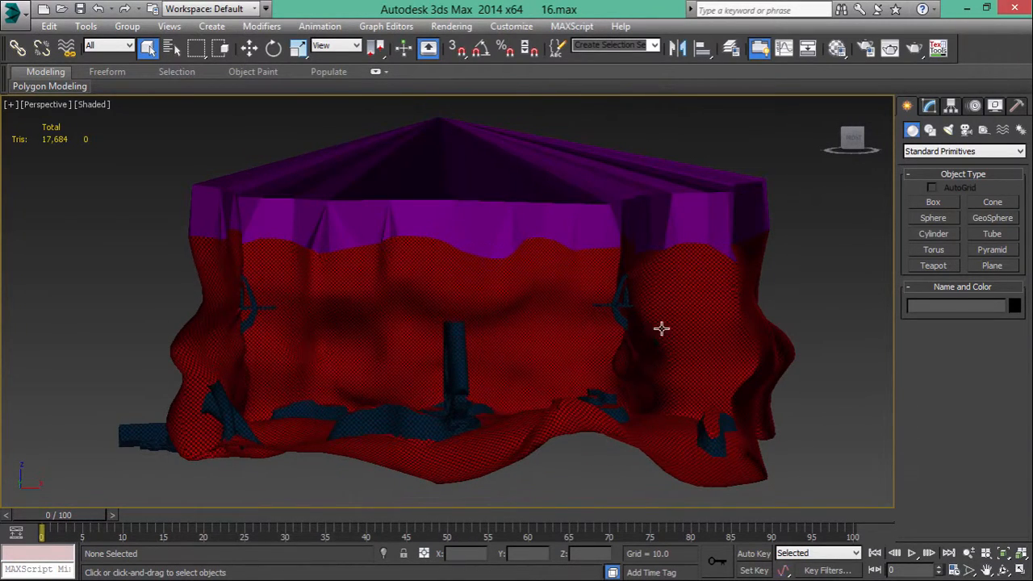
Display edged faces on the canyon level and inspect its mesh from above and from the front
{"action": "key", "text": "F4"}
{"action": "mouse_move", "coordinate": [661, 327]}
{"action": "middle_mouse_down", "text": "alt"}
{"action": "mouse_move", "coordinate": [681, 362]}
{"action": "mouse_move", "coordinate": [690, 314]}
{"action": "mouse_move", "coordinate": [632, 389]}
{"action": "middle_mouse_up", "text": "alt"}
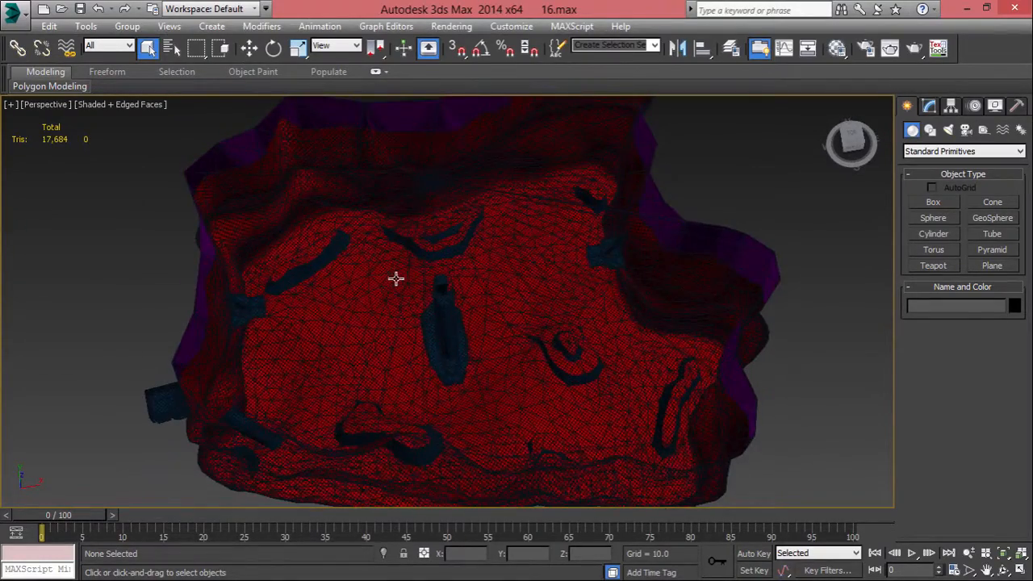
{"action": "middle_click_drag", "start_coordinate": [396, 279], "coordinate": [417, 347], "text": "alt"}
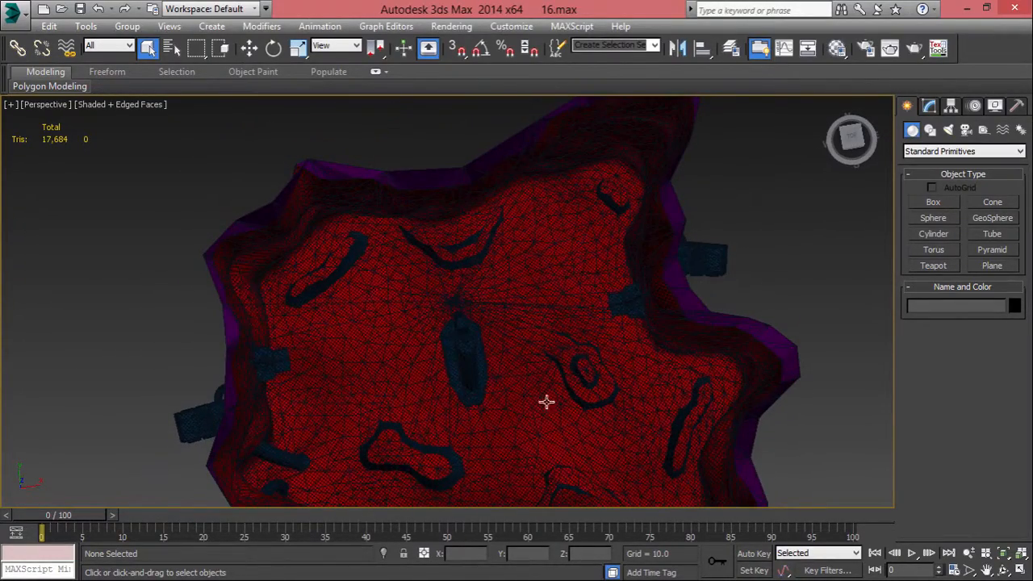
{"action": "middle_click_drag", "start_coordinate": [505, 402], "coordinate": [517, 309], "text": "alt"}
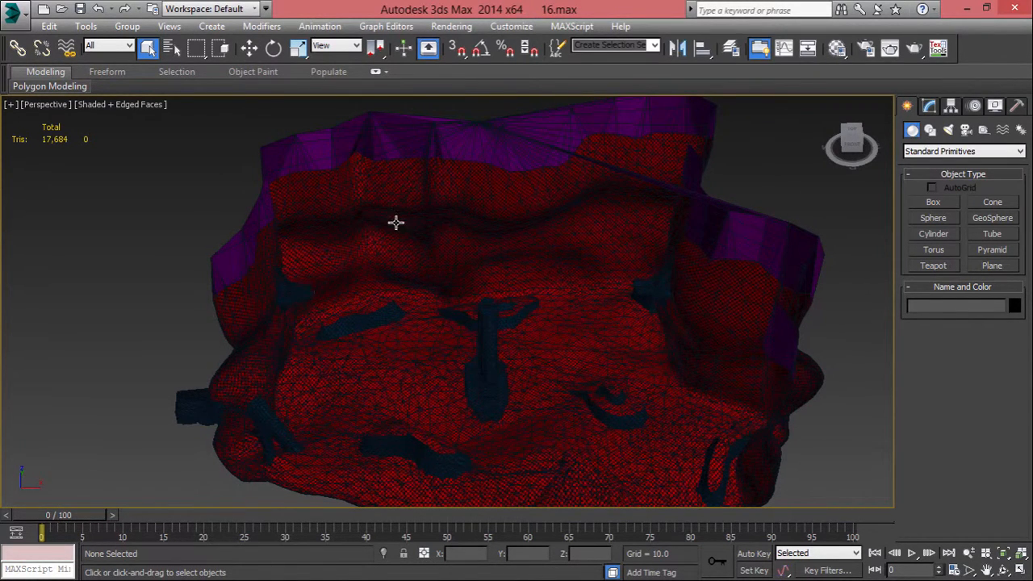
{"action": "mouse_move", "coordinate": [571, 382]}
{"action": "middle_mouse_down", "text": "alt"}
{"action": "mouse_move", "coordinate": [604, 351]}
{"action": "mouse_move", "coordinate": [641, 353]}
{"action": "mouse_move", "coordinate": [559, 396]}
{"action": "middle_mouse_up", "text": "alt"}
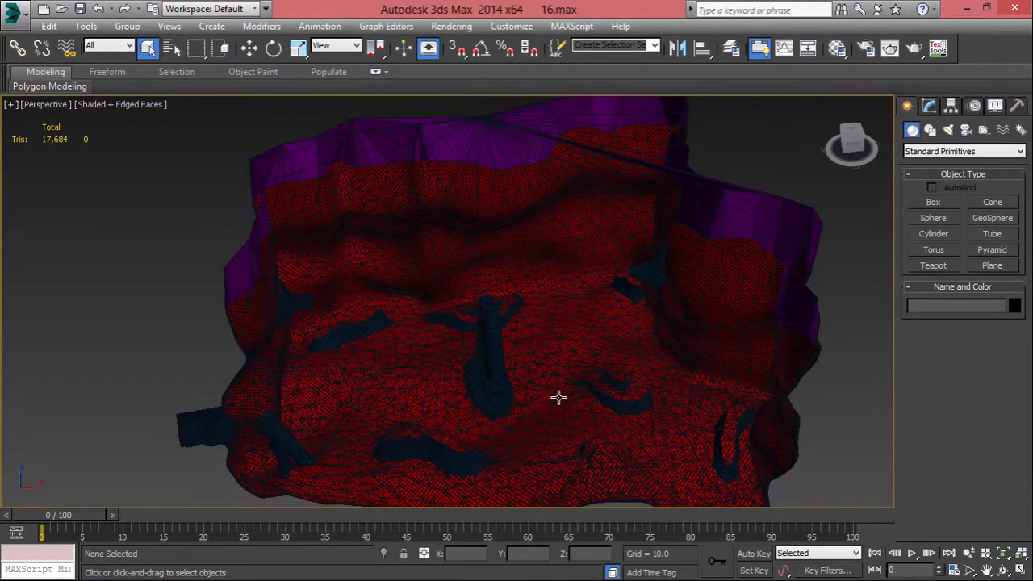
Save the scene as an incremented copy named 17
{"action": "left_click", "coordinate": [6, 14]}
{"action": "left_click", "coordinate": [64, 194]}
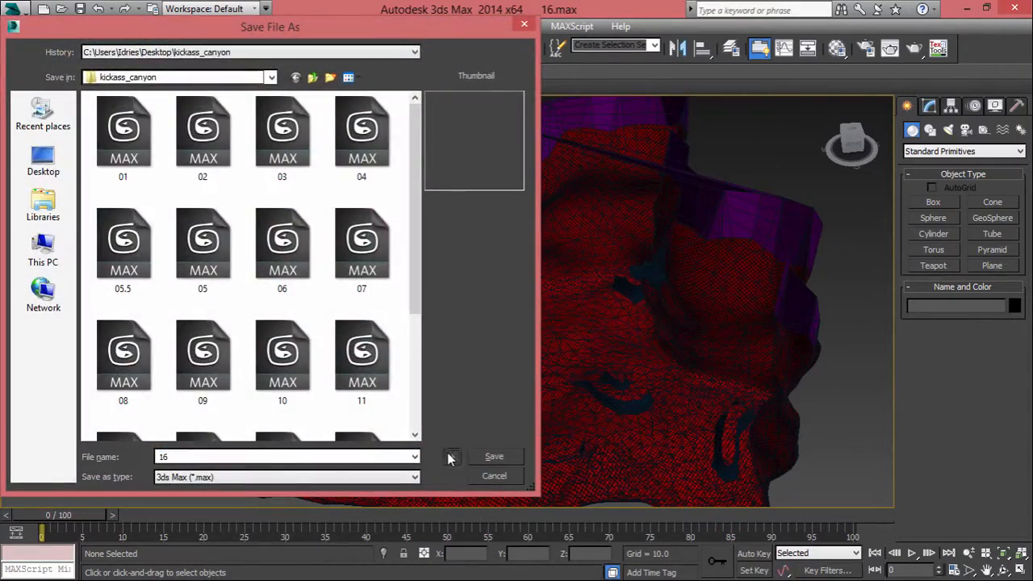
{"action": "left_click", "coordinate": [452, 455]}
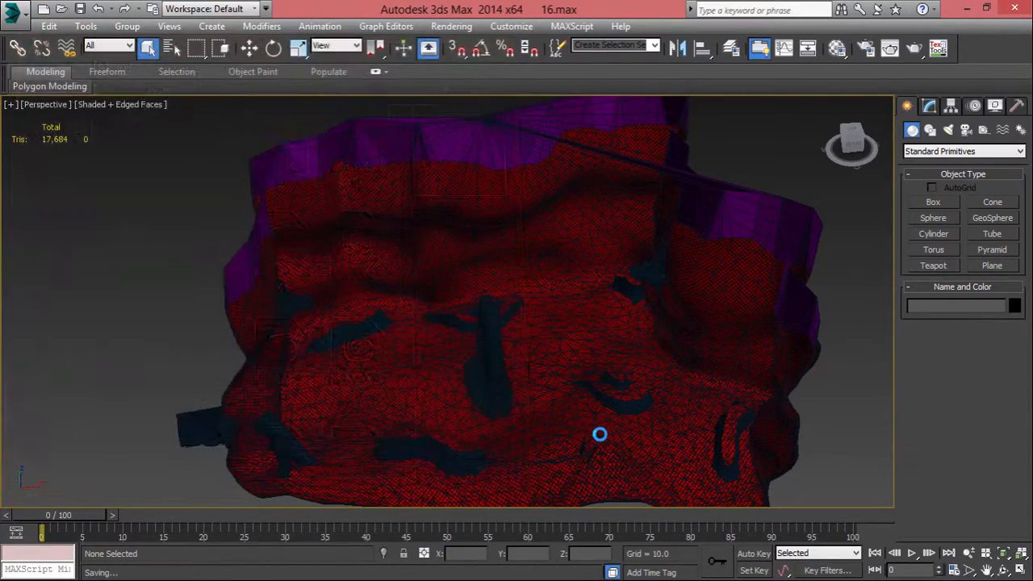
Select the level mesh and show its Editable Poly settings
{"action": "left_click", "coordinate": [595, 263]}
{"action": "left_click", "coordinate": [950, 106]}
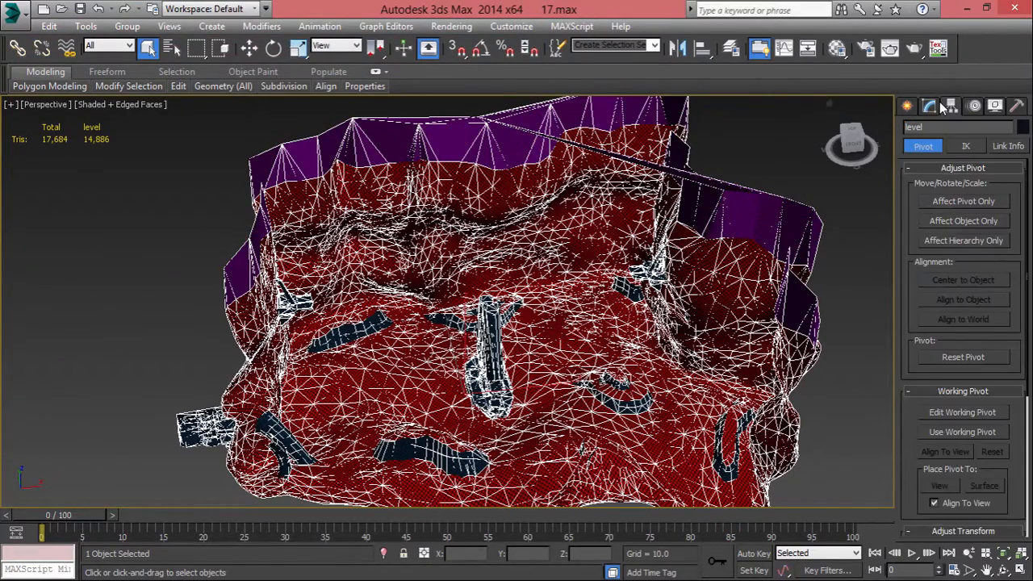
{"action": "left_click", "coordinate": [930, 106]}
Examine the level's wireframe up close around the central structure and as a whole from the side and above
{"action": "middle_click_drag", "start_coordinate": [590, 455], "coordinate": [516, 473]}
{"action": "scroll", "coordinate": [457, 288], "scroll_direction": "up", "scroll_amount": 6}
{"action": "scroll", "coordinate": [456, 289], "scroll_direction": "down", "scroll_amount": 2}
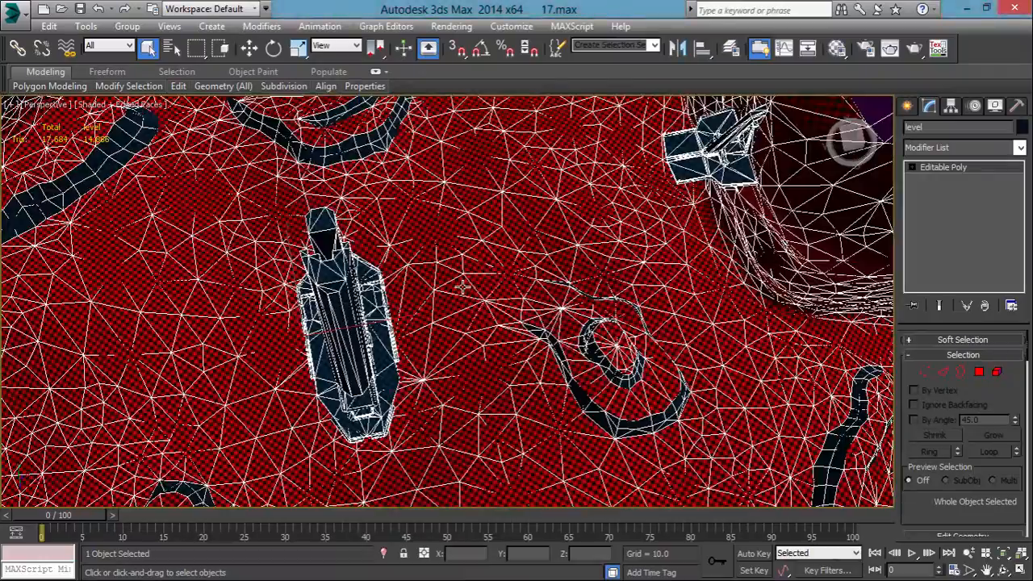
{"action": "middle_click_drag", "start_coordinate": [691, 340], "coordinate": [679, 336]}
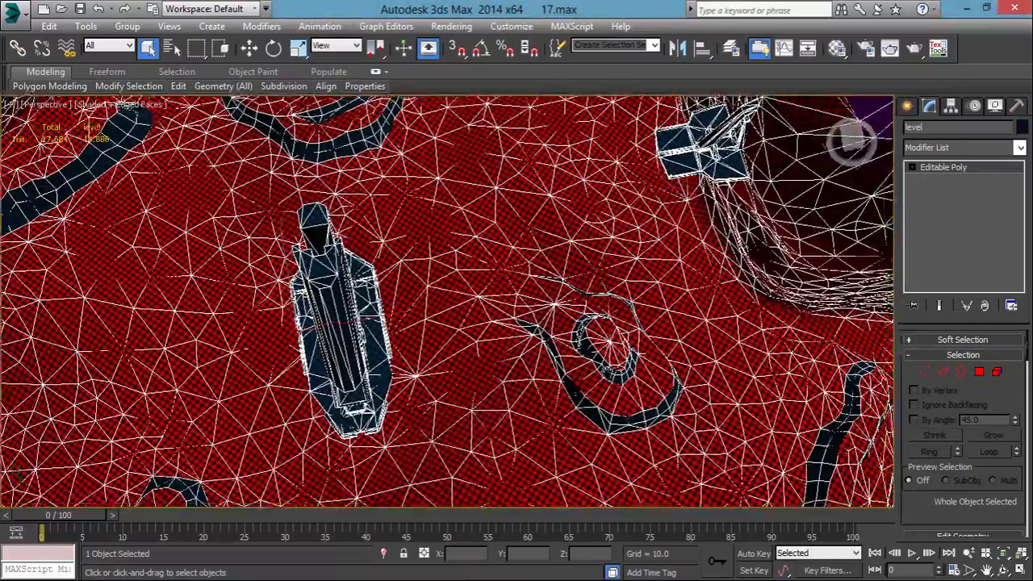
{"action": "scroll", "coordinate": [581, 359], "scroll_direction": "down", "scroll_amount": 5}
{"action": "middle_click_drag", "start_coordinate": [582, 460], "coordinate": [544, 401], "text": "alt"}
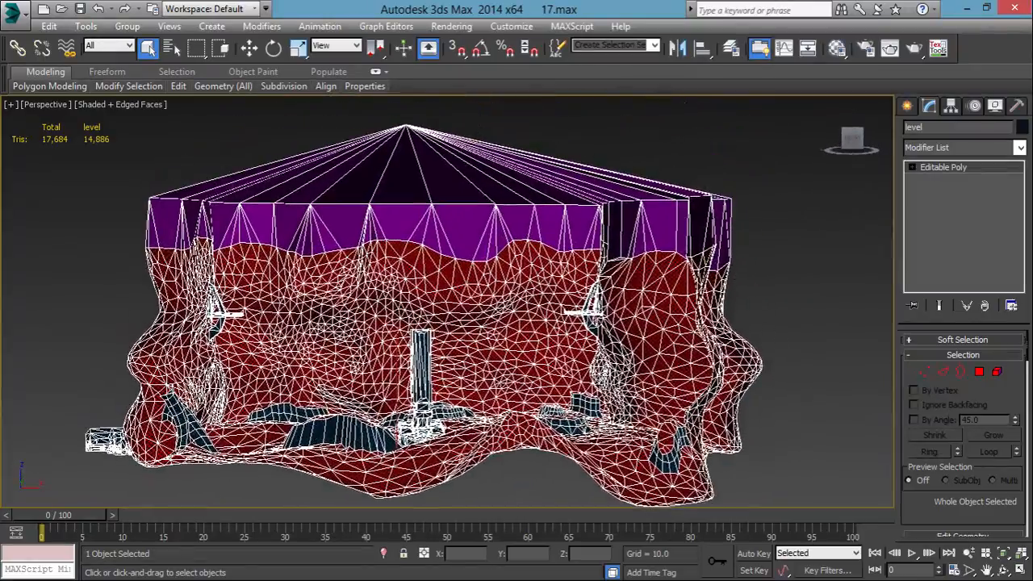
{"action": "mouse_move", "coordinate": [666, 390]}
{"action": "middle_mouse_down"}
{"action": "mouse_move", "coordinate": [656, 389]}
{"action": "mouse_move", "coordinate": [657, 422]}
{"action": "mouse_move", "coordinate": [646, 390]}
{"action": "middle_mouse_up"}
{"action": "mouse_move", "coordinate": [645, 390]}
{"action": "middle_mouse_down", "text": "alt"}
{"action": "mouse_move", "coordinate": [646, 399]}
{"action": "mouse_move", "coordinate": [666, 386]}
{"action": "mouse_move", "coordinate": [638, 395]}
{"action": "middle_mouse_up", "text": "alt"}
{"action": "scroll", "coordinate": [674, 388], "scroll_direction": "down", "scroll_amount": 3}
{"action": "scroll", "coordinate": [666, 386], "scroll_direction": "up", "scroll_amount": 1}
{"action": "scroll", "coordinate": [638, 389], "scroll_direction": "up", "scroll_amount": 3}
{"action": "scroll", "coordinate": [638, 389], "scroll_direction": "down", "scroll_amount": 3}
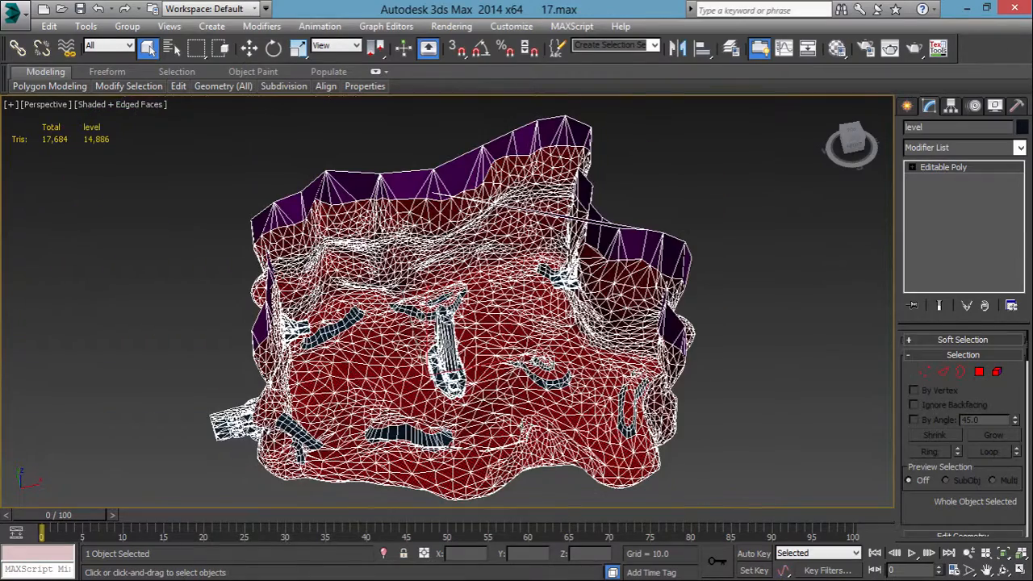
Weld all vertices of the level mesh with a 0.1 weld threshold
{"action": "left_click", "coordinate": [931, 373]}
{"action": "key", "text": "ctrl+a"}
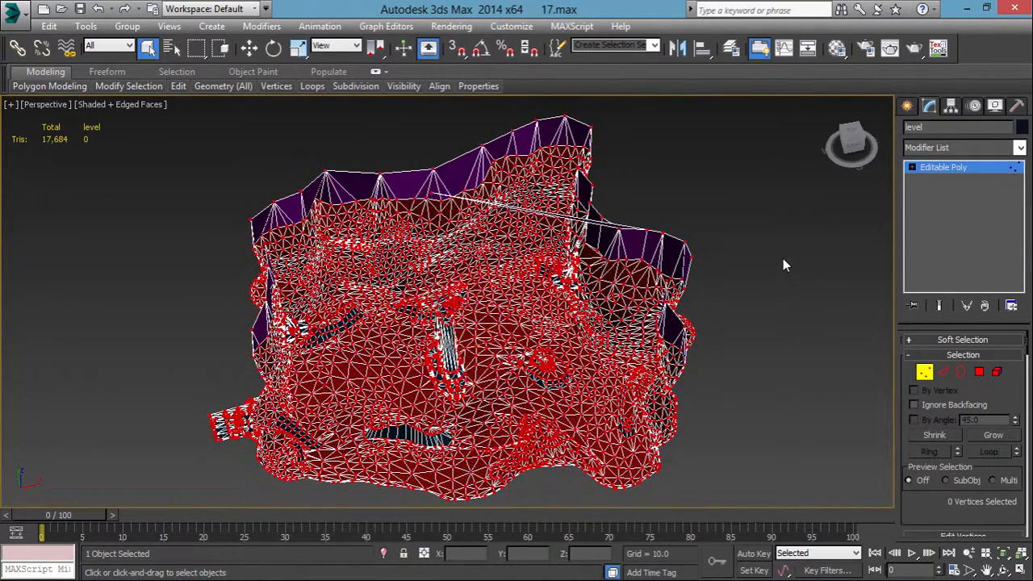
{"action": "right_click", "coordinate": [784, 197]}
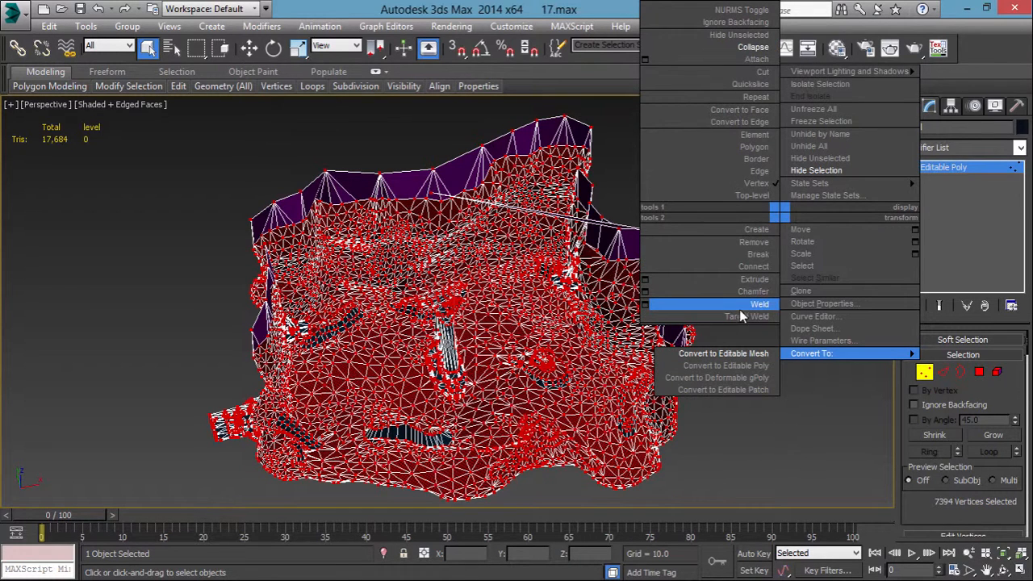
{"action": "left_click", "coordinate": [650, 305]}
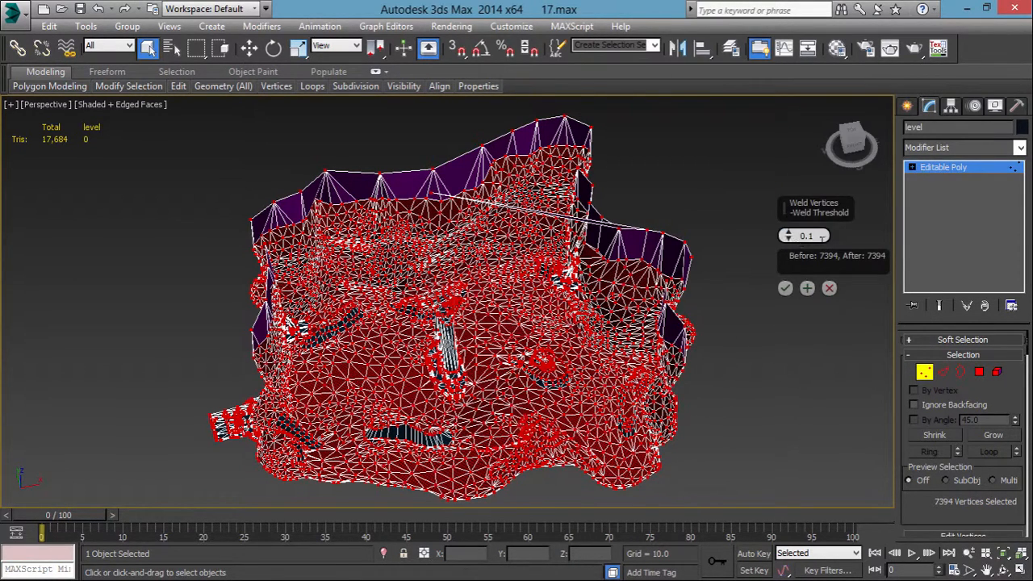
{"action": "left_click", "coordinate": [783, 290]}
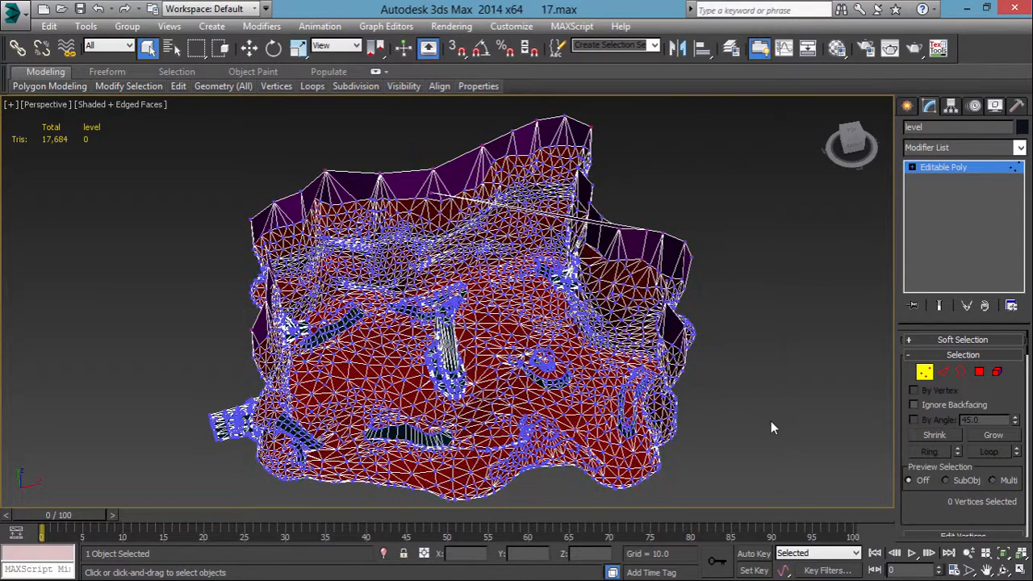
Select all open borders of the level mesh and inspect the selected border up close
{"action": "key", "text": "2"}
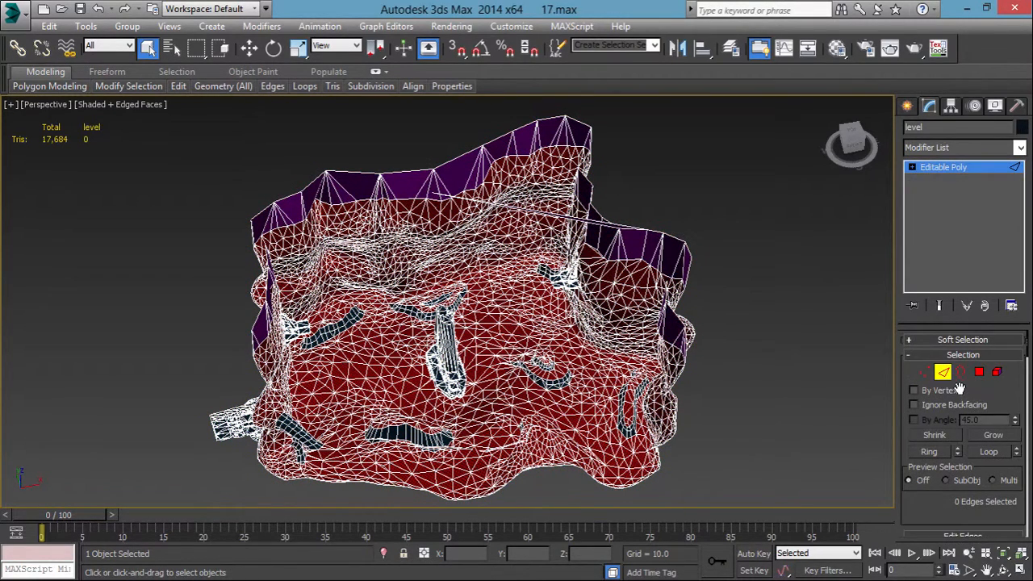
{"action": "left_click", "coordinate": [960, 374]}
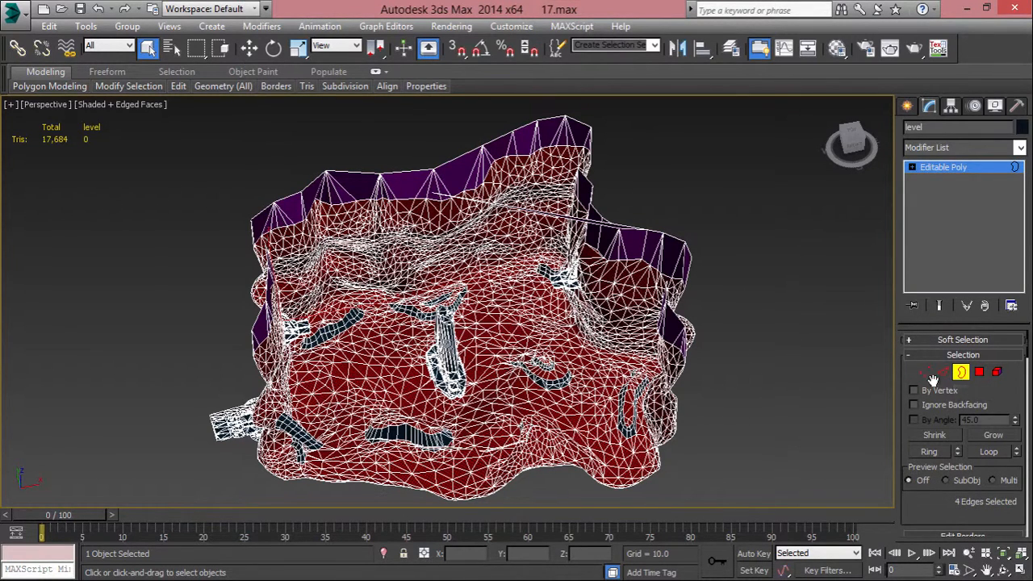
{"action": "scroll", "coordinate": [456, 286], "scroll_direction": "up", "scroll_amount": 6}
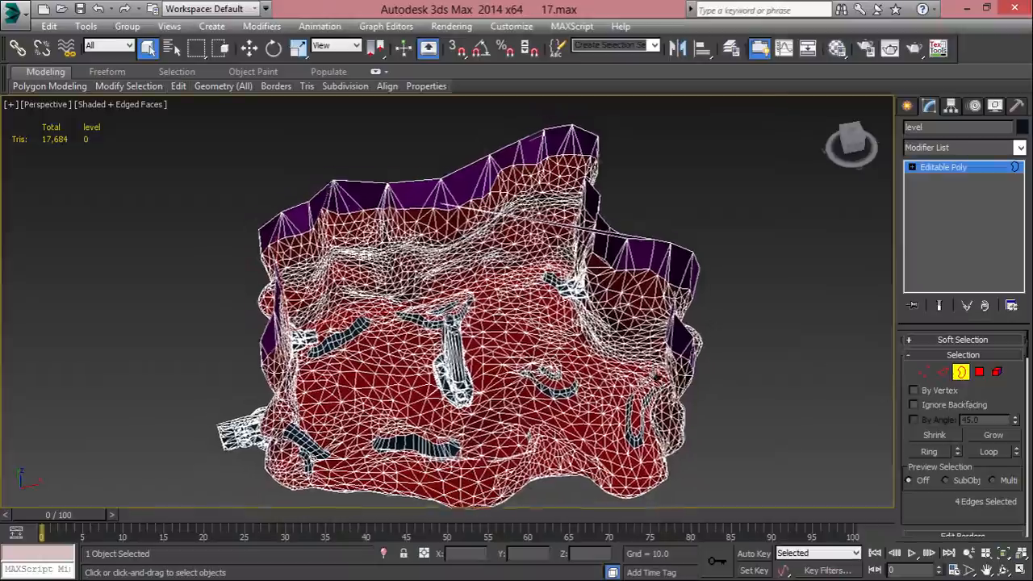
{"action": "mouse_move", "coordinate": [593, 342]}
{"action": "middle_mouse_down", "text": "alt"}
{"action": "mouse_move", "coordinate": [476, 324]}
{"action": "mouse_move", "coordinate": [361, 324]}
{"action": "middle_mouse_up", "text": "alt"}
{"action": "scroll", "coordinate": [610, 245], "scroll_direction": "up", "scroll_amount": 2}
{"action": "middle_click_drag", "start_coordinate": [638, 241], "coordinate": [698, 287], "text": "alt"}
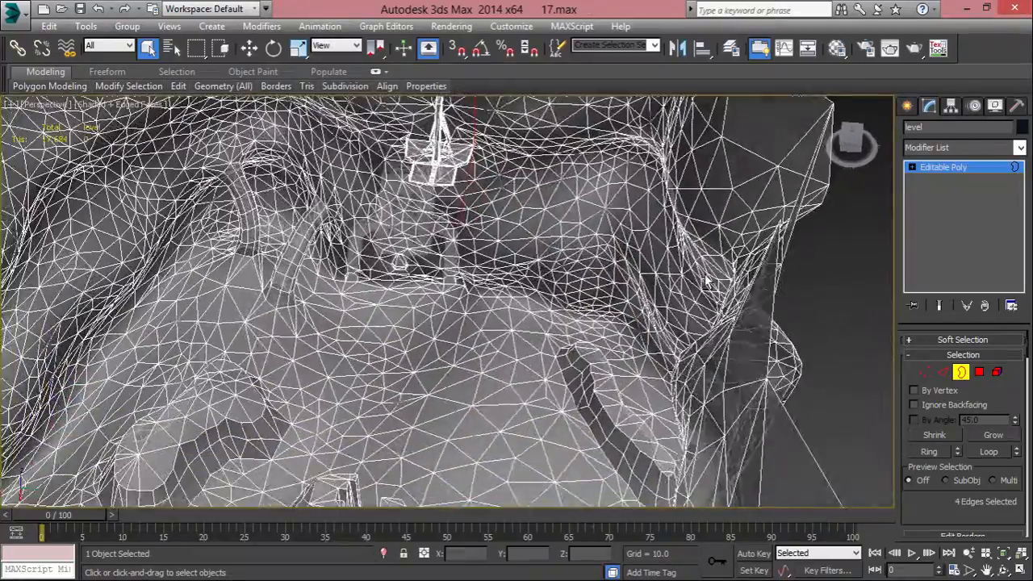
{"action": "key", "text": "z"}
{"action": "mouse_move", "coordinate": [632, 262]}
{"action": "middle_mouse_down", "text": "alt"}
{"action": "mouse_move", "coordinate": [500, 276]}
{"action": "mouse_move", "coordinate": [417, 245]}
{"action": "mouse_move", "coordinate": [468, 302]}
{"action": "mouse_move", "coordinate": [462, 296]}
{"action": "middle_mouse_up", "text": "alt"}
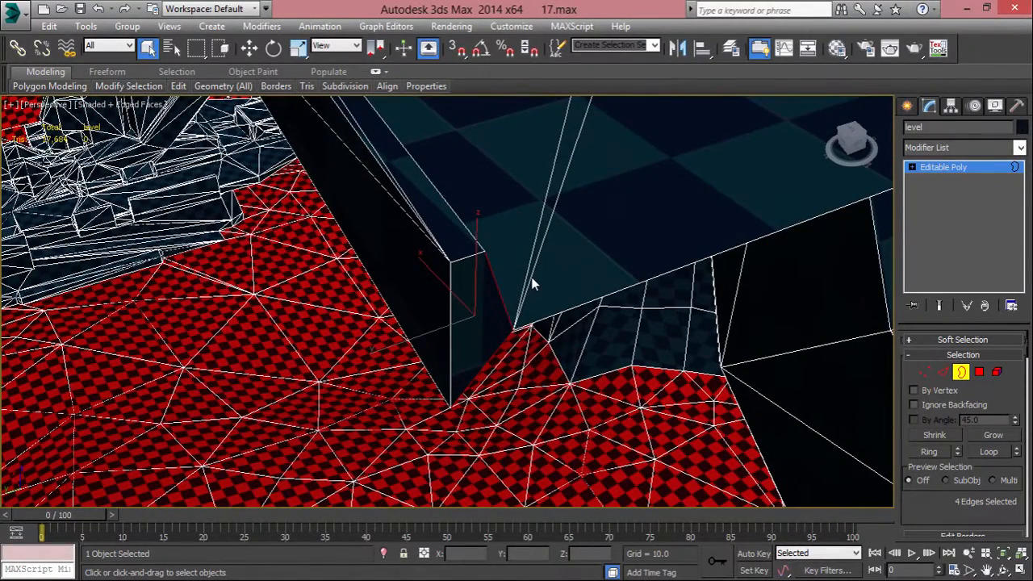
{"action": "middle_click_drag", "start_coordinate": [532, 284], "coordinate": [514, 282], "text": "alt"}
{"action": "middle_click_drag", "start_coordinate": [589, 238], "coordinate": [757, 410], "text": "alt"}
Switch to edge selection, clear the selection and examine the whole level from behind
{"action": "key", "text": "2"}
{"action": "left_click", "coordinate": [803, 280]}
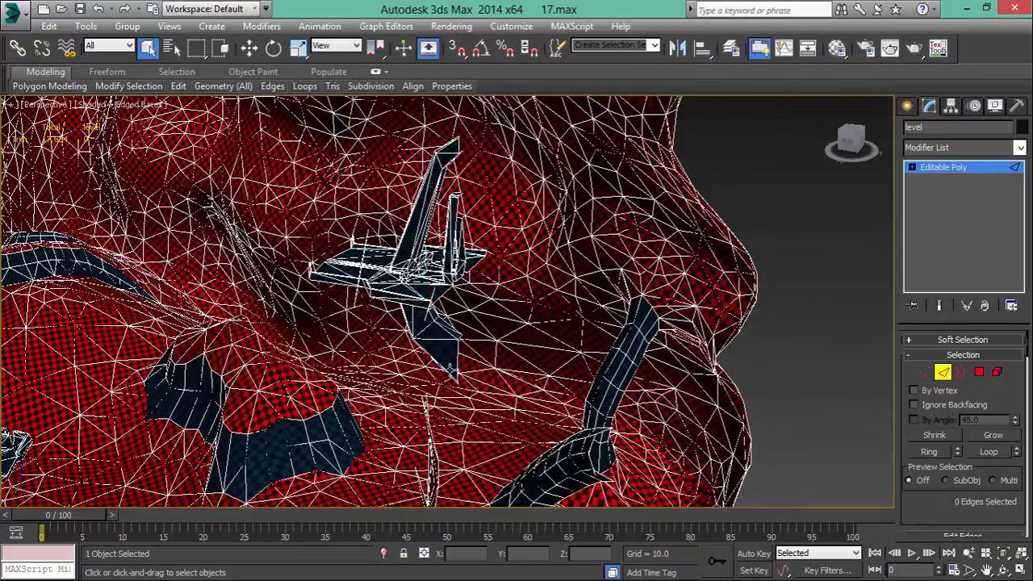
{"action": "middle_click_drag", "start_coordinate": [516, 307], "coordinate": [602, 297]}
{"action": "scroll", "coordinate": [565, 298], "scroll_direction": "down", "scroll_amount": 7}
{"action": "middle_click_drag", "start_coordinate": [484, 323], "coordinate": [661, 374]}
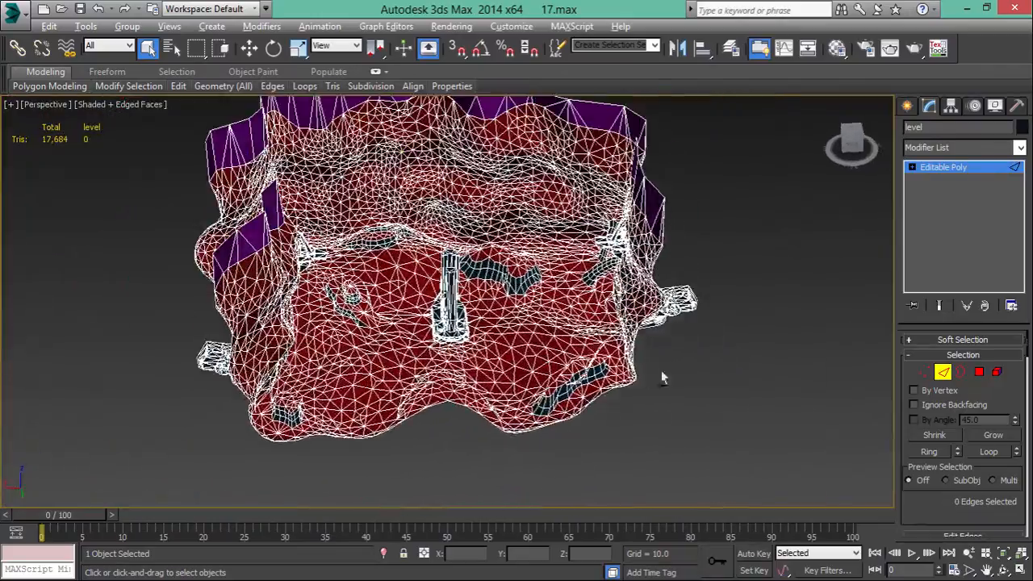
{"action": "middle_click_drag", "start_coordinate": [467, 357], "coordinate": [590, 437], "text": "alt"}
{"action": "middle_click_drag", "start_coordinate": [565, 474], "coordinate": [569, 468], "text": "alt"}
{"action": "middle_click_drag", "start_coordinate": [519, 445], "coordinate": [485, 410], "text": "alt"}
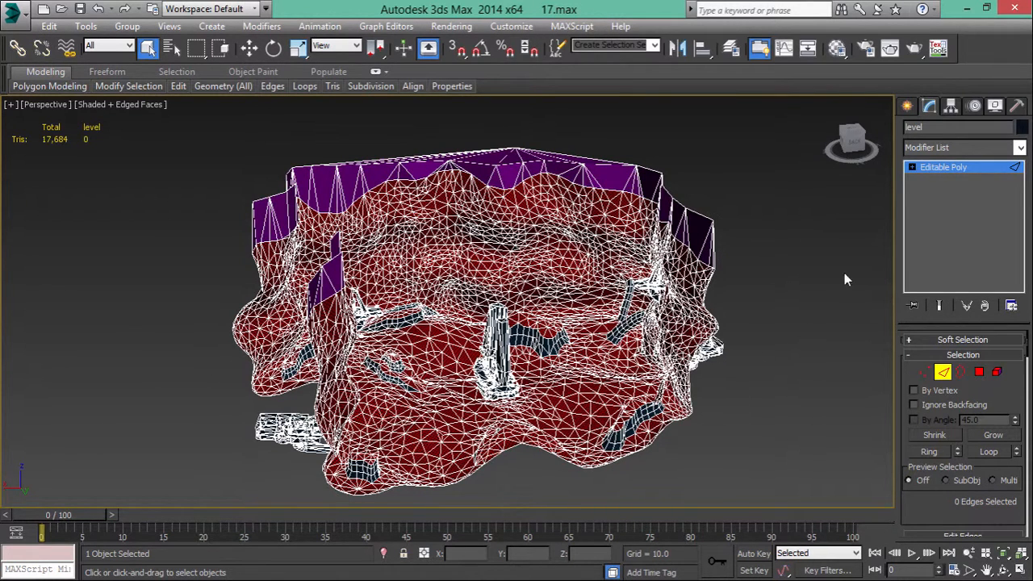
Add an STL Check modifier to the level, turn off Change Mat-ID and enable Check
{"action": "left_click", "coordinate": [939, 147]}
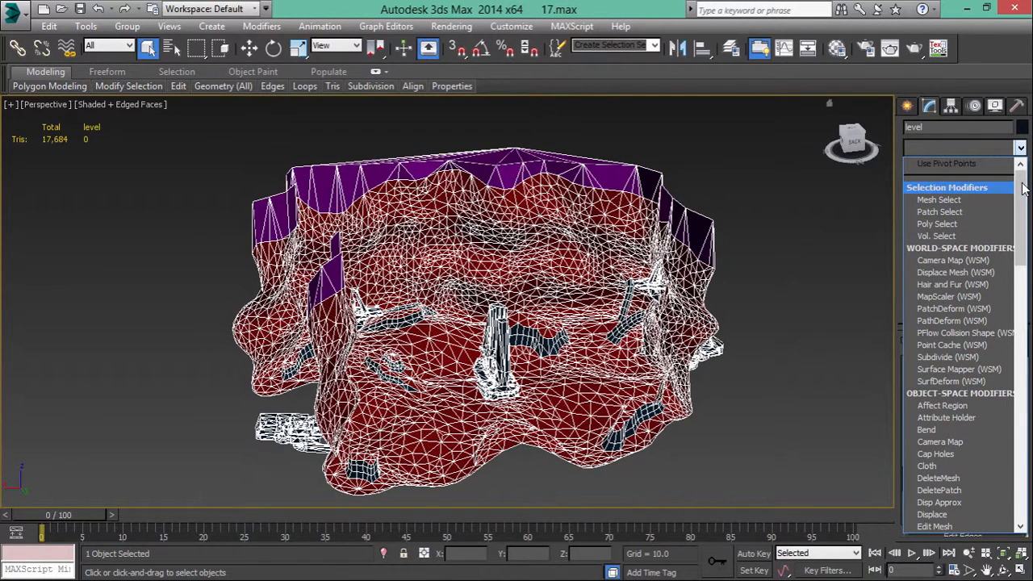
{"action": "left_click_drag", "start_coordinate": [1017, 194], "coordinate": [998, 436]}
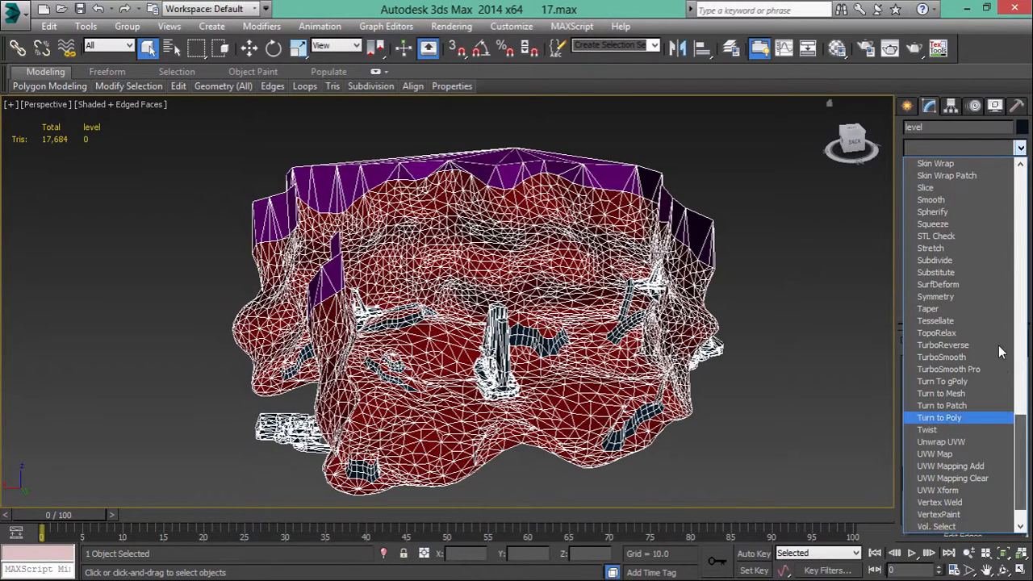
{"action": "left_click", "coordinate": [946, 236]}
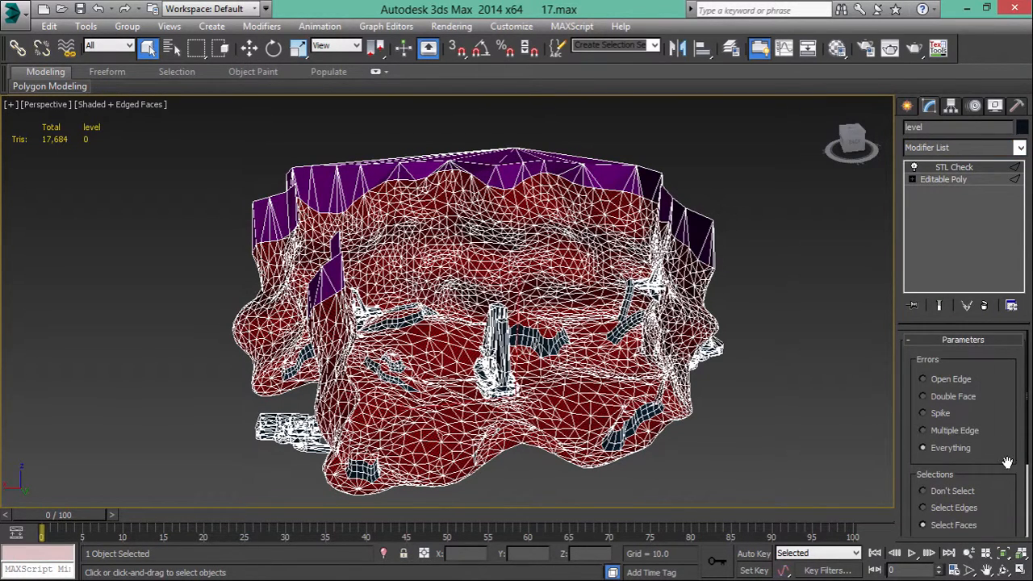
{"action": "mouse_move", "coordinate": [1007, 462]}
{"action": "left_mouse_down"}
{"action": "mouse_move", "coordinate": [999, 436]}
{"action": "mouse_move", "coordinate": [995, 455]}
{"action": "left_mouse_up"}
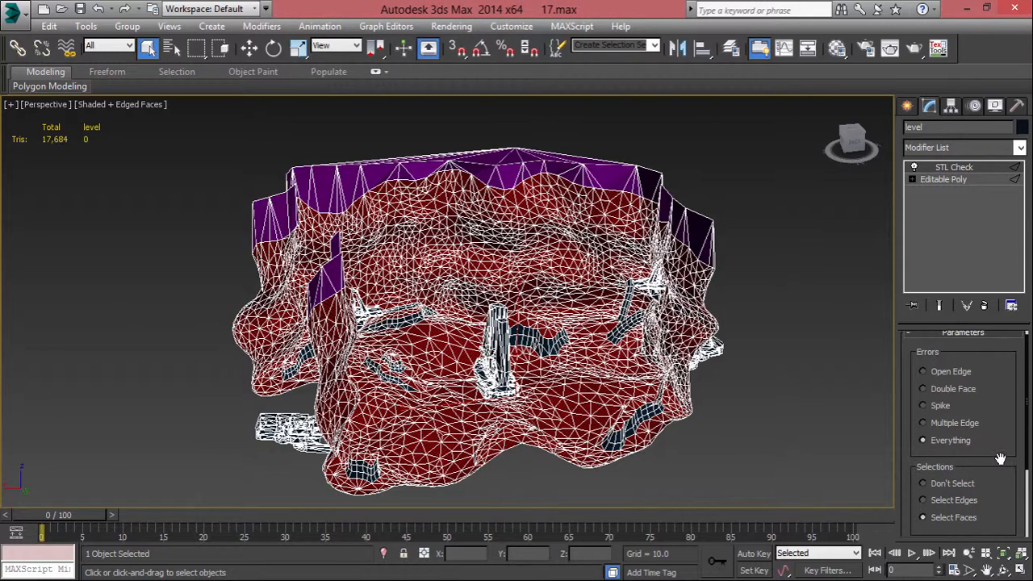
{"action": "scroll", "coordinate": [1001, 458], "scroll_direction": "down", "scroll_amount": 3}
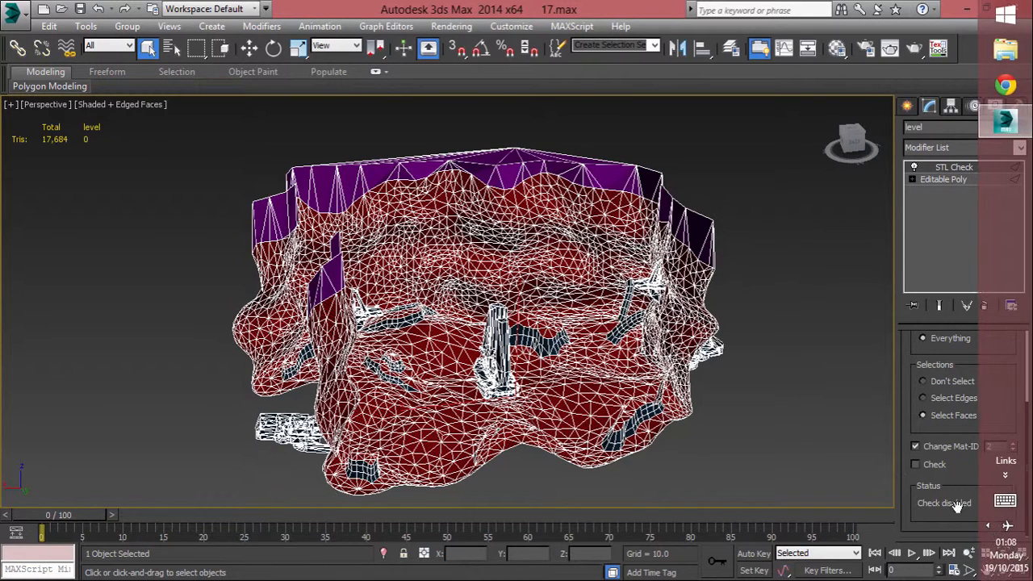
{"action": "left_click", "coordinate": [916, 446]}
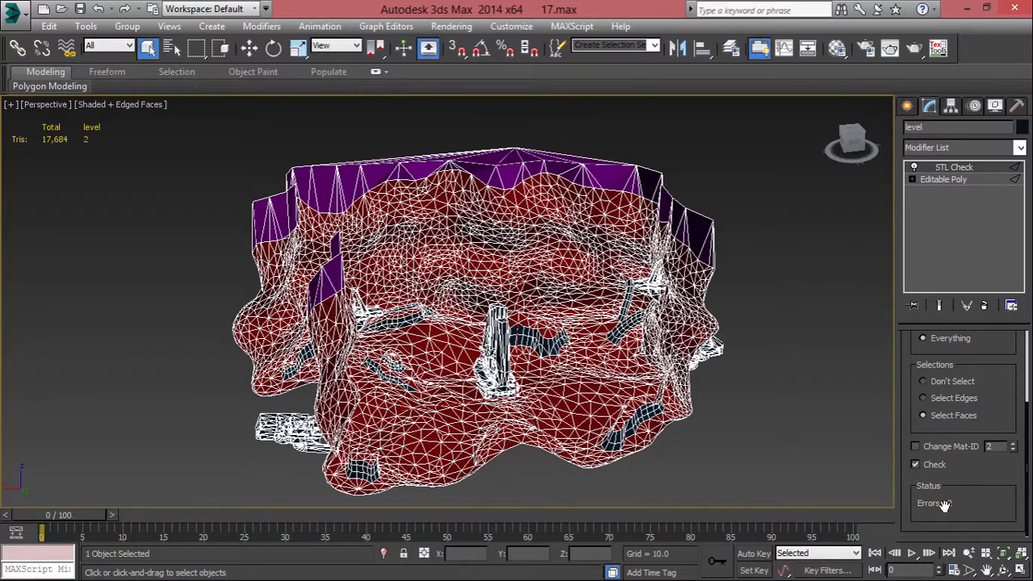
Convert the level with its STL Check modifier to an Editable Poly
{"action": "mouse_move", "coordinate": [501, 323]}
{"action": "middle_mouse_down"}
{"action": "mouse_move", "coordinate": [449, 348]}
{"action": "mouse_move", "coordinate": [453, 373]}
{"action": "middle_mouse_up"}
{"action": "mouse_move", "coordinate": [557, 367]}
{"action": "middle_mouse_down", "text": "alt"}
{"action": "mouse_move", "coordinate": [577, 463]}
{"action": "mouse_move", "coordinate": [528, 377]}
{"action": "mouse_move", "coordinate": [525, 339]}
{"action": "mouse_move", "coordinate": [528, 419]}
{"action": "mouse_move", "coordinate": [525, 347]}
{"action": "mouse_move", "coordinate": [538, 393]}
{"action": "middle_mouse_up", "text": "alt"}
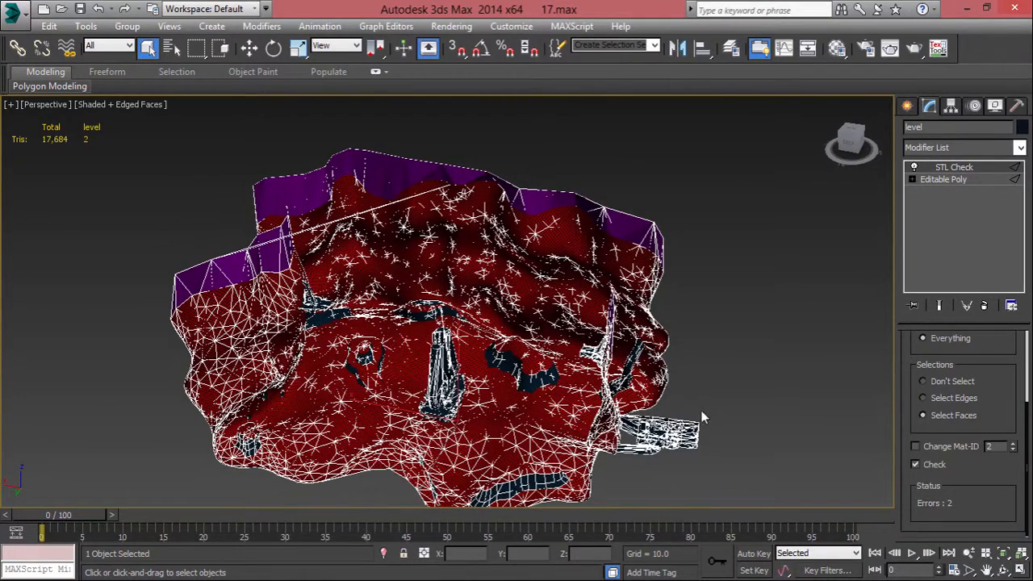
{"action": "right_click", "coordinate": [623, 192]}
{"action": "mouse_move", "coordinate": [669, 329]}
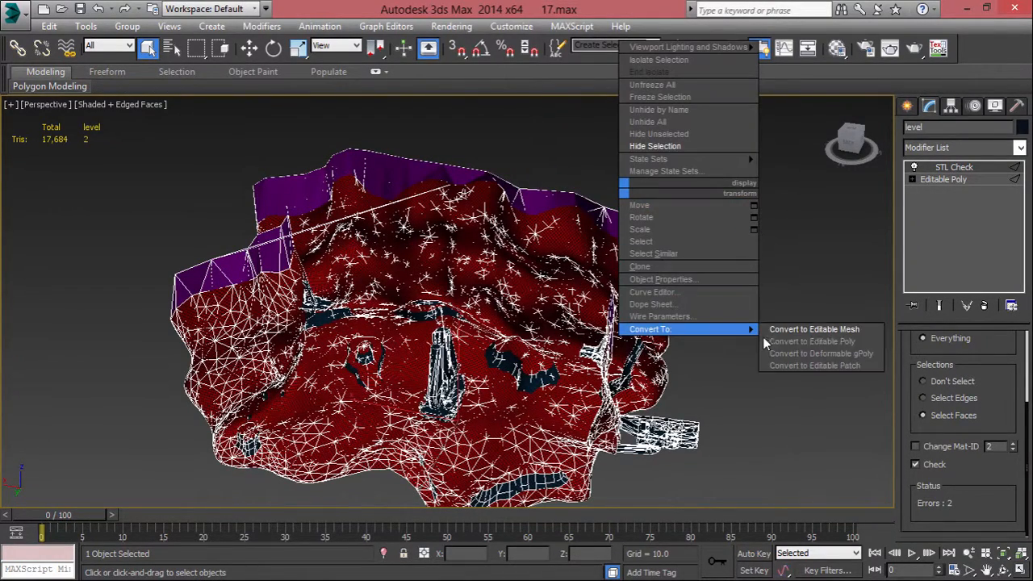
{"action": "left_click", "coordinate": [812, 341]}
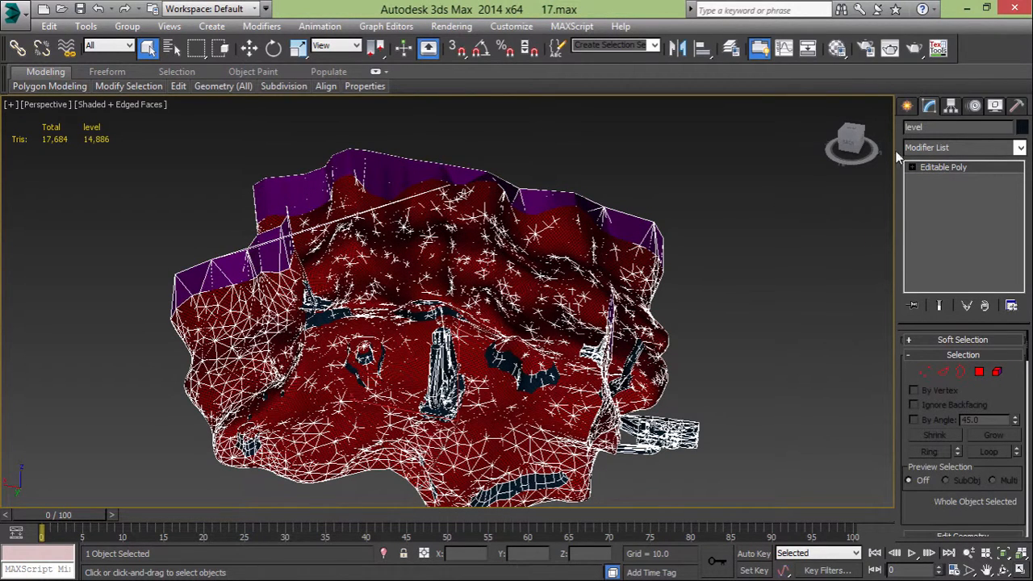
Switch to polygon selection and inspect the faces selected by the STL Check up close
{"action": "left_click", "coordinate": [979, 373]}
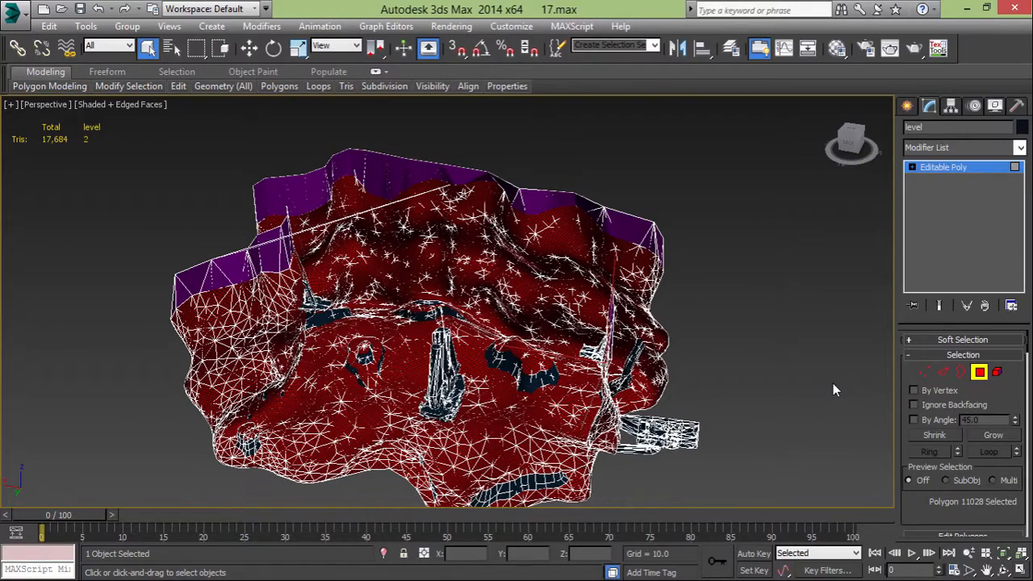
{"action": "key", "text": "z"}
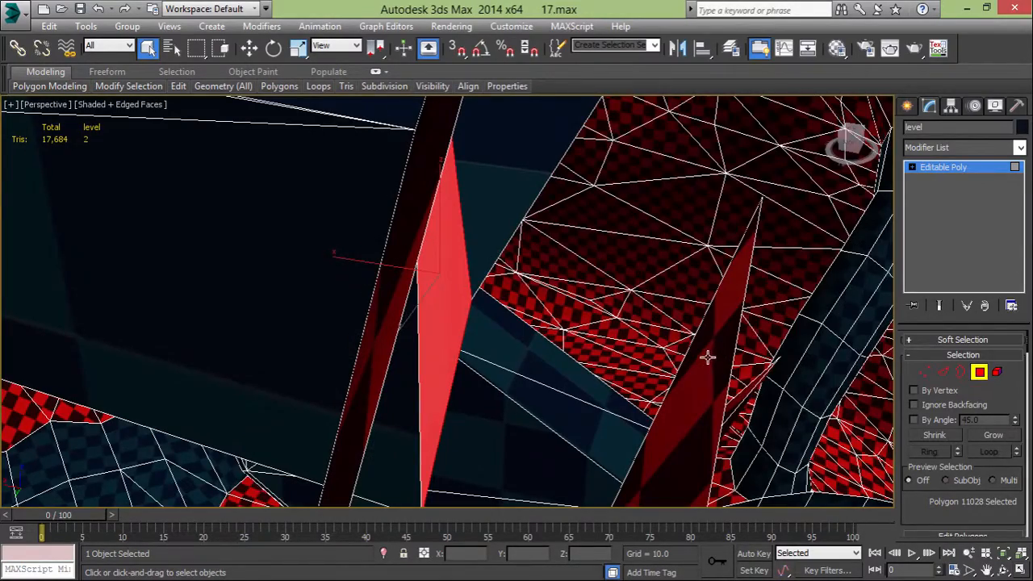
{"action": "middle_click_drag", "start_coordinate": [707, 357], "coordinate": [643, 363], "text": "alt"}
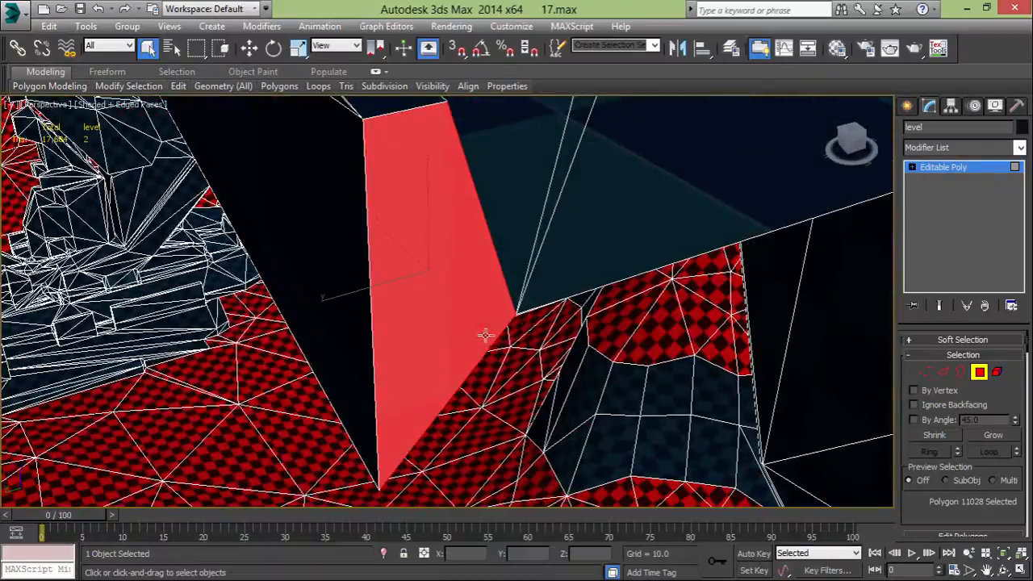
Delete the selected stray polygon from the level
{"action": "middle_click_drag", "start_coordinate": [484, 335], "coordinate": [459, 306], "text": "alt"}
{"action": "key", "text": "Delete"}
Select the dark side polygons along both edges of the cliff platform where it meets the red canyon wall
{"action": "scroll", "coordinate": [459, 307], "scroll_direction": "down", "scroll_amount": 3}
{"action": "middle_click_drag", "start_coordinate": [565, 416], "coordinate": [470, 279]}
{"action": "scroll", "coordinate": [298, 348], "scroll_direction": "up", "scroll_amount": 2}
{"action": "scroll", "coordinate": [464, 278], "scroll_direction": "up", "scroll_amount": 4}
{"action": "left_click", "coordinate": [381, 291]}
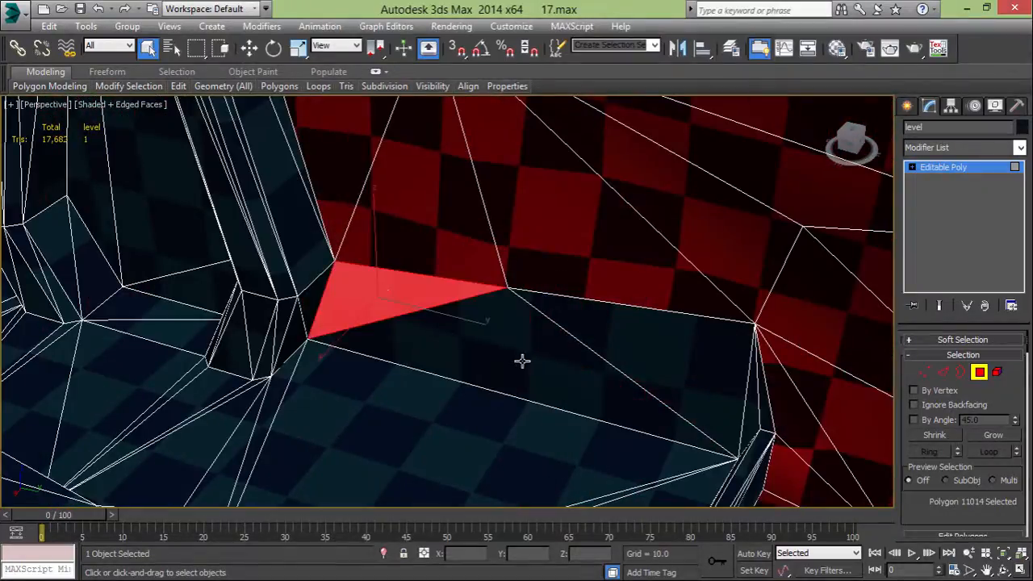
{"action": "left_click", "coordinate": [522, 360], "text": "ctrl"}
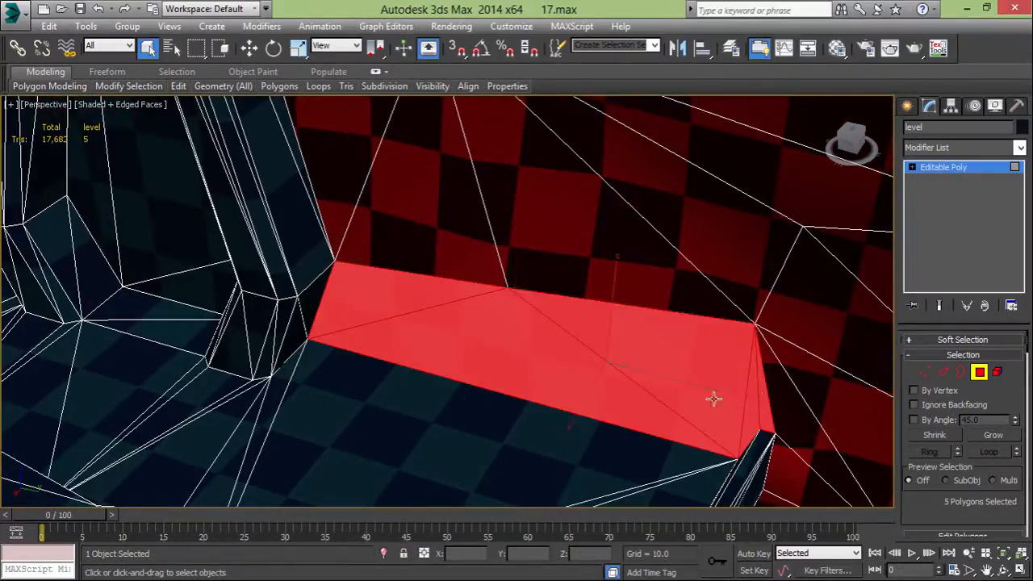
{"action": "middle_click_drag", "start_coordinate": [713, 398], "coordinate": [529, 286], "text": "alt"}
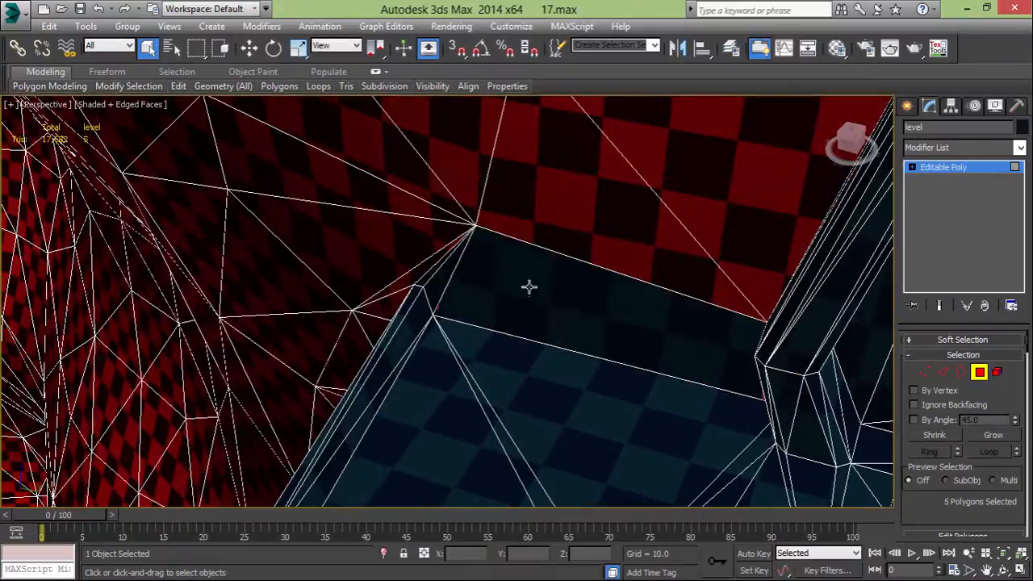
{"action": "left_click", "coordinate": [437, 282], "text": "ctrl"}
{"action": "left_click", "coordinate": [430, 274], "text": "ctrl"}
Turn off the edged-faces display and add the stray dark triangle on the canyon wall to the polygon selection
{"action": "scroll", "coordinate": [452, 299], "scroll_direction": "down", "scroll_amount": 6}
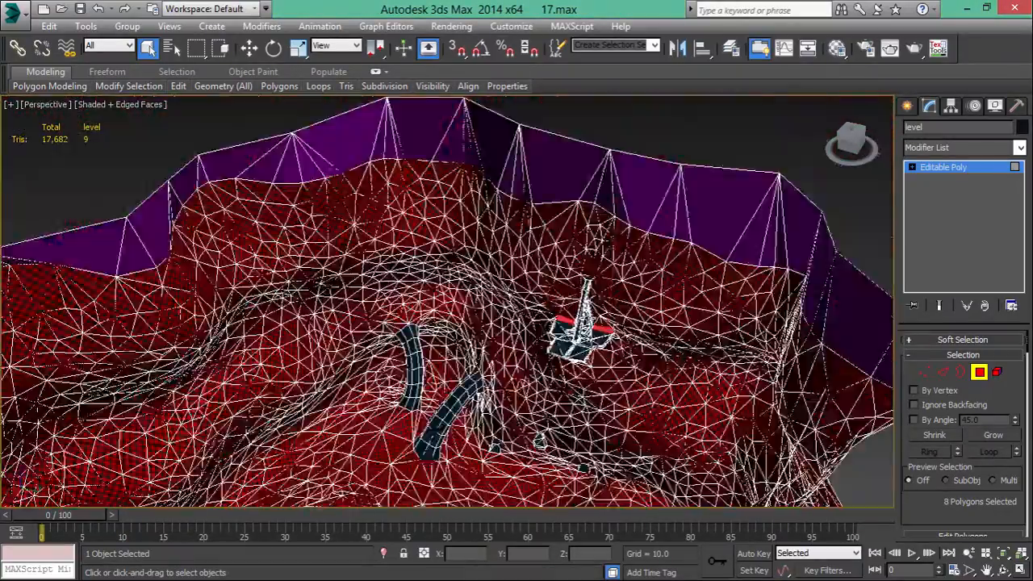
{"action": "scroll", "coordinate": [453, 299], "scroll_direction": "down", "scroll_amount": 6}
{"action": "scroll", "coordinate": [325, 339], "scroll_direction": "up", "scroll_amount": 10}
{"action": "middle_click_drag", "start_coordinate": [452, 299], "coordinate": [502, 295], "text": "alt"}
{"action": "scroll", "coordinate": [480, 266], "scroll_direction": "down", "scroll_amount": 5}
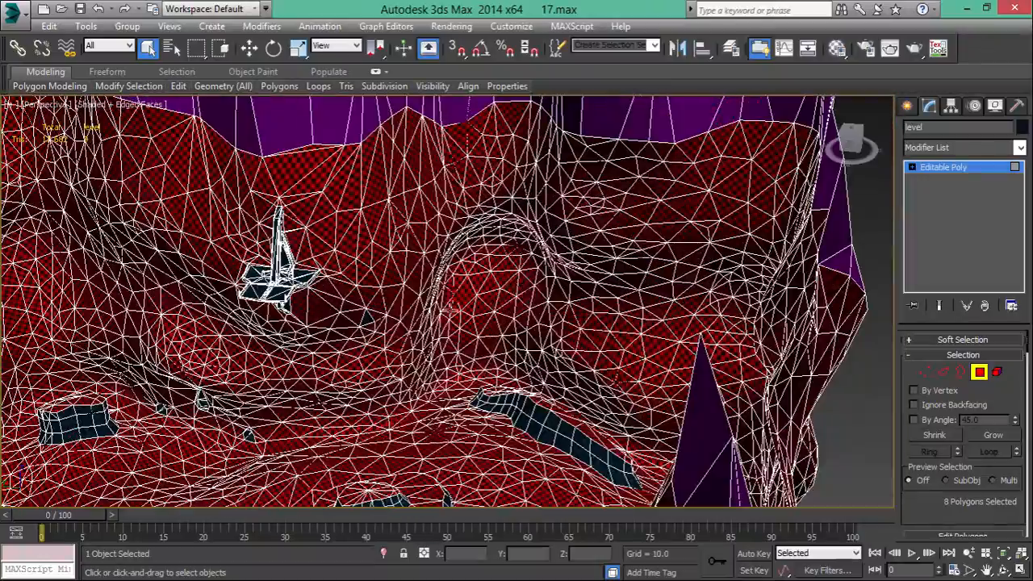
{"action": "key", "text": "F4"}
{"action": "scroll", "coordinate": [369, 325], "scroll_direction": "up", "scroll_amount": 8}
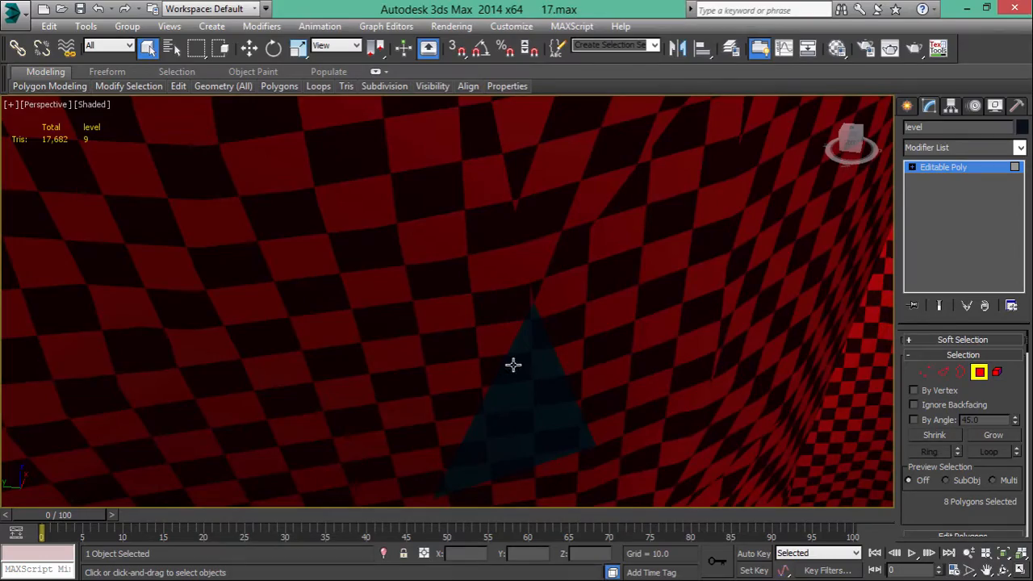
{"action": "left_click", "coordinate": [513, 365], "text": "ctrl"}
Set the material ID of the selected polygons to 2
{"action": "scroll", "coordinate": [502, 362], "scroll_direction": "down", "scroll_amount": 7}
{"action": "middle_click_drag", "start_coordinate": [500, 361], "coordinate": [1014, 350]}
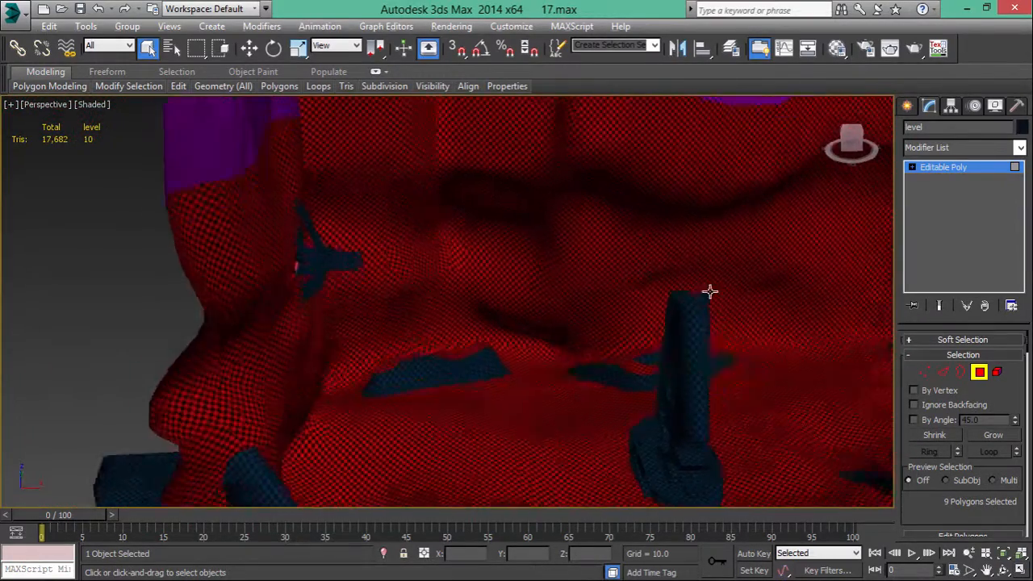
{"action": "middle_click_drag", "start_coordinate": [710, 291], "coordinate": [484, 302], "text": "alt"}
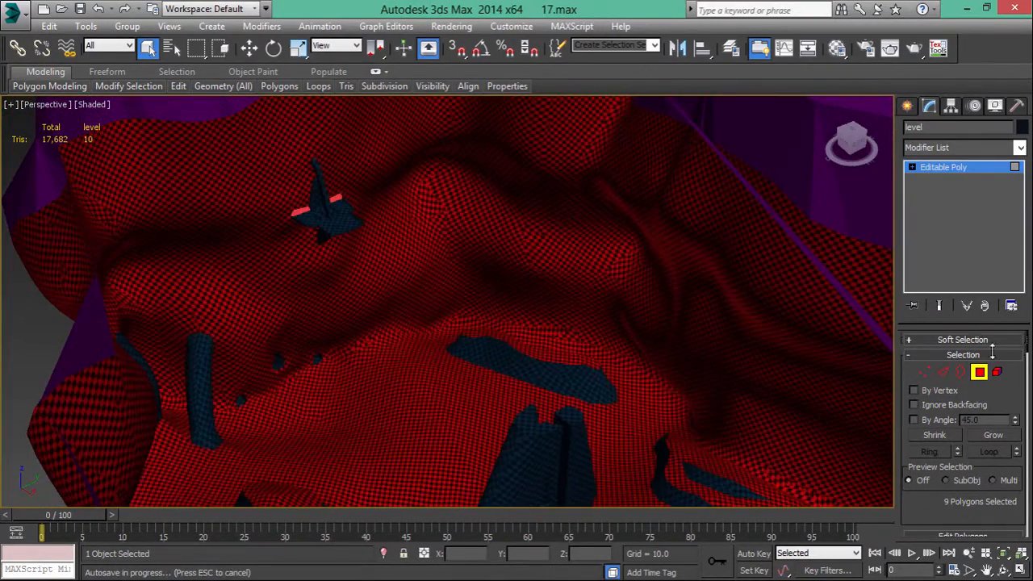
{"action": "scroll", "coordinate": [992, 347], "scroll_direction": "down", "scroll_amount": 15}
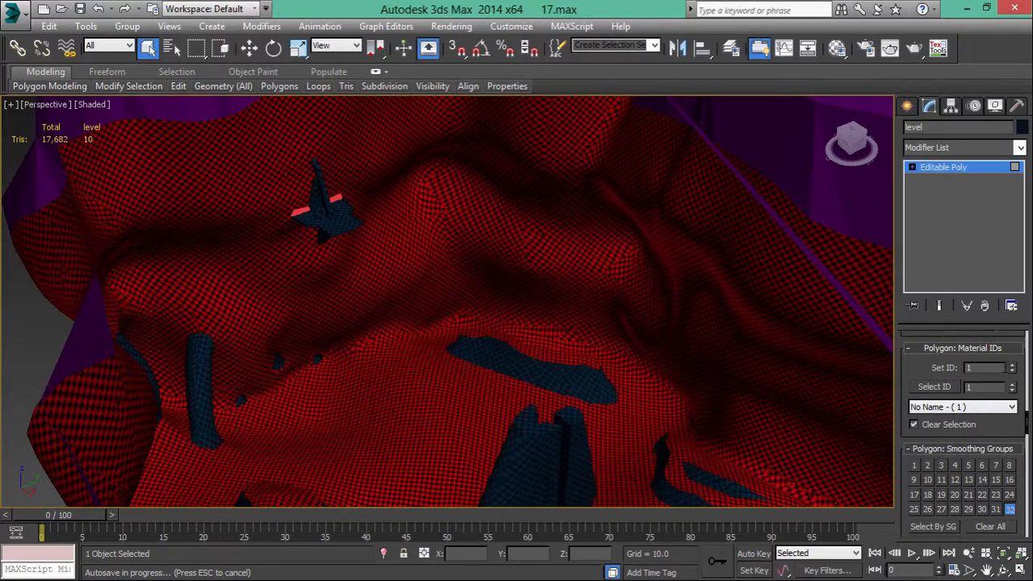
{"action": "scroll", "coordinate": [442, 372], "scroll_direction": "down", "scroll_amount": 4}
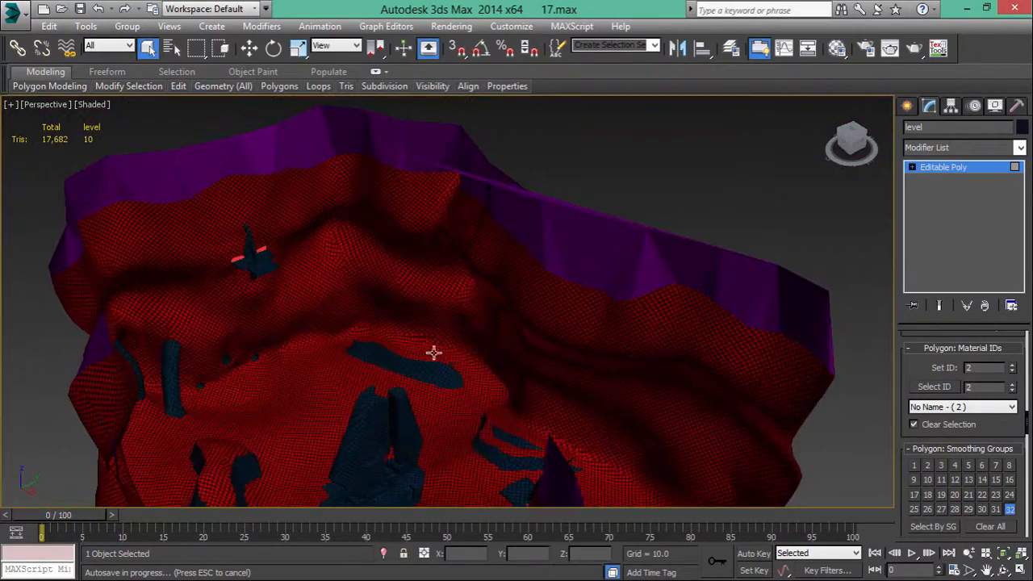
Clear the selection, pick one polygon on the back wall and convert the level to an Editable Mesh
{"action": "middle_click_drag", "start_coordinate": [572, 176], "coordinate": [517, 411], "text": "alt"}
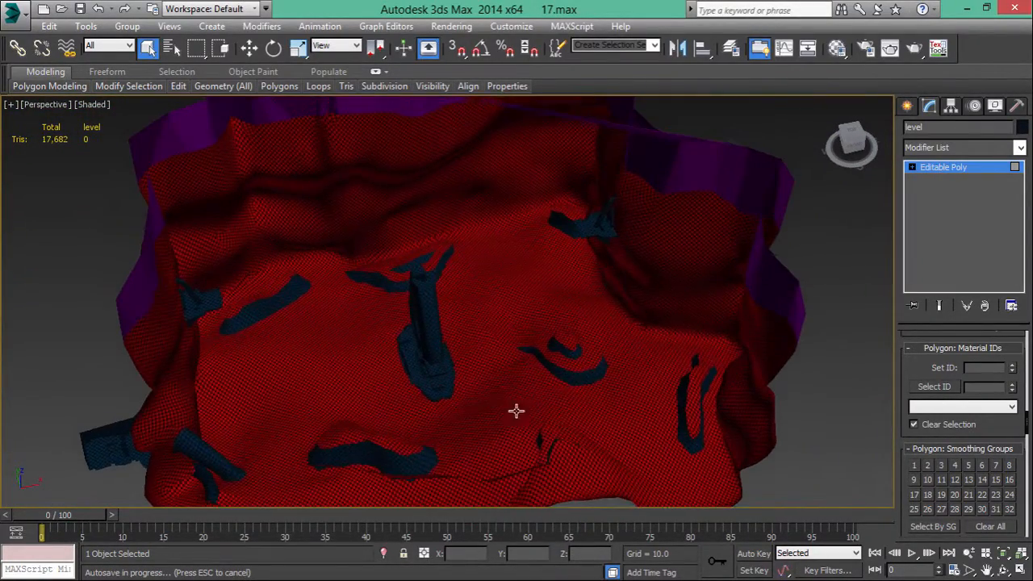
{"action": "middle_click_drag", "start_coordinate": [395, 312], "coordinate": [420, 385], "text": "alt"}
{"action": "scroll", "coordinate": [407, 359], "scroll_direction": "down", "scroll_amount": 5}
{"action": "scroll", "coordinate": [381, 363], "scroll_direction": "up", "scroll_amount": 3}
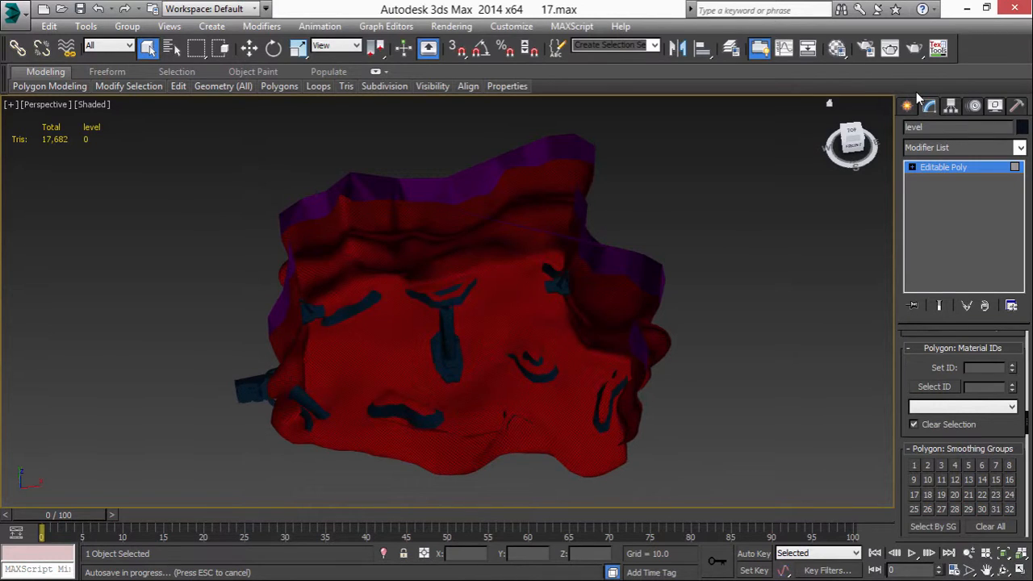
{"action": "left_click", "coordinate": [577, 232]}
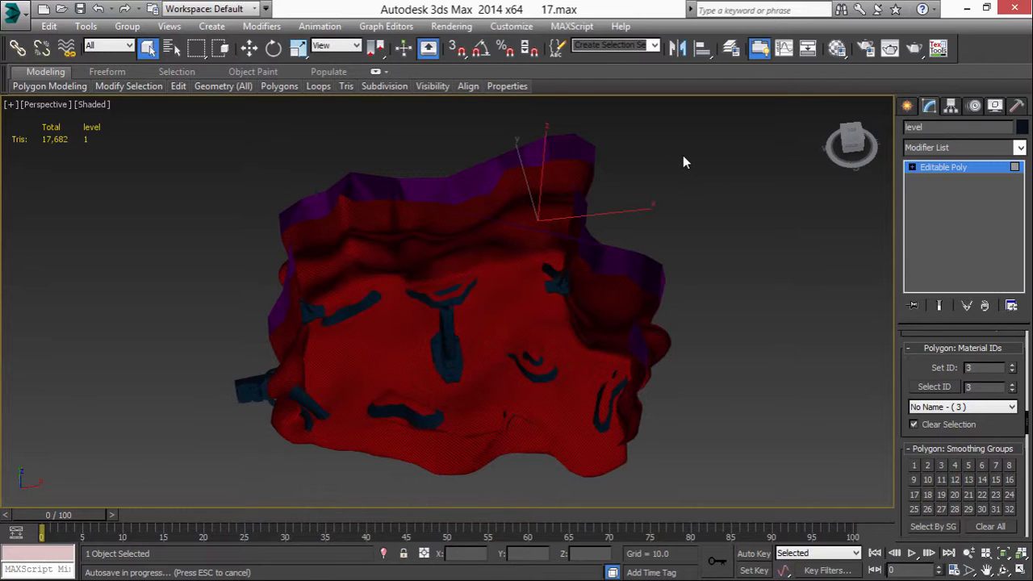
{"action": "right_click", "coordinate": [594, 212]}
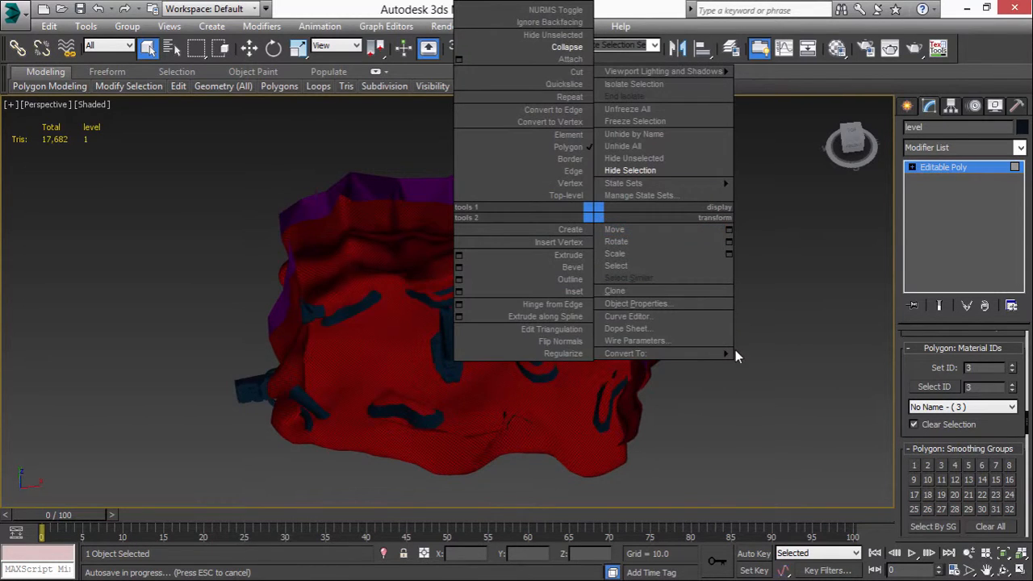
{"action": "mouse_move", "coordinate": [730, 354]}
{"action": "left_click", "coordinate": [773, 351]}
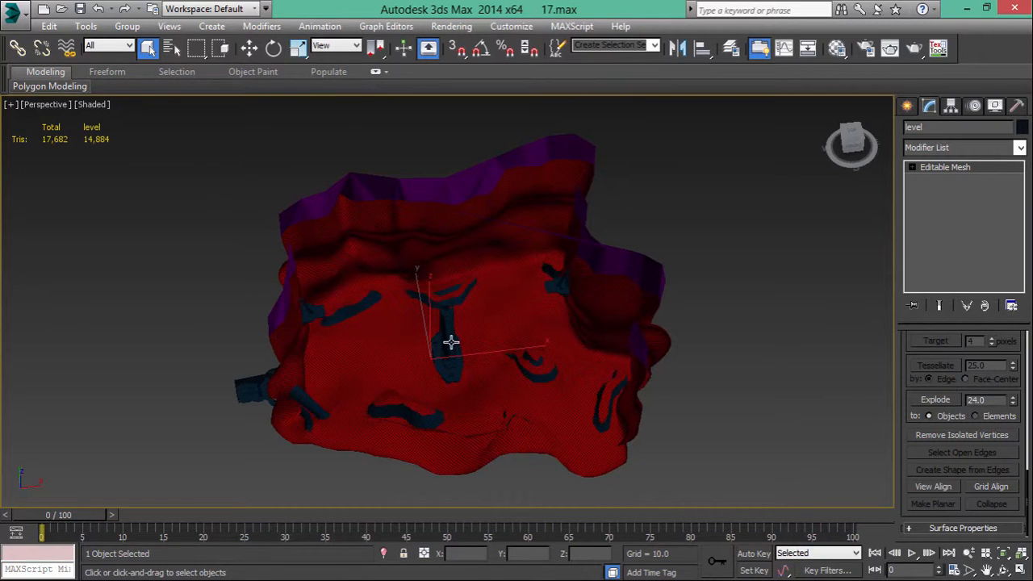
Turn the edged-faces display back on and convert the level to an Editable Poly
{"action": "middle_click_drag", "start_coordinate": [450, 342], "coordinate": [494, 332], "text": "alt"}
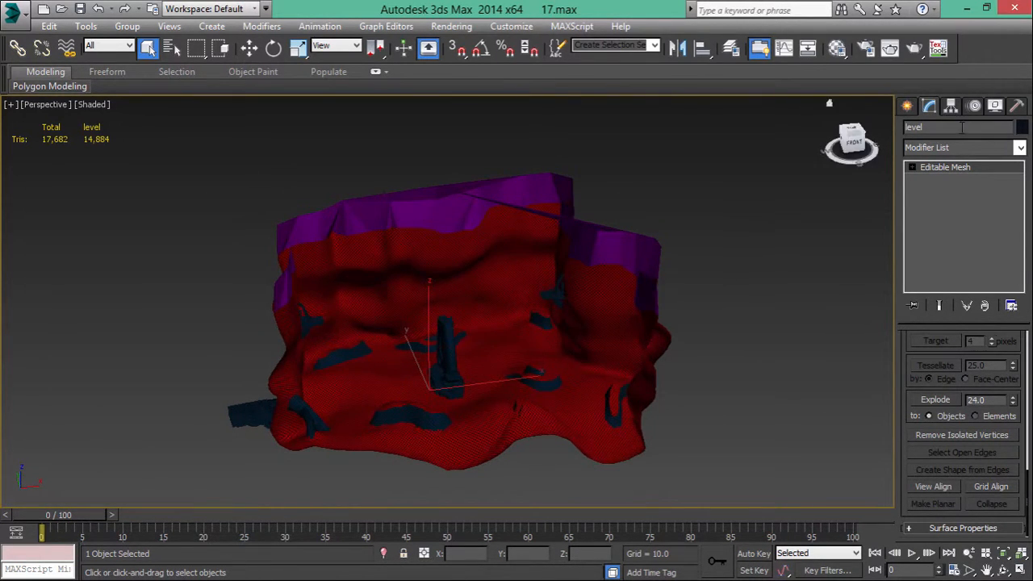
{"action": "middle_click_drag", "start_coordinate": [576, 293], "coordinate": [714, 158], "text": "alt"}
{"action": "scroll", "coordinate": [323, 351], "scroll_direction": "up", "scroll_amount": 5}
{"action": "scroll", "coordinate": [496, 328], "scroll_direction": "down", "scroll_amount": 5}
{"action": "key", "text": "F4"}
{"action": "scroll", "coordinate": [719, 153], "scroll_direction": "up", "scroll_amount": 4}
{"action": "middle_click_drag", "start_coordinate": [528, 251], "coordinate": [692, 270], "text": "alt"}
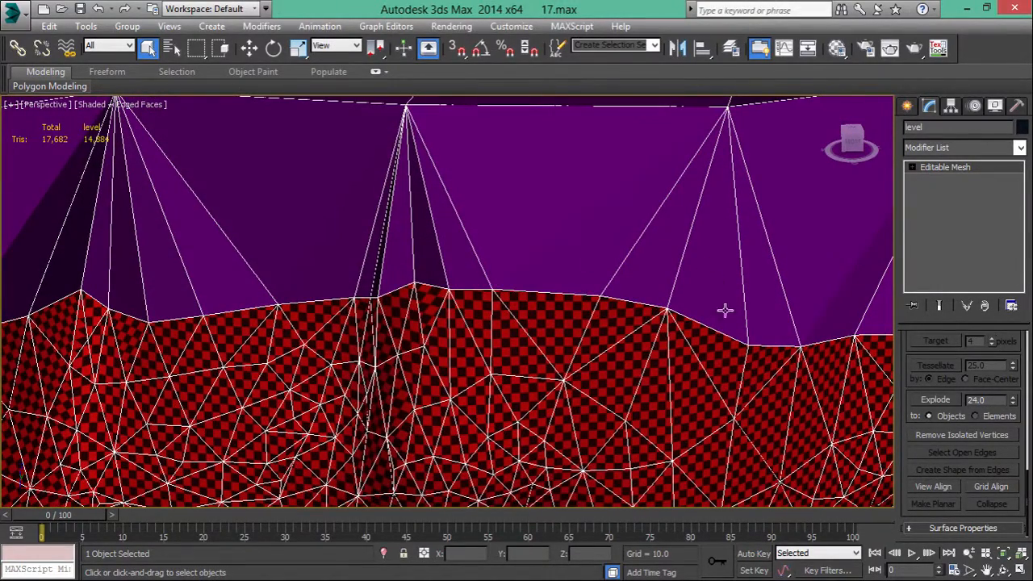
{"action": "right_click", "coordinate": [521, 190]}
{"action": "mouse_move", "coordinate": [637, 331]}
{"action": "left_click", "coordinate": [731, 347]}
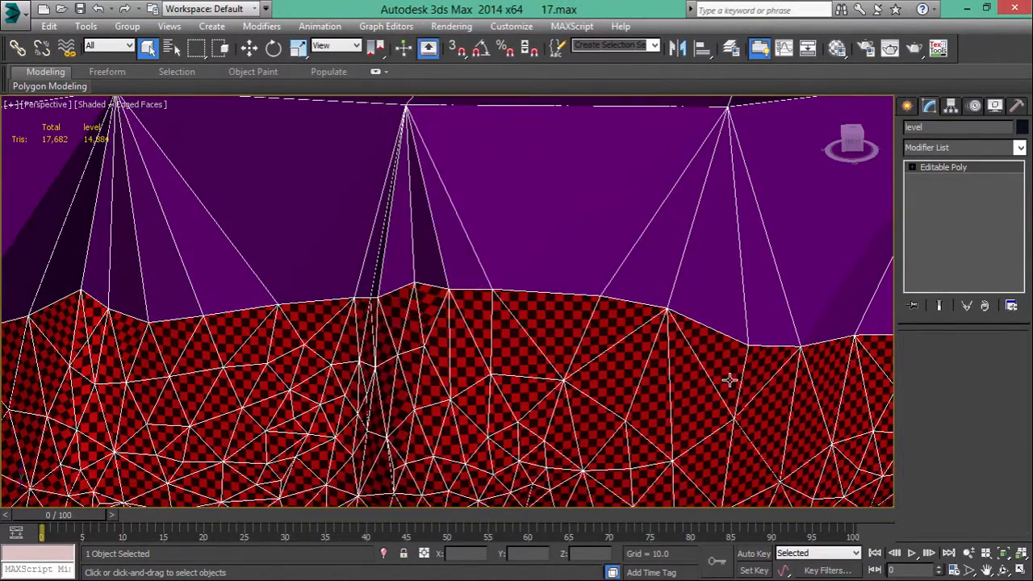
Switch to polygon selection, enable Ignore Backfacing and select a four-sided polygon on the purple wall
{"action": "left_click", "coordinate": [981, 372]}
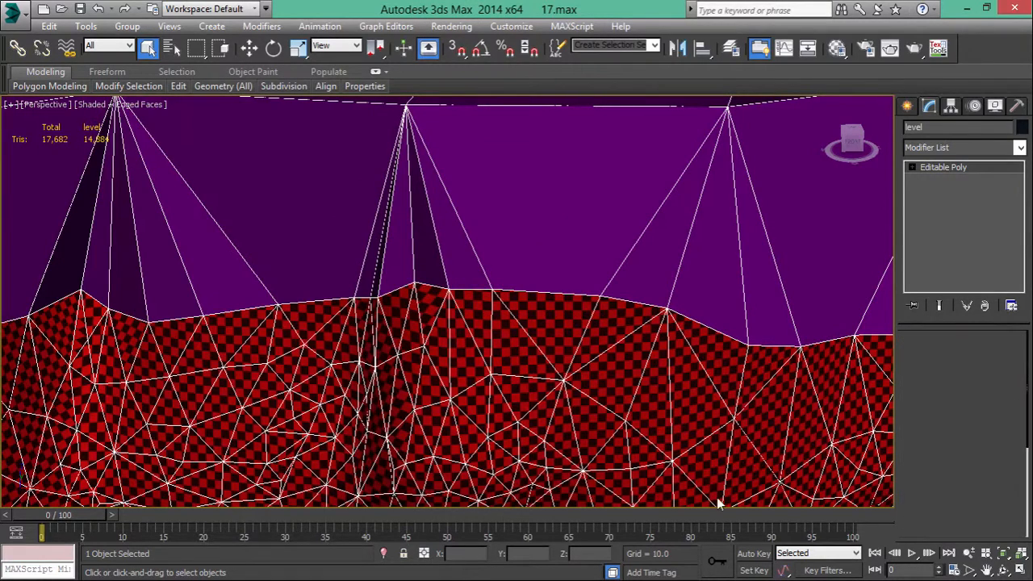
{"action": "scroll", "coordinate": [576, 257], "scroll_direction": "down", "scroll_amount": 4}
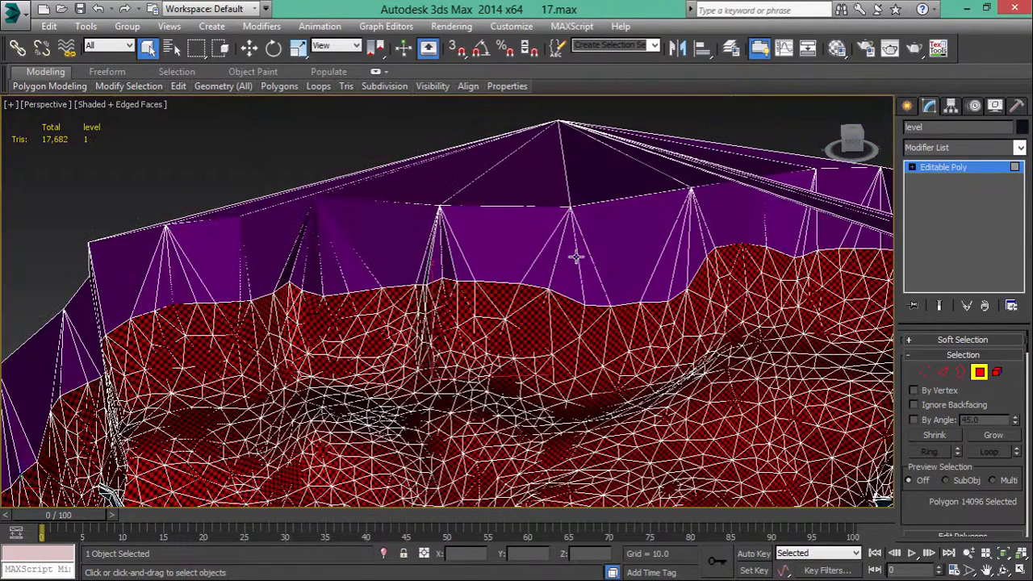
{"action": "left_click", "coordinate": [914, 406]}
{"action": "left_click", "coordinate": [500, 238]}
{"action": "key", "text": "z"}
{"action": "scroll", "coordinate": [527, 345], "scroll_direction": "down", "scroll_amount": 3}
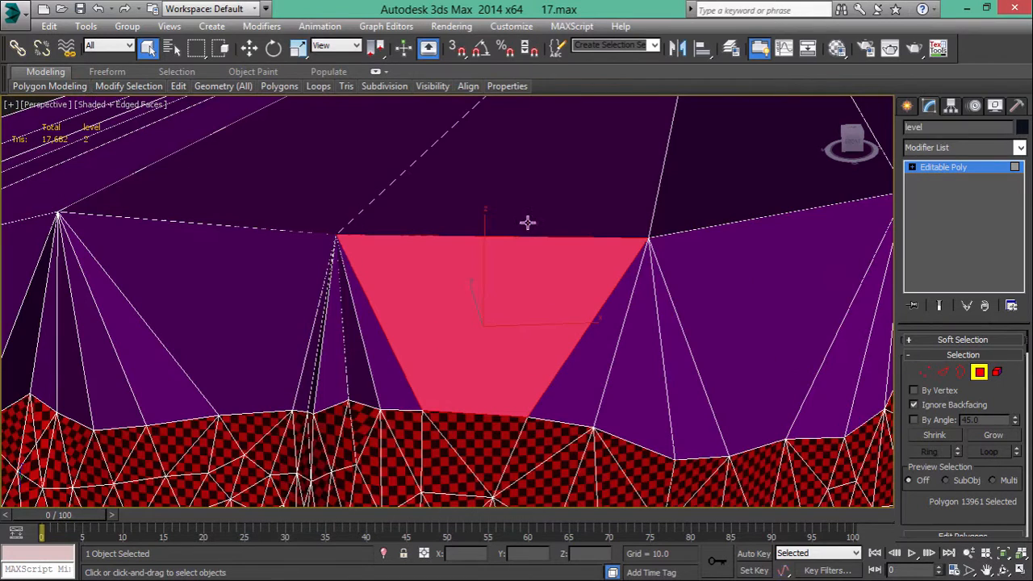
Switch to edge selection and examine the four-sided purple wall polygon for a diagonal edge
{"action": "left_click", "coordinate": [943, 372]}
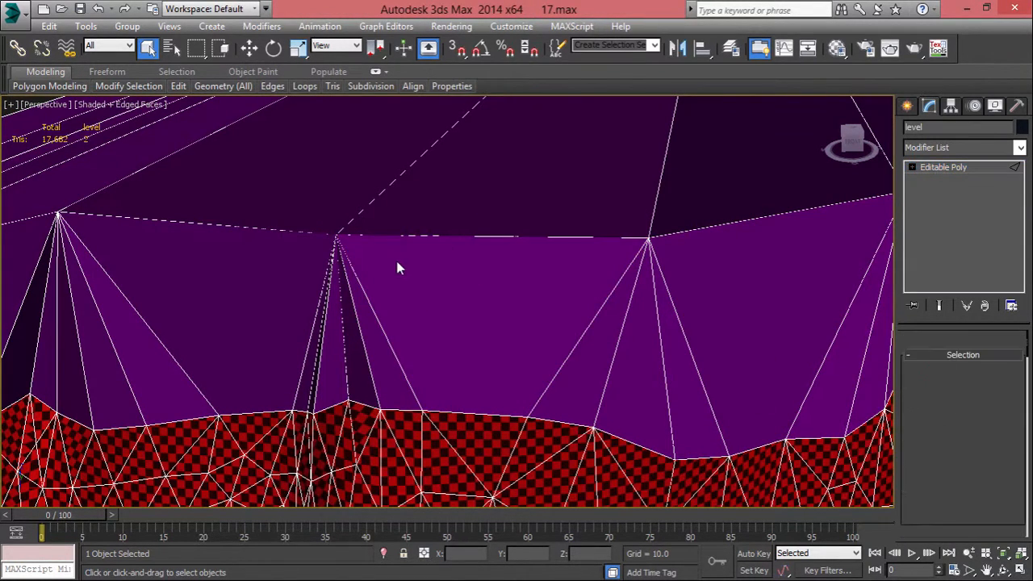
{"action": "left_click_drag", "start_coordinate": [392, 253], "coordinate": [523, 345]}
{"action": "scroll", "coordinate": [514, 368], "scroll_direction": "up", "scroll_amount": 3}
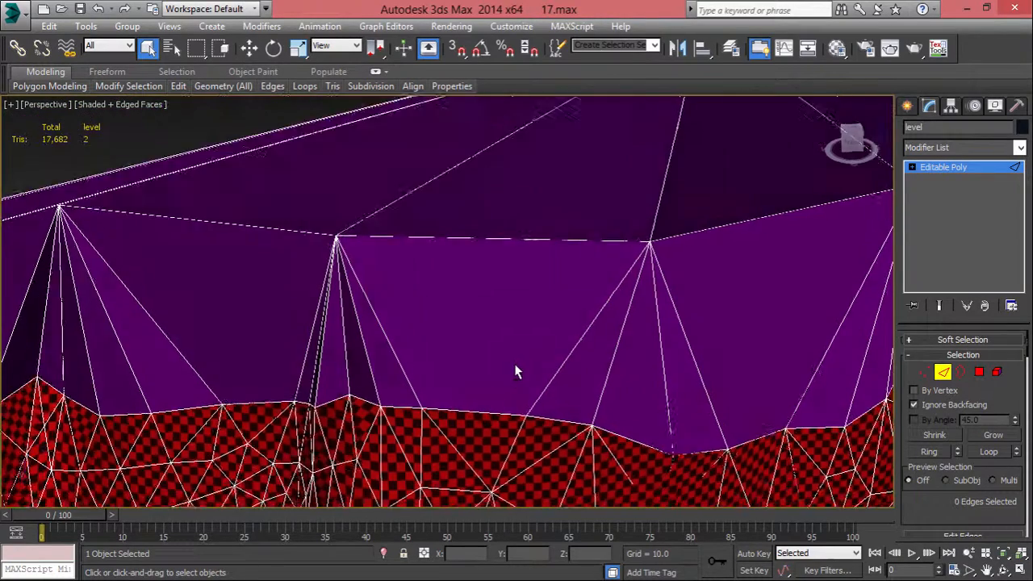
{"action": "middle_click_drag", "start_coordinate": [492, 362], "coordinate": [464, 377], "text": "alt"}
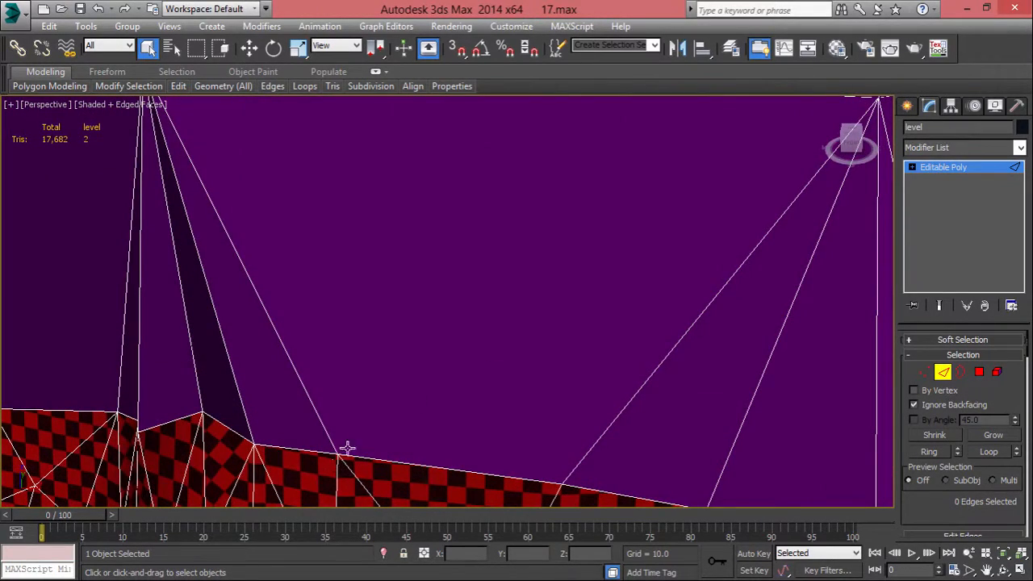
{"action": "middle_click_drag", "start_coordinate": [712, 495], "coordinate": [496, 393], "text": "alt"}
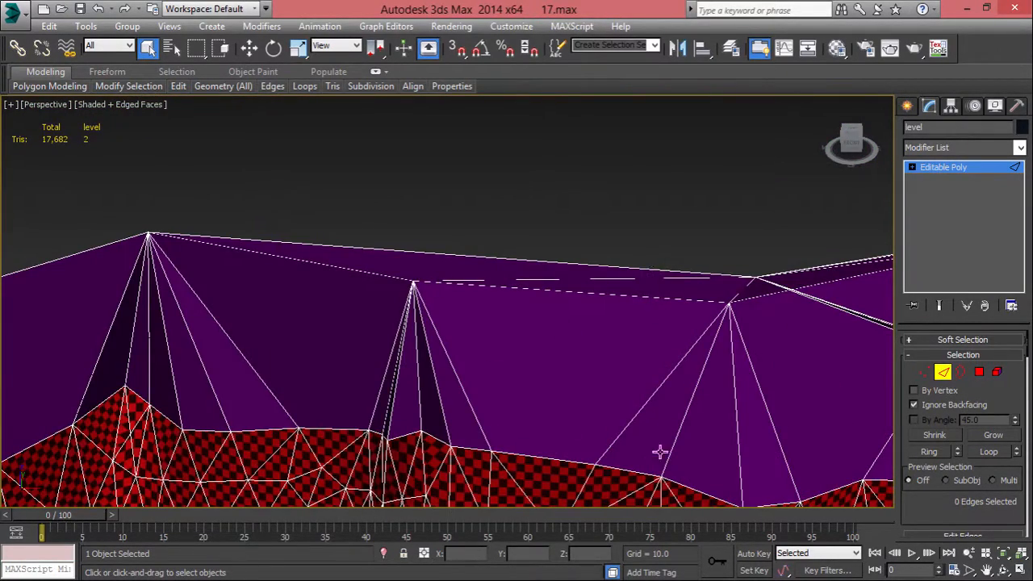
Convert the level to an Editable Mesh to work with its triangle edges
{"action": "right_click", "coordinate": [615, 226]}
{"action": "mouse_move", "coordinate": [727, 353]}
{"action": "left_click", "coordinate": [789, 356]}
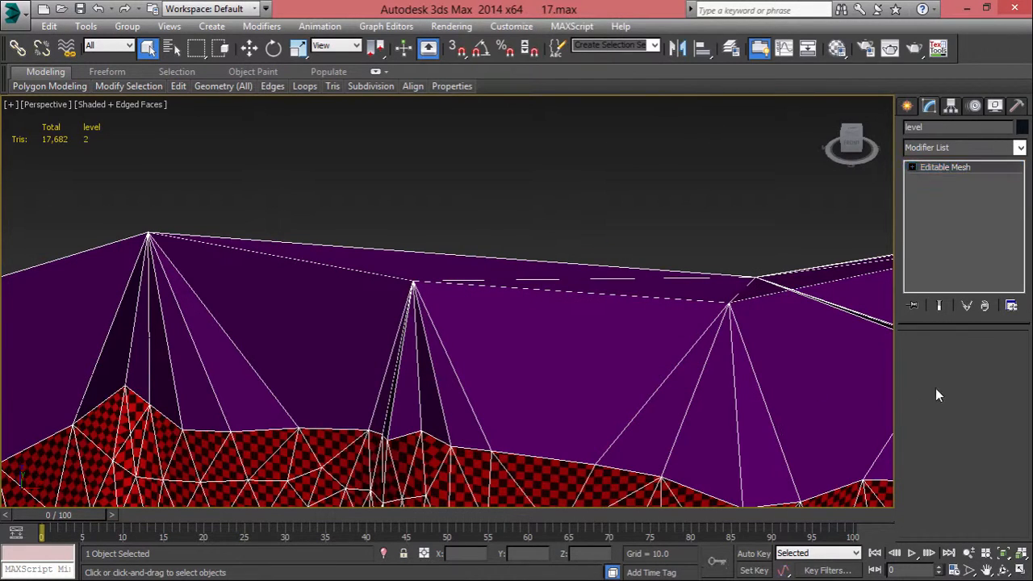
Switch to the mesh's polygon selection and select the four-sided face on the purple wall
{"action": "scroll", "coordinate": [911, 356], "scroll_direction": "up", "scroll_amount": 10}
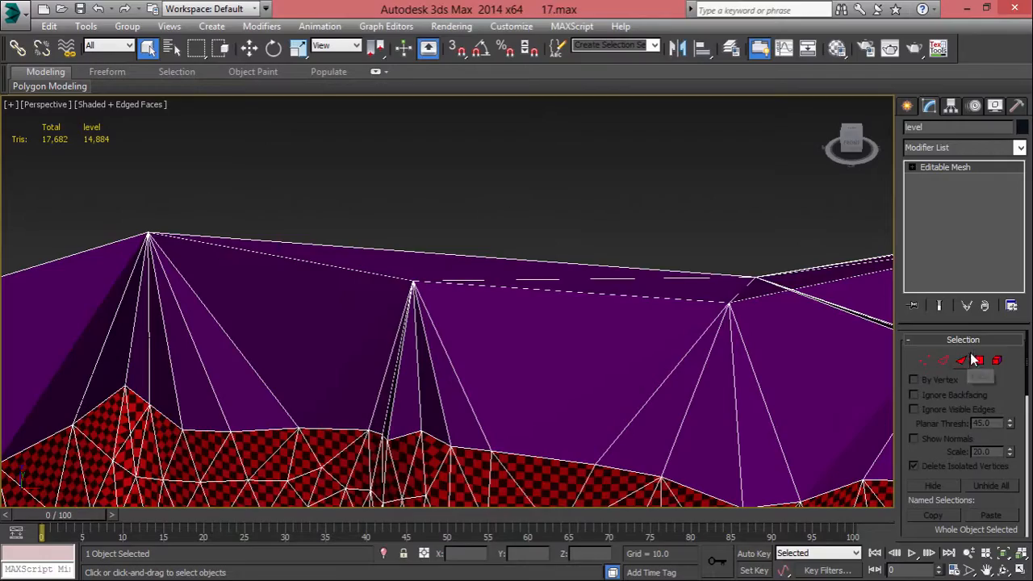
{"action": "left_click", "coordinate": [979, 360]}
{"action": "left_click", "coordinate": [480, 371]}
{"action": "scroll", "coordinate": [496, 316], "scroll_direction": "up", "scroll_amount": 4}
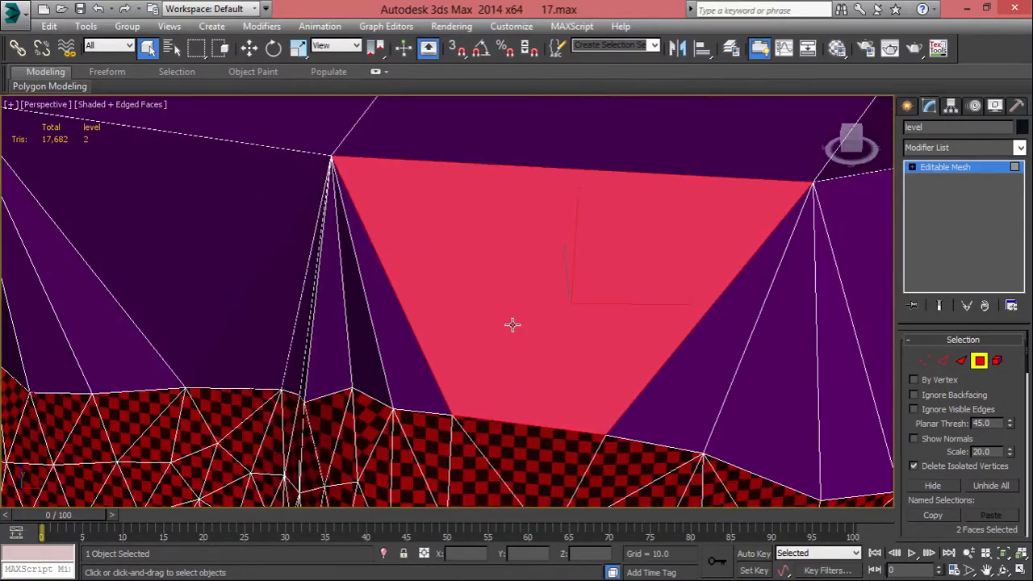
{"action": "middle_click_drag", "start_coordinate": [513, 324], "coordinate": [791, 414], "text": "alt"}
Switch to edge selection, select the hidden diagonal across the purple wall face and inspect it
{"action": "left_click", "coordinate": [943, 361]}
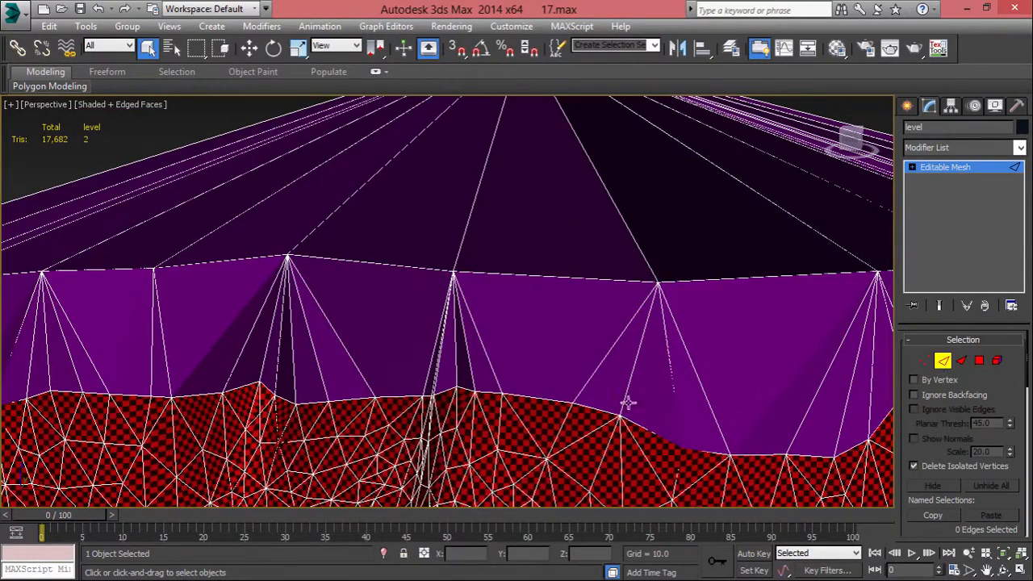
{"action": "left_click_drag", "start_coordinate": [565, 372], "coordinate": [564, 370]}
{"action": "scroll", "coordinate": [563, 370], "scroll_direction": "up", "scroll_amount": 6}
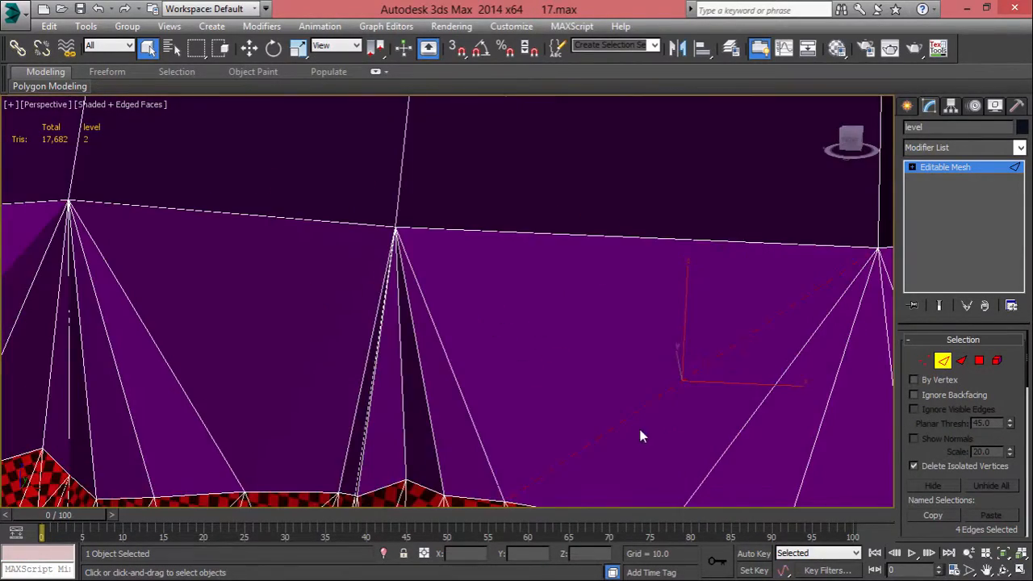
{"action": "scroll", "coordinate": [450, 325], "scroll_direction": "down", "scroll_amount": 5}
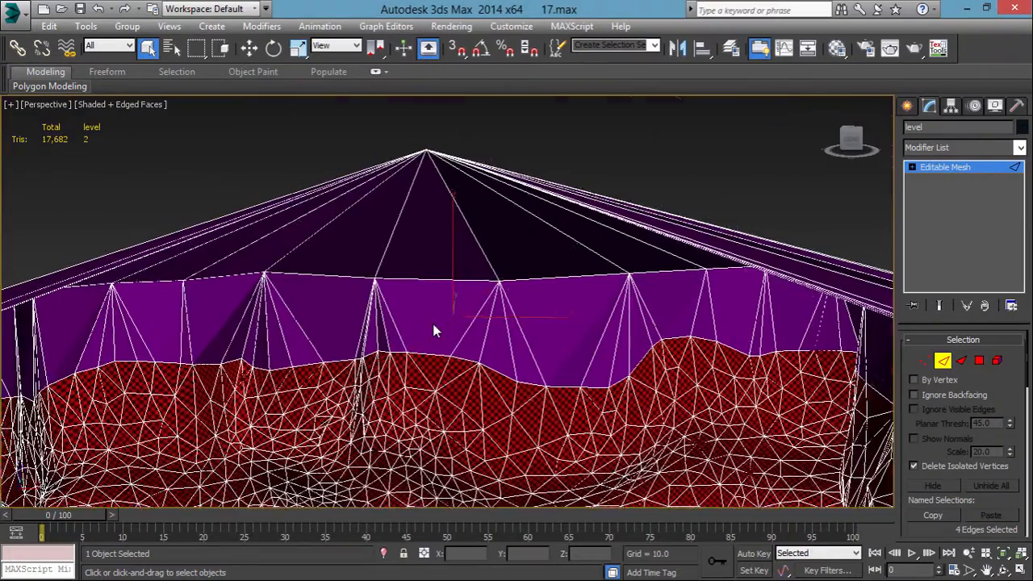
{"action": "scroll", "coordinate": [433, 330], "scroll_direction": "up", "scroll_amount": 6}
{"action": "scroll", "coordinate": [455, 330], "scroll_direction": "down", "scroll_amount": 4}
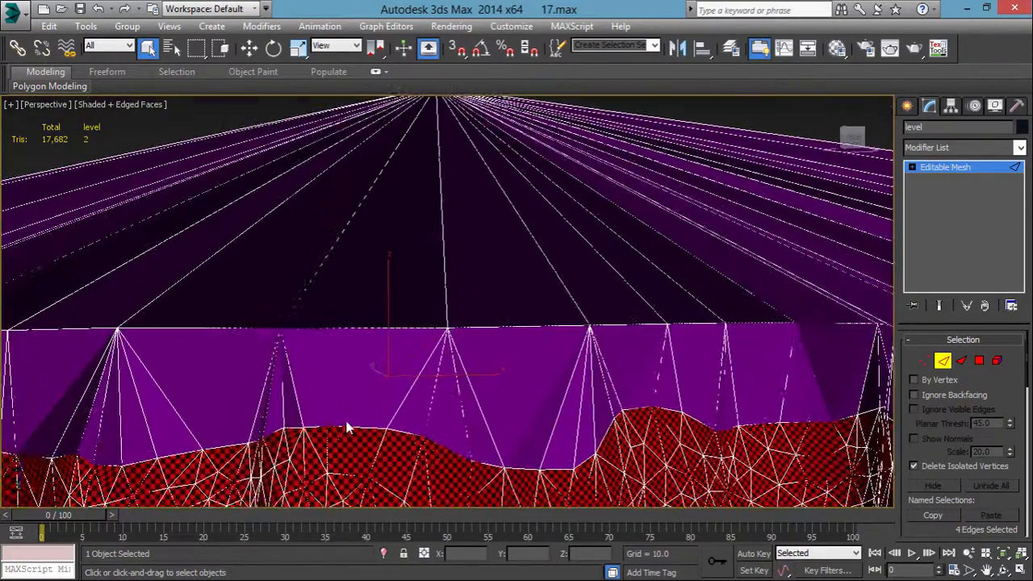
{"action": "scroll", "coordinate": [363, 406], "scroll_direction": "up", "scroll_amount": 5}
{"action": "scroll", "coordinate": [419, 375], "scroll_direction": "down", "scroll_amount": 4}
{"action": "scroll", "coordinate": [468, 361], "scroll_direction": "up", "scroll_amount": 3}
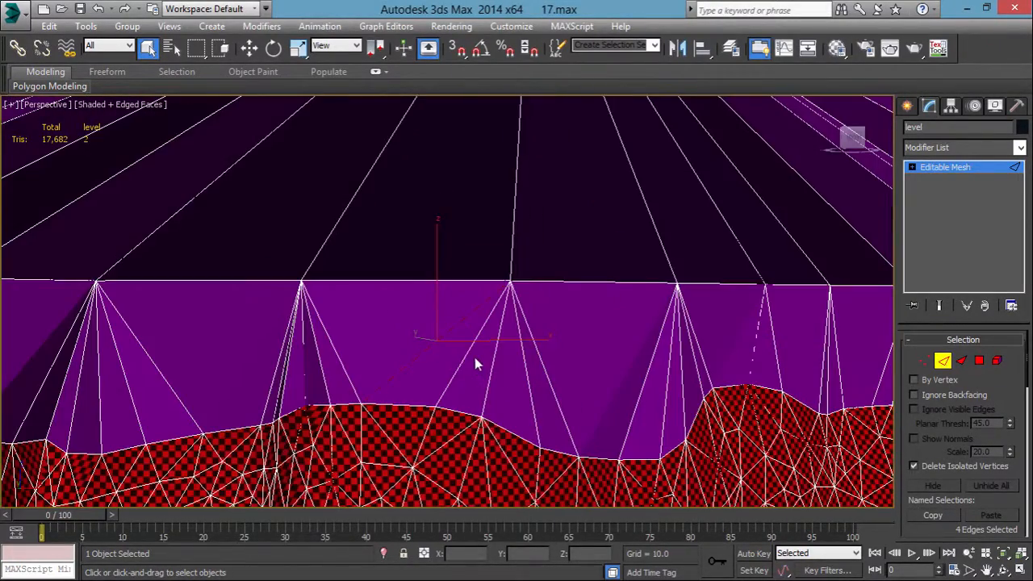
Select the neighbouring diagonal edge on the purple wall and convert the level to an Editable Poly
{"action": "left_click", "coordinate": [456, 364]}
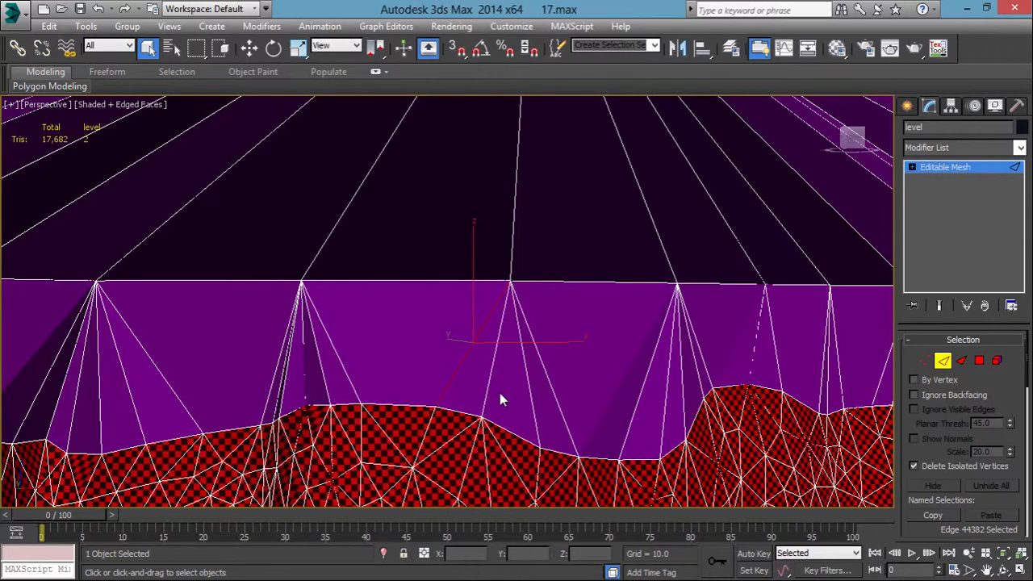
{"action": "right_click", "coordinate": [452, 339]}
{"action": "left_click", "coordinate": [637, 497]}
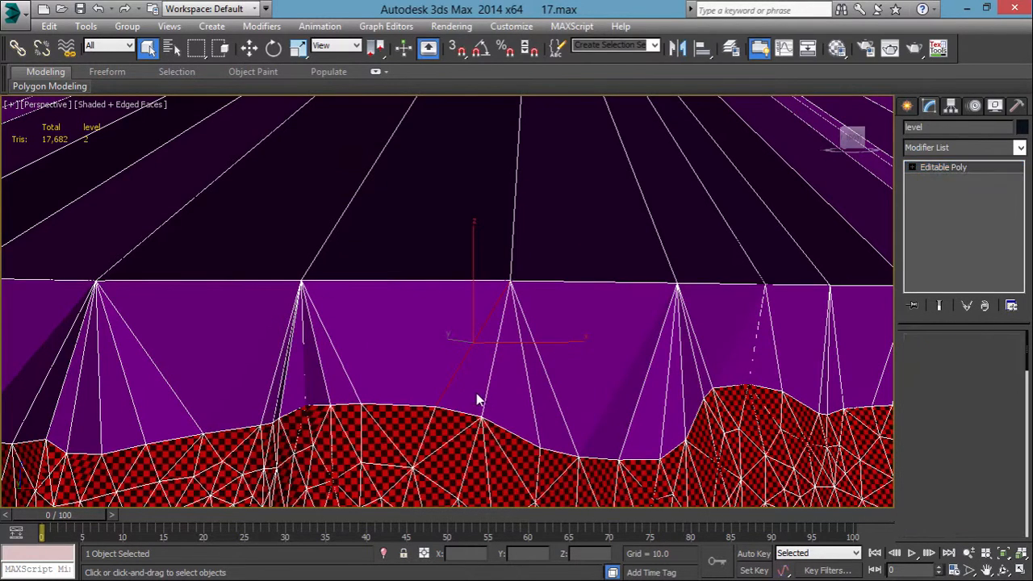
Convert the level to an Editable Mesh and select the hidden diagonal edges across the purple wall face
{"action": "key", "text": "2"}
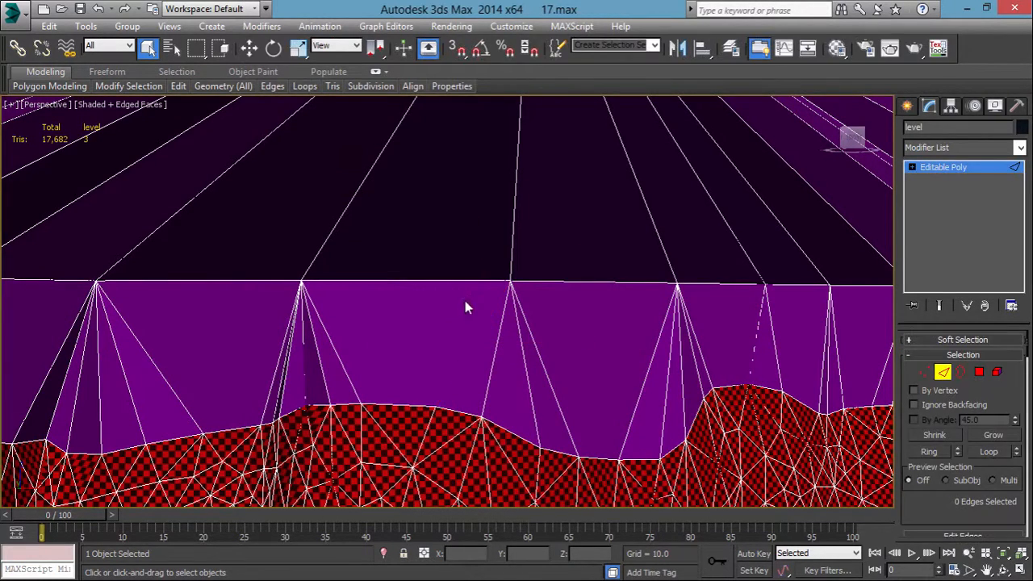
{"action": "right_click", "coordinate": [465, 306]}
{"action": "mouse_move", "coordinate": [436, 433]}
{"action": "left_click", "coordinate": [657, 438]}
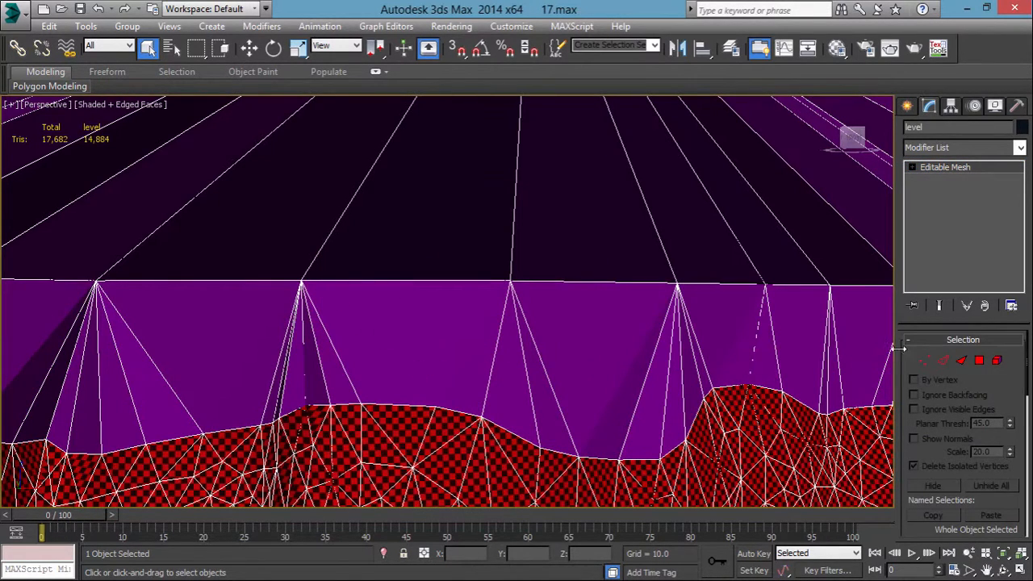
{"action": "left_click", "coordinate": [941, 361]}
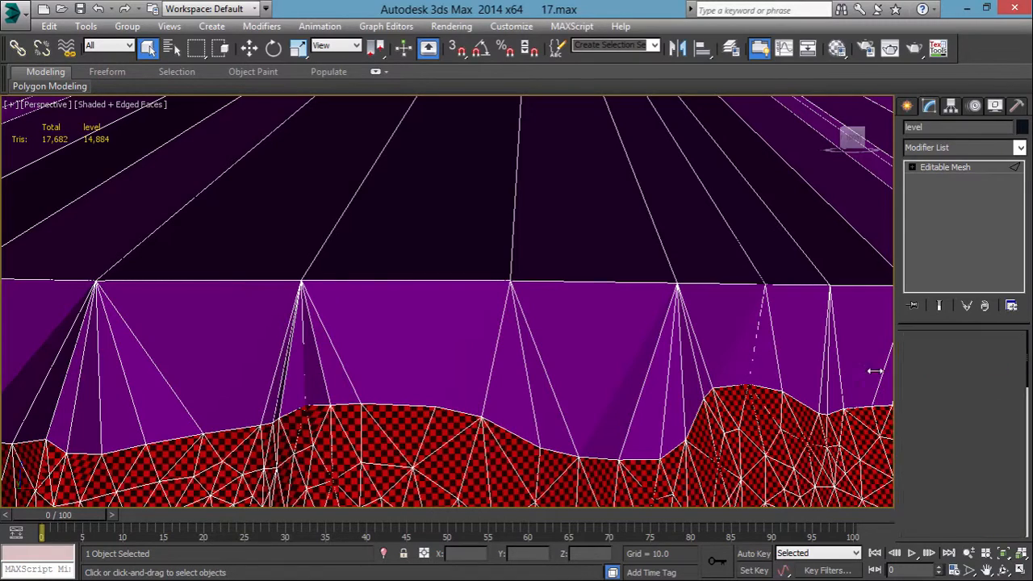
{"action": "scroll", "coordinate": [380, 386], "scroll_direction": "up", "scroll_amount": 4}
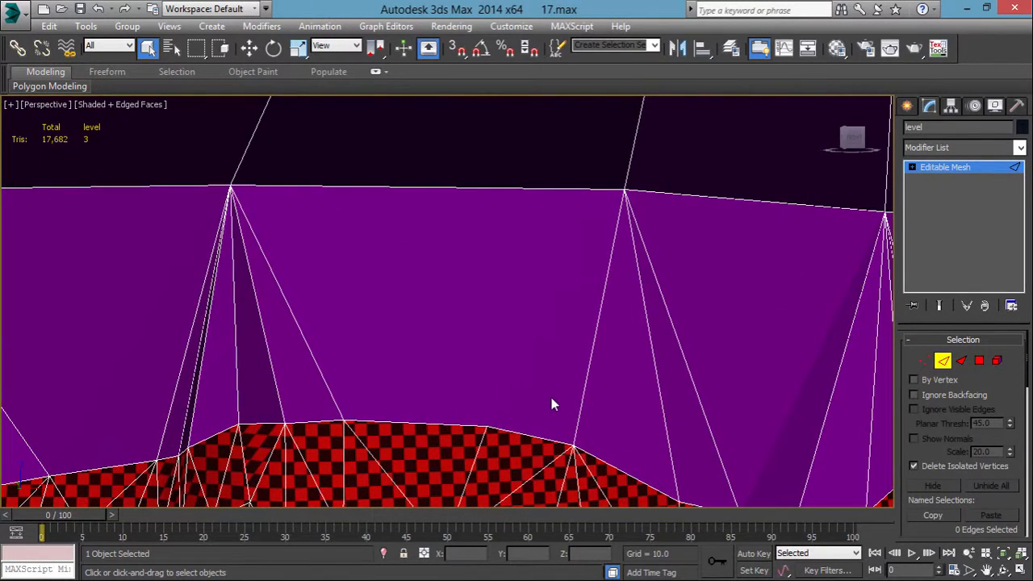
{"action": "left_click_drag", "start_coordinate": [551, 397], "coordinate": [374, 219]}
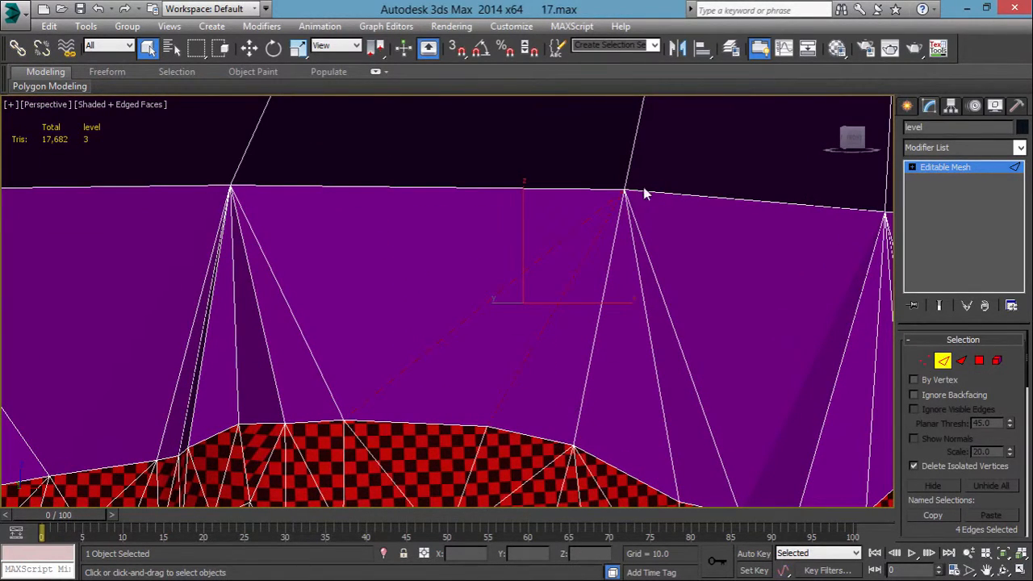
Inspect the selected hidden diagonals from several sides and undo back to the level's Editable Poly state
{"action": "scroll", "coordinate": [557, 304], "scroll_direction": "up", "scroll_amount": 2}
{"action": "scroll", "coordinate": [499, 337], "scroll_direction": "down", "scroll_amount": 4}
{"action": "middle_click_drag", "start_coordinate": [557, 305], "coordinate": [460, 345], "text": "alt"}
{"action": "scroll", "coordinate": [486, 347], "scroll_direction": "up", "scroll_amount": 2}
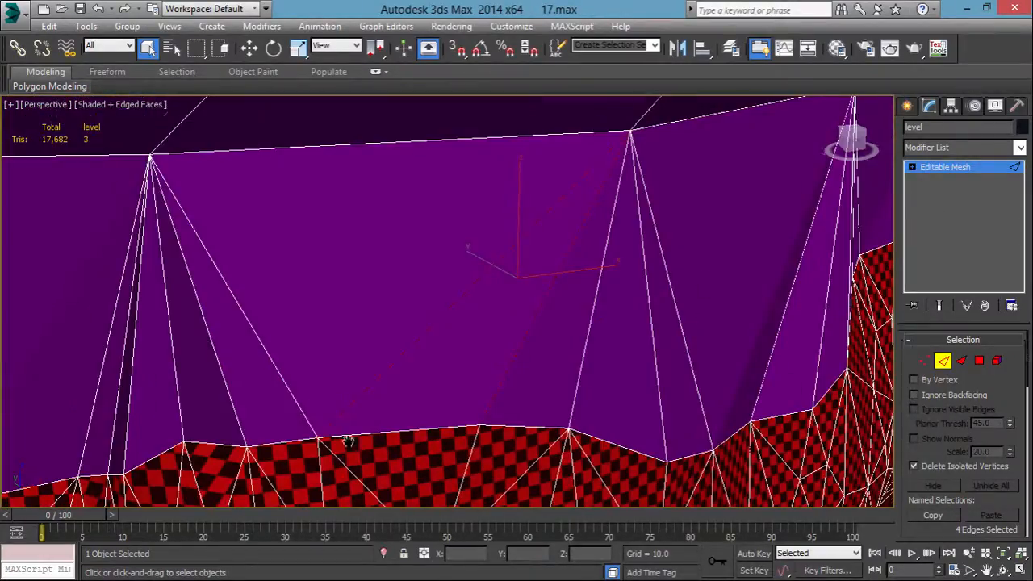
{"action": "middle_click_drag", "start_coordinate": [348, 441], "coordinate": [422, 366], "text": "alt"}
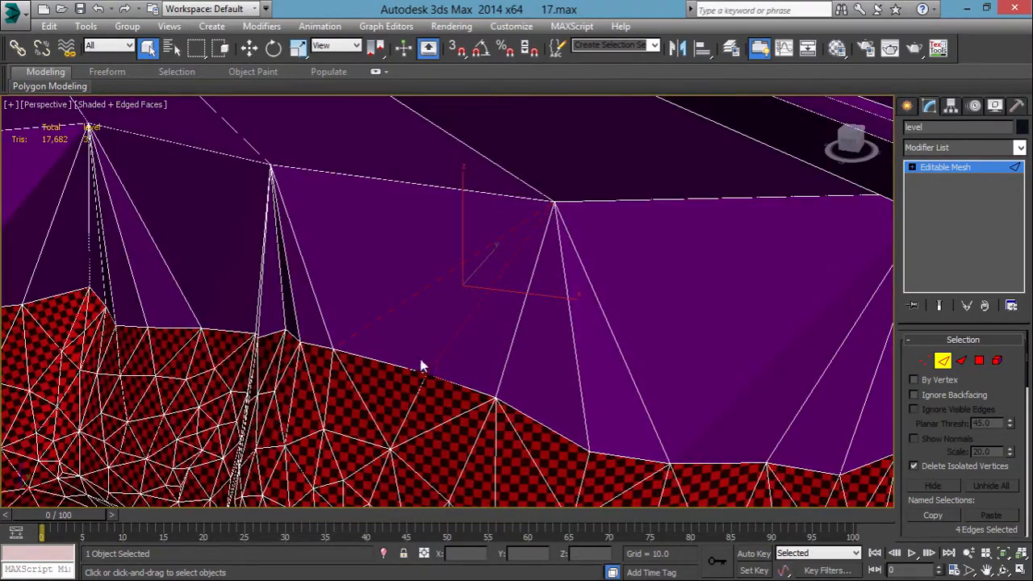
{"action": "scroll", "coordinate": [598, 287], "scroll_direction": "down", "scroll_amount": 6}
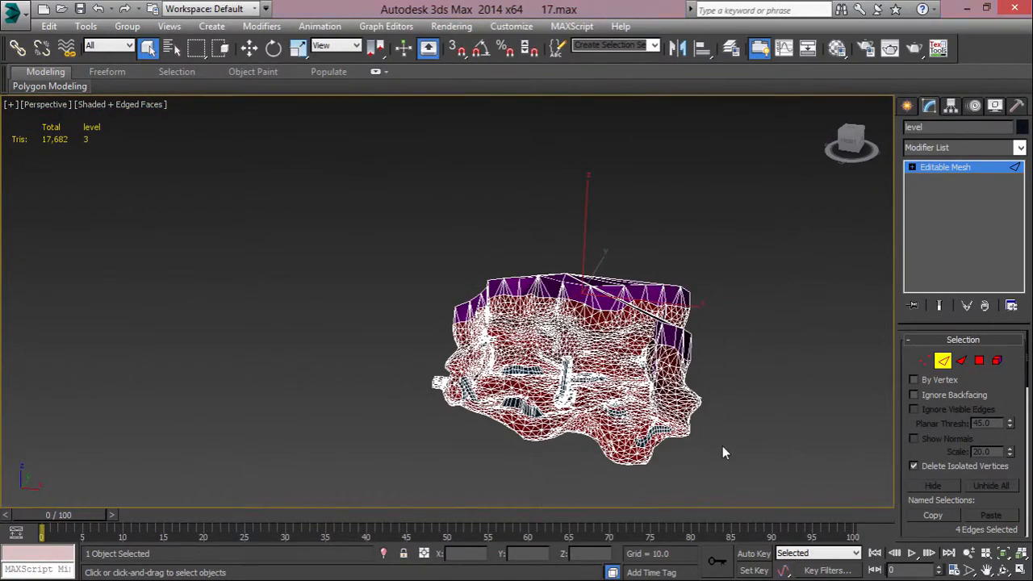
{"action": "middle_click_drag", "start_coordinate": [645, 321], "coordinate": [488, 321]}
{"action": "scroll", "coordinate": [489, 322], "scroll_direction": "up", "scroll_amount": 4}
{"action": "key", "text": "ctrl+z"}
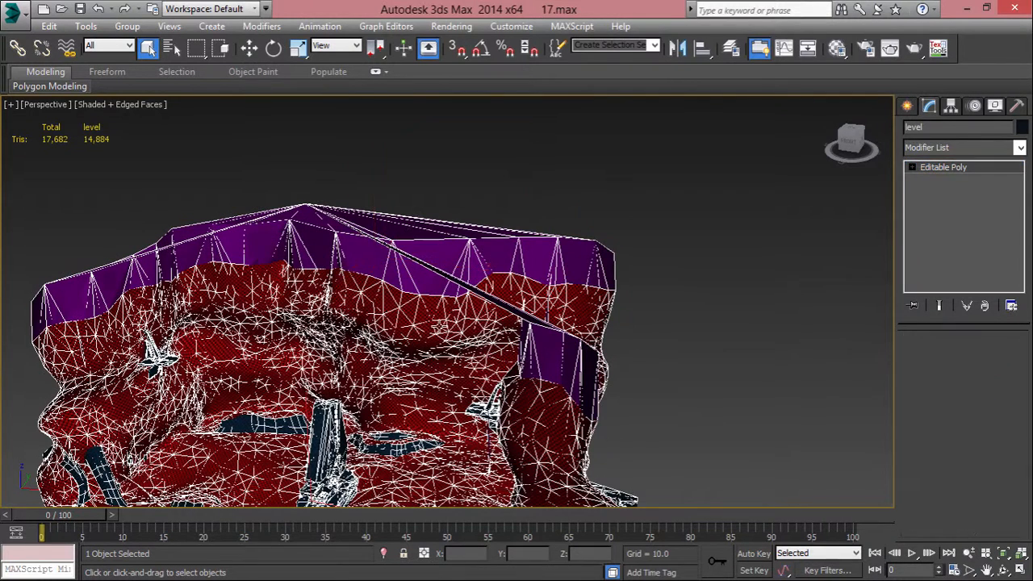
Reset the level's transform with Reset XForm and convert the level to an Editable Mesh
{"action": "right_click", "coordinate": [462, 247]}
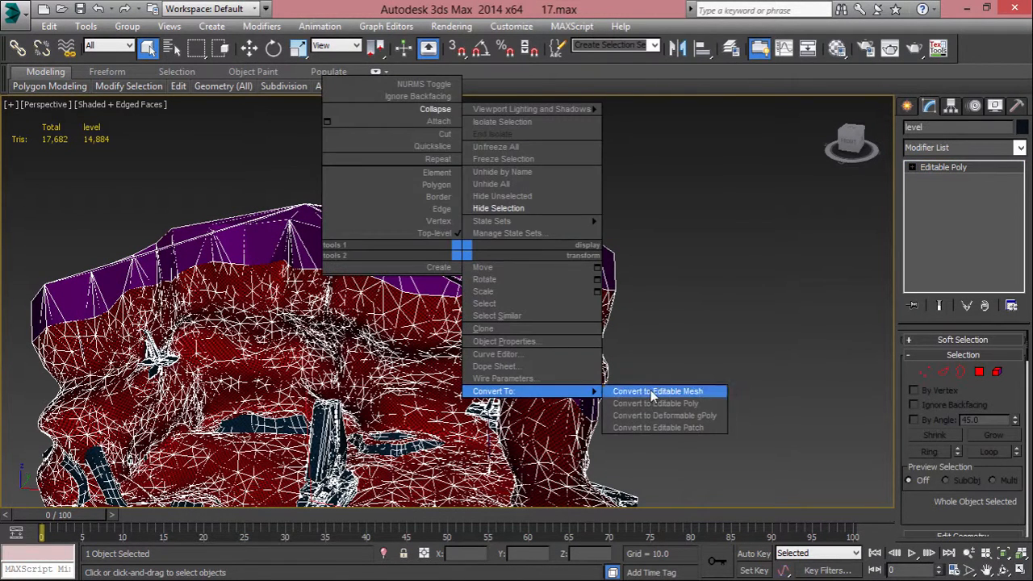
{"action": "left_click", "coordinate": [670, 394]}
{"action": "left_click", "coordinate": [1016, 106]}
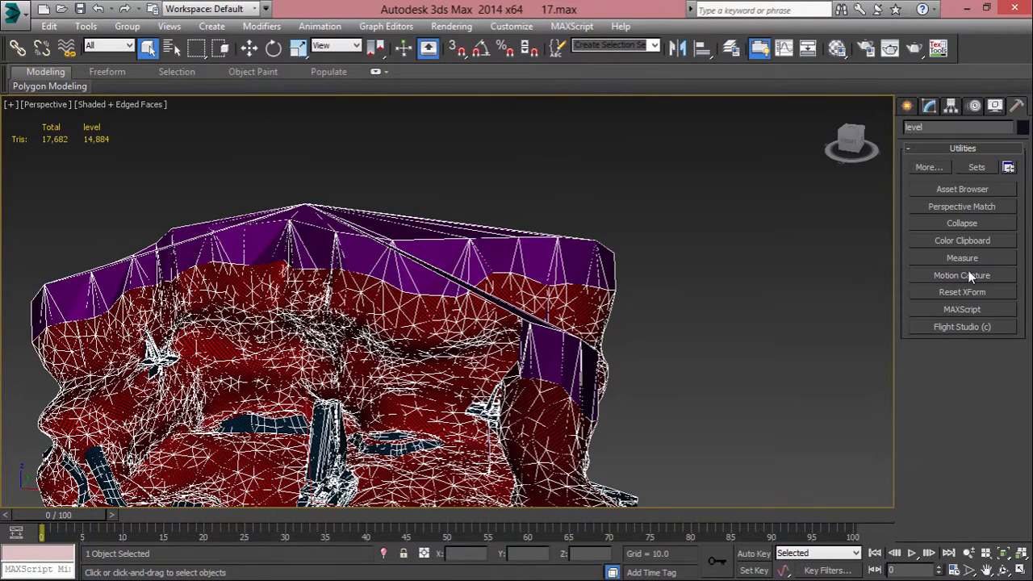
{"action": "left_click", "coordinate": [925, 291]}
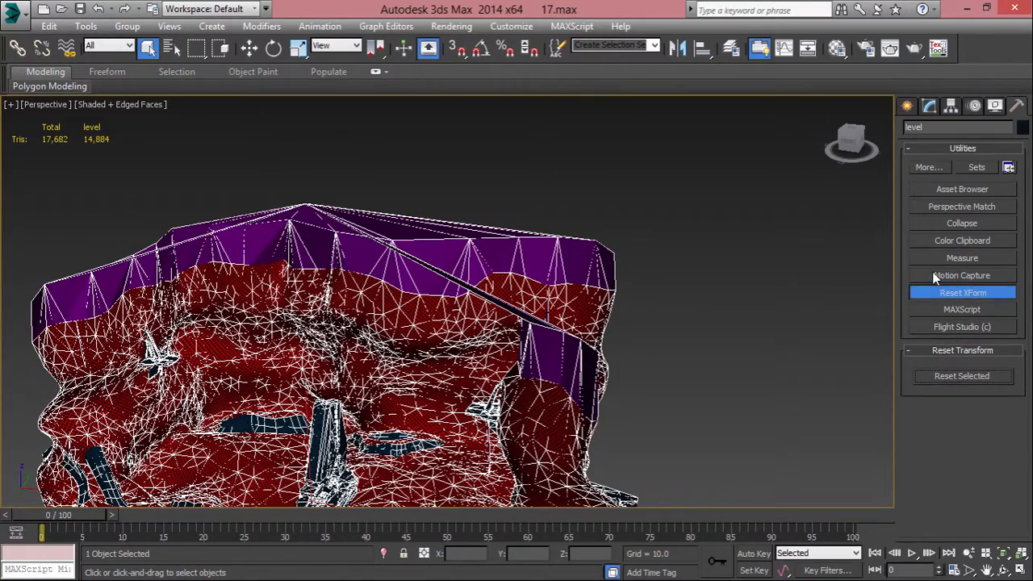
{"action": "left_click", "coordinate": [961, 375]}
{"action": "right_click", "coordinate": [345, 320]}
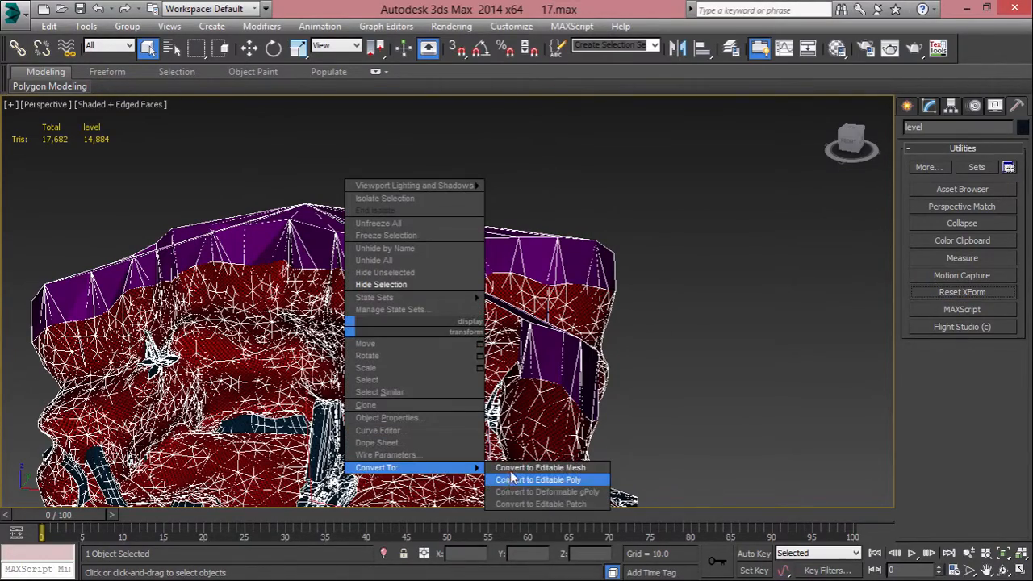
{"action": "left_click", "coordinate": [513, 478]}
Create a standard box about 1927 × 1968 × 1987 units beside the level
{"action": "middle_click_drag", "start_coordinate": [381, 468], "coordinate": [613, 371]}
{"action": "scroll", "coordinate": [429, 337], "scroll_direction": "down", "scroll_amount": 3}
{"action": "left_click", "coordinate": [907, 105]}
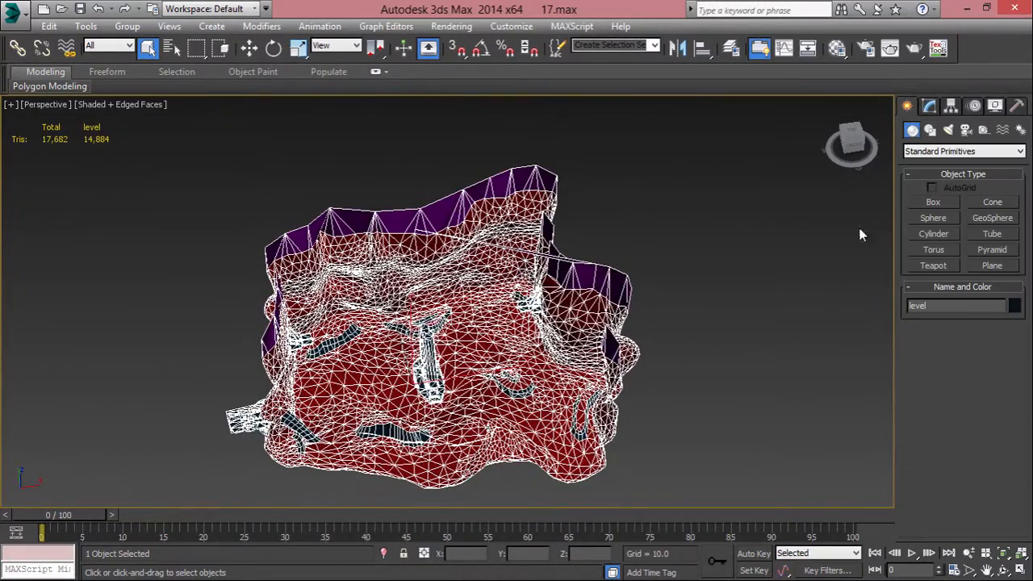
{"action": "left_click", "coordinate": [686, 367]}
{"action": "middle_click_drag", "start_coordinate": [613, 424], "coordinate": [511, 424], "text": "alt"}
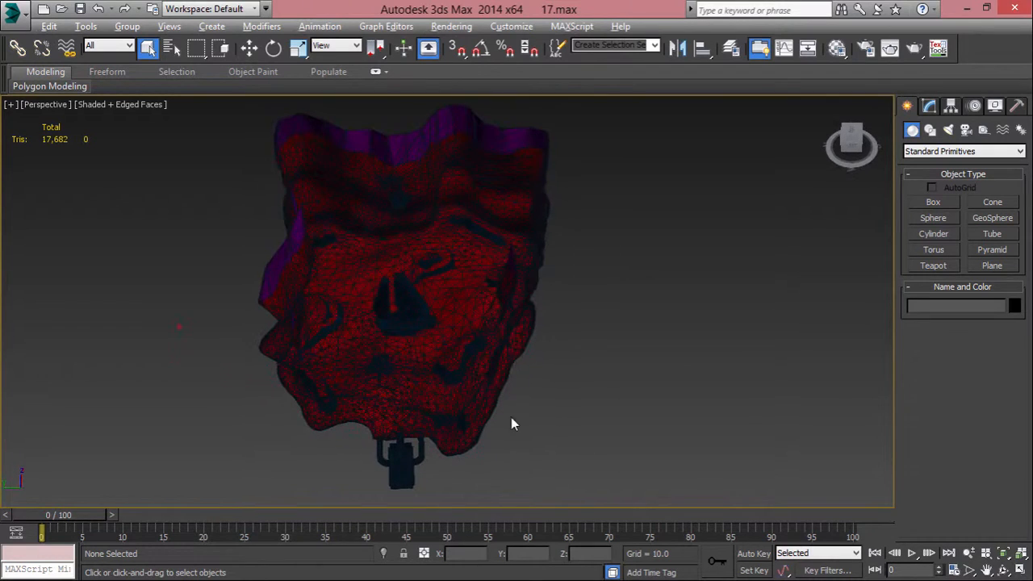
{"action": "left_click", "coordinate": [922, 203]}
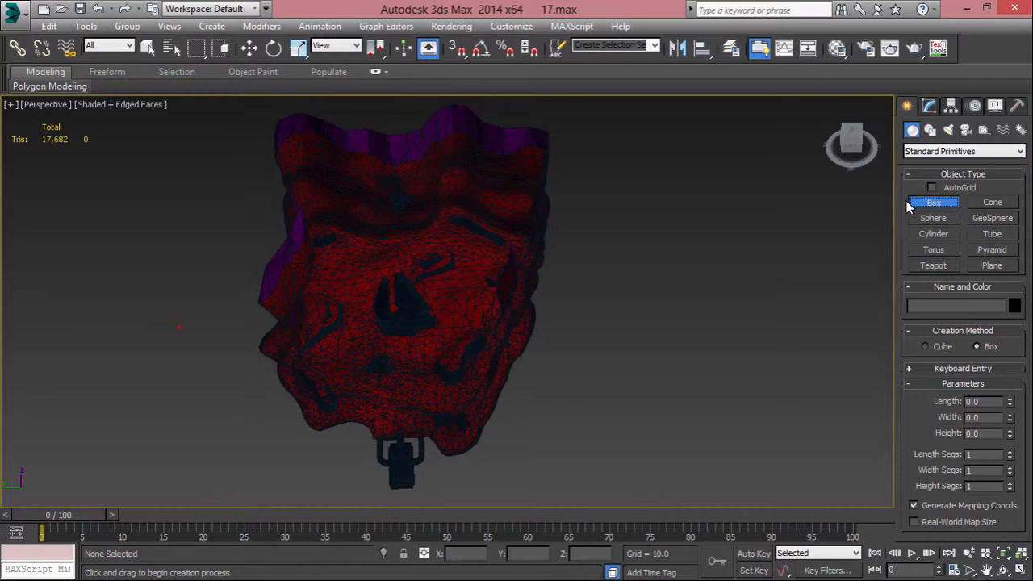
{"action": "left_click", "coordinate": [926, 155]}
{"action": "left_click", "coordinate": [928, 161]}
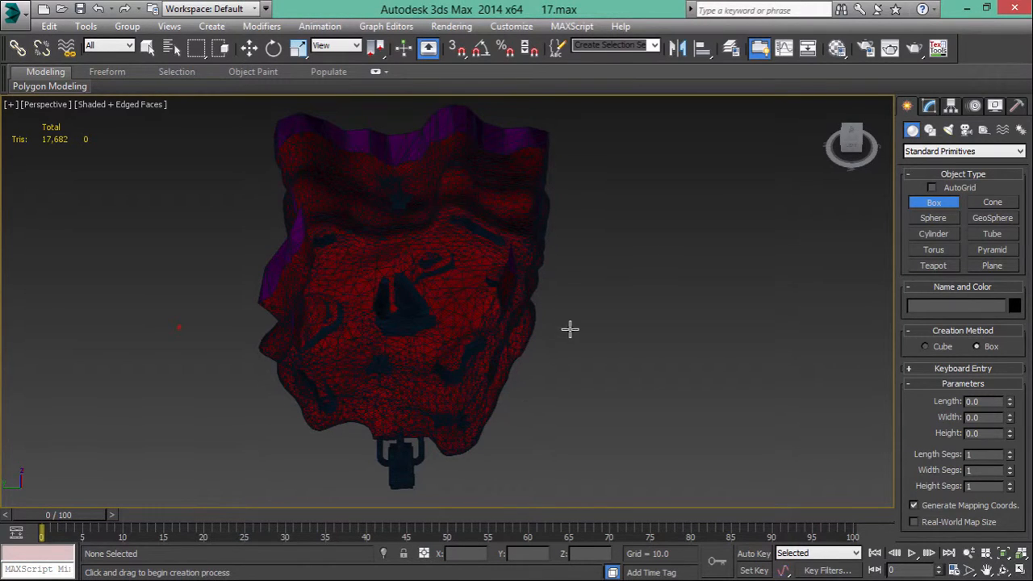
{"action": "left_click_drag", "start_coordinate": [570, 328], "coordinate": [625, 368]}
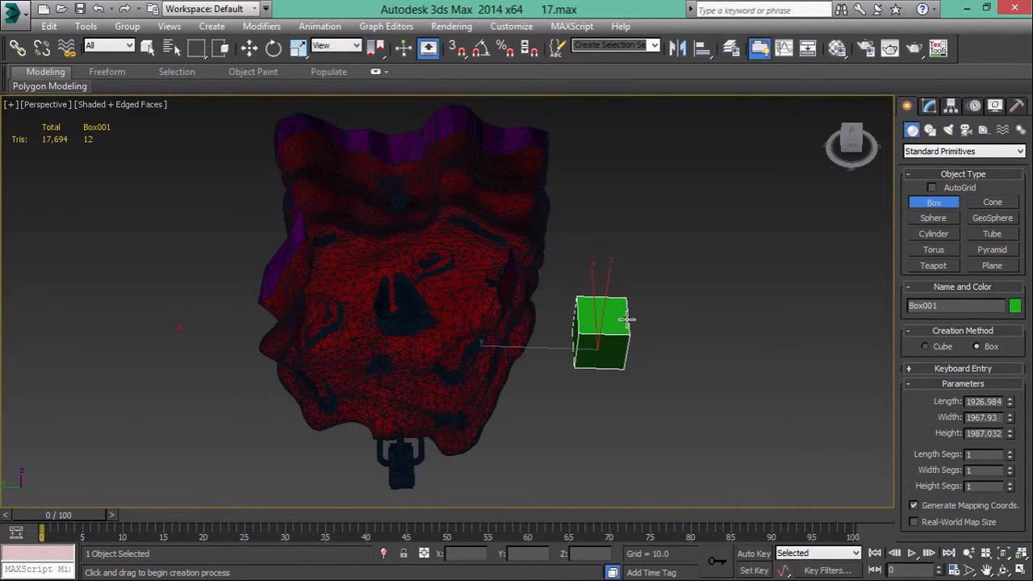
{"action": "right_click", "coordinate": [632, 369]}
Set the box's length, width and height to 1000 each
{"action": "left_click", "coordinate": [930, 107]}
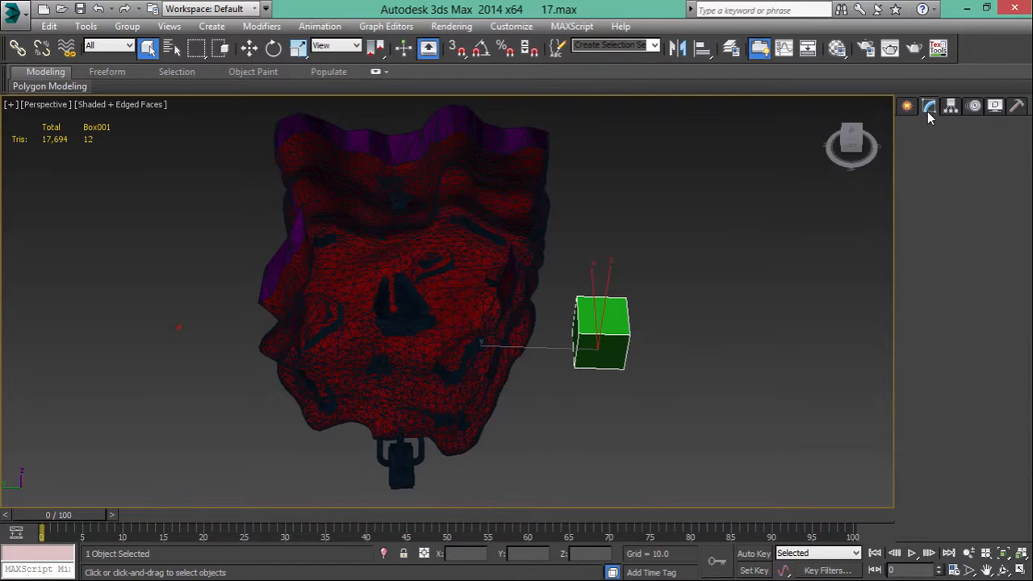
{"action": "double_click", "coordinate": [971, 360]}
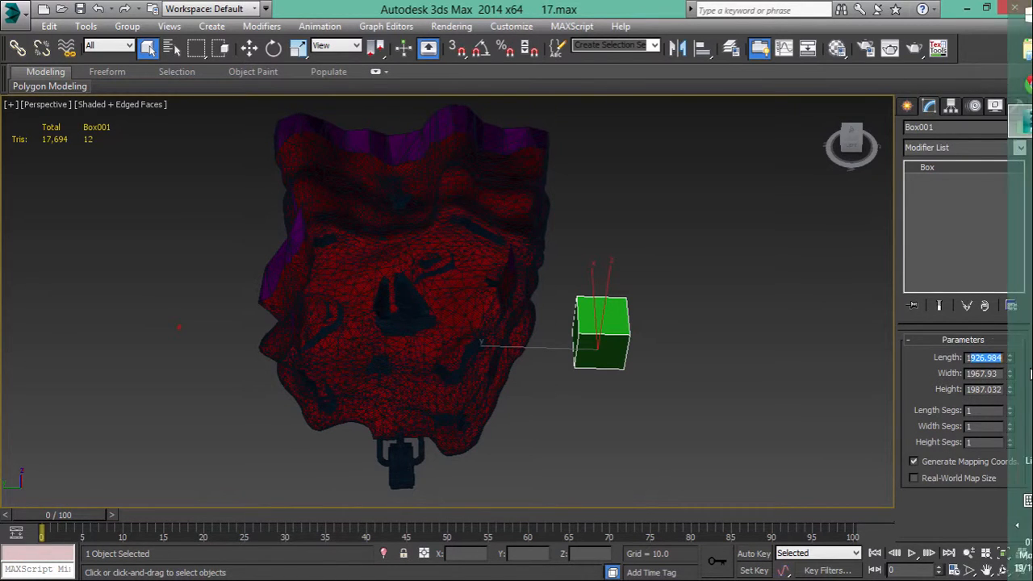
{"action": "type", "text": "1000"}
{"action": "key", "text": "Tab"}
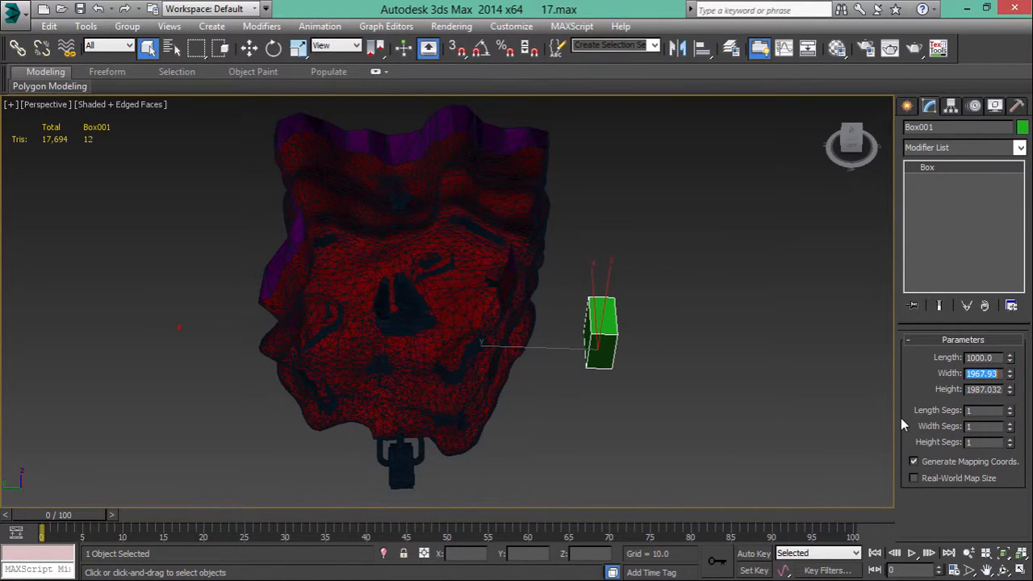
{"action": "type", "text": "1000"}
{"action": "key", "text": "Tab"}
{"action": "type", "text": "1999"}
{"action": "key", "text": "BackSpace"}
{"action": "key", "text": "BackSpace"}
{"action": "key", "text": "BackSpace"}
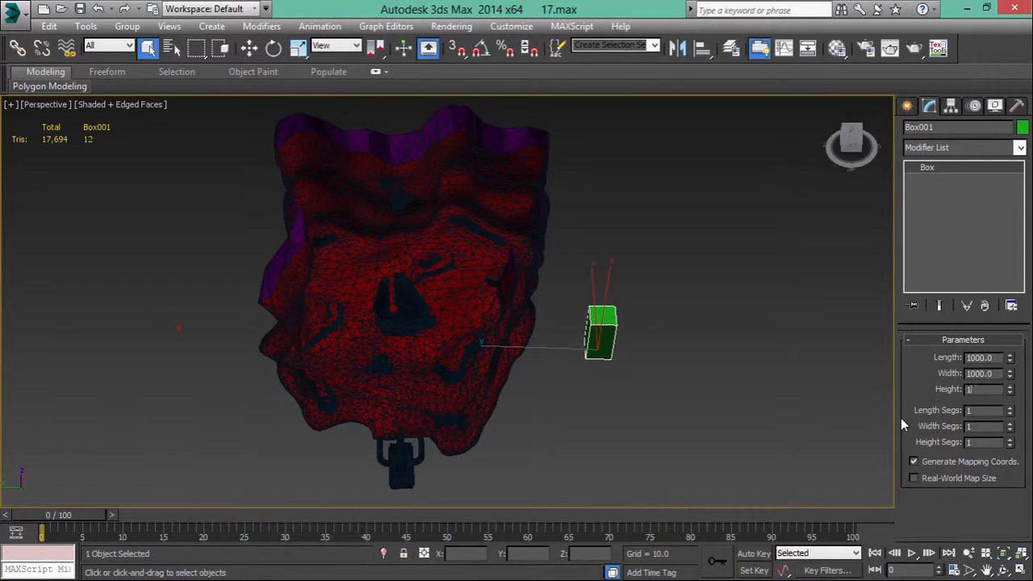
{"action": "type", "text": "000"}
{"action": "key", "text": "Return"}
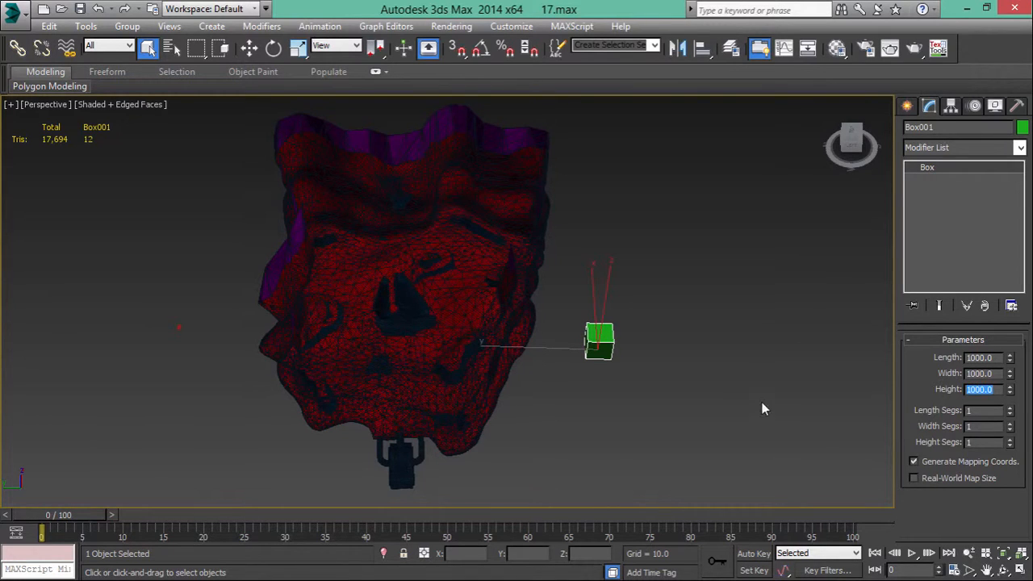
Change the box's object color to black from the custom colors
{"action": "left_click", "coordinate": [1022, 128]}
{"action": "left_click", "coordinate": [638, 234]}
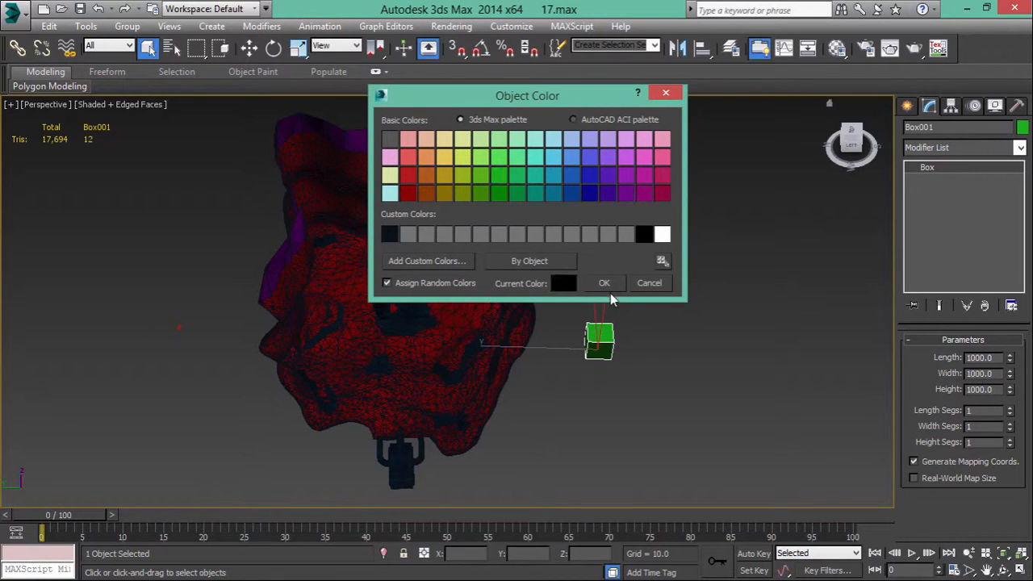
{"action": "left_click", "coordinate": [598, 286]}
{"action": "middle_click_drag", "start_coordinate": [600, 336], "coordinate": [592, 395], "text": "alt"}
{"action": "scroll", "coordinate": [592, 396], "scroll_direction": "up", "scroll_amount": 4}
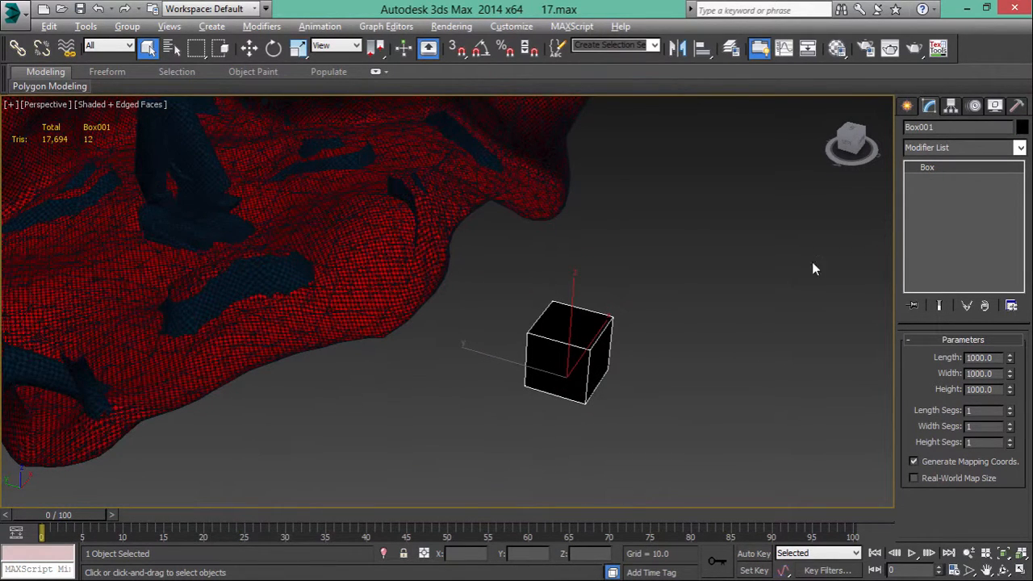
Rename the box as frame
{"action": "double_click", "coordinate": [958, 127]}
{"action": "type", "text": "frame"}
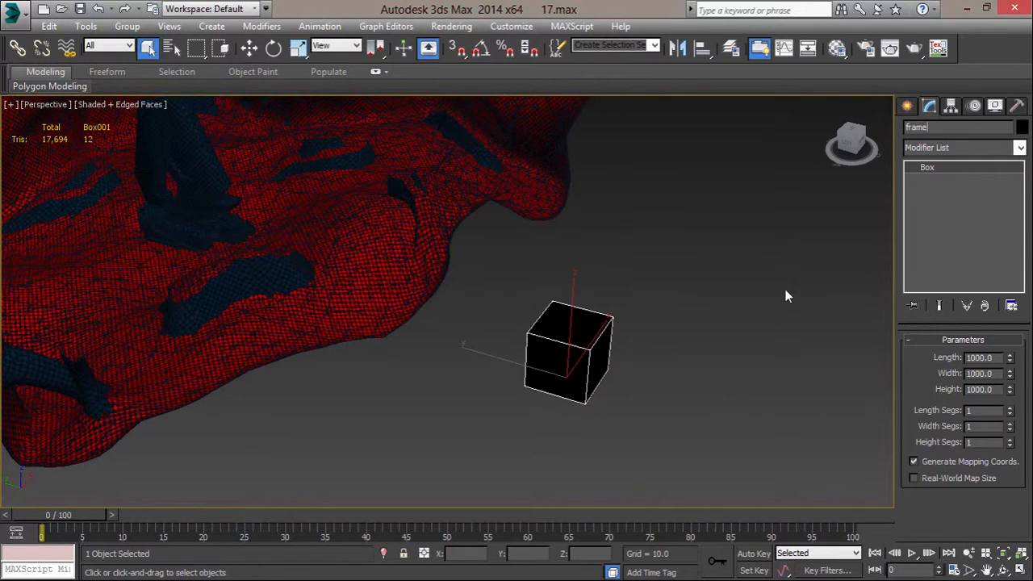
{"action": "left_click", "coordinate": [787, 295]}
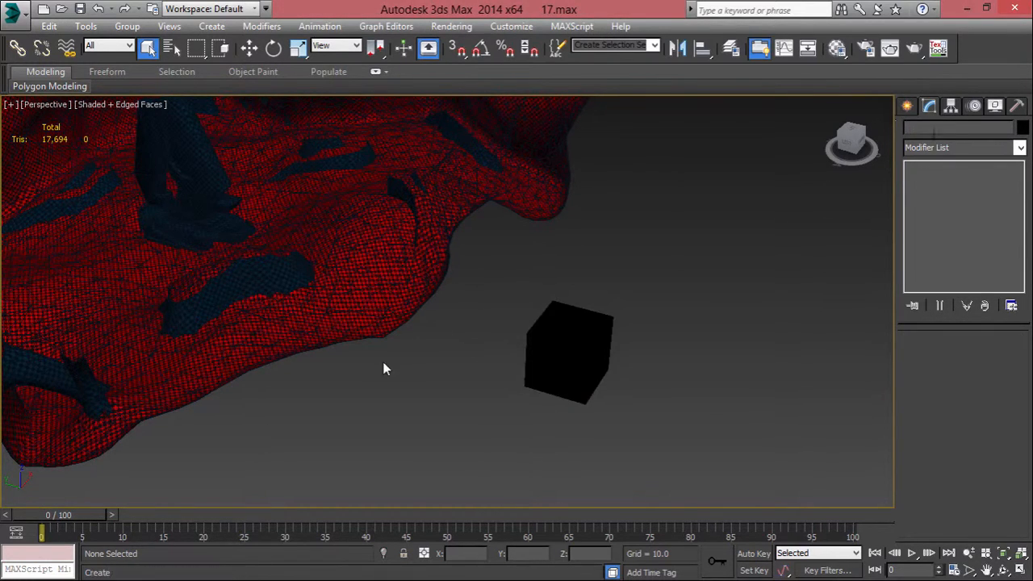
Select the level and link it to the frame box as its parent
{"action": "middle_click_drag", "start_coordinate": [383, 362], "coordinate": [517, 341]}
{"action": "scroll", "coordinate": [398, 431], "scroll_direction": "down", "scroll_amount": 5}
{"action": "left_click", "coordinate": [393, 208]}
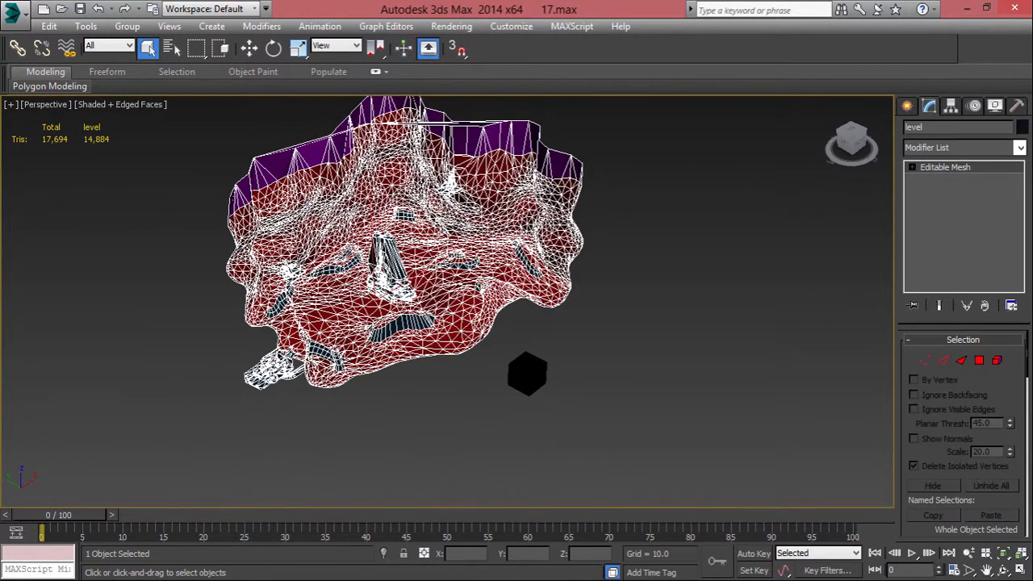
{"action": "left_click", "coordinate": [521, 364]}
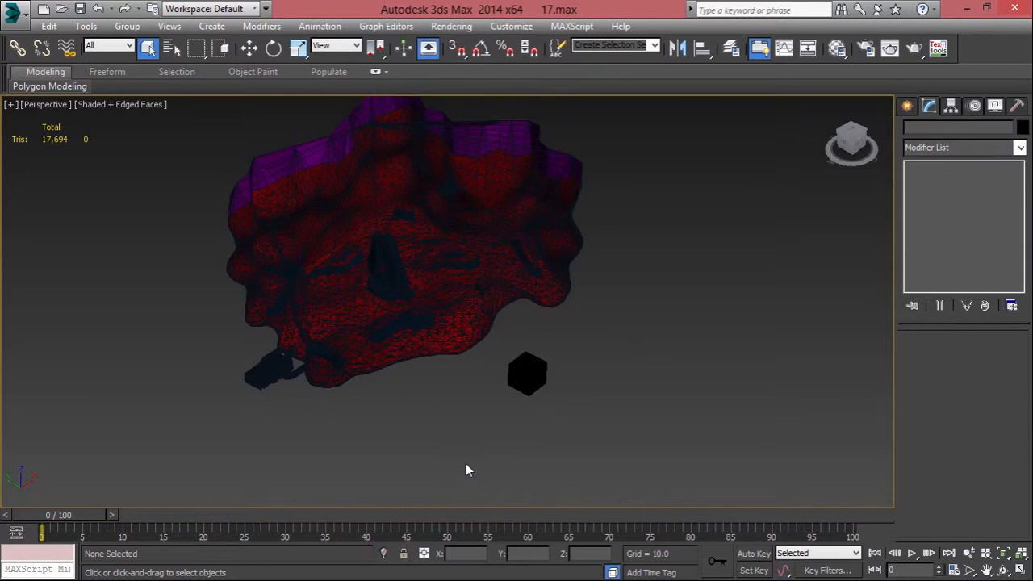
{"action": "left_click", "coordinate": [455, 218]}
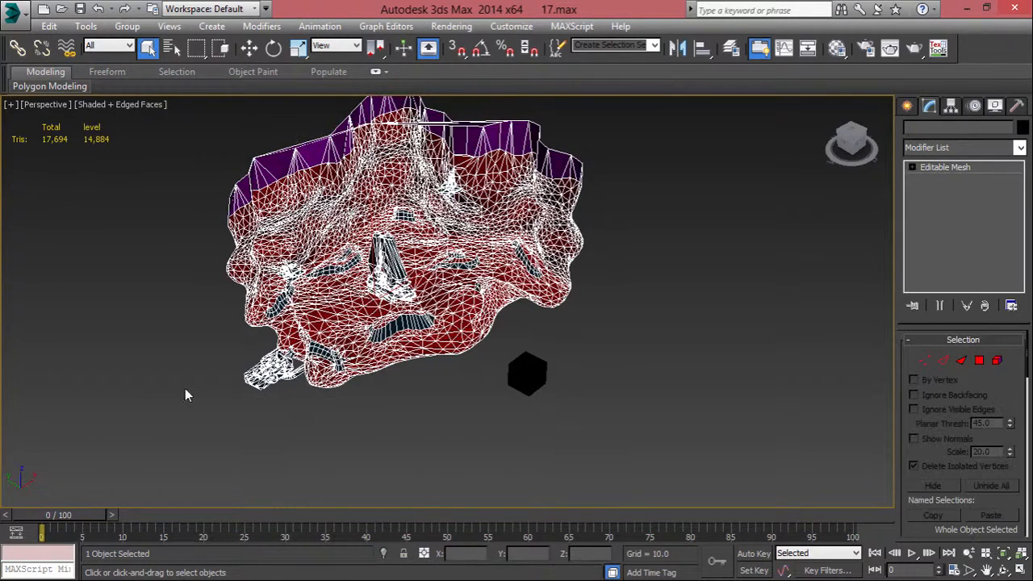
{"action": "left_click", "coordinate": [17, 49]}
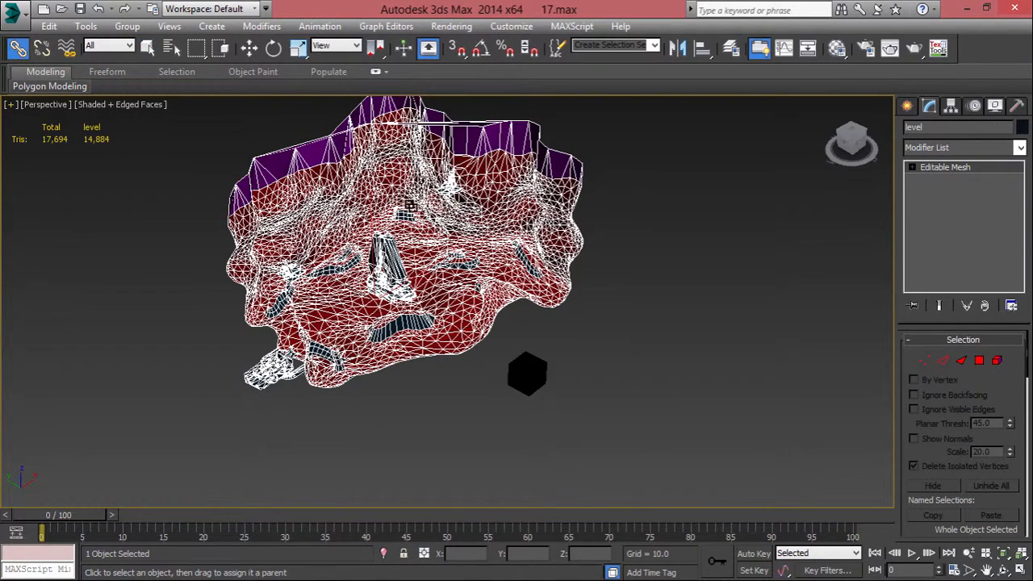
{"action": "left_click_drag", "start_coordinate": [401, 206], "coordinate": [522, 374]}
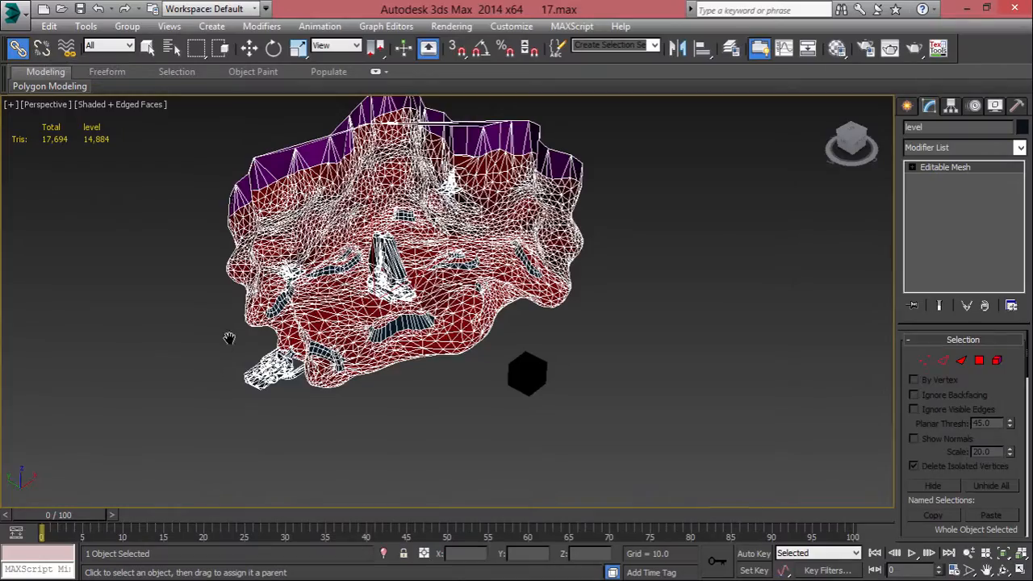
{"action": "middle_click_drag", "start_coordinate": [228, 339], "coordinate": [331, 468], "text": "alt"}
{"action": "left_click_drag", "start_coordinate": [320, 447], "coordinate": [247, 358], "text": "alt"}
{"action": "key", "text": "q"}
{"action": "left_click", "coordinate": [180, 248]}
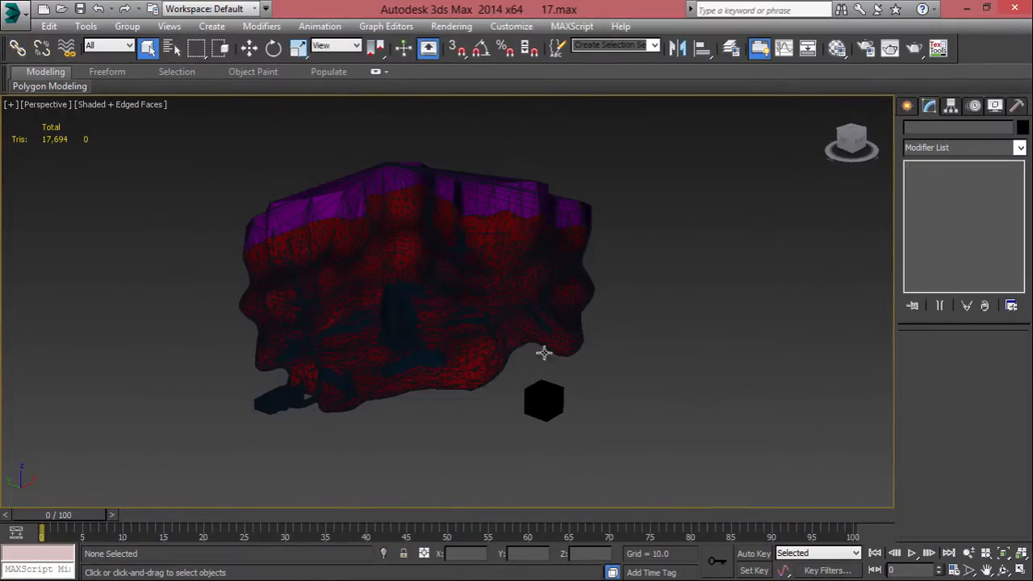
{"action": "left_click", "coordinate": [489, 286]}
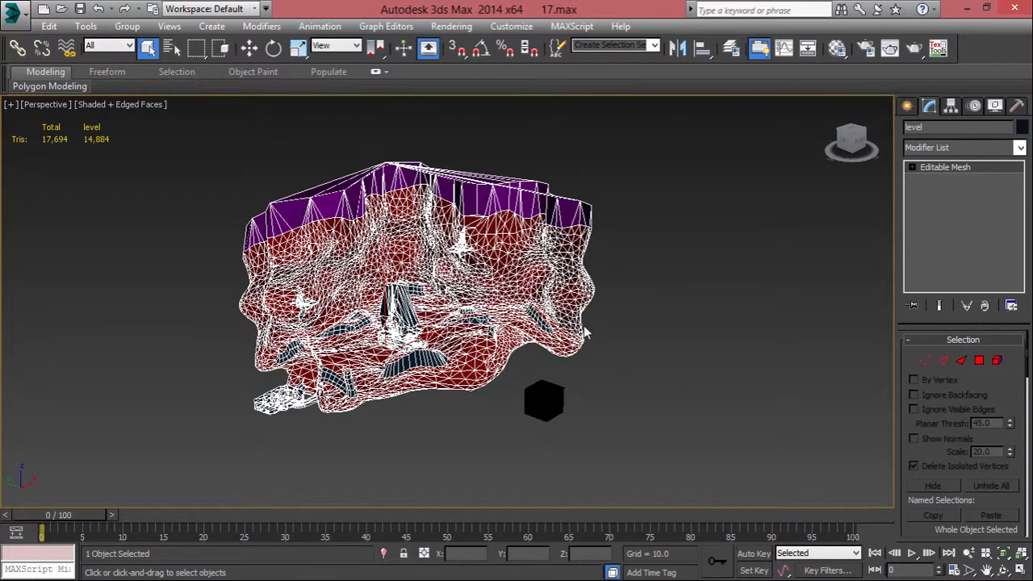
{"action": "left_click", "coordinate": [554, 393]}
{"action": "key", "text": "w"}
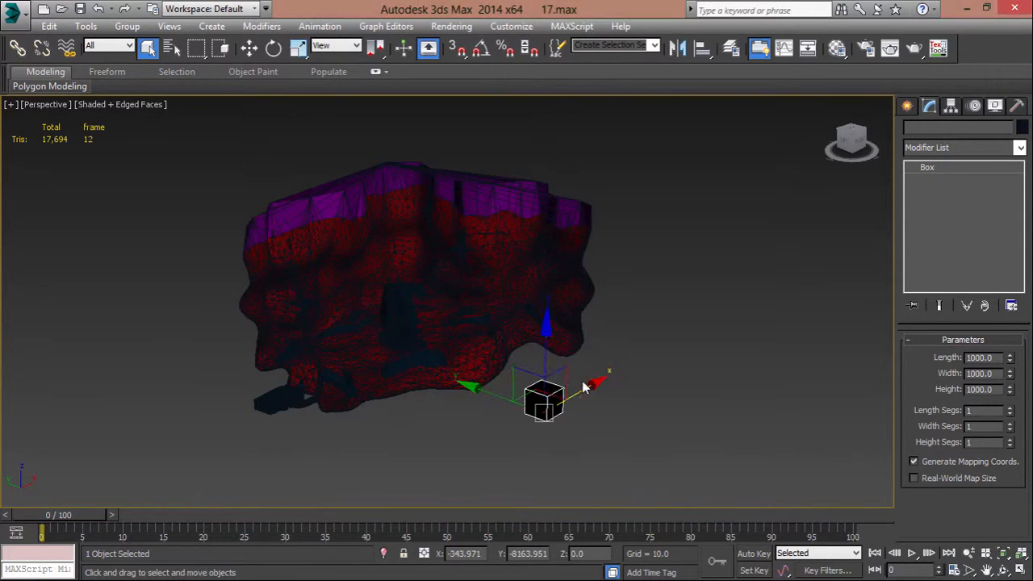
{"action": "left_click_drag", "start_coordinate": [561, 367], "coordinate": [396, 399]}
{"action": "left_click", "coordinate": [392, 403]}
{"action": "left_click", "coordinate": [440, 408]}
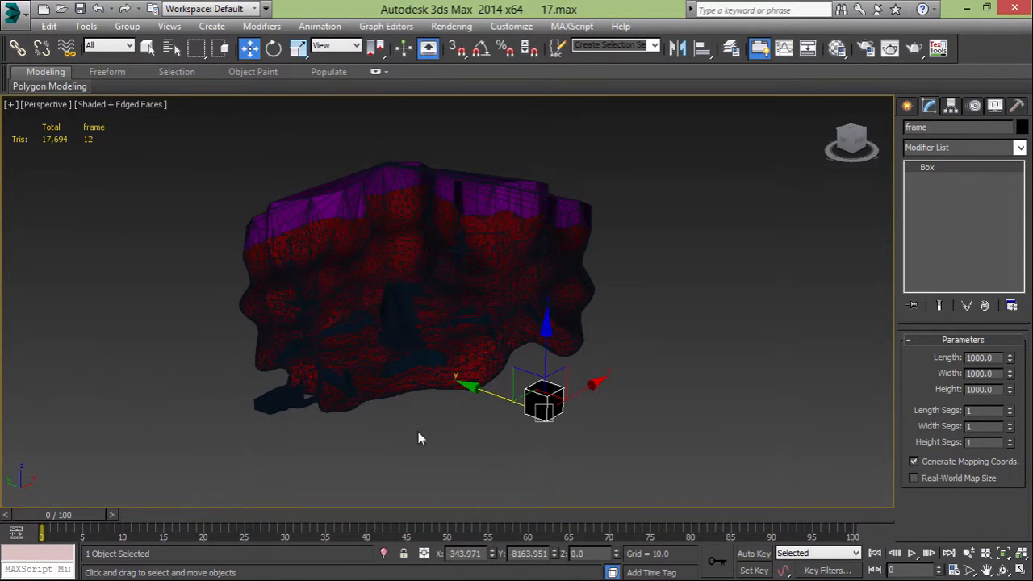
{"action": "left_click", "coordinate": [594, 404]}
{"action": "middle_click_drag", "start_coordinate": [554, 380], "coordinate": [535, 418], "text": "alt"}
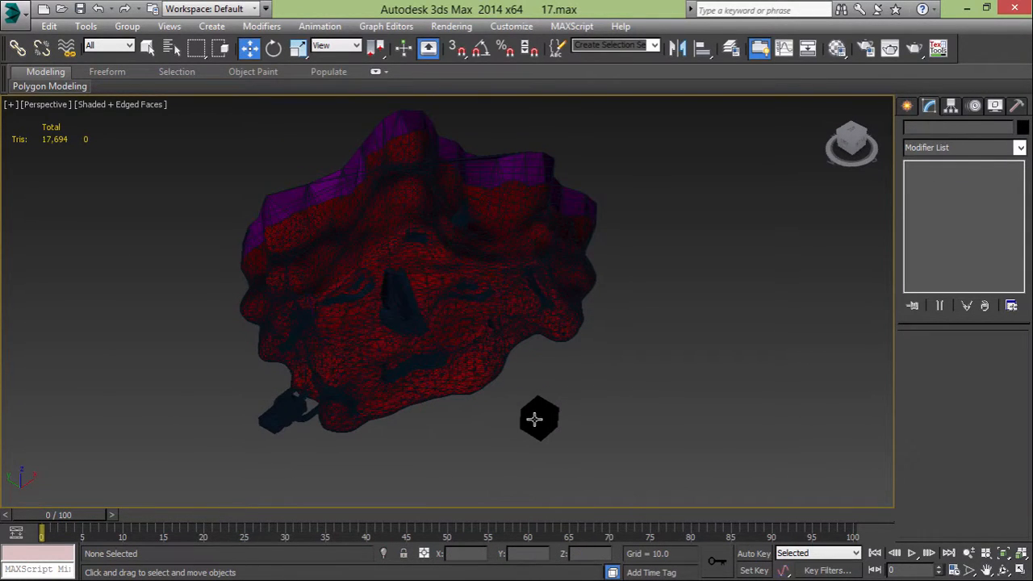
Check the level's parenting by expanding frame in the scene object list, and leave the list without selecting anything
{"action": "left_click", "coordinate": [171, 50]}
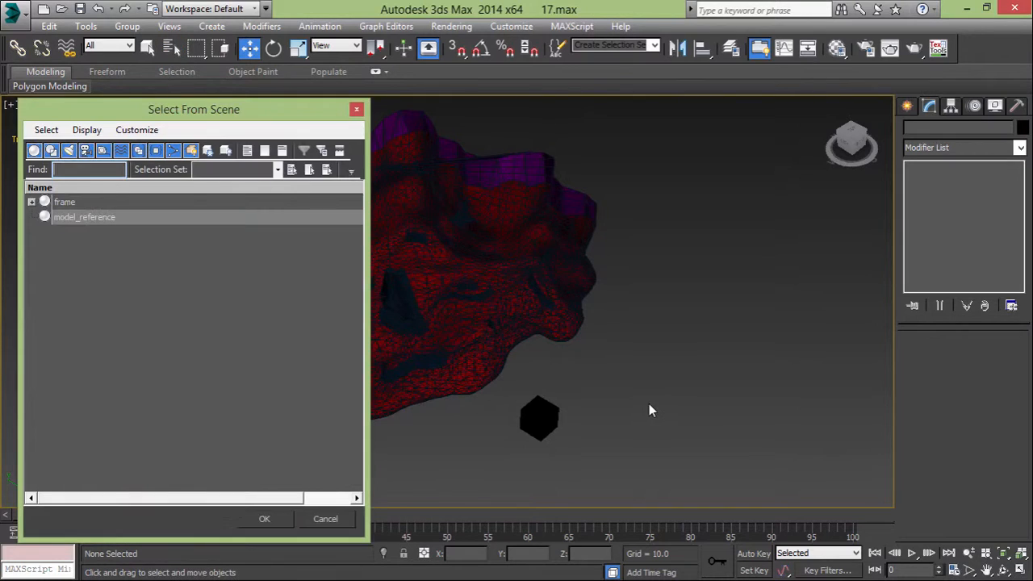
{"action": "left_click", "coordinate": [87, 130]}
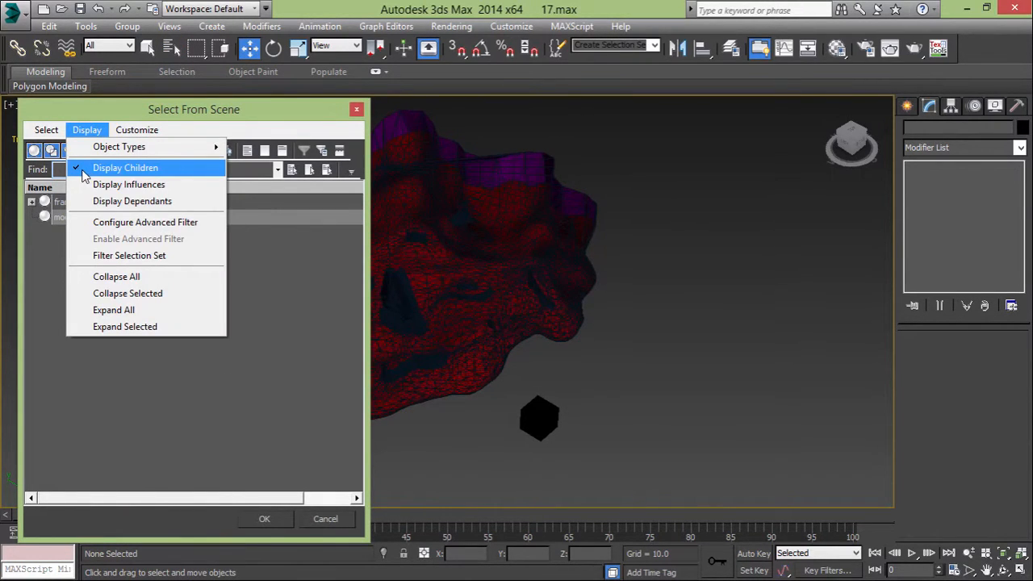
{"action": "left_click", "coordinate": [96, 284]}
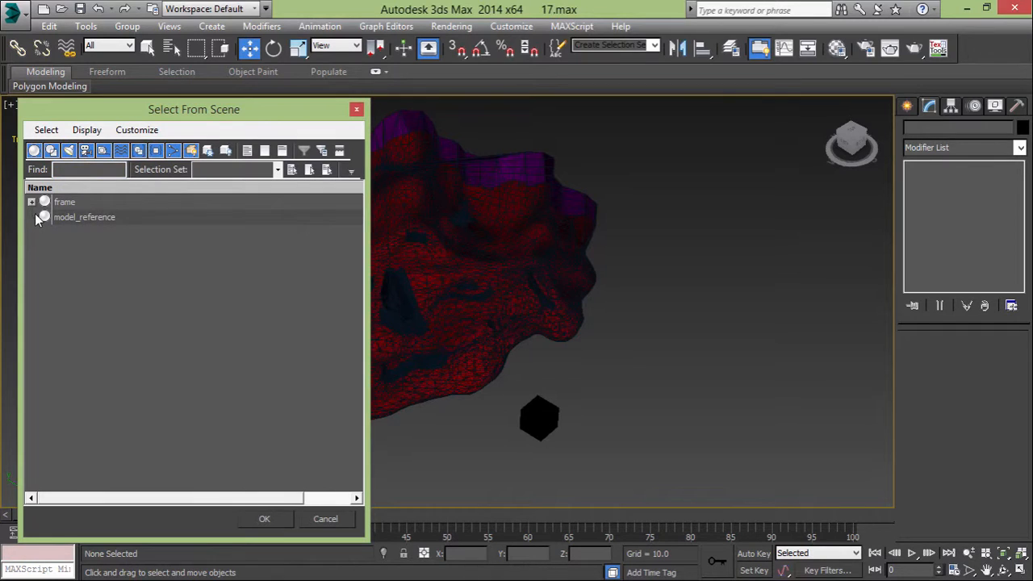
{"action": "left_click_drag", "start_coordinate": [196, 114], "coordinate": [244, 101]}
{"action": "left_click", "coordinate": [80, 190]}
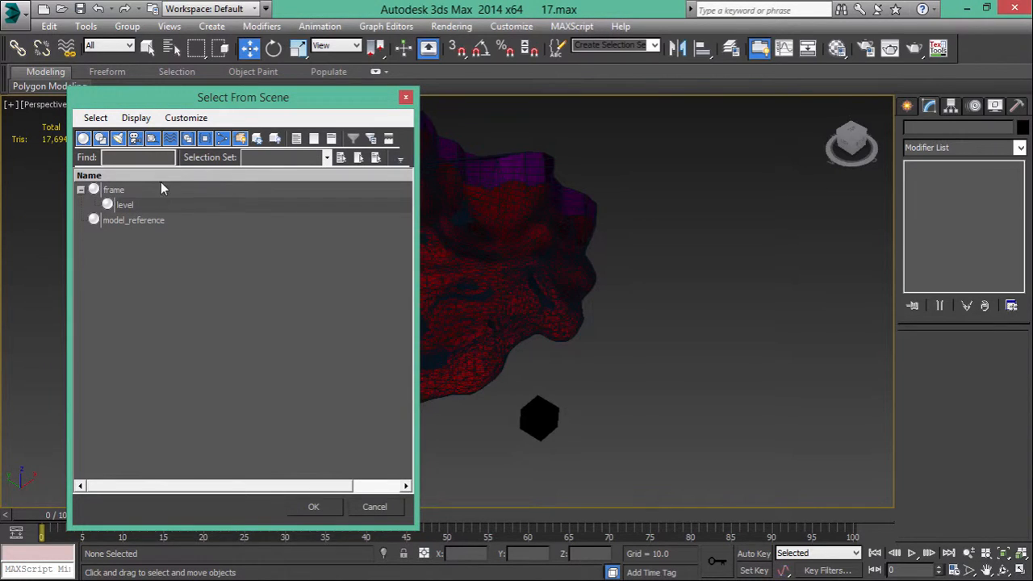
{"action": "left_click", "coordinate": [114, 191]}
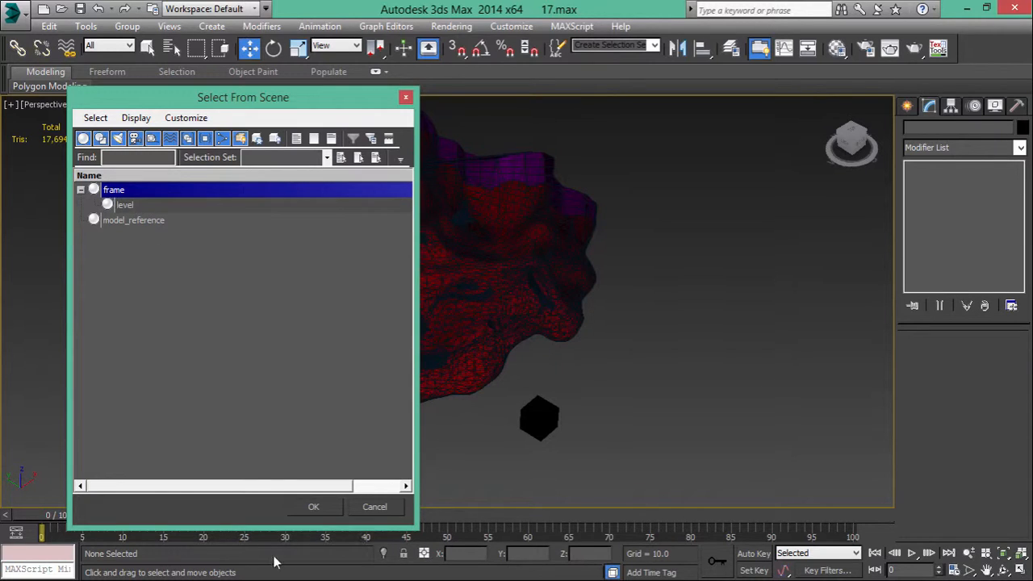
{"action": "left_click", "coordinate": [371, 510]}
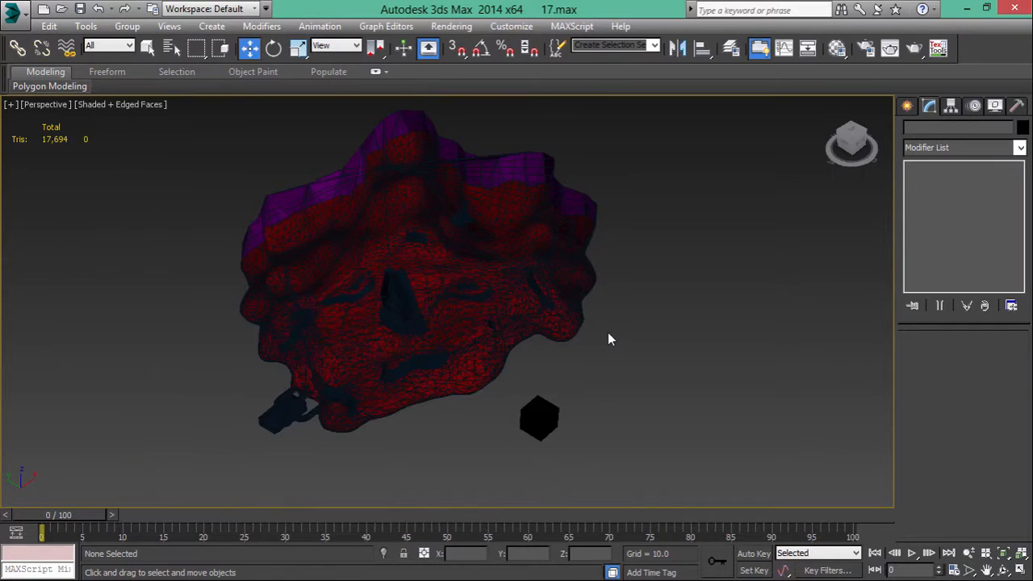
Inspect the model_reference object and the level mesh from several angles, and leave nothing selected
{"action": "middle_click_drag", "start_coordinate": [330, 196], "coordinate": [381, 250], "text": "alt"}
{"action": "left_click", "coordinate": [404, 321]}
{"action": "middle_click_drag", "start_coordinate": [403, 321], "coordinate": [517, 226], "text": "alt"}
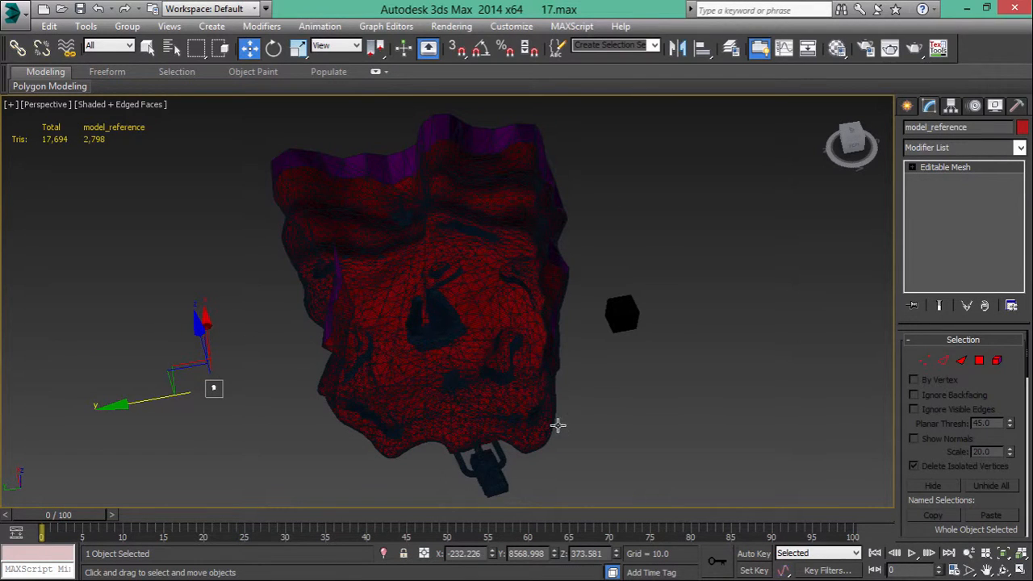
{"action": "middle_click_drag", "start_coordinate": [657, 418], "coordinate": [603, 423], "text": "alt"}
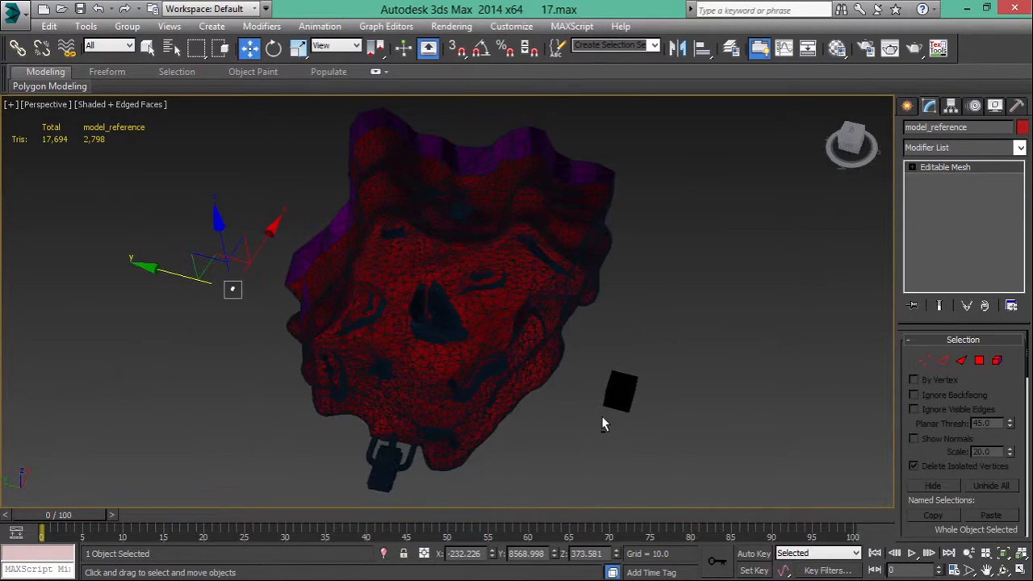
{"action": "left_click", "coordinate": [594, 442]}
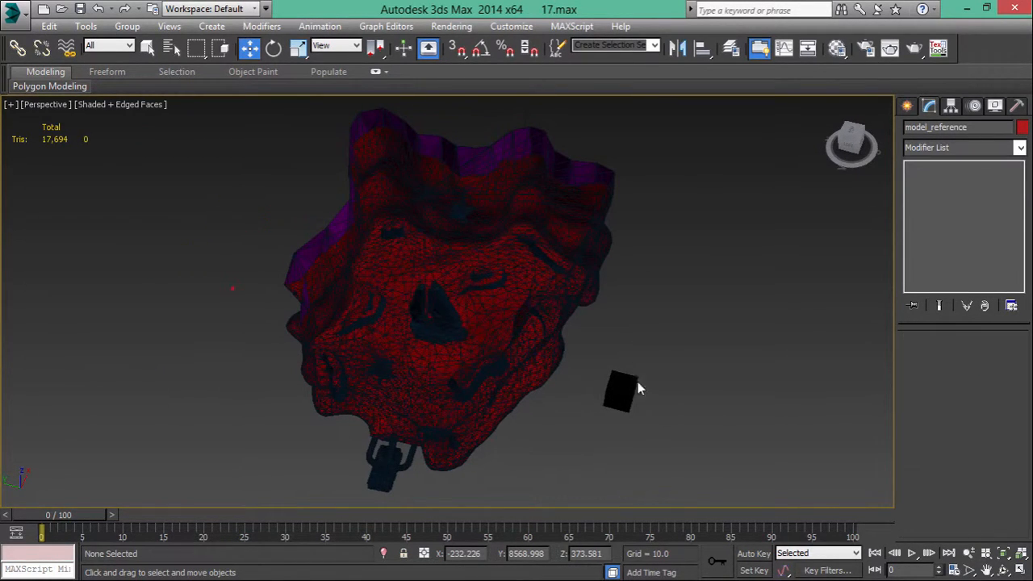
{"action": "left_click", "coordinate": [526, 347]}
{"action": "mouse_move", "coordinate": [566, 399]}
{"action": "middle_mouse_down", "text": "alt"}
{"action": "mouse_move", "coordinate": [563, 324]}
{"action": "mouse_move", "coordinate": [563, 384]}
{"action": "middle_mouse_up", "text": "alt"}
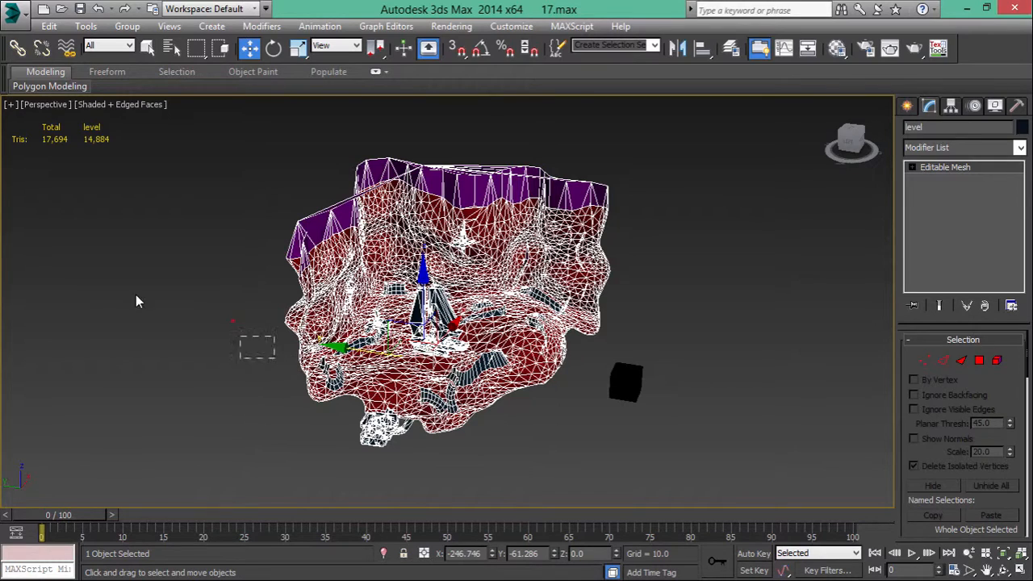
{"action": "left_click", "coordinate": [567, 388]}
{"action": "middle_click_drag", "start_coordinate": [556, 382], "coordinate": [666, 371], "text": "alt"}
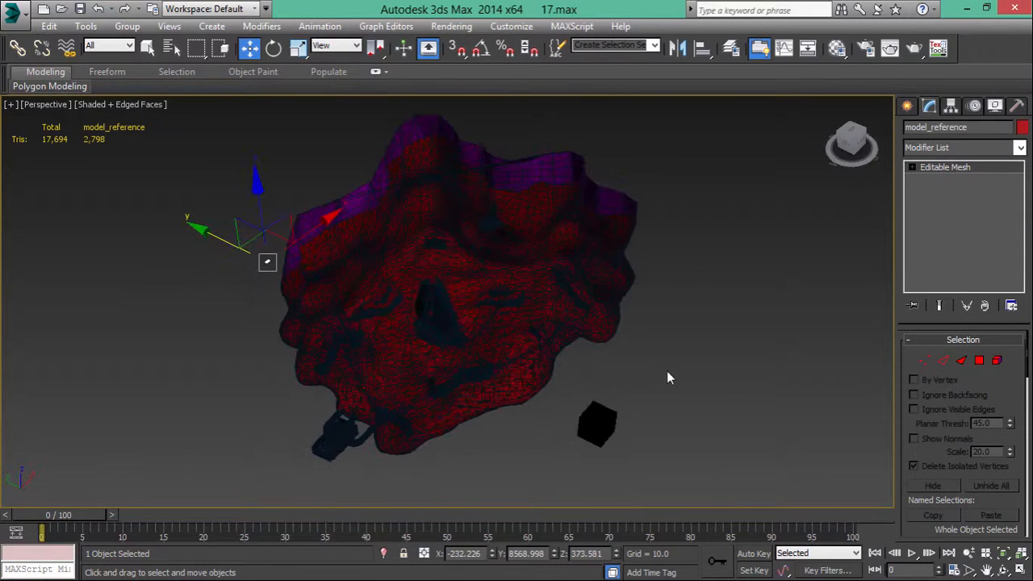
{"action": "left_click", "coordinate": [667, 371]}
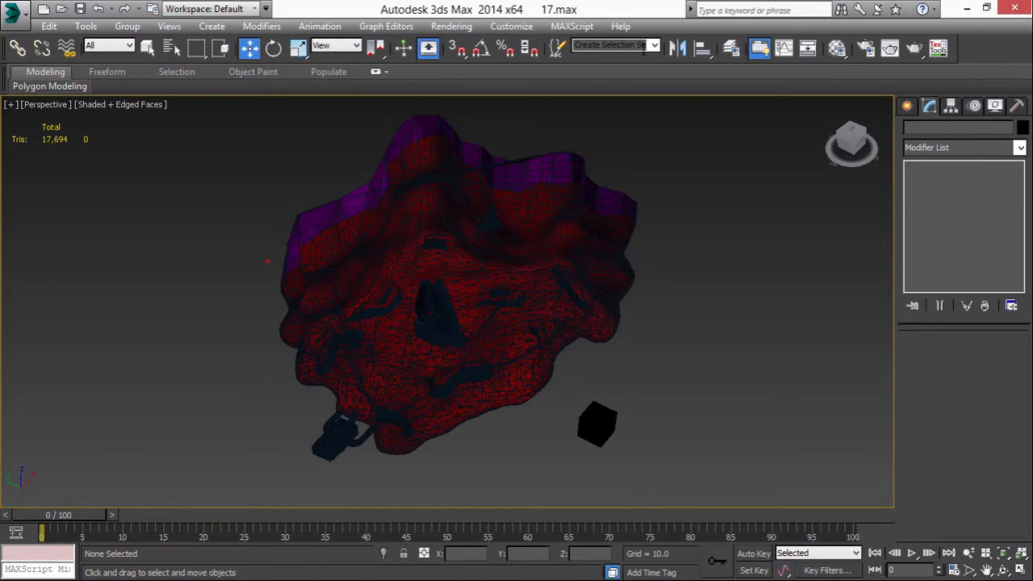
Look through the scripts folder at the JMS exporter scripts JMS_Exporter_v1-0-1 and JmsExporter104e without running either
{"action": "left_click", "coordinate": [571, 27]}
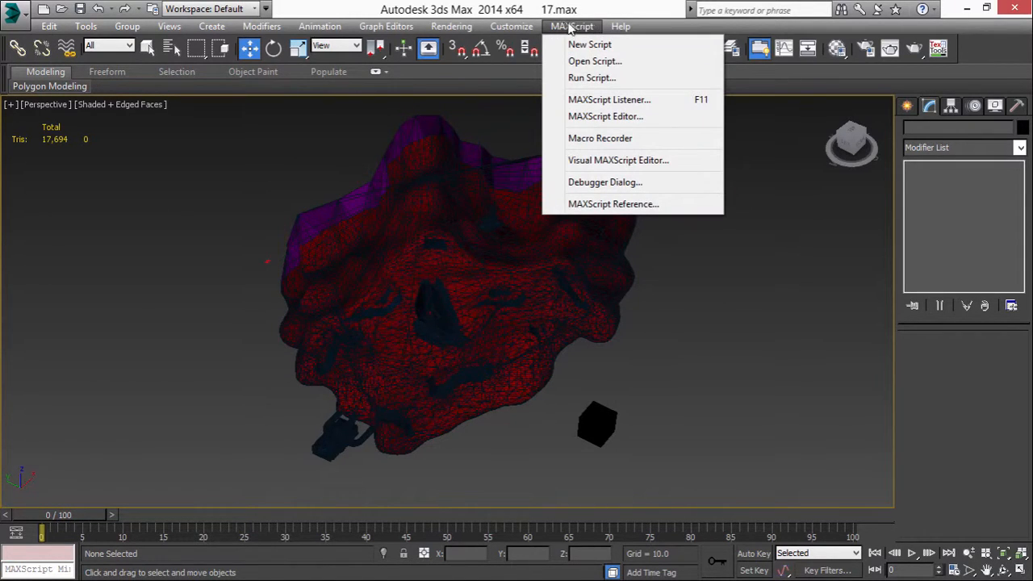
{"action": "left_click", "coordinate": [591, 77]}
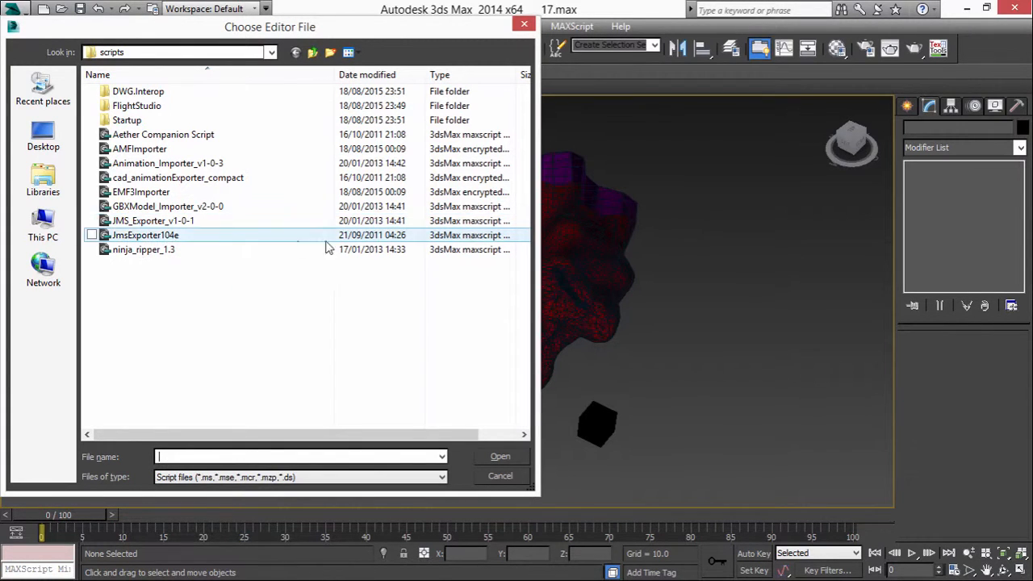
{"action": "left_click", "coordinate": [162, 222]}
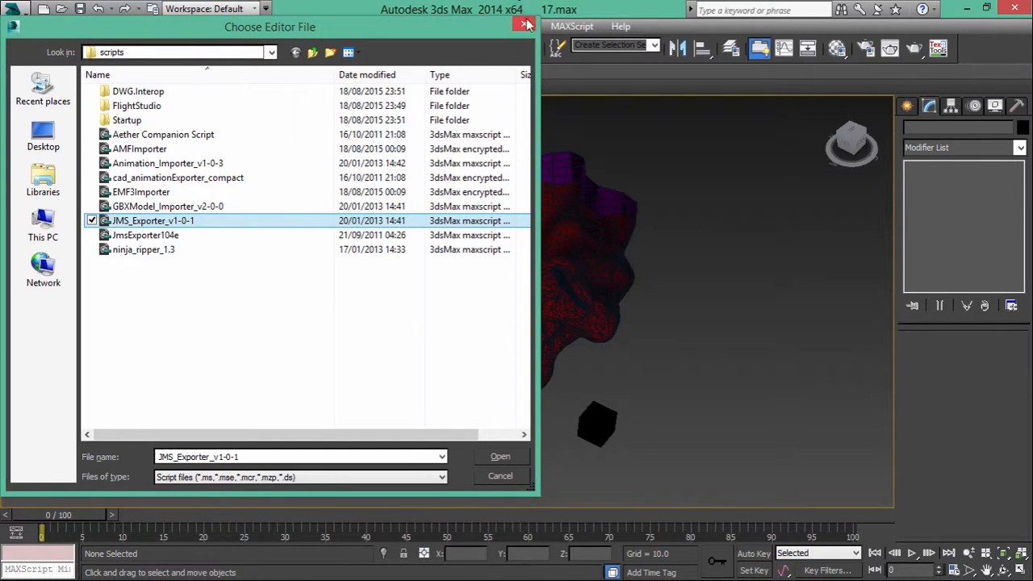
{"action": "left_click", "coordinate": [152, 237]}
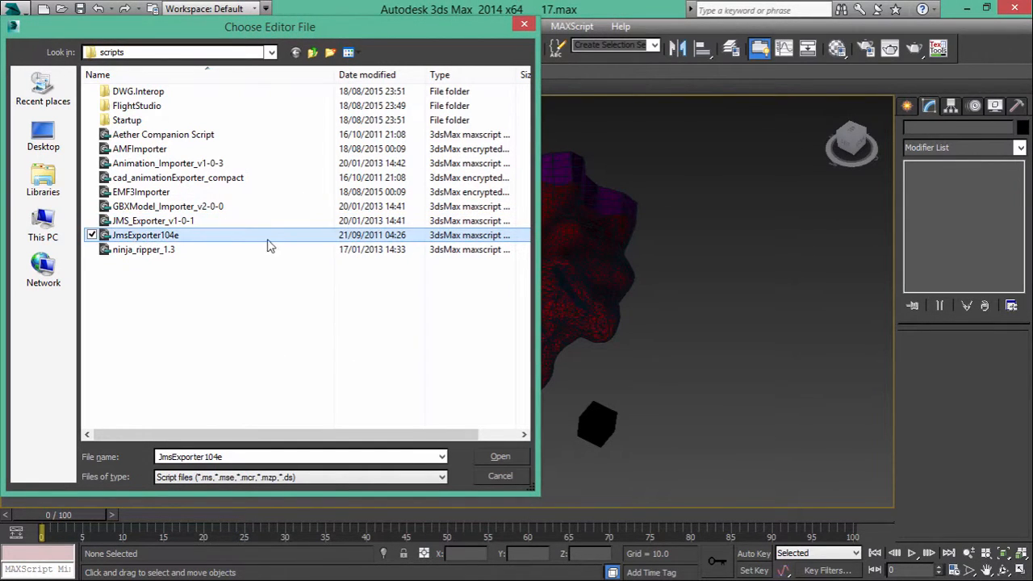
{"action": "left_click", "coordinate": [169, 221]}
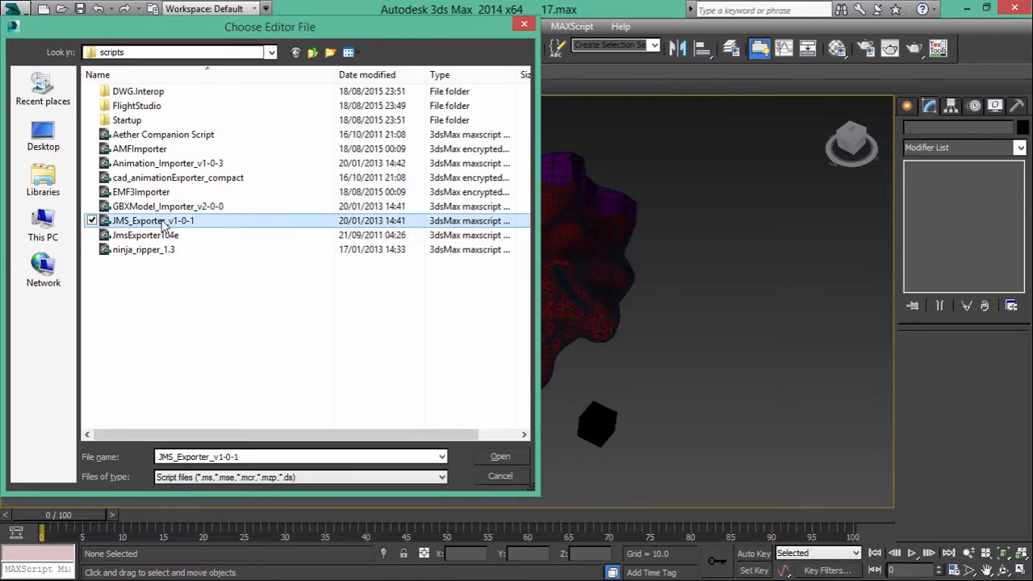
{"action": "left_click", "coordinate": [525, 26]}
Delete the existing kickass_canyon.jms from the Desktop while browsing H1 Model files for export, and cancel the export
{"action": "left_click", "coordinate": [14, 12]}
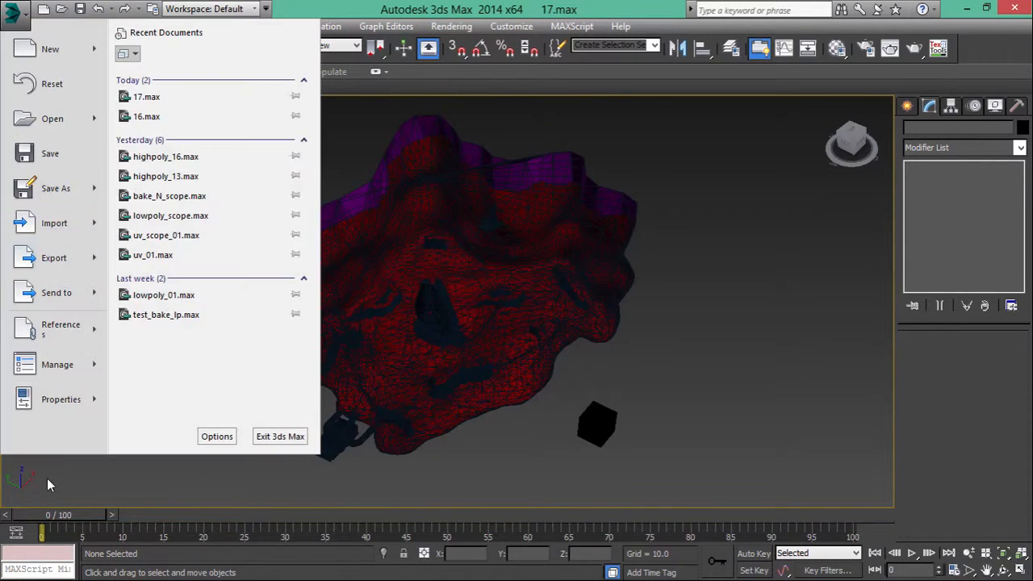
{"action": "left_click", "coordinate": [54, 257]}
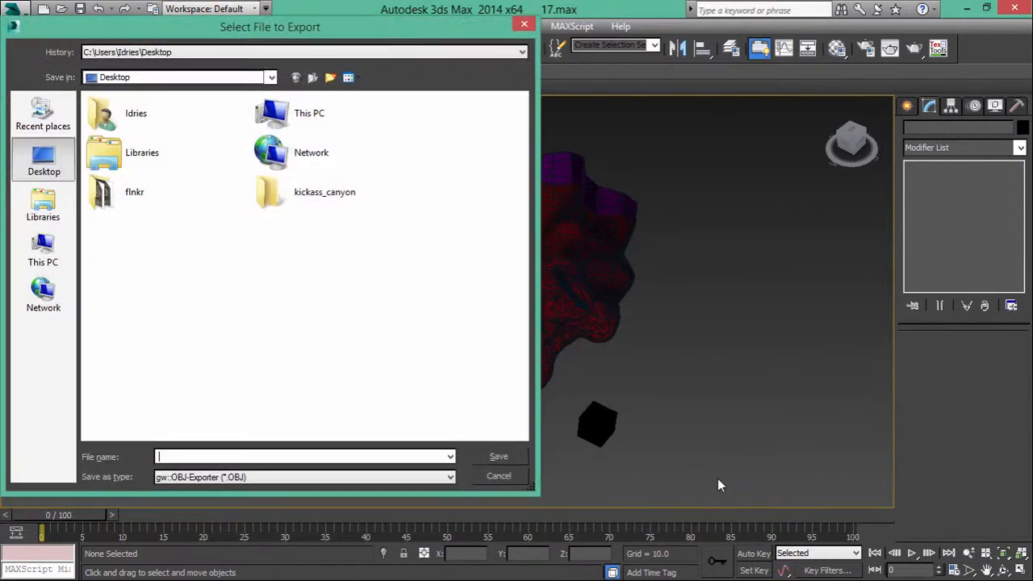
{"action": "left_click", "coordinate": [234, 477]}
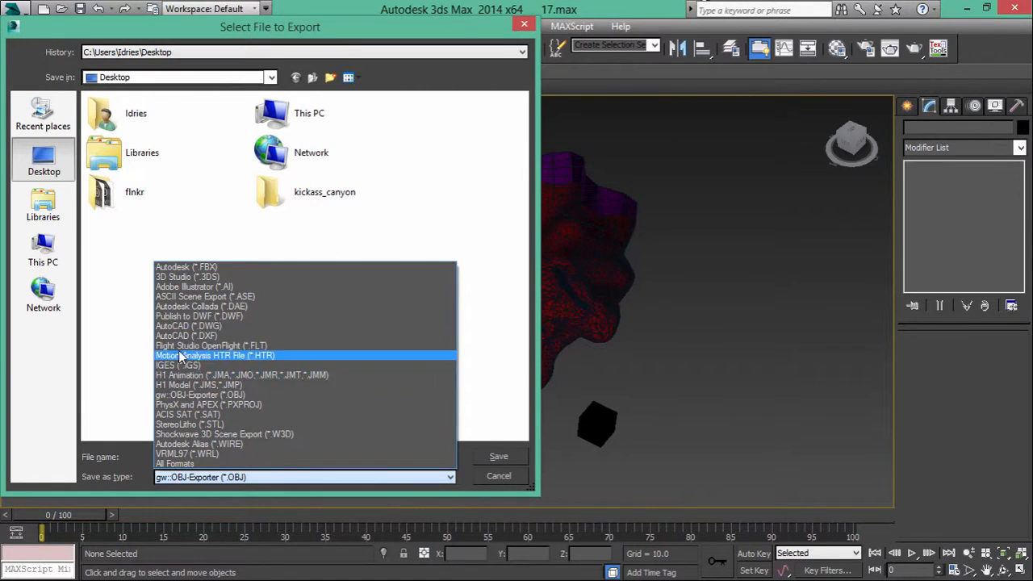
{"action": "left_click", "coordinate": [205, 385]}
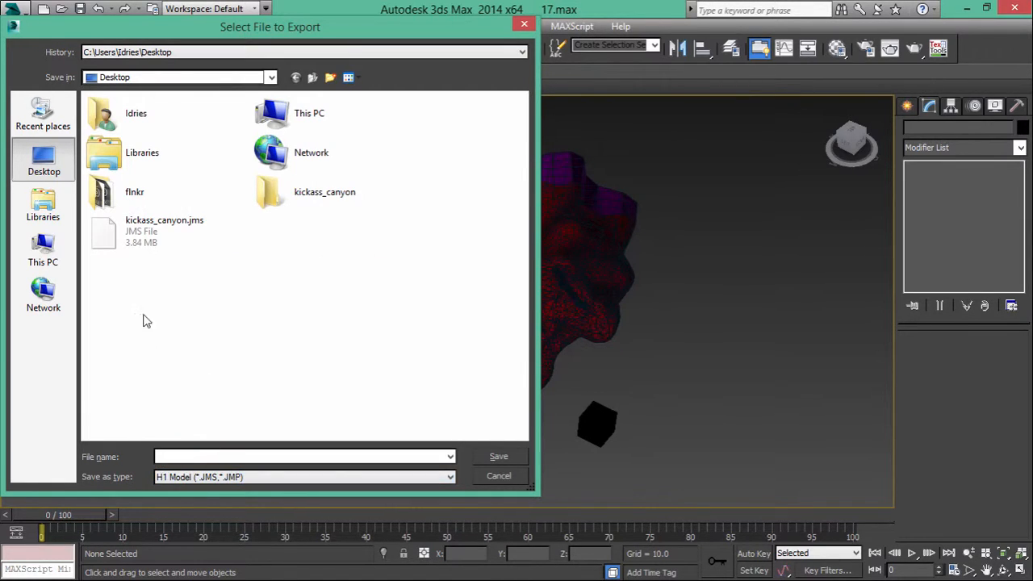
{"action": "left_click", "coordinate": [179, 242]}
{"action": "right_click", "coordinate": [181, 245]}
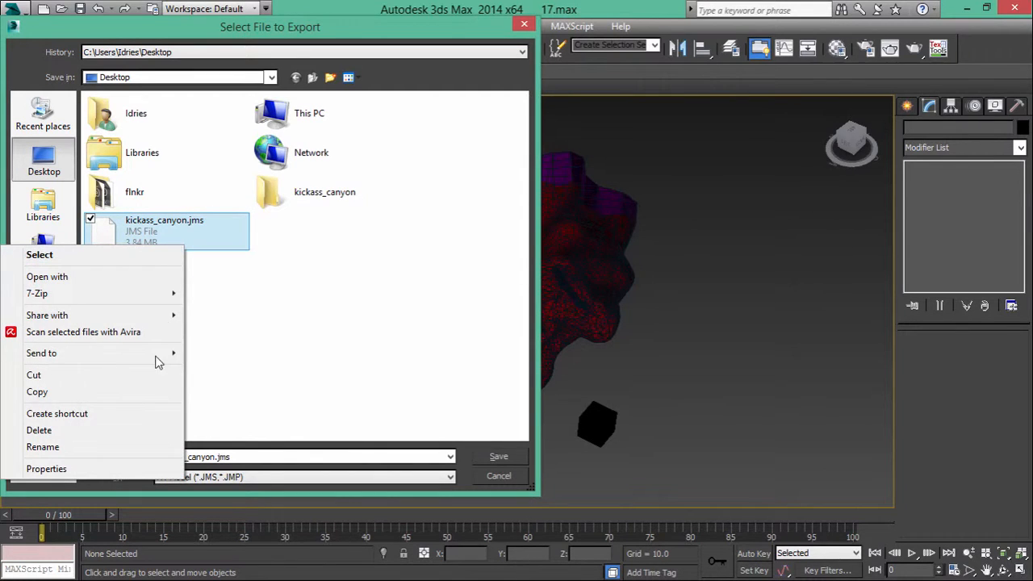
{"action": "left_click", "coordinate": [108, 431]}
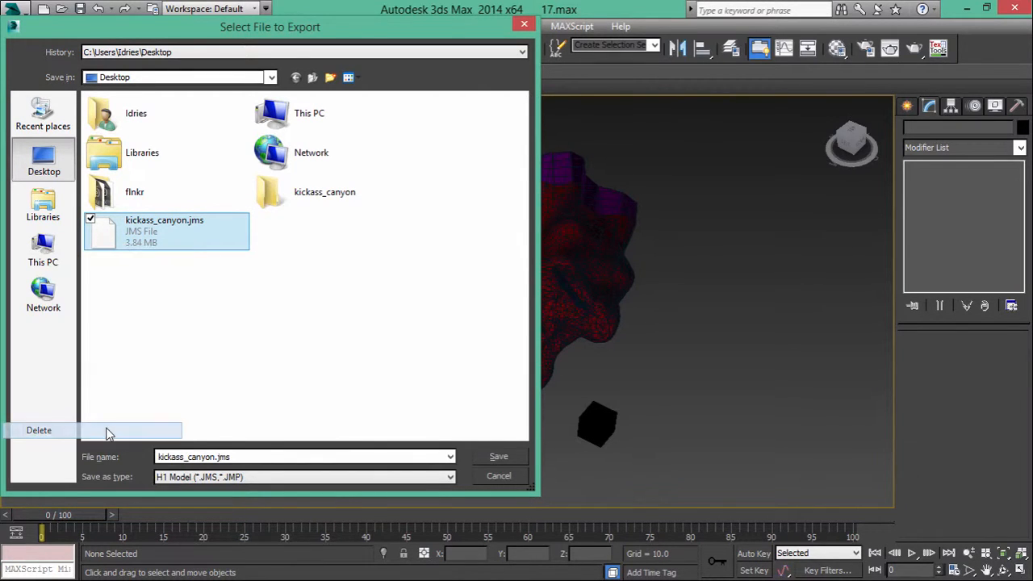
{"action": "left_click", "coordinate": [230, 477]}
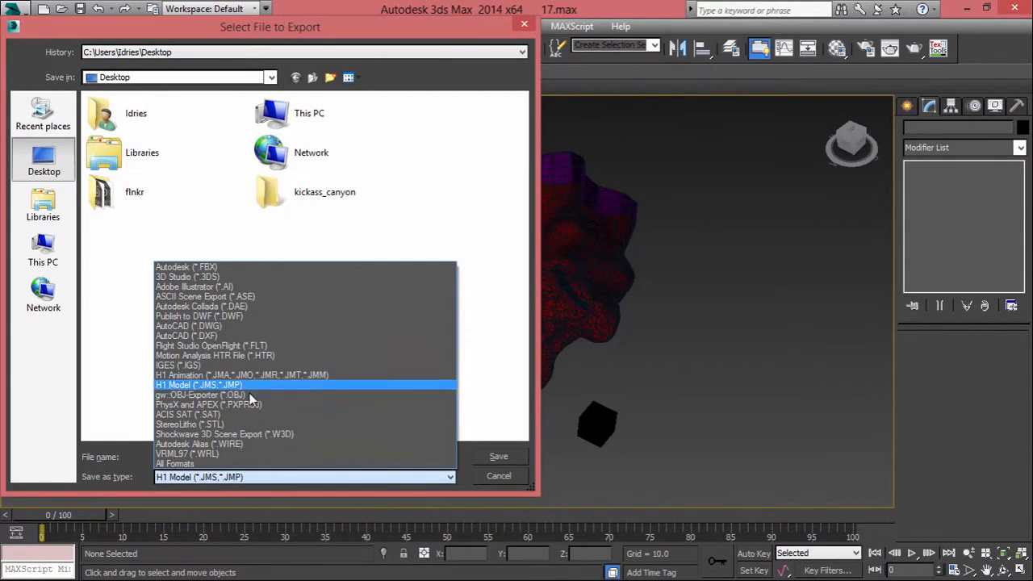
{"action": "left_click", "coordinate": [507, 488]}
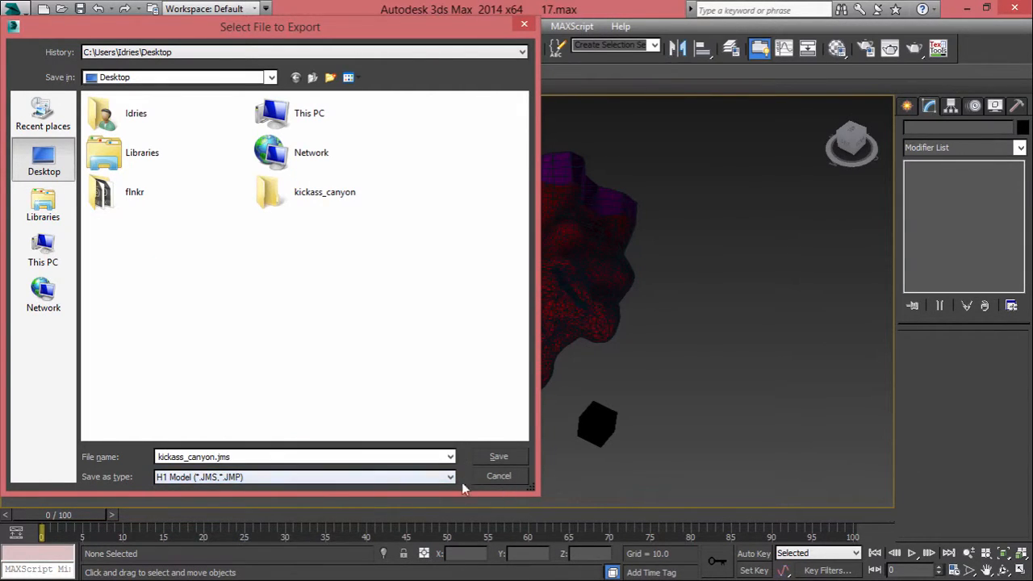
{"action": "left_click", "coordinate": [496, 478]}
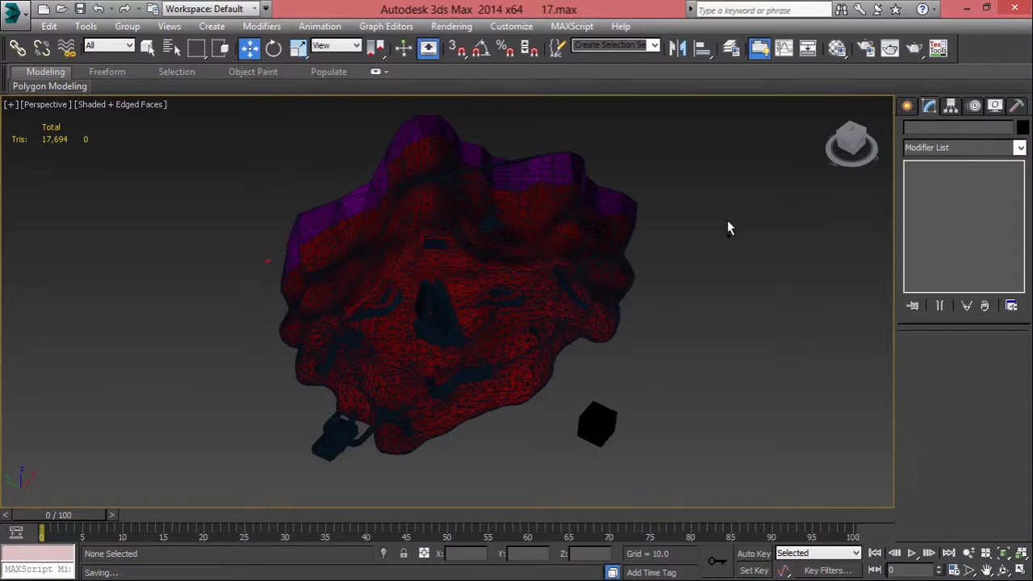
Run the JmsExporter104e script from the scripts folder
{"action": "left_click", "coordinate": [586, 30]}
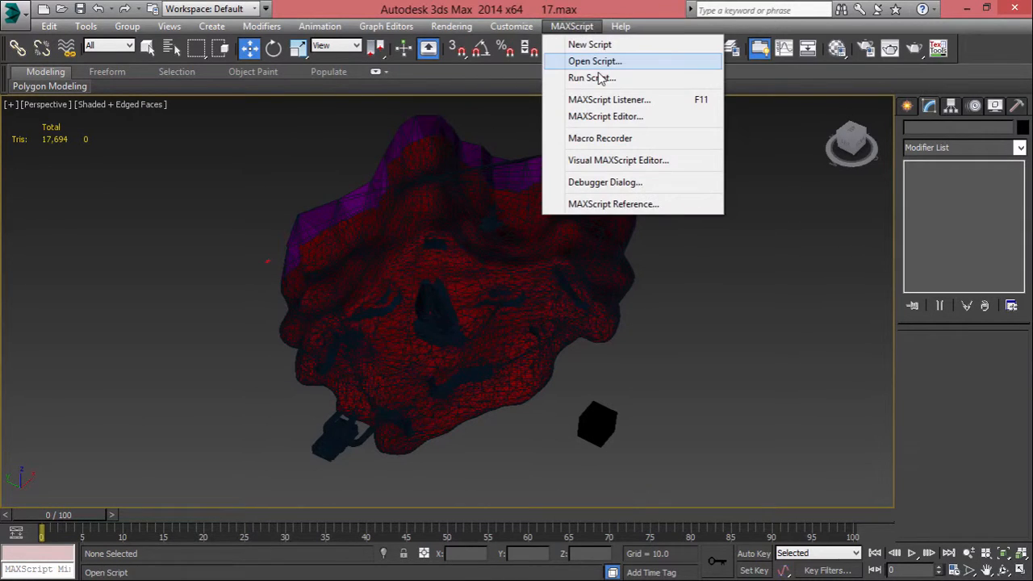
{"action": "left_click", "coordinate": [601, 77]}
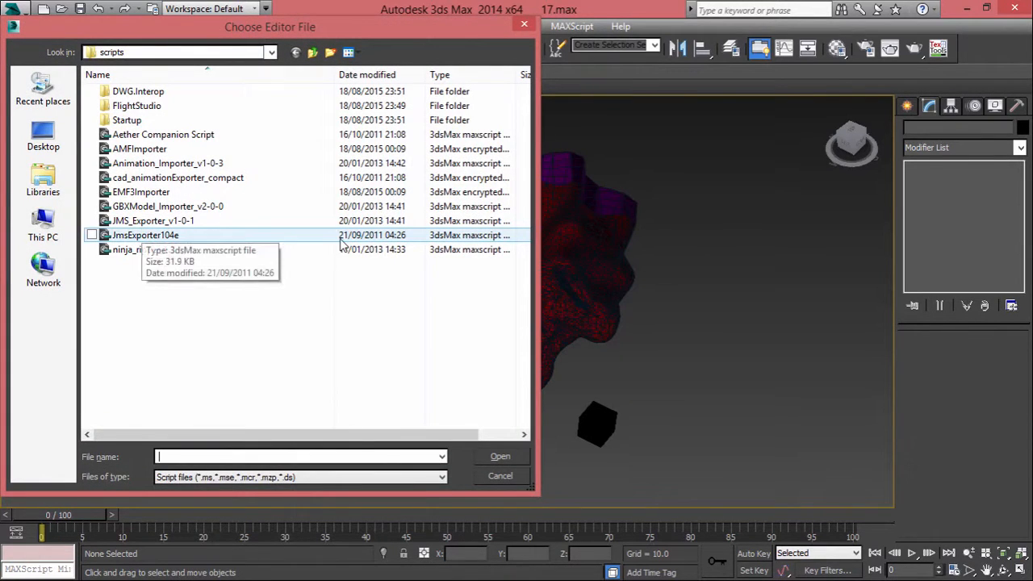
{"action": "double_click", "coordinate": [143, 234]}
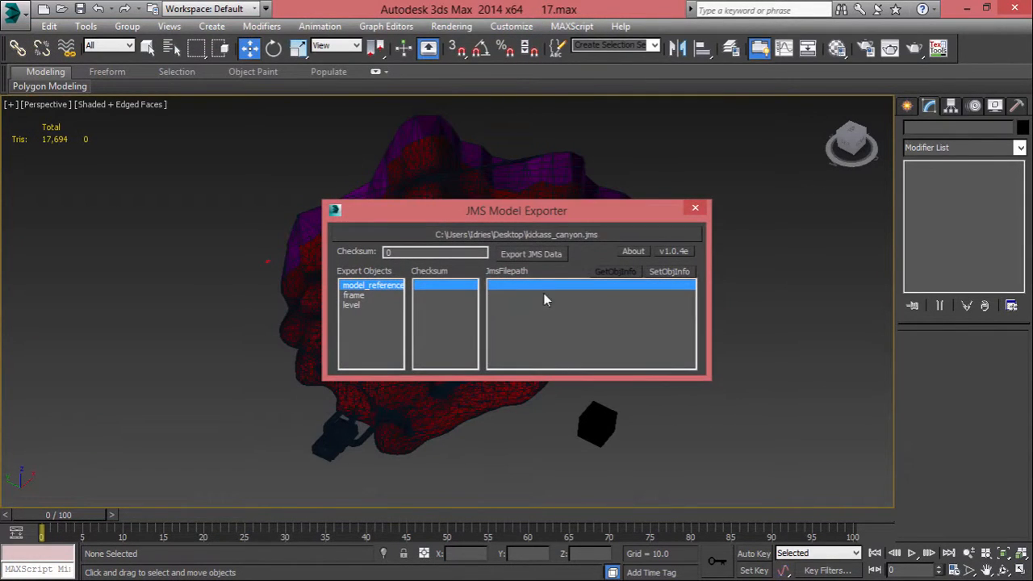
Export the JMS data to the Desktop as kickass_canyon.jms and close the JMS Model Exporter
{"action": "left_click", "coordinate": [544, 259]}
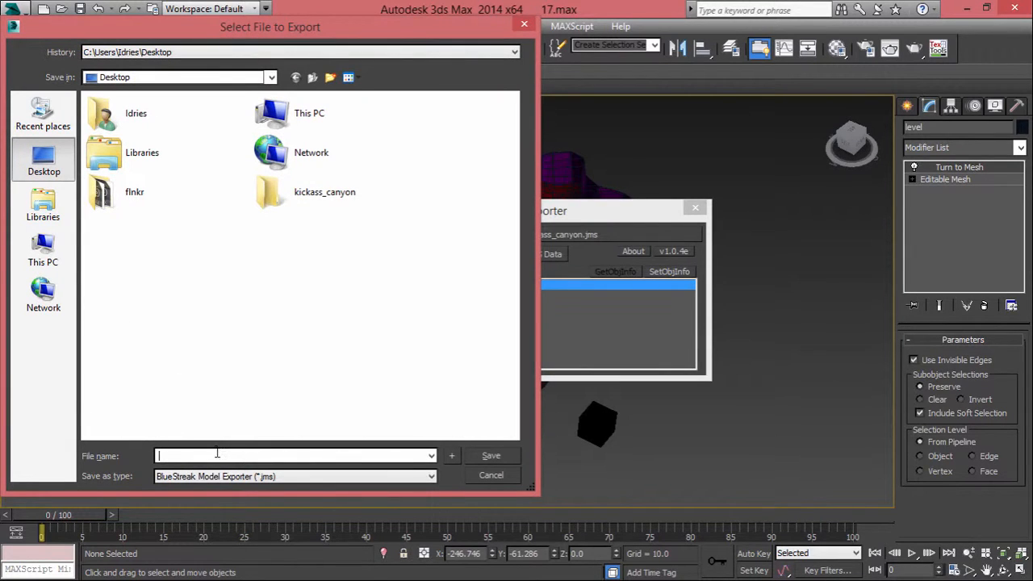
{"action": "type", "text": "kickass_"}
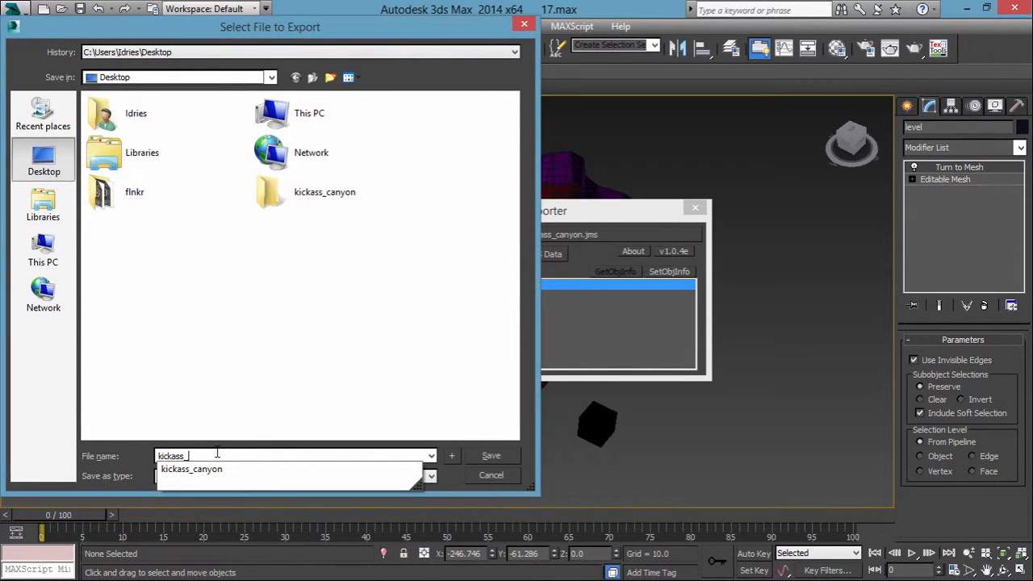
{"action": "type", "text": "canyon"}
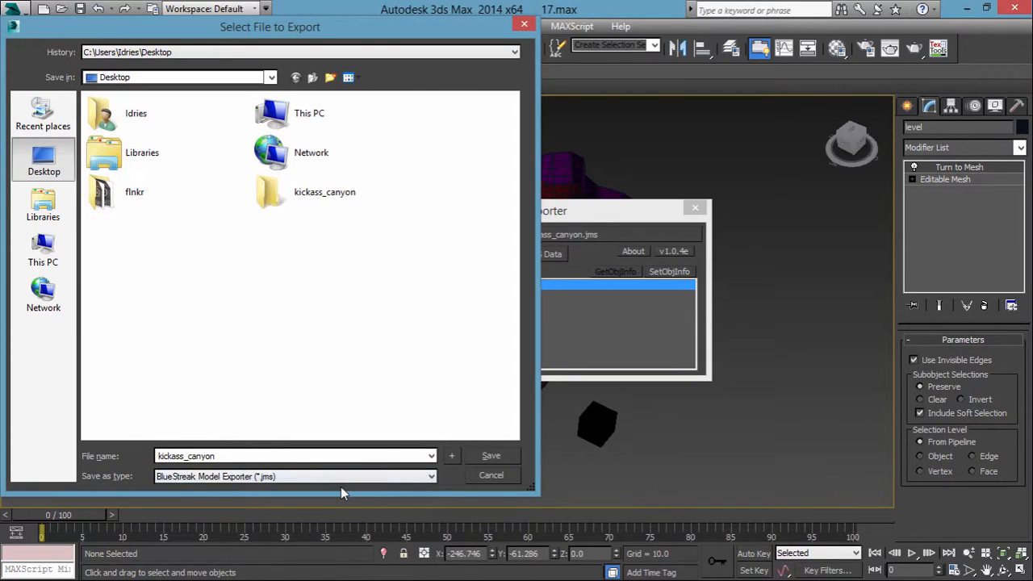
{"action": "type", "text": ".jms"}
{"action": "left_click", "coordinate": [489, 455]}
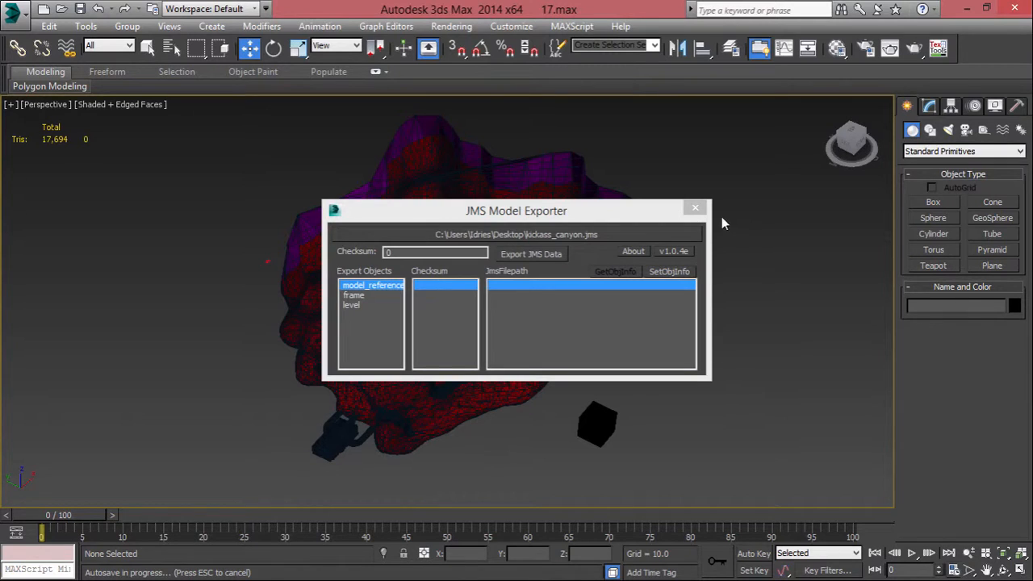
{"action": "left_click", "coordinate": [695, 209]}
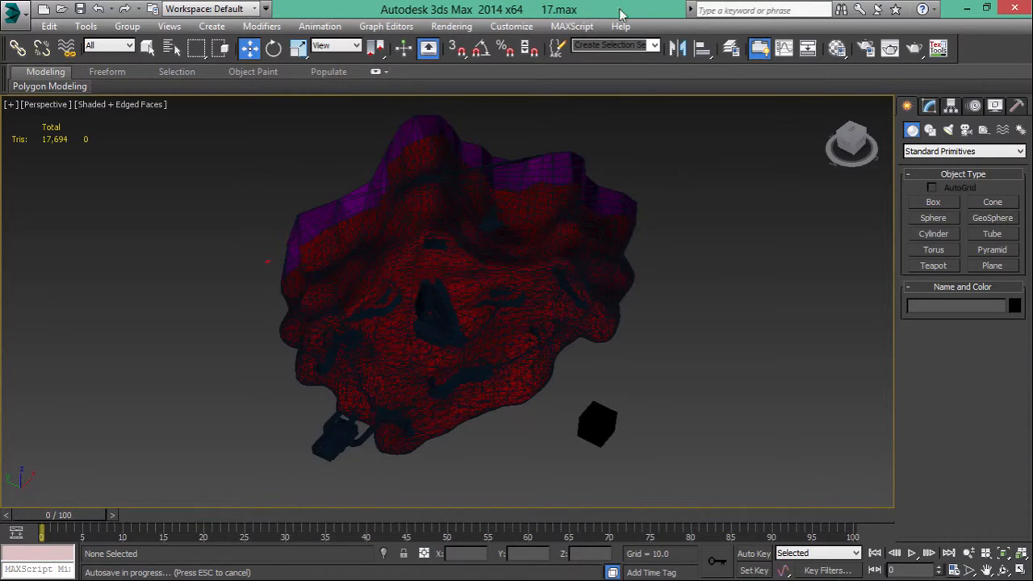
Look at where the exporter scripts are stored in the 3ds Max 2014 scripts folder, and cancel without running any script
{"action": "left_click", "coordinate": [572, 26]}
{"action": "left_click", "coordinate": [618, 78]}
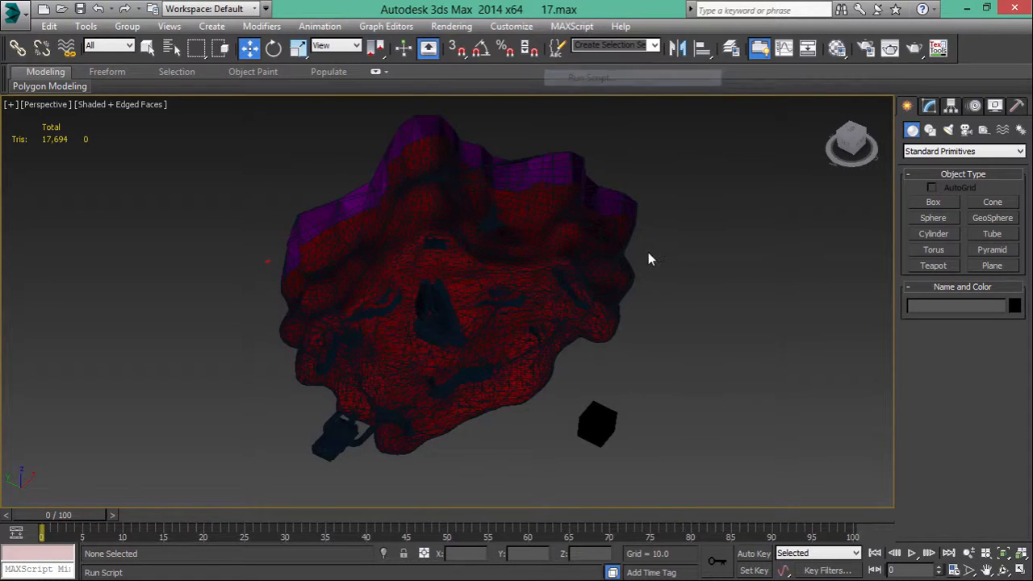
{"action": "left_click", "coordinate": [199, 235]}
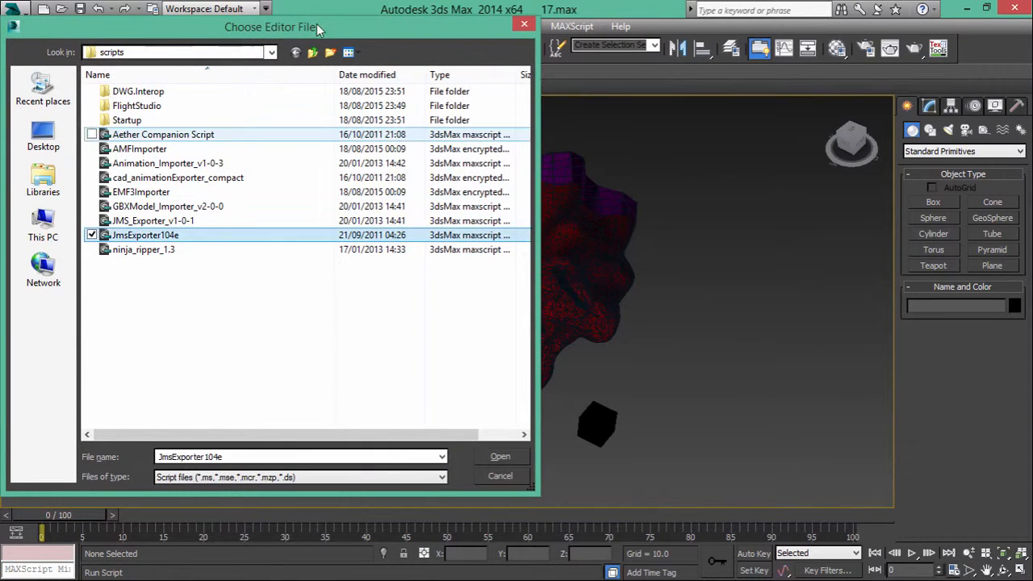
{"action": "left_click", "coordinate": [271, 53]}
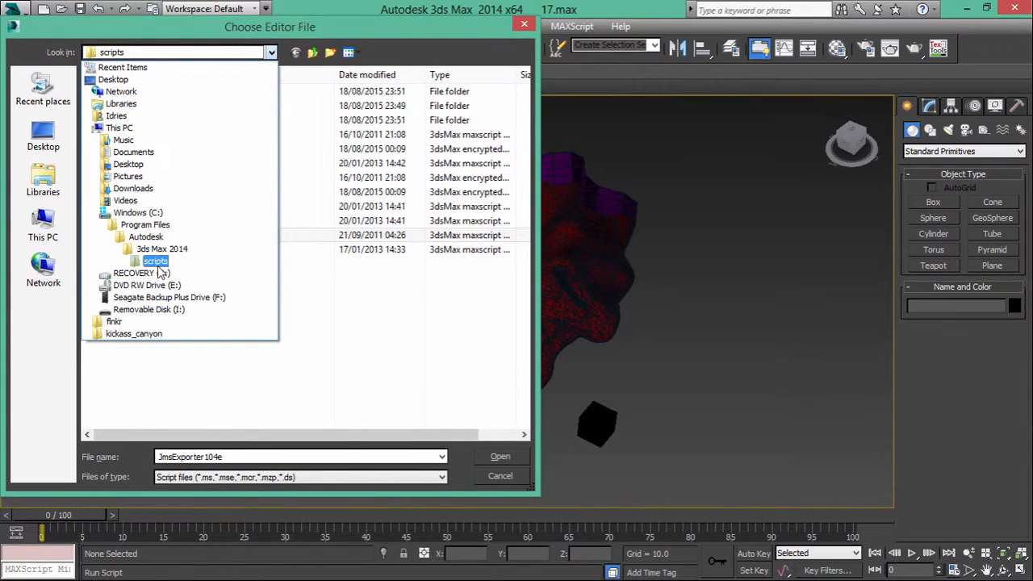
{"action": "left_click", "coordinate": [163, 250]}
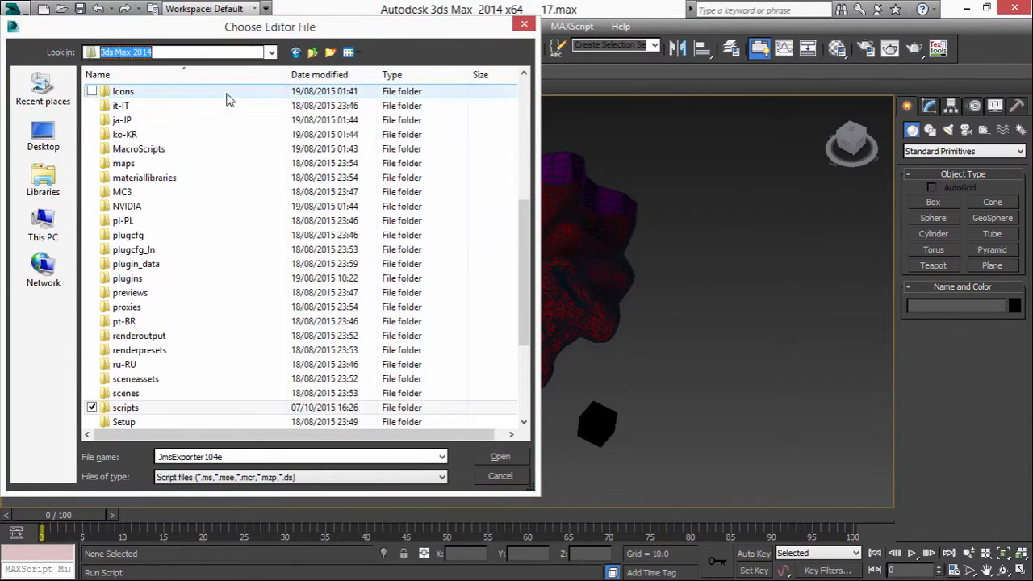
{"action": "double_click", "coordinate": [142, 411]}
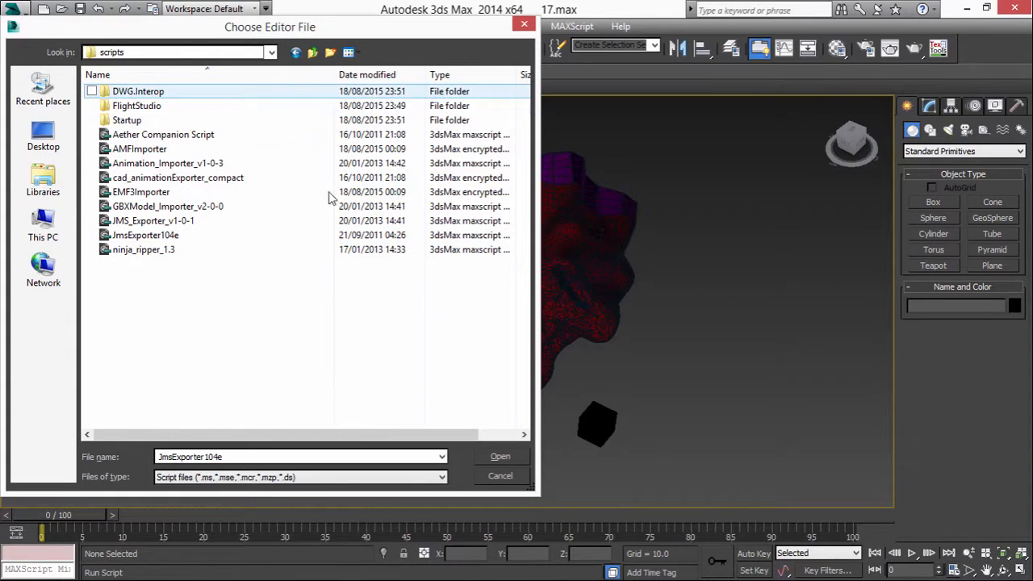
{"action": "left_click", "coordinate": [43, 135]}
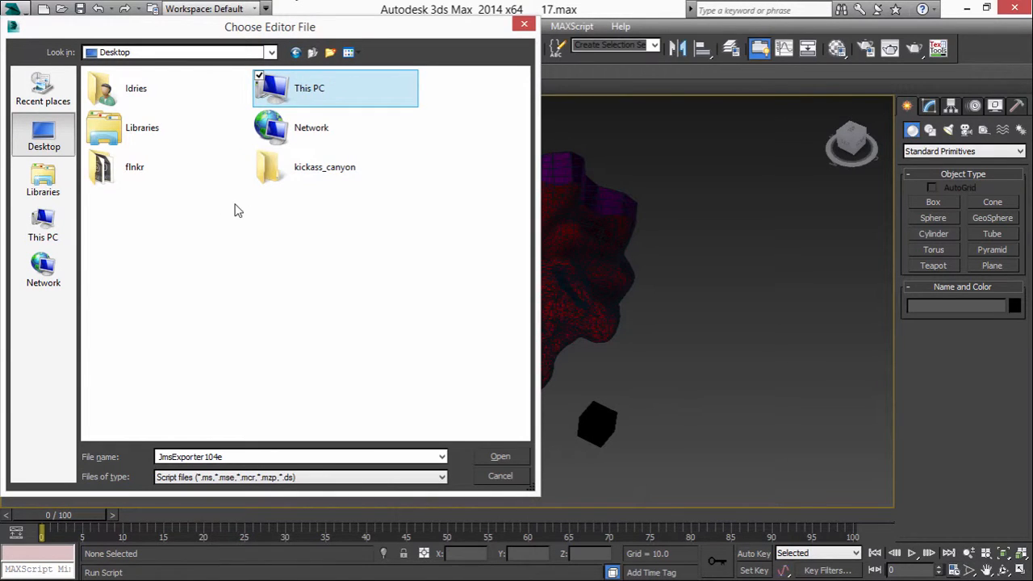
{"action": "left_click", "coordinate": [295, 54]}
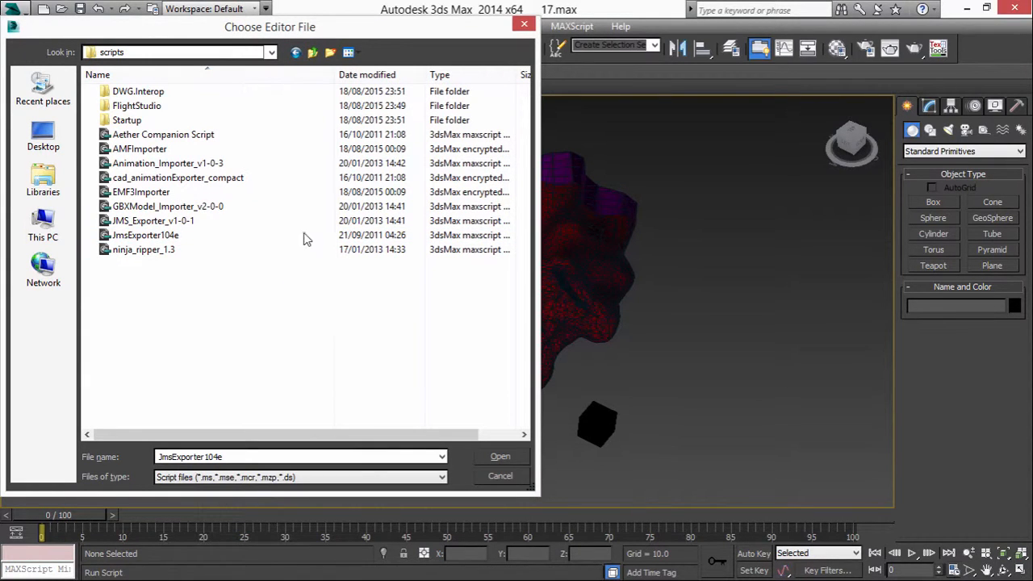
{"action": "left_click", "coordinate": [501, 477]}
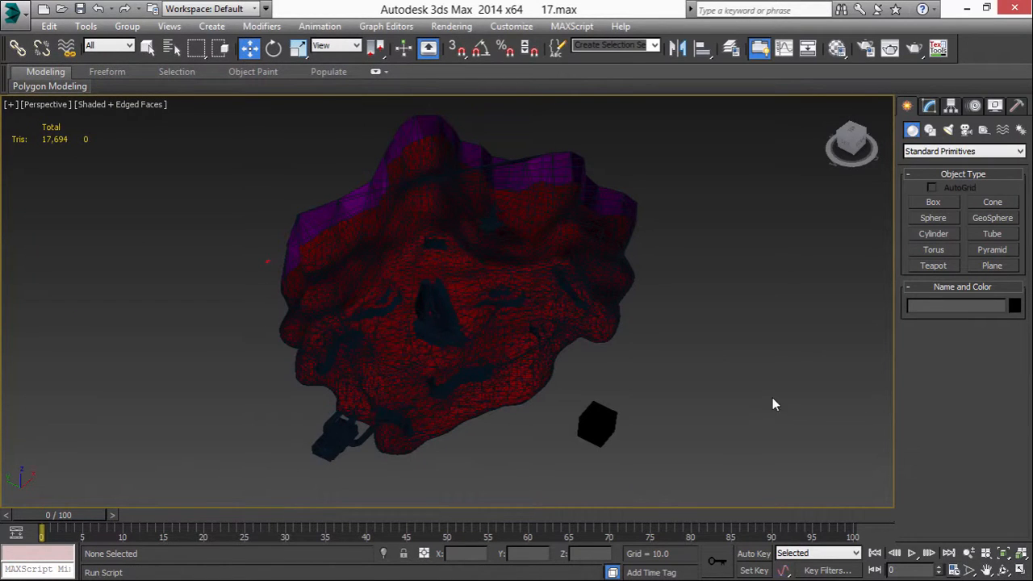
Switch to the desktop and open the Halo Custom Edition folder data\levels\test\kickass_canyon in File Explorer
{"action": "left_click", "coordinate": [968, 10]}
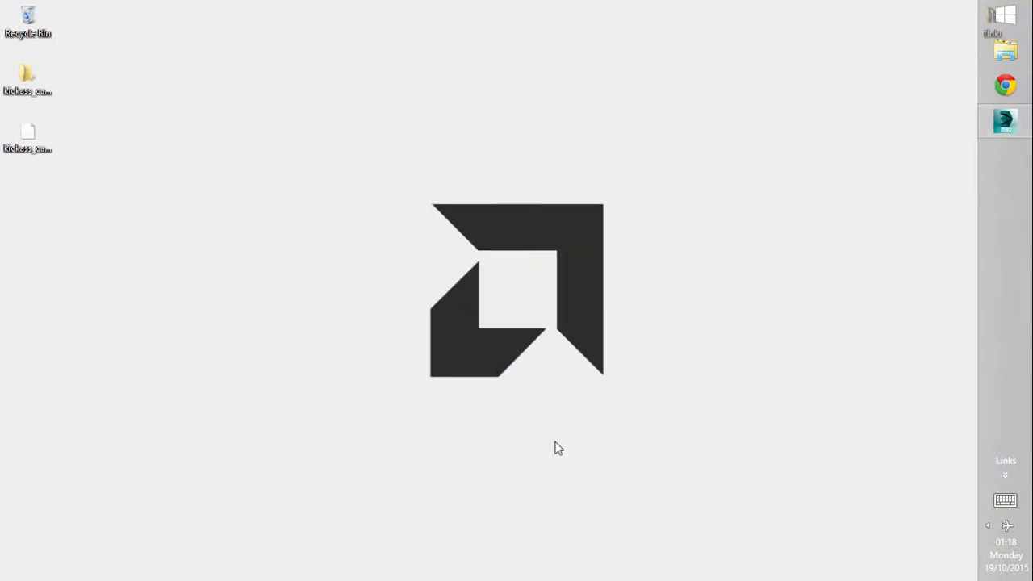
{"action": "left_click", "coordinate": [22, 139]}
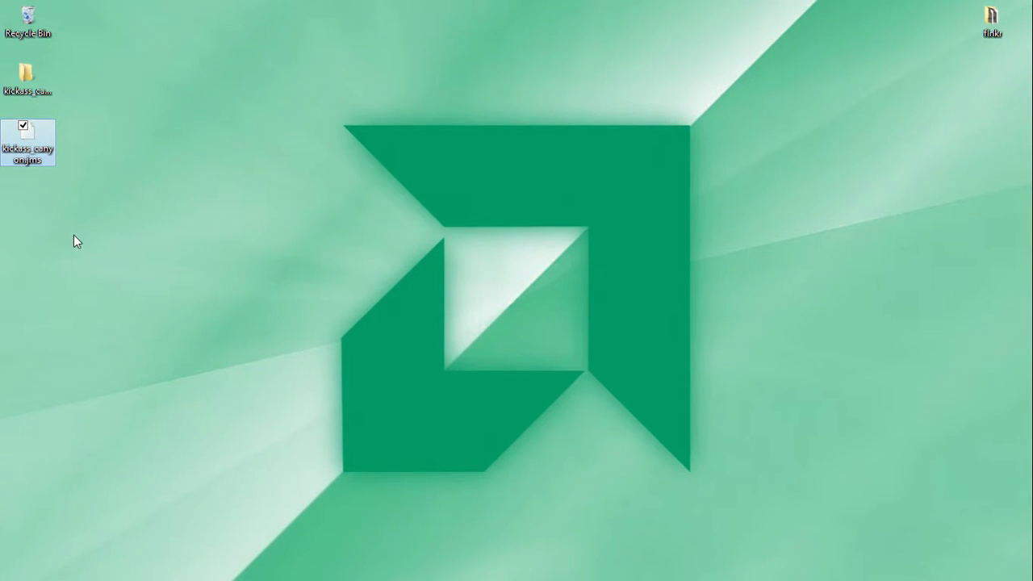
{"action": "left_click", "coordinate": [1005, 48]}
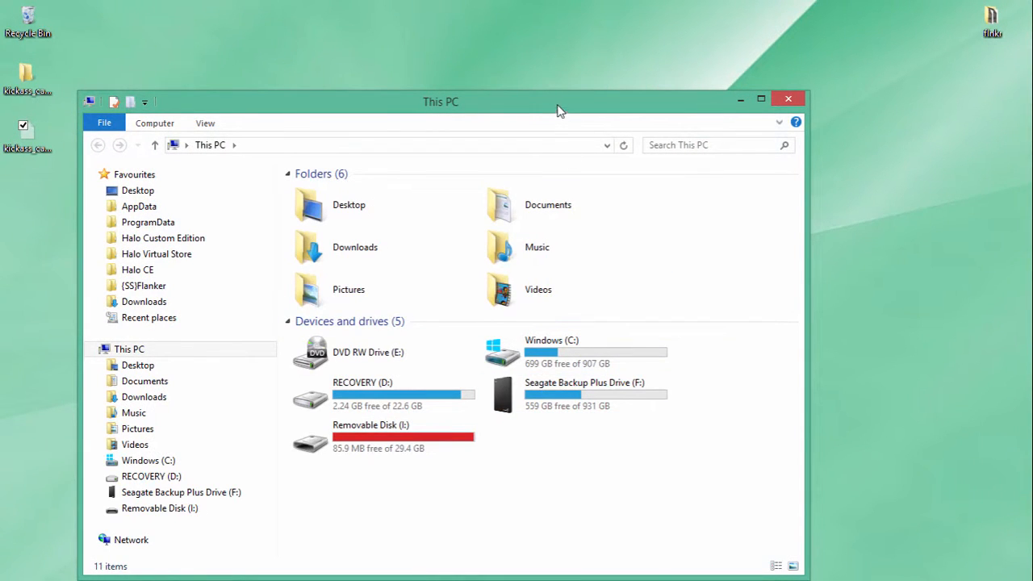
{"action": "left_click_drag", "start_coordinate": [560, 111], "coordinate": [570, 60]}
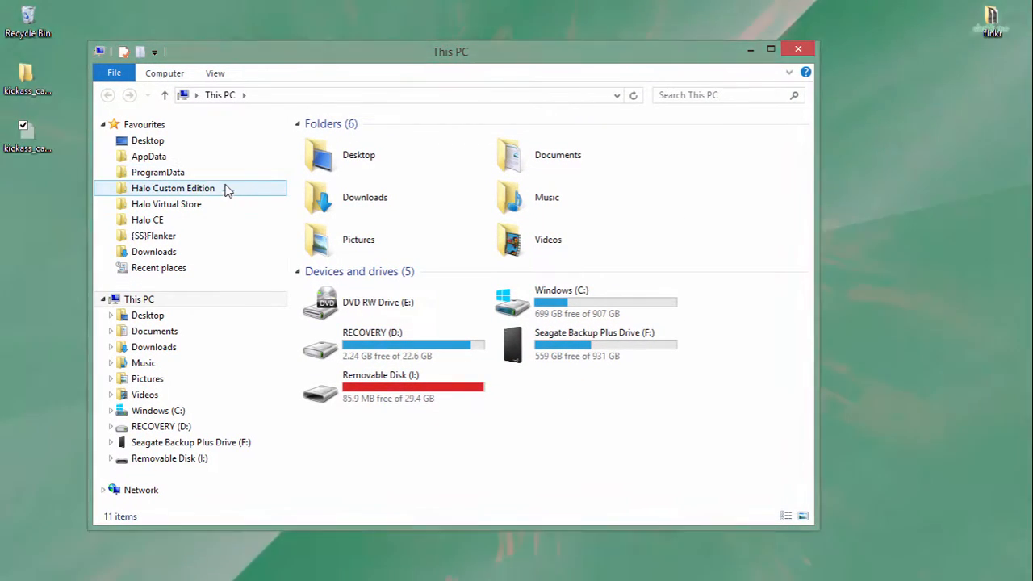
{"action": "left_click", "coordinate": [225, 188]}
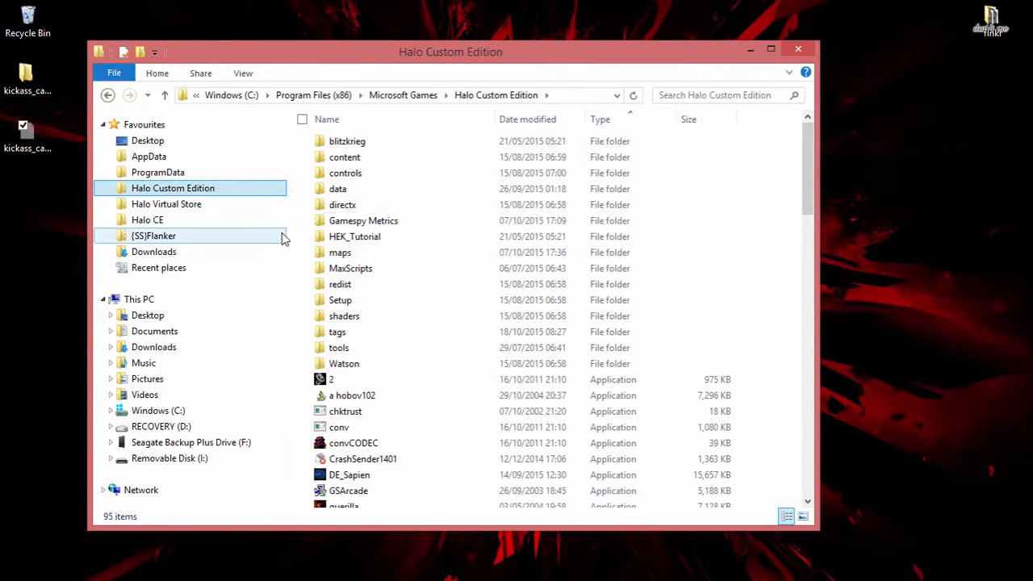
{"action": "double_click", "coordinate": [355, 192]}
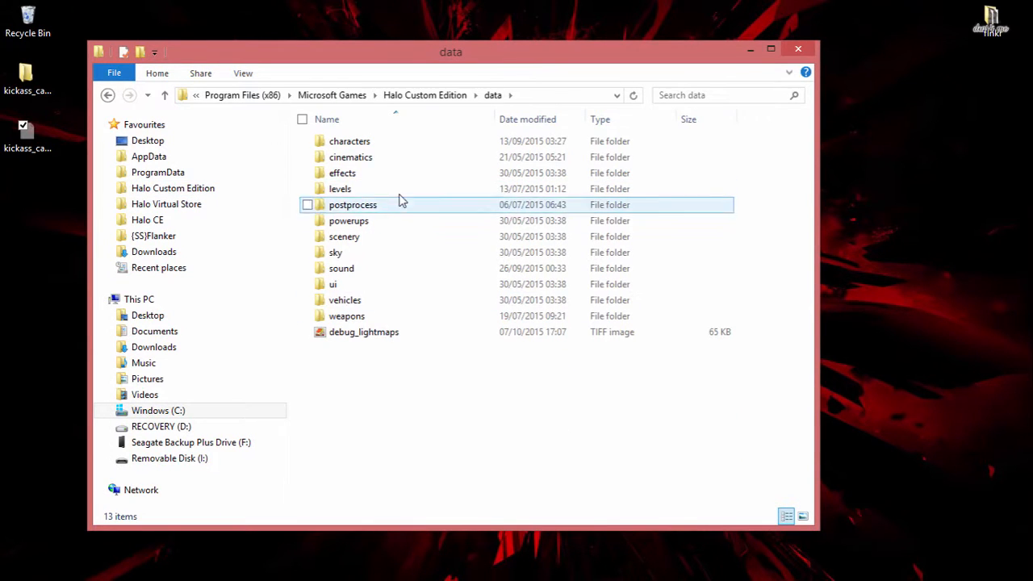
{"action": "double_click", "coordinate": [389, 194]}
{"action": "left_click", "coordinate": [349, 367]}
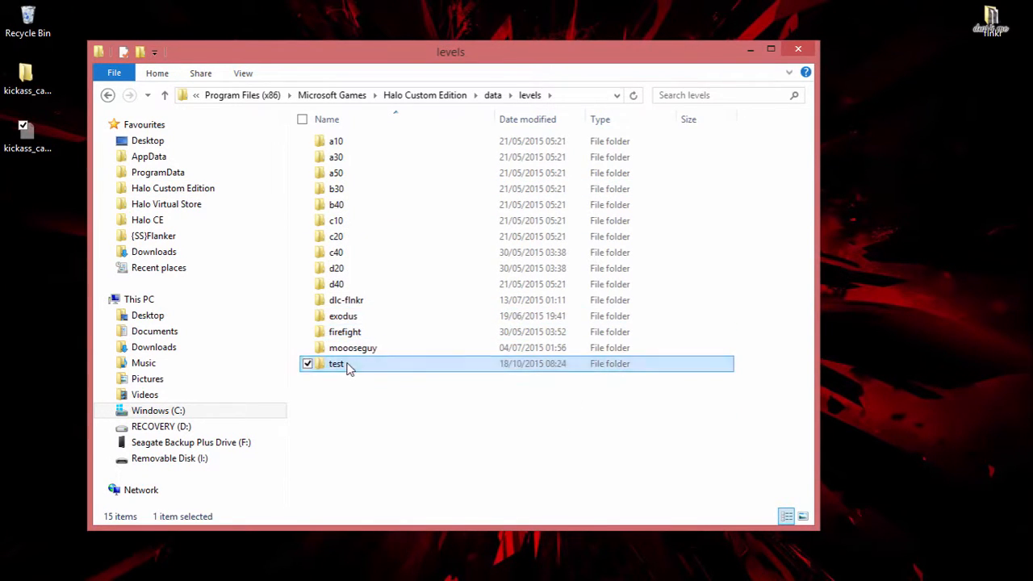
{"action": "double_click", "coordinate": [349, 367]}
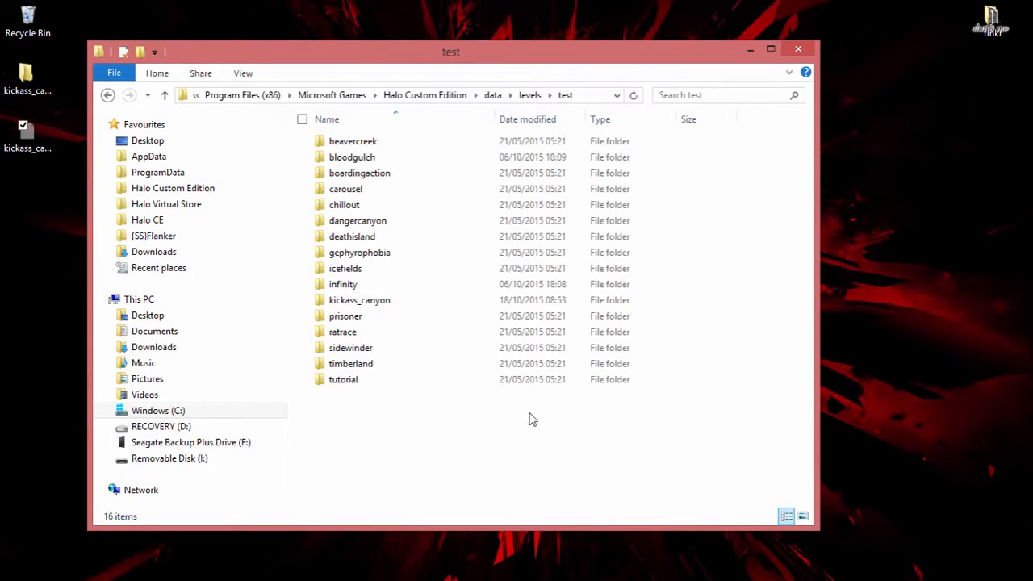
{"action": "double_click", "coordinate": [489, 302]}
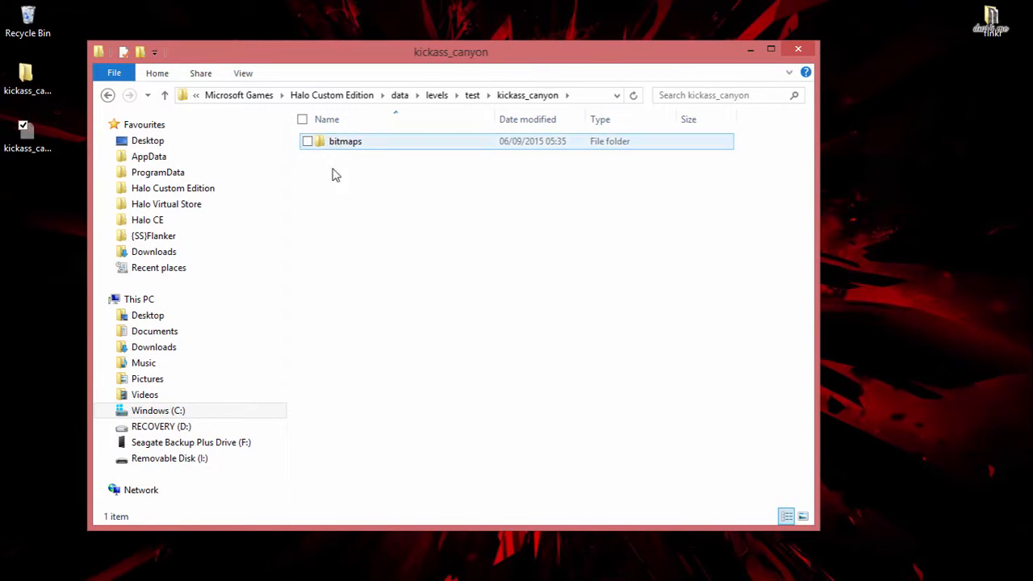
Create a folder named models inside kickass_canyon, granting administrator permission, and open it
{"action": "key", "text": "ctrl+shift+n"}
{"action": "key", "text": "Return"}
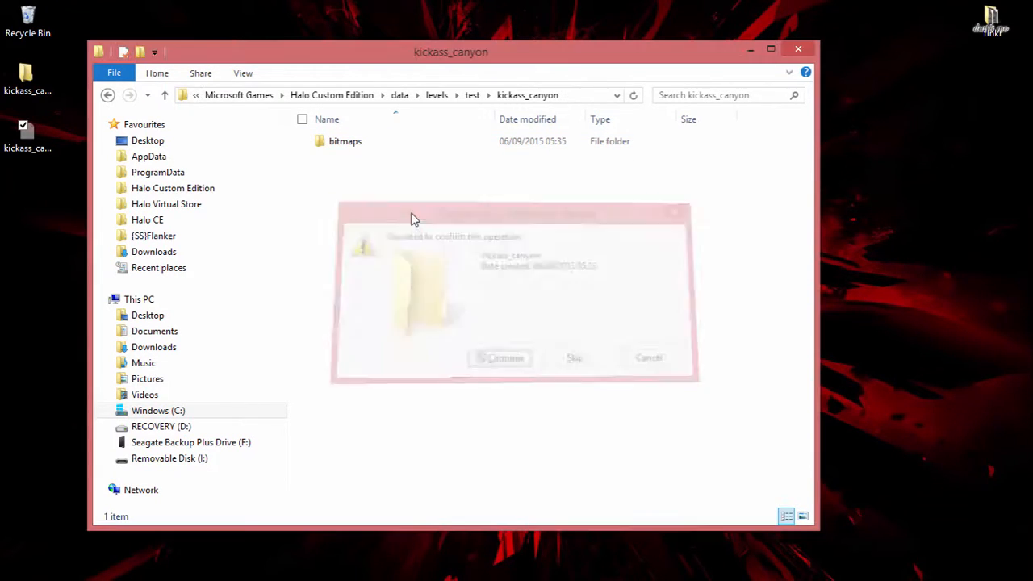
{"action": "type", "text": "models"}
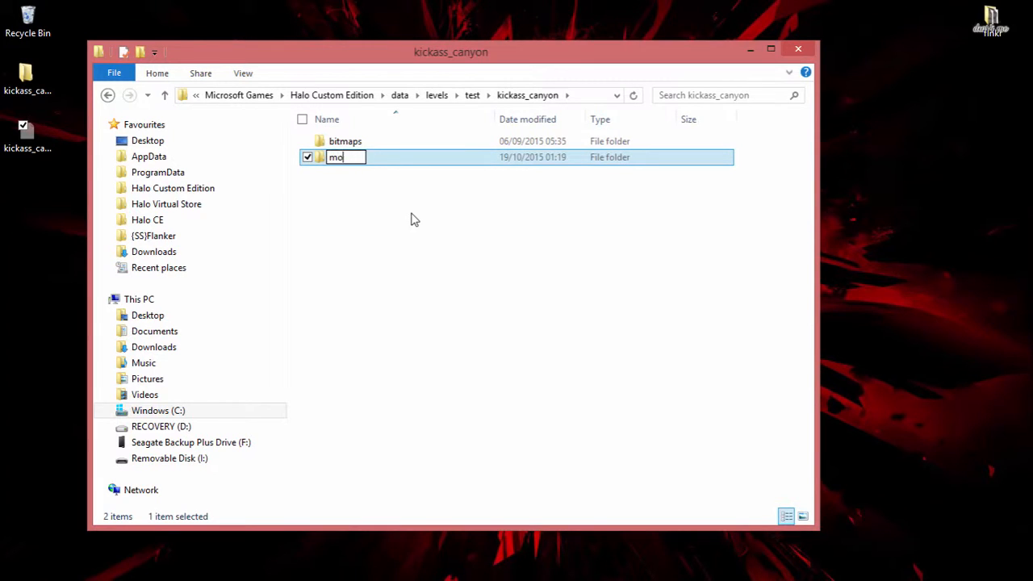
{"action": "key", "text": "Return"}
{"action": "key", "text": "Return"}
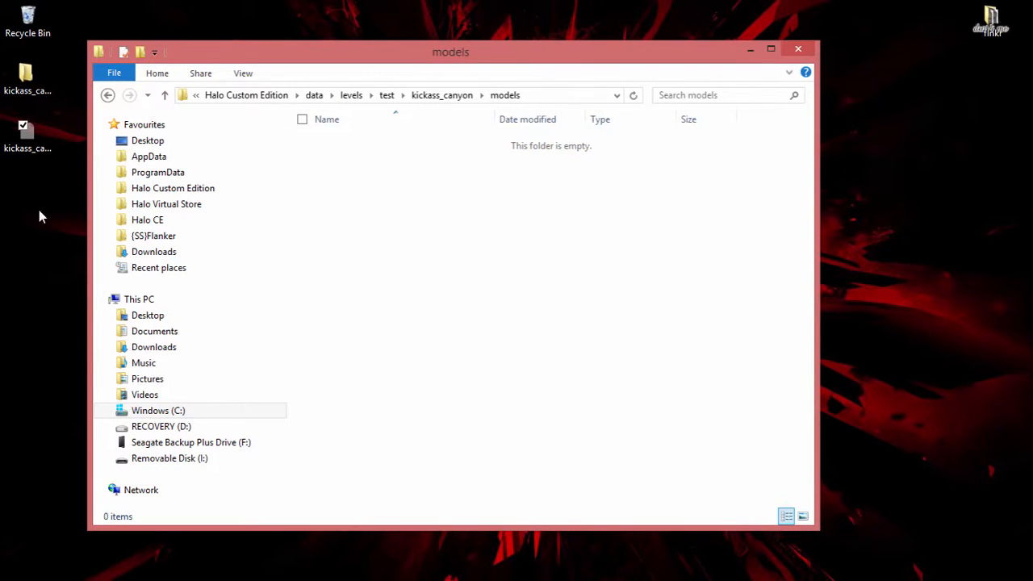
Move kickass_canyon.jms from the desktop into the models folder with administrator permission
{"action": "left_click_drag", "start_coordinate": [562, 214], "coordinate": [562, 214]}
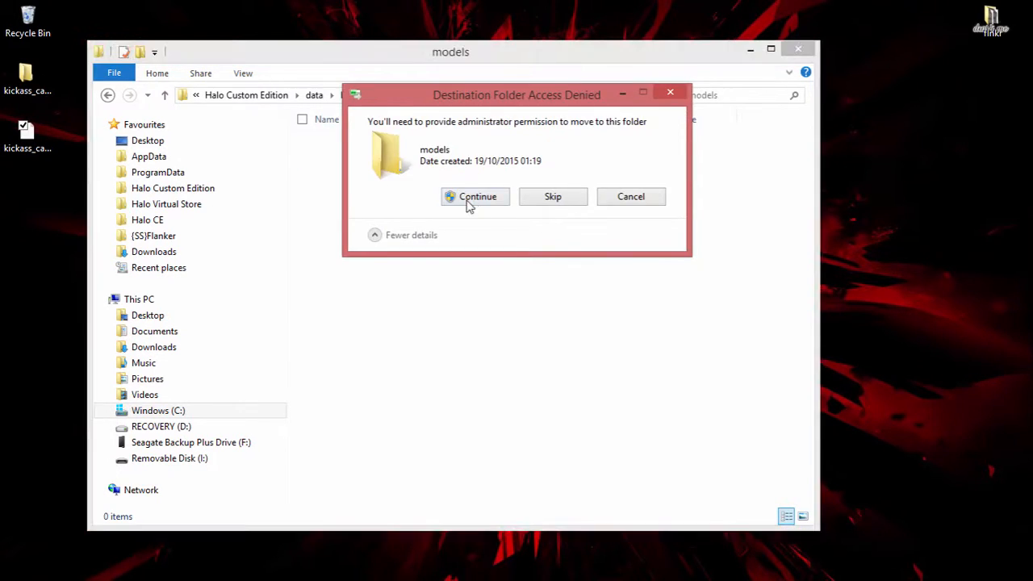
{"action": "left_click", "coordinate": [473, 201]}
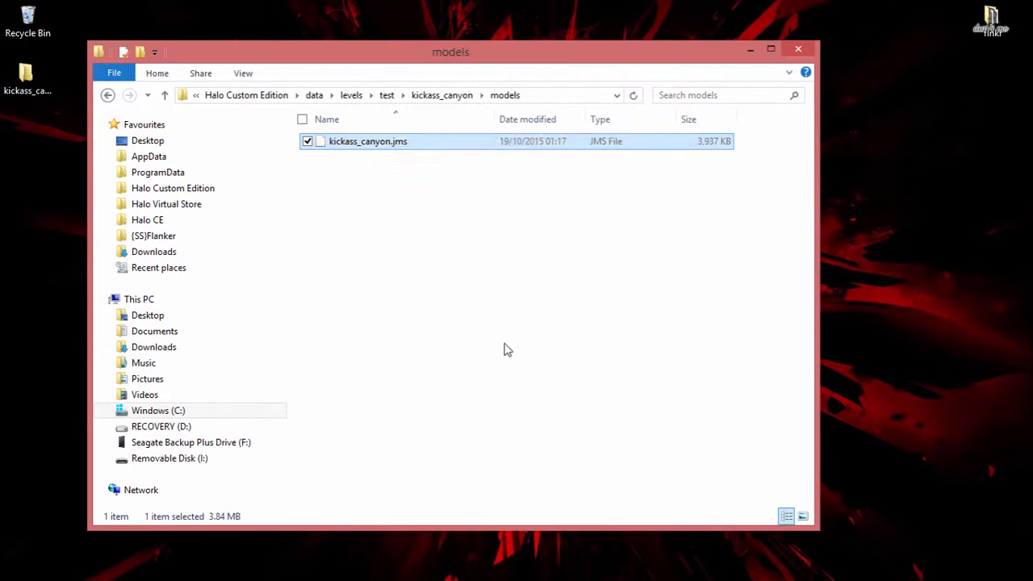
{"action": "left_click", "coordinate": [437, 377]}
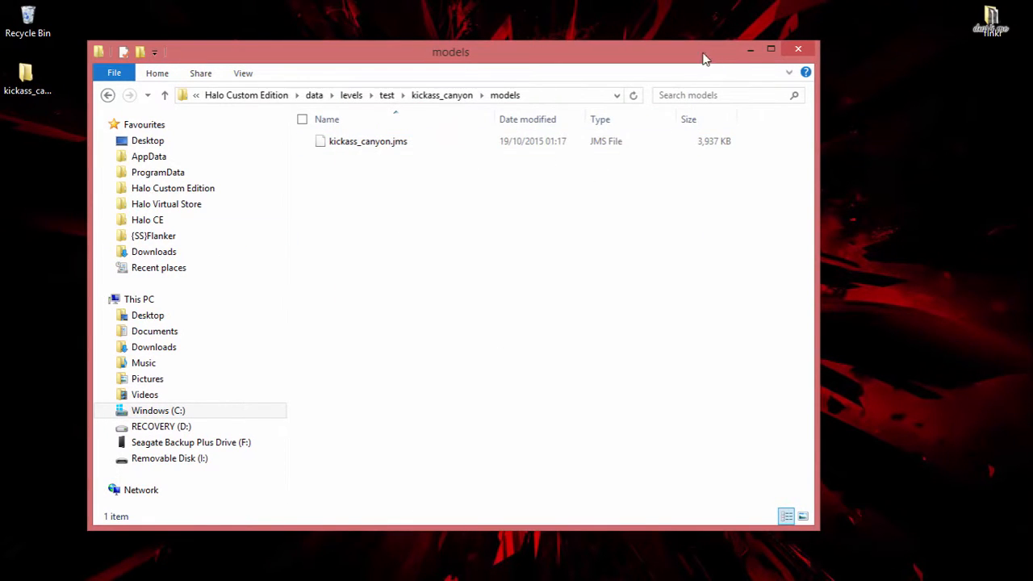
{"action": "left_click_drag", "start_coordinate": [687, 60], "coordinate": [717, 59]}
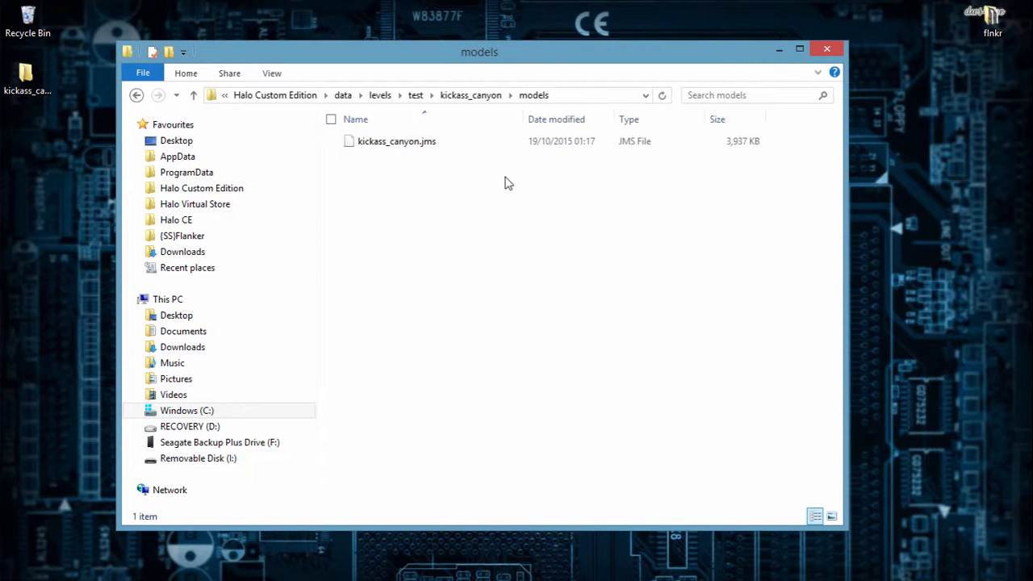
Return to the Halo Custom Edition folder and launch tool_cmd
{"action": "left_click", "coordinate": [275, 97]}
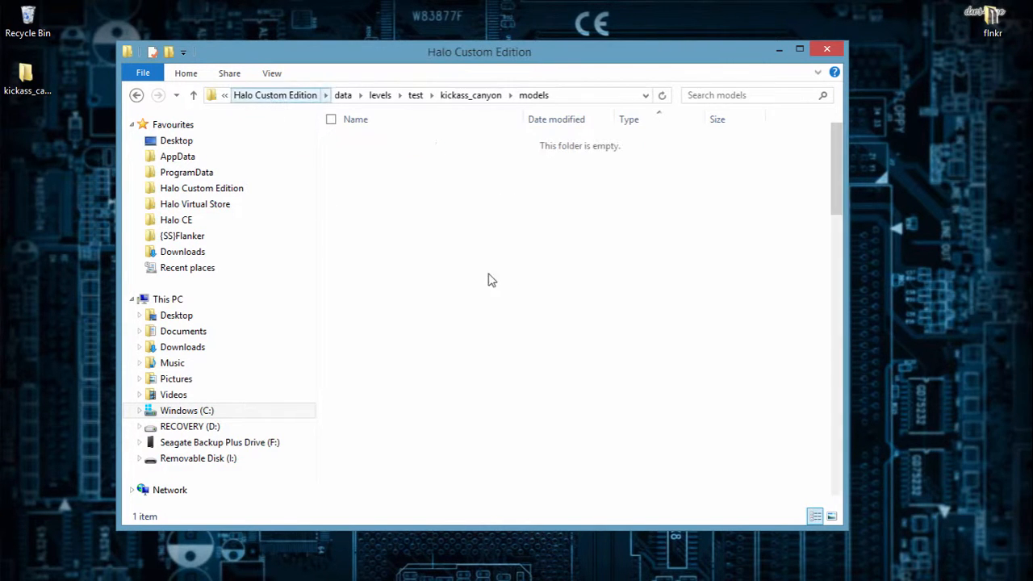
{"action": "left_click", "coordinate": [770, 151]}
{"action": "left_click_drag", "start_coordinate": [841, 133], "coordinate": [823, 207]}
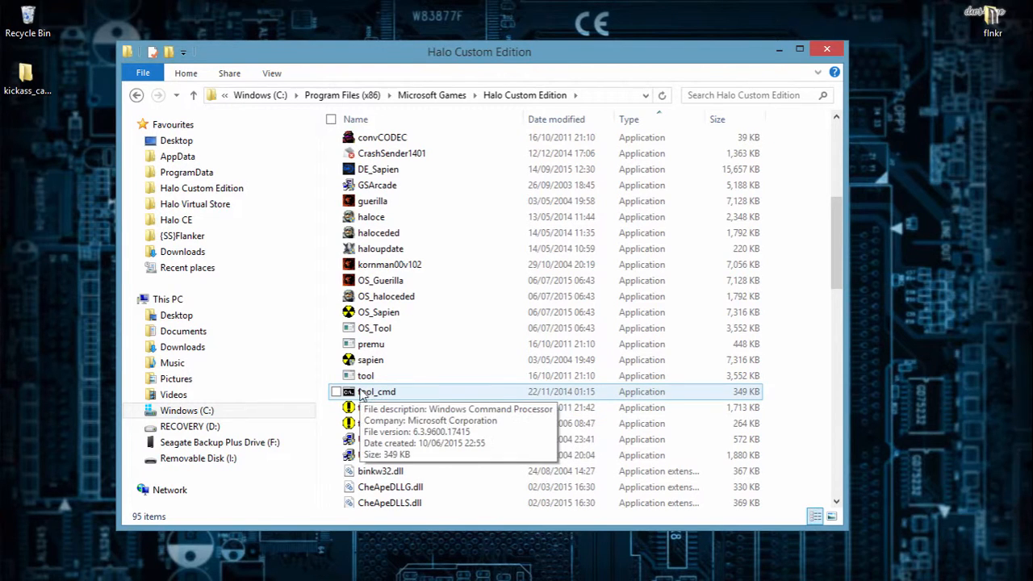
{"action": "double_click", "coordinate": [436, 392]}
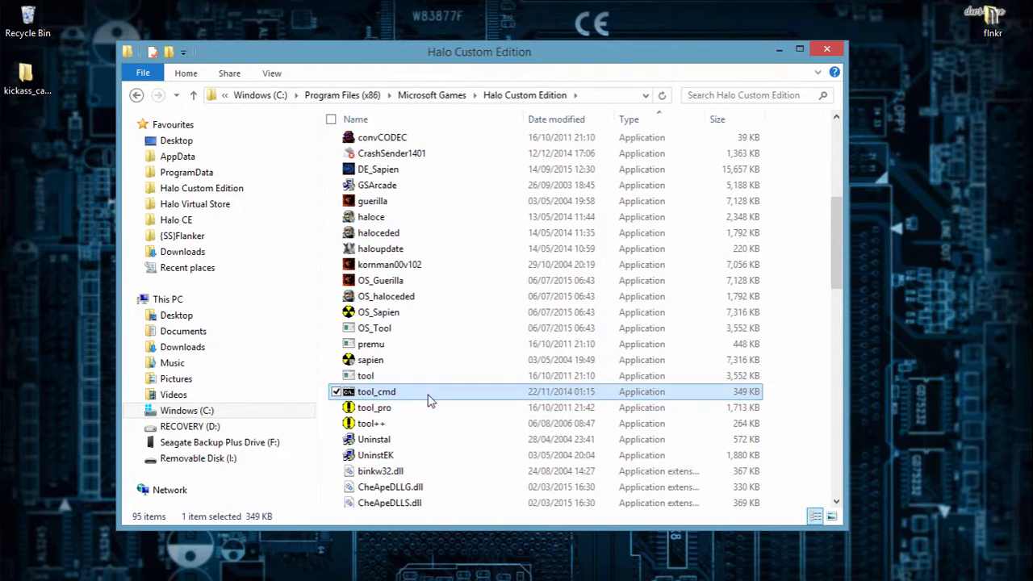
Bring the tool_cmd window in front of 3ds Max, move it to the middle, and clear its output with cls
{"action": "left_click", "coordinate": [779, 50]}
{"action": "mouse_move", "coordinate": [1028, 50]}
{"action": "left_click", "coordinate": [1019, 121]}
{"action": "left_click", "coordinate": [1000, 158]}
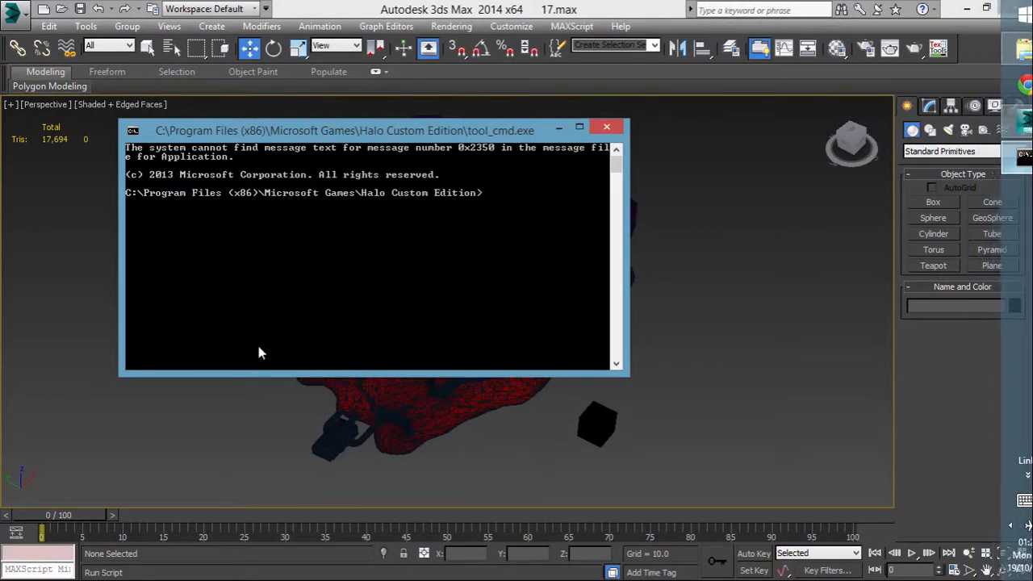
{"action": "left_click_drag", "start_coordinate": [319, 131], "coordinate": [476, 208]}
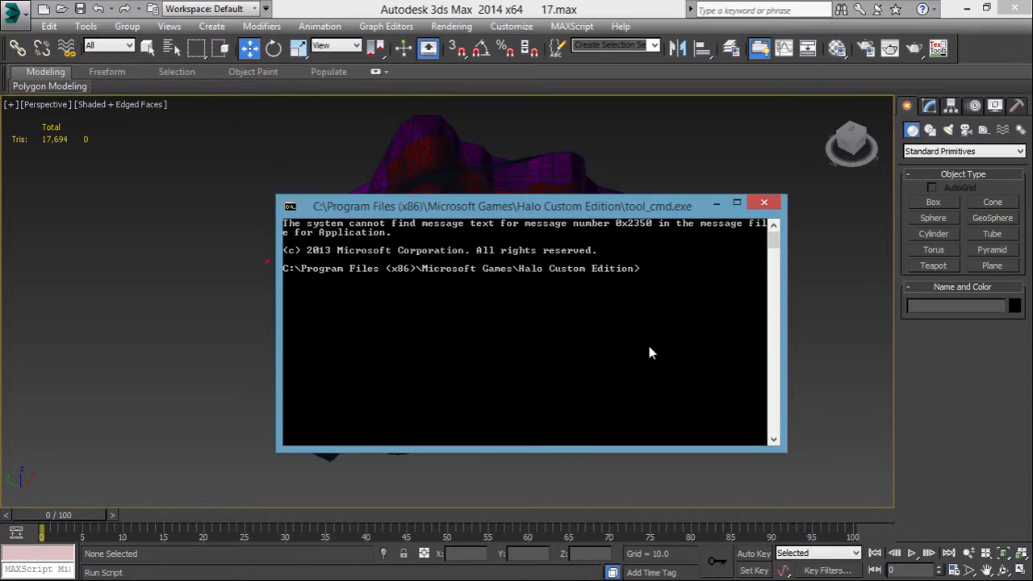
{"action": "type", "text": "cls"}
{"action": "key", "text": "Return"}
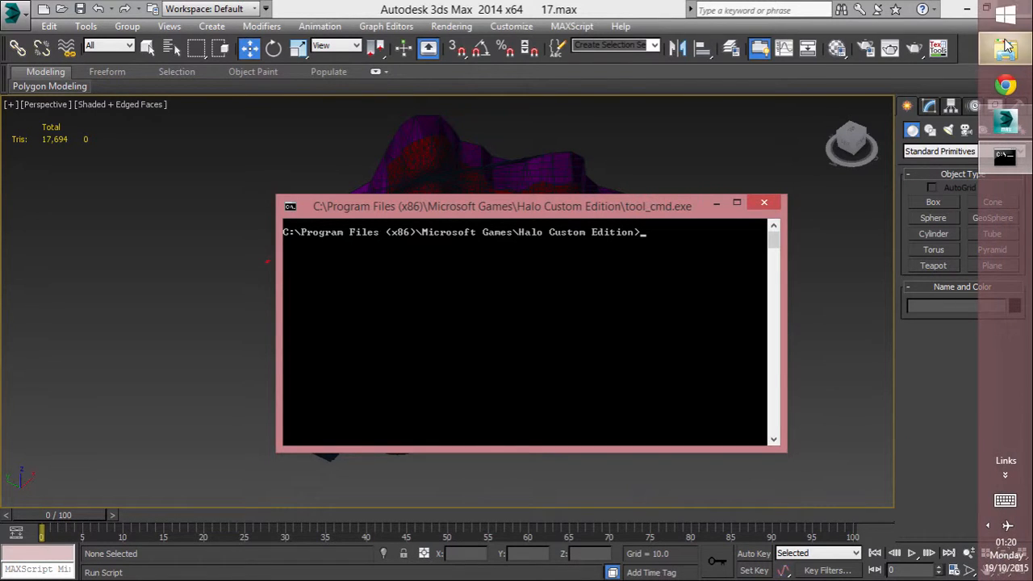
Open kickass_canyon's bitmaps folder in File Explorer, check the images it holds, and minimise the window
{"action": "left_click", "coordinate": [1006, 47]}
{"action": "left_click", "coordinate": [136, 96]}
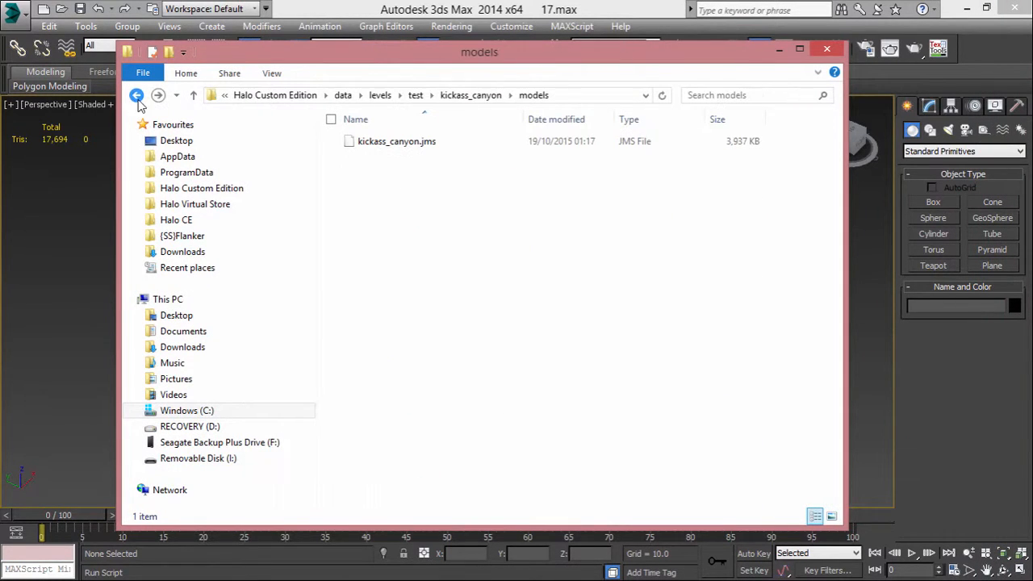
{"action": "double_click", "coordinate": [406, 140]}
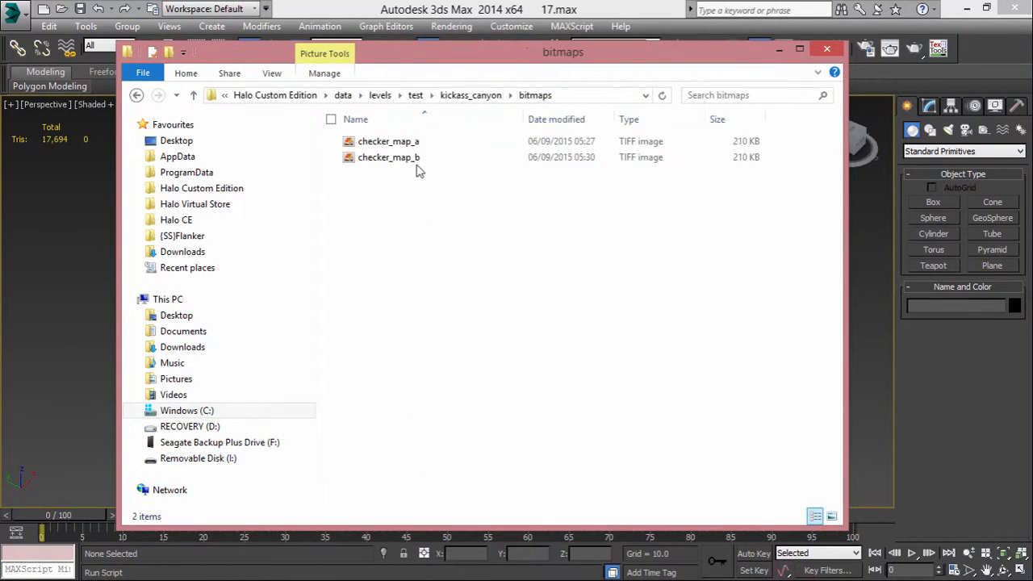
{"action": "left_click", "coordinate": [779, 50]}
Enter the command tool bitmaps levels\test\kickass_canyon\bitmaps in tool_cmd without running it
{"action": "type", "text": "too"}
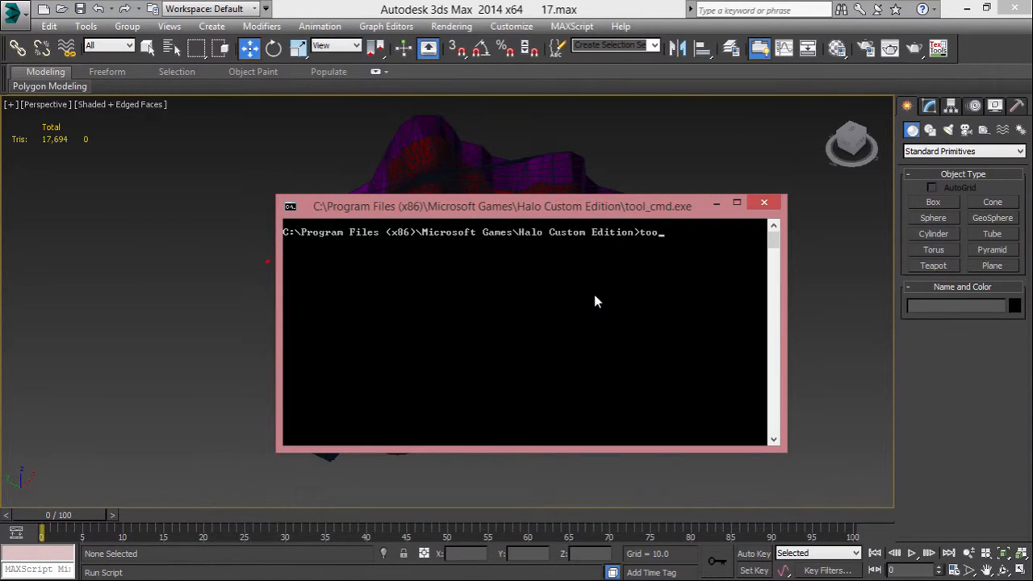
{"action": "type", "text": "l bitmaps levels\\test\\kickass_canyon\\b"}
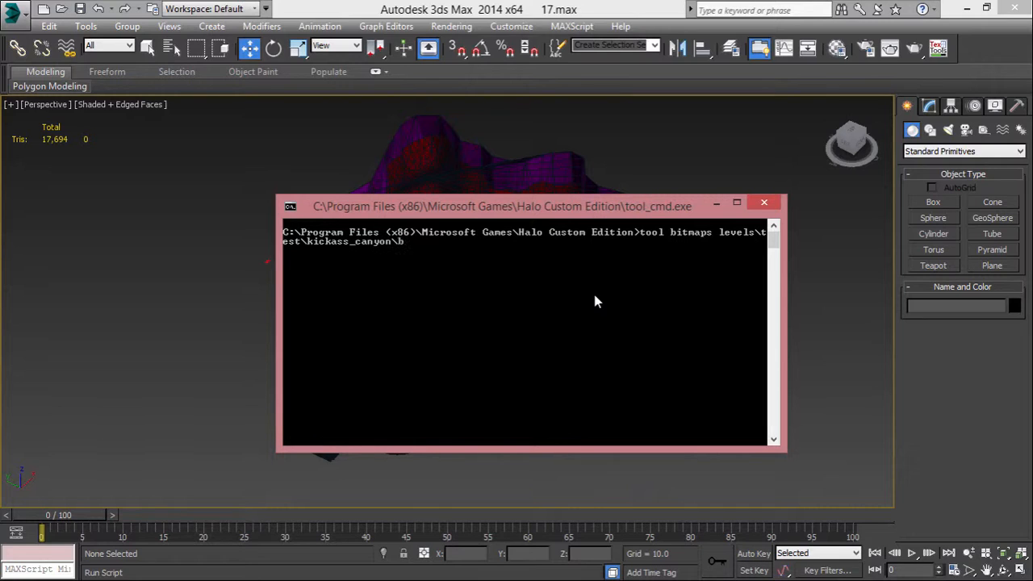
{"action": "type", "text": "aps"}
{"action": "key", "text": "BackSpace"}
{"action": "key", "text": "BackSpace"}
{"action": "key", "text": "BackSpace"}
{"action": "type", "text": "aps"}
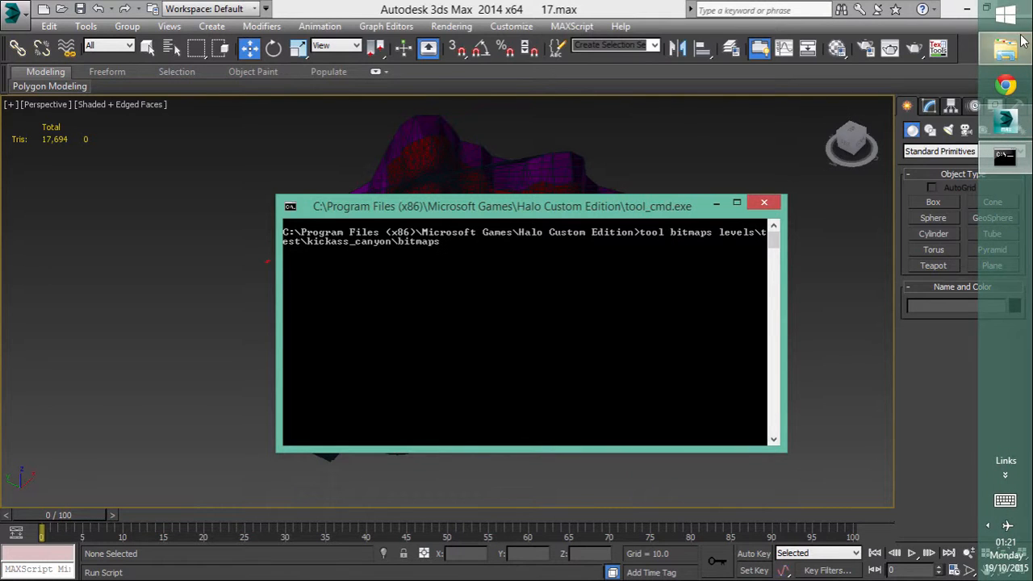
Locate the tool and tool_cmd applications in the Halo Custom Edition folder and return to the tool_cmd window
{"action": "left_click", "coordinate": [1006, 49]}
{"action": "left_click", "coordinate": [210, 191]}
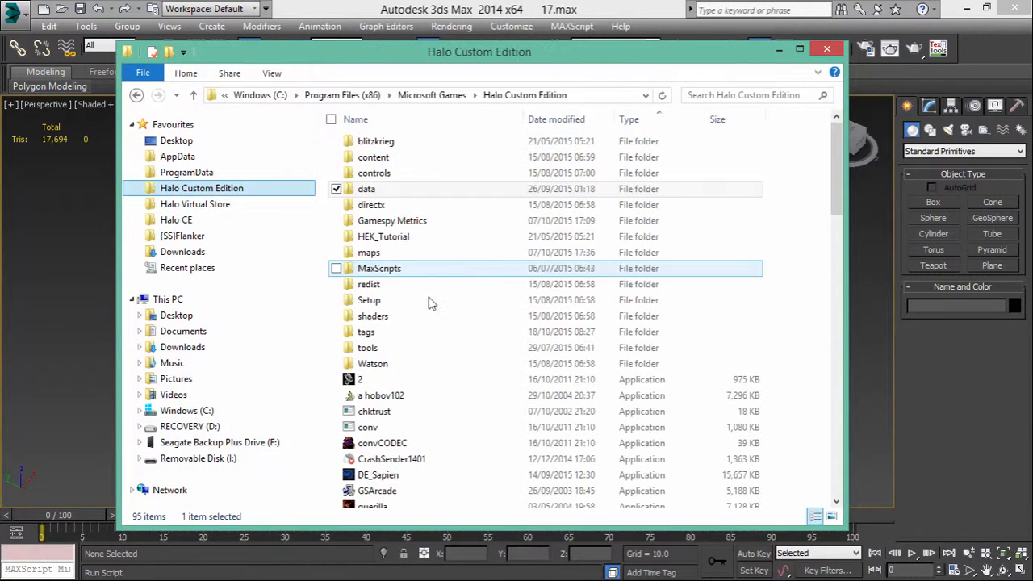
{"action": "left_click", "coordinate": [365, 383]}
{"action": "scroll", "coordinate": [392, 339], "scroll_direction": "down", "scroll_amount": 8}
{"action": "left_click", "coordinate": [384, 360]}
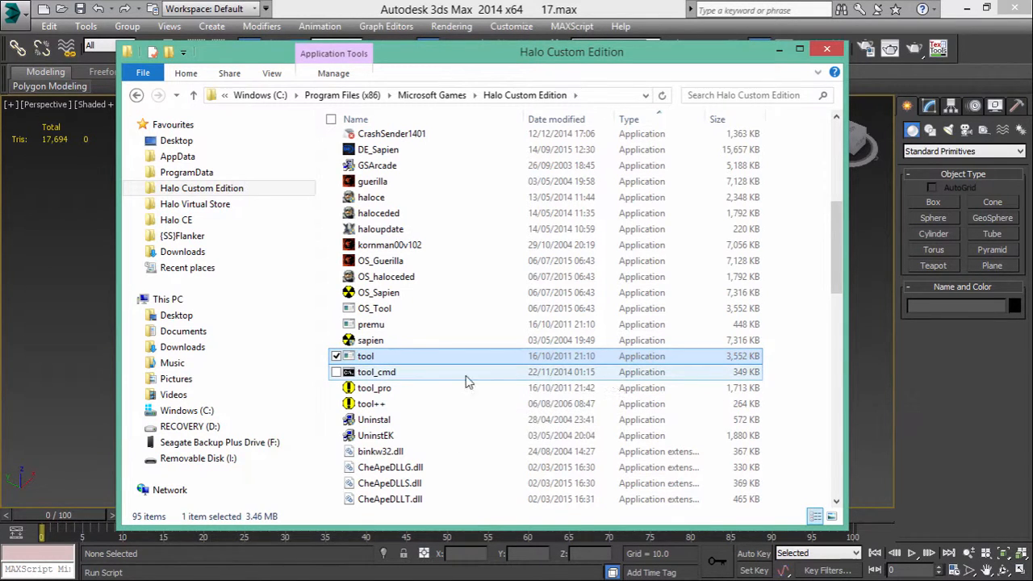
{"action": "left_click", "coordinate": [393, 376]}
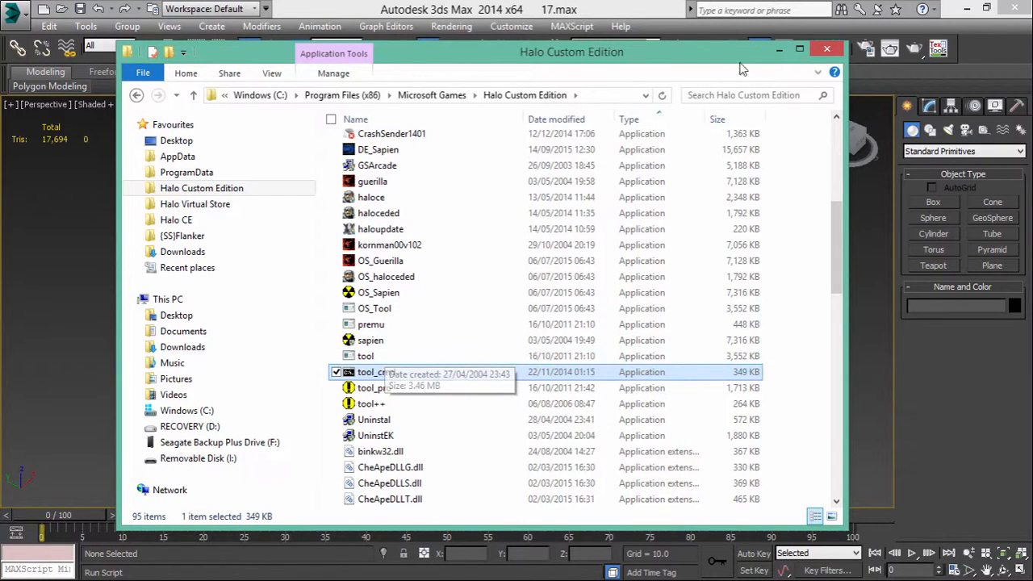
{"action": "left_click", "coordinate": [778, 51]}
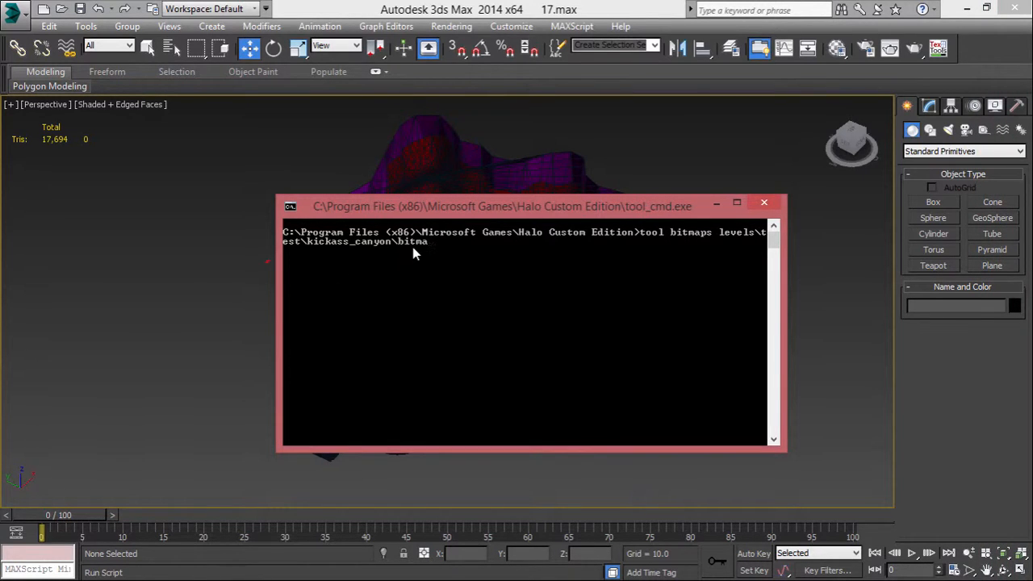
Erase the folder path from the pending command, keeping only tool bitmaps and the space after it
{"action": "key", "text": "BackSpace"}
{"action": "key", "text": "BackSpace"}
{"action": "key", "text": "BackSpace"}
{"action": "key", "text": "BackSpace"}
{"action": "key", "text": "BackSpace"}
{"action": "key", "text": "BackSpace"}
{"action": "key", "text": "BackSpace"}
{"action": "key", "text": "BackSpace"}
{"action": "key", "text": "BackSpace"}
{"action": "key", "text": "BackSpace"}
{"action": "key", "text": "BackSpace"}
{"action": "key", "text": "BackSpace"}
{"action": "key", "text": "BackSpace"}
{"action": "key", "text": "BackSpace"}
{"action": "key", "text": "BackSpace"}
{"action": "key", "text": "BackSpace"}
{"action": "key", "text": "BackSpace"}
{"action": "key", "text": "BackSpace"}
{"action": "key", "text": "BackSpace"}
{"action": "key", "text": "BackSpace"}
{"action": "key", "text": "BackSpace"}
{"action": "key", "text": "BackSpace"}
{"action": "key", "text": "BackSpace"}
{"action": "key", "text": "BackSpace"}
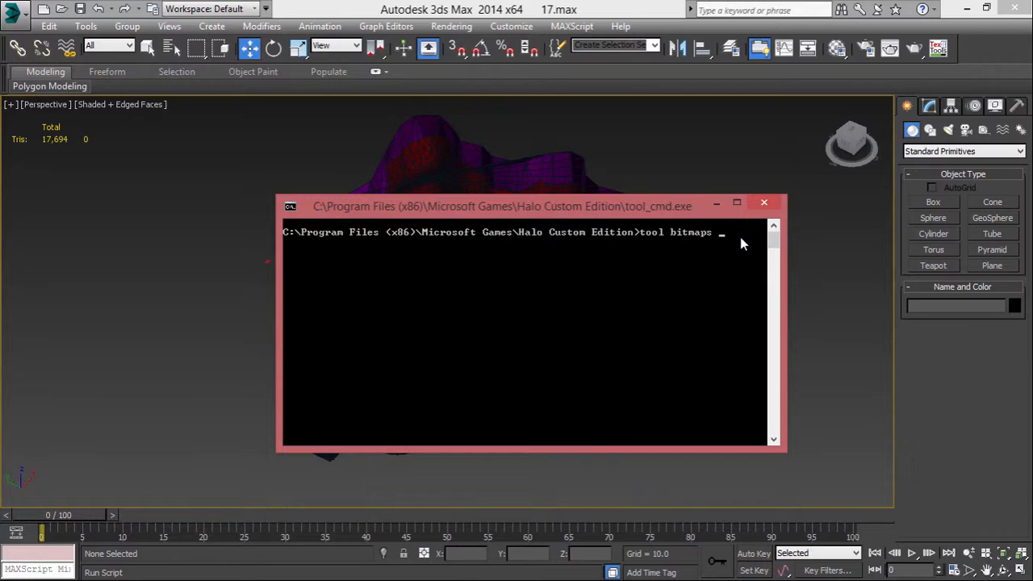
Copy levels\test\kickass_canyon\bitmaps from the bitmaps folder's address and paste it after tool bitmaps in tool_cmd
{"action": "left_click", "coordinate": [1005, 51]}
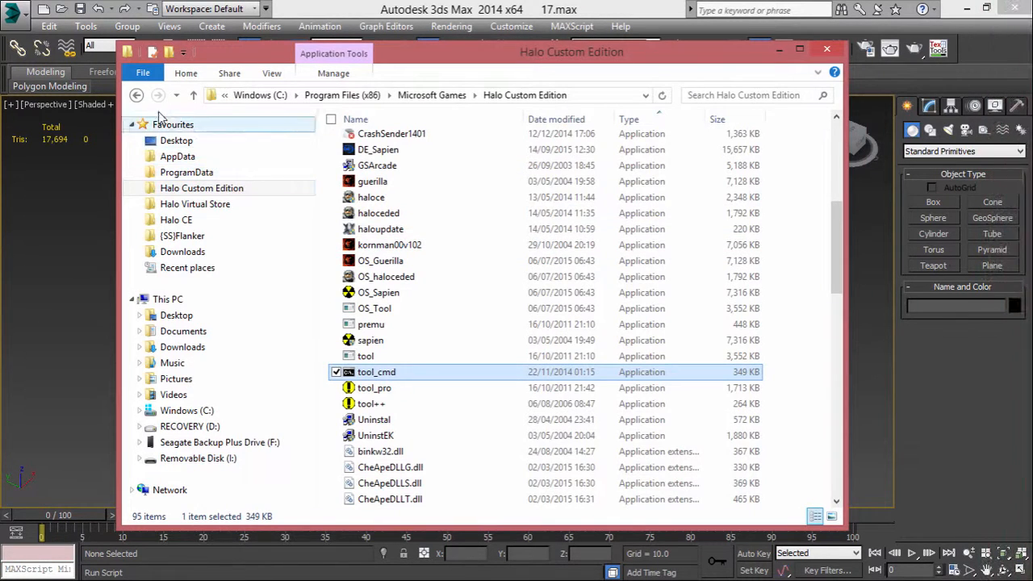
{"action": "left_click", "coordinate": [137, 95]}
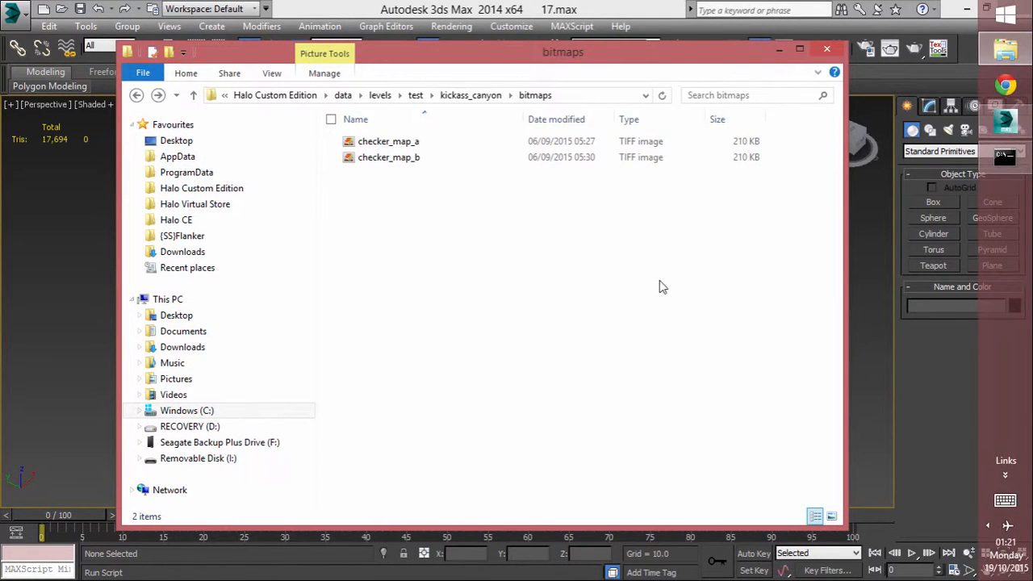
{"action": "left_click", "coordinate": [601, 100]}
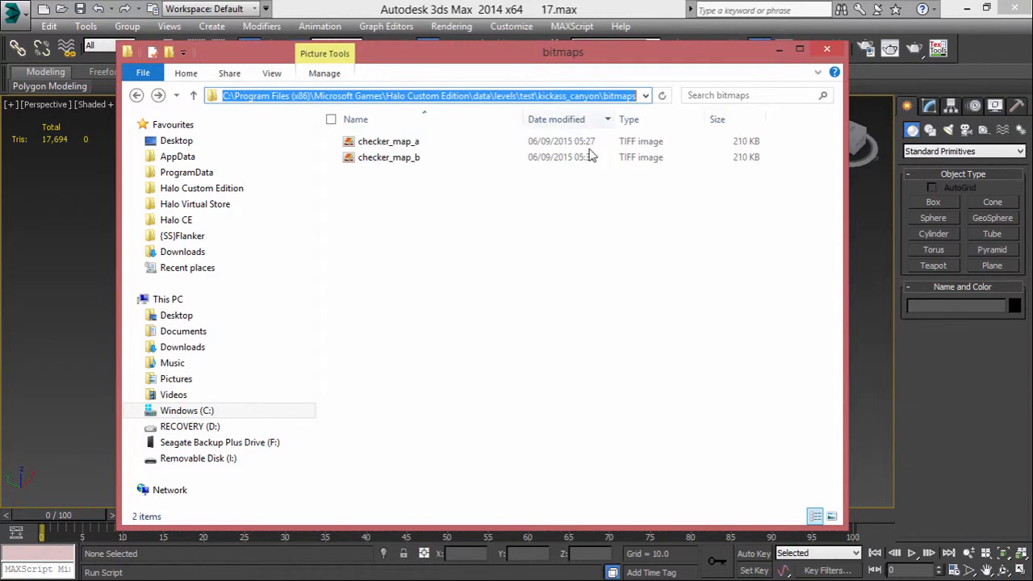
{"action": "left_click", "coordinate": [638, 97]}
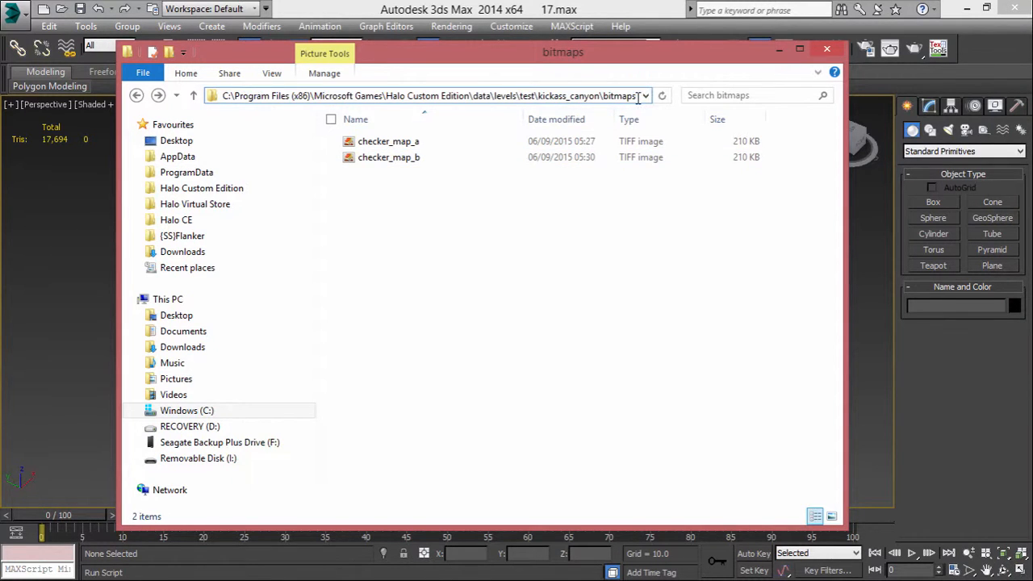
{"action": "left_click_drag", "start_coordinate": [638, 97], "coordinate": [497, 104]}
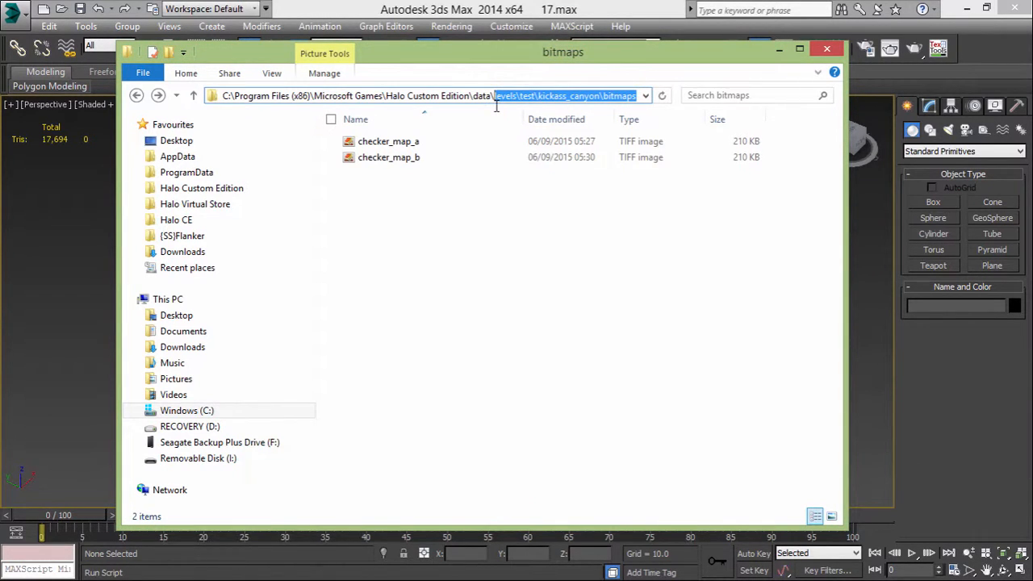
{"action": "right_click", "coordinate": [497, 106]}
{"action": "left_click", "coordinate": [377, 147]}
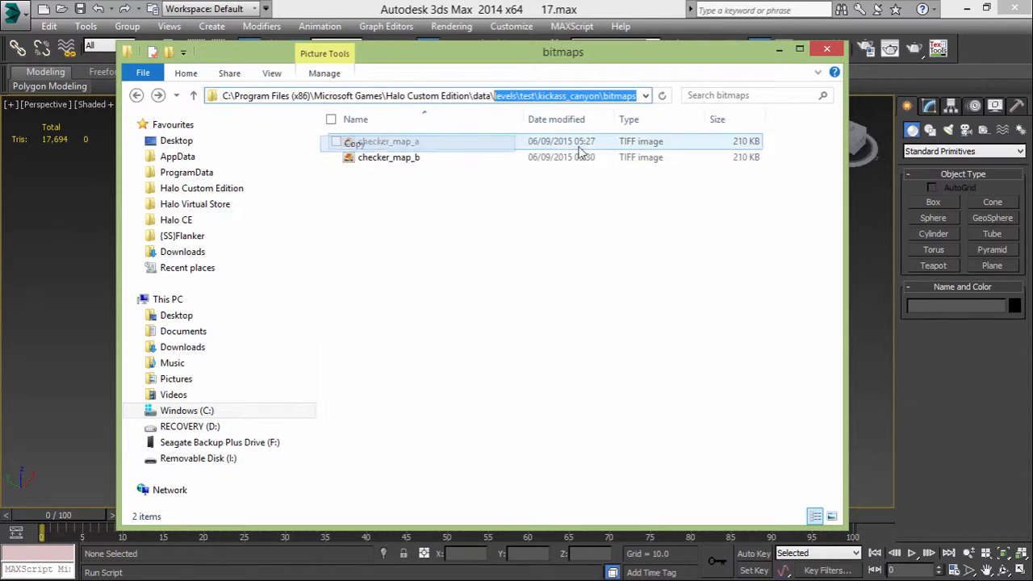
{"action": "left_click", "coordinate": [779, 49]}
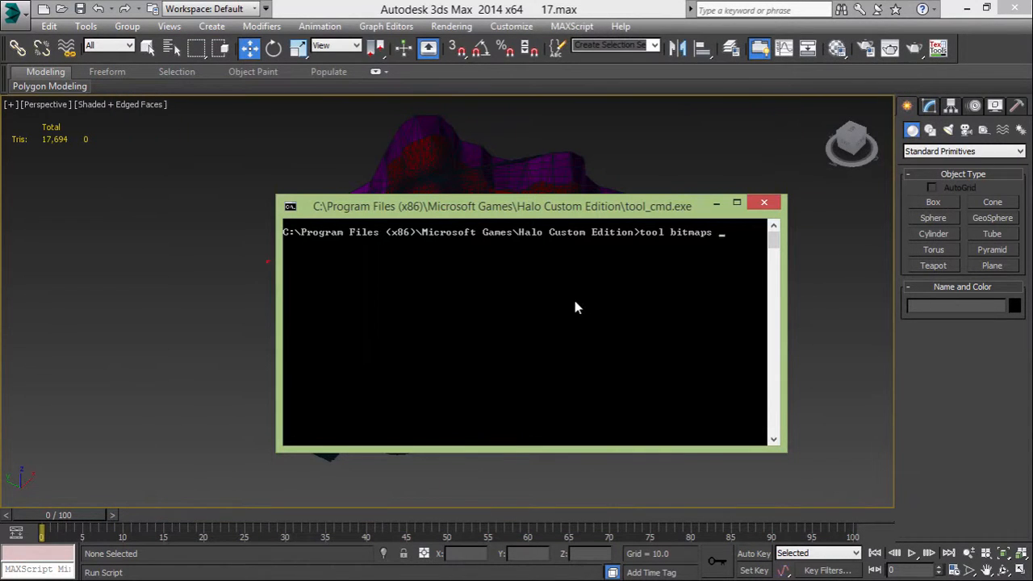
{"action": "right_click", "coordinate": [656, 263]}
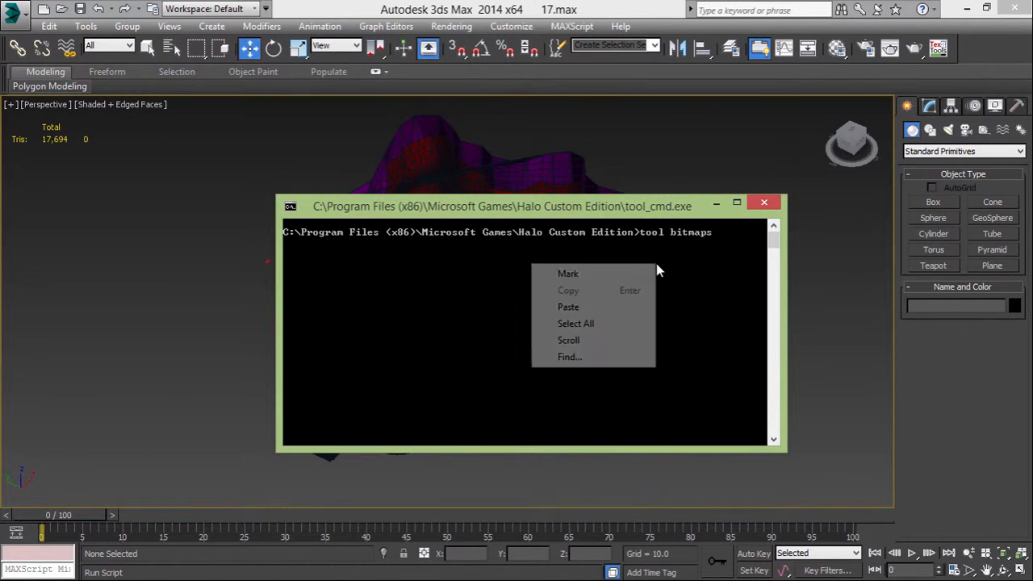
{"action": "left_click", "coordinate": [619, 304]}
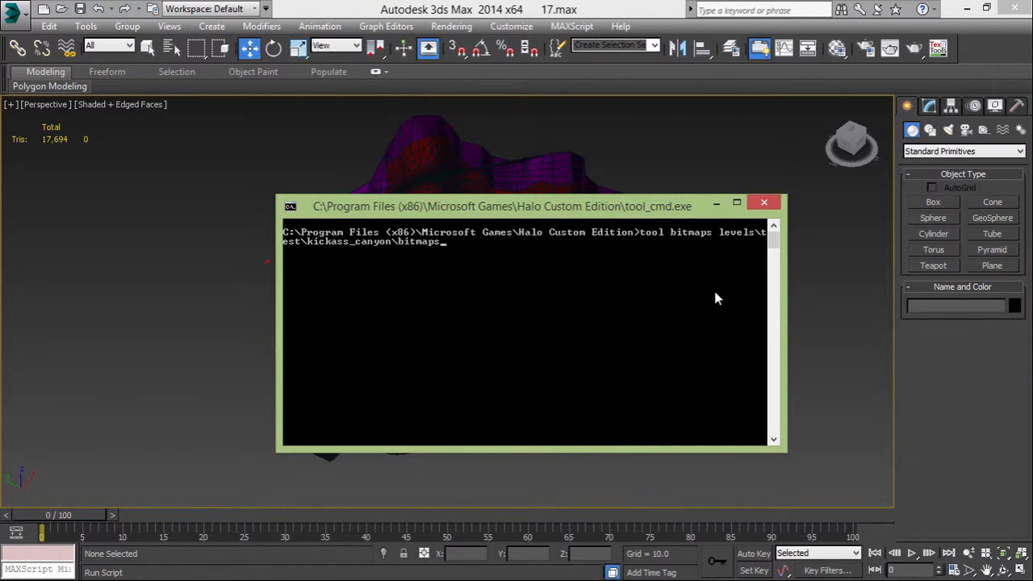
Compare the bitmaps folder's full address with the path in the pending tool_cmd command
{"action": "mouse_move", "coordinate": [1032, 158]}
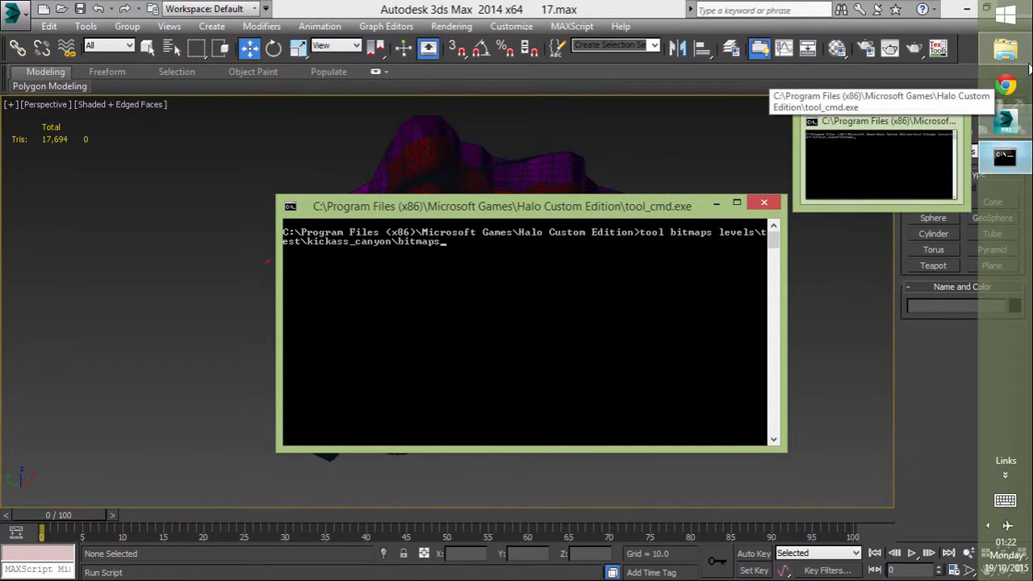
{"action": "mouse_move", "coordinate": [1005, 50]}
{"action": "left_click", "coordinate": [944, 52]}
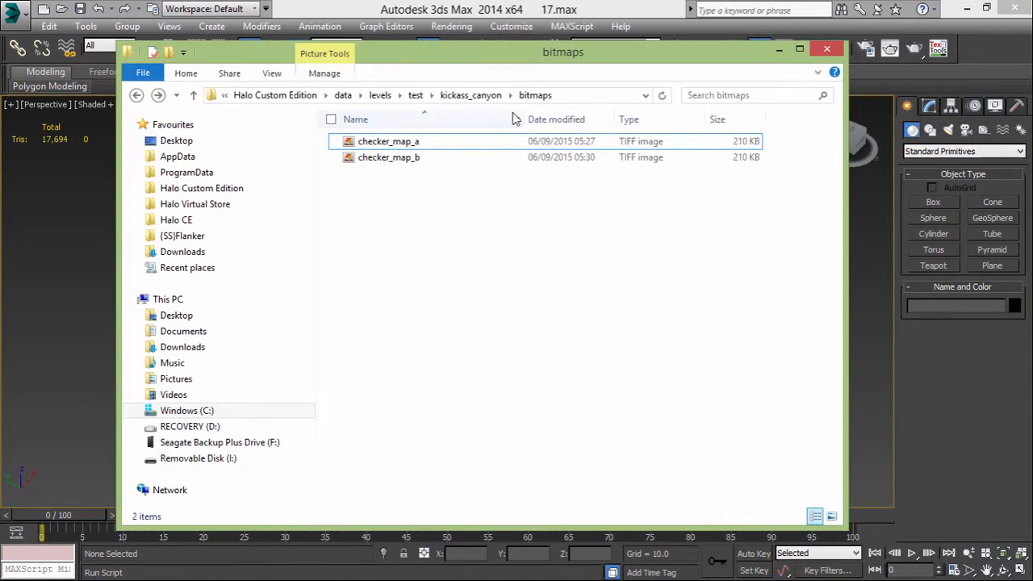
{"action": "left_click", "coordinate": [436, 96]}
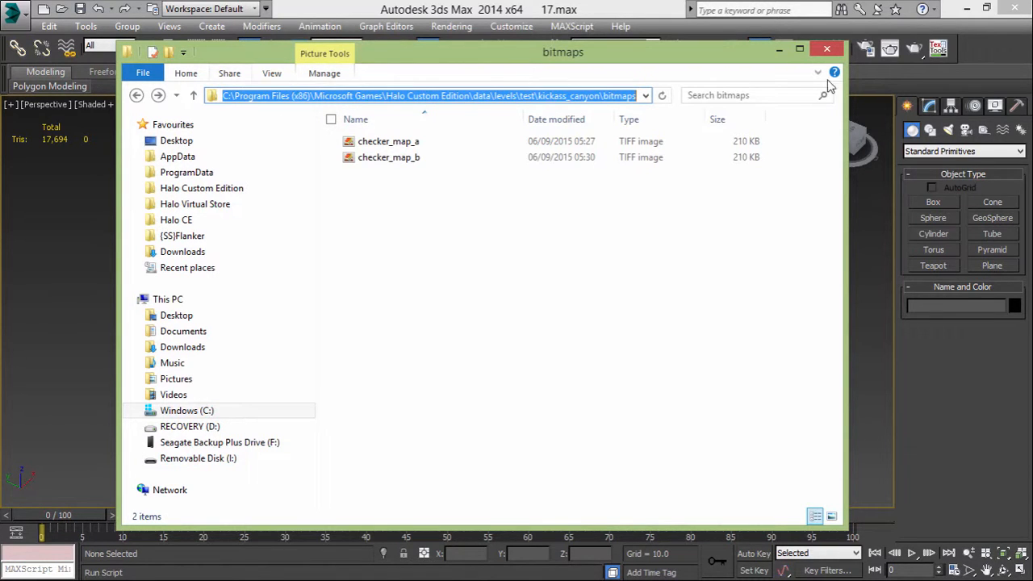
{"action": "left_click", "coordinate": [779, 53]}
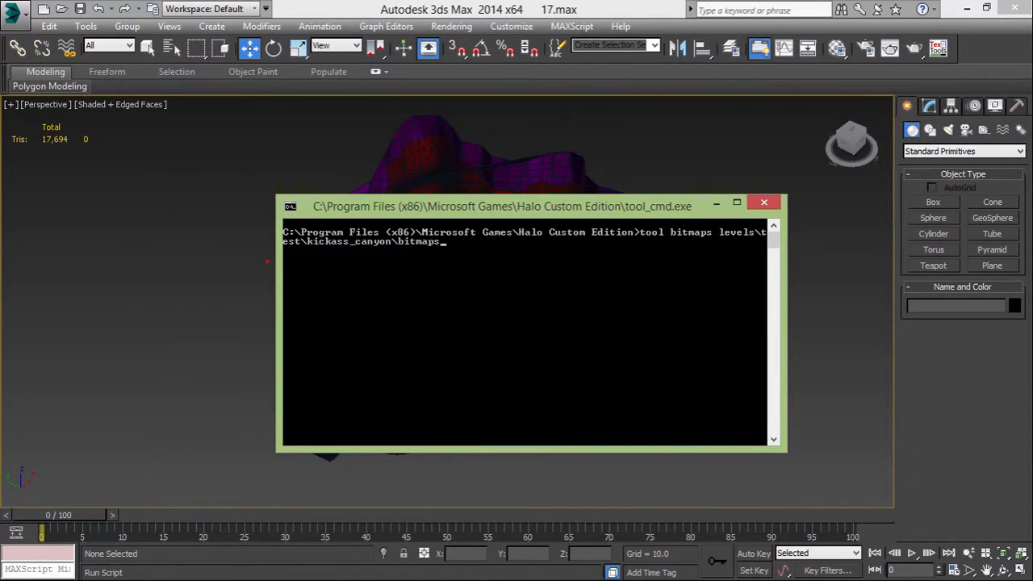
{"action": "mouse_move", "coordinate": [1032, 68]}
{"action": "left_click", "coordinate": [982, 63]}
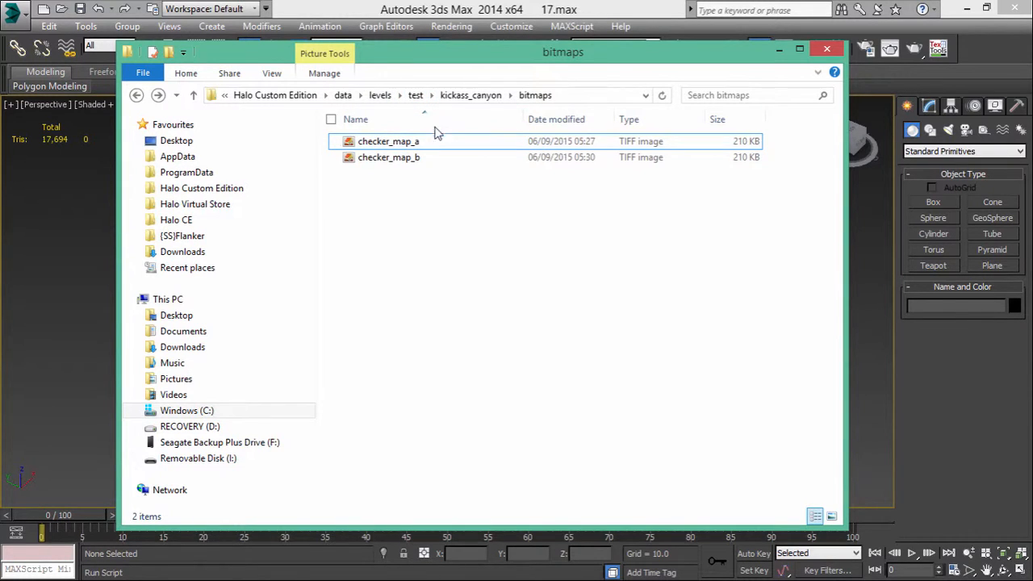
{"action": "left_click", "coordinate": [780, 50]}
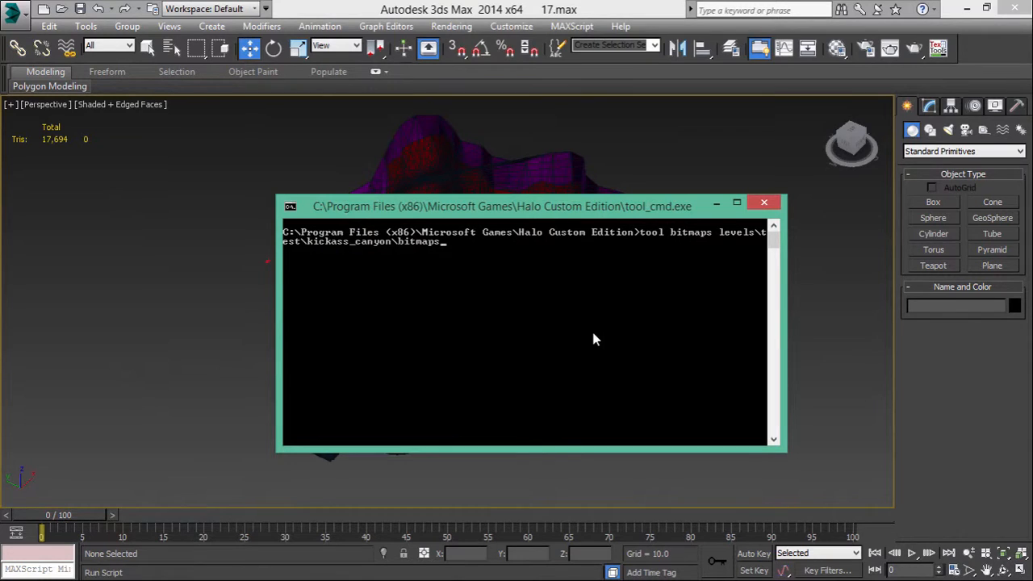
Run the tool bitmaps command and clear the tool_cmd output with cls
{"action": "key", "text": "Return"}
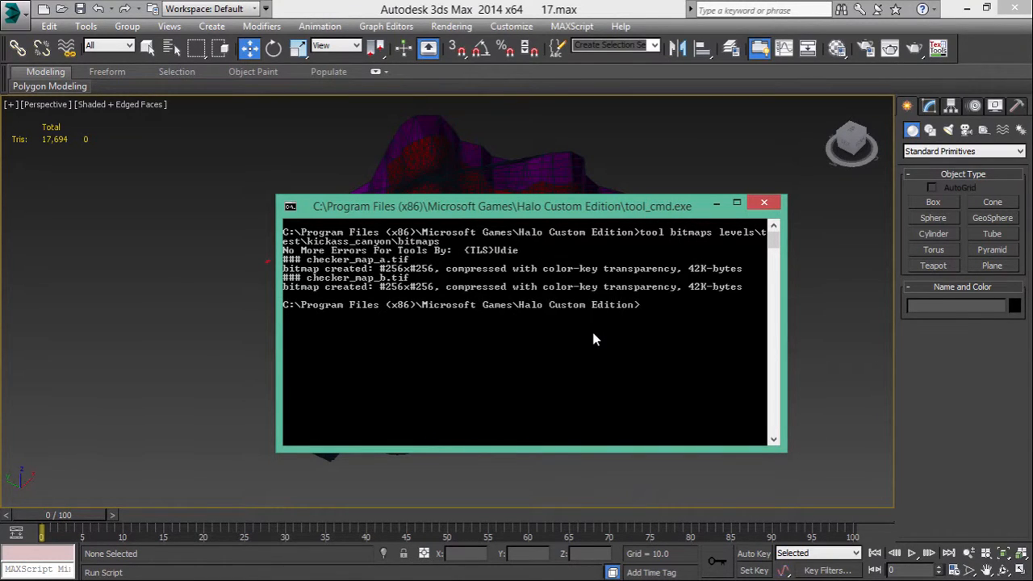
{"action": "left_click_drag", "start_coordinate": [593, 206], "coordinate": [584, 187]}
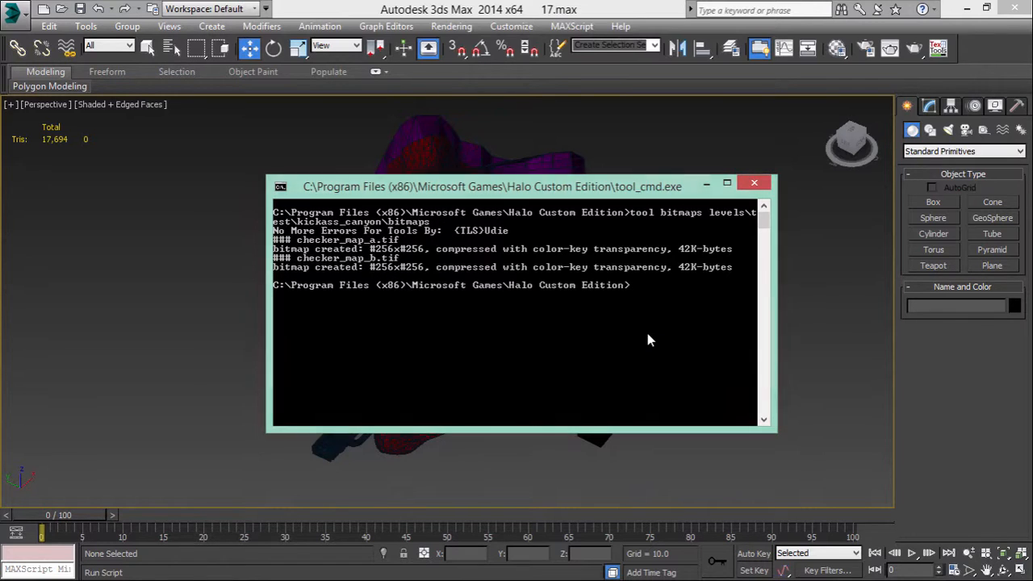
{"action": "type", "text": "cls"}
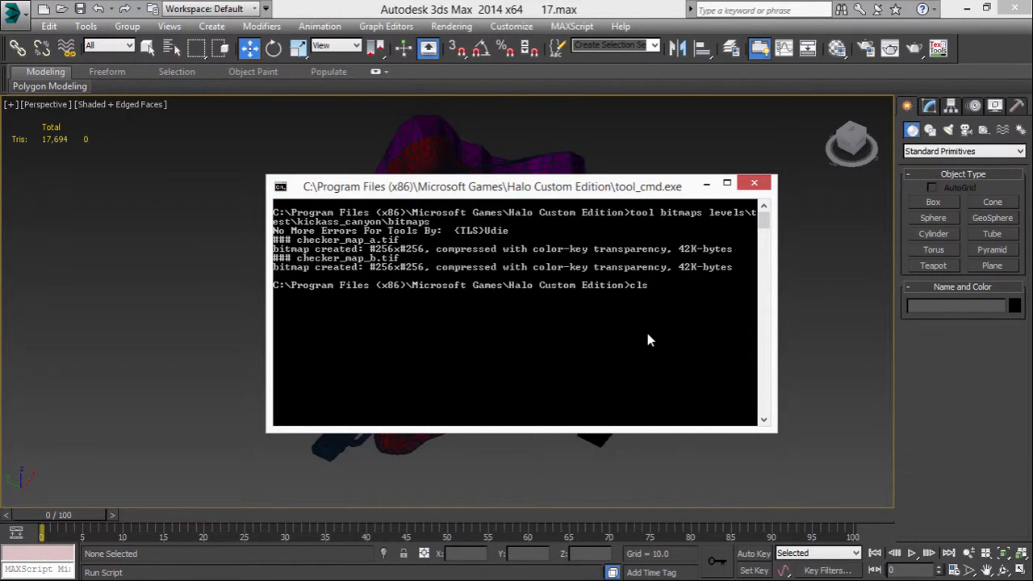
{"action": "key", "text": "Return"}
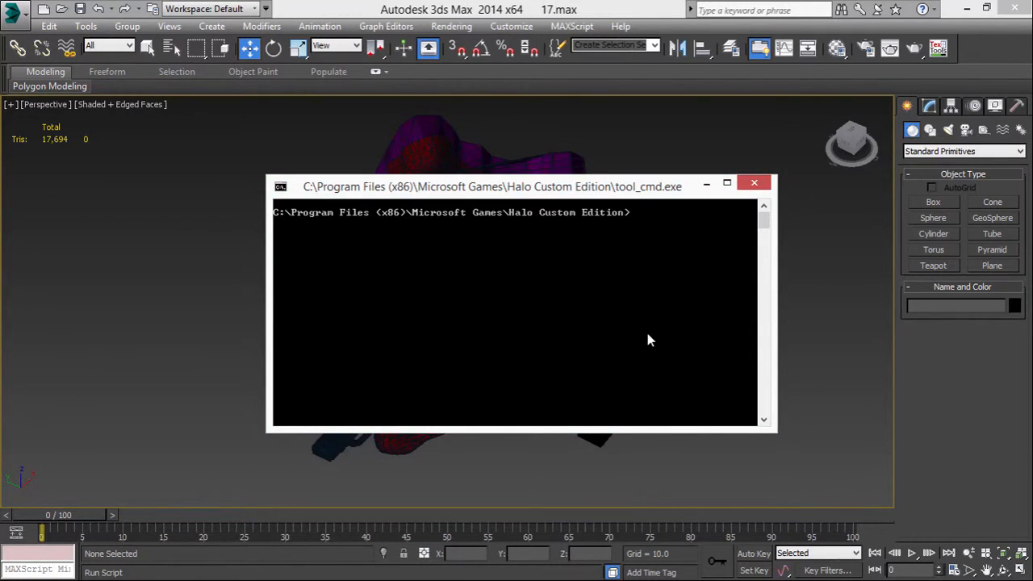
Begin the command tool structure in tool_cmd and go to the level's kickass_canyon data folder in File Explorer
{"action": "type", "text": "tool structure"}
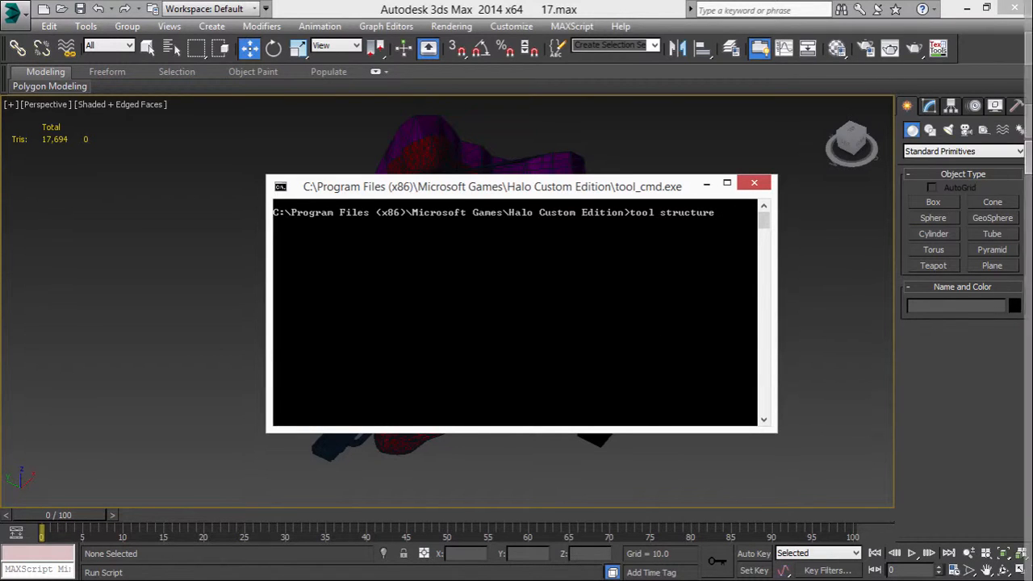
{"action": "left_click", "coordinate": [1008, 52]}
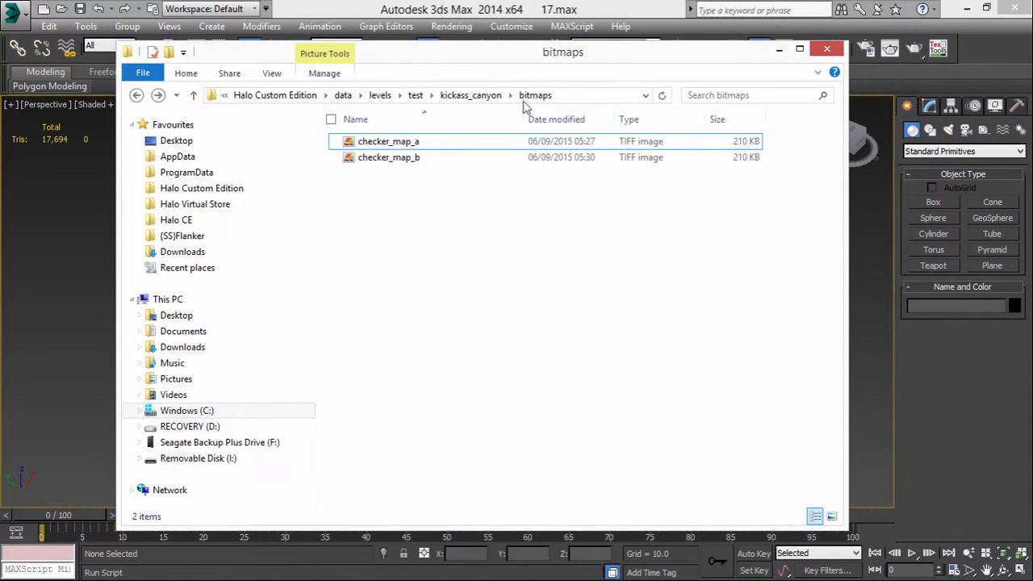
{"action": "left_click", "coordinate": [473, 97]}
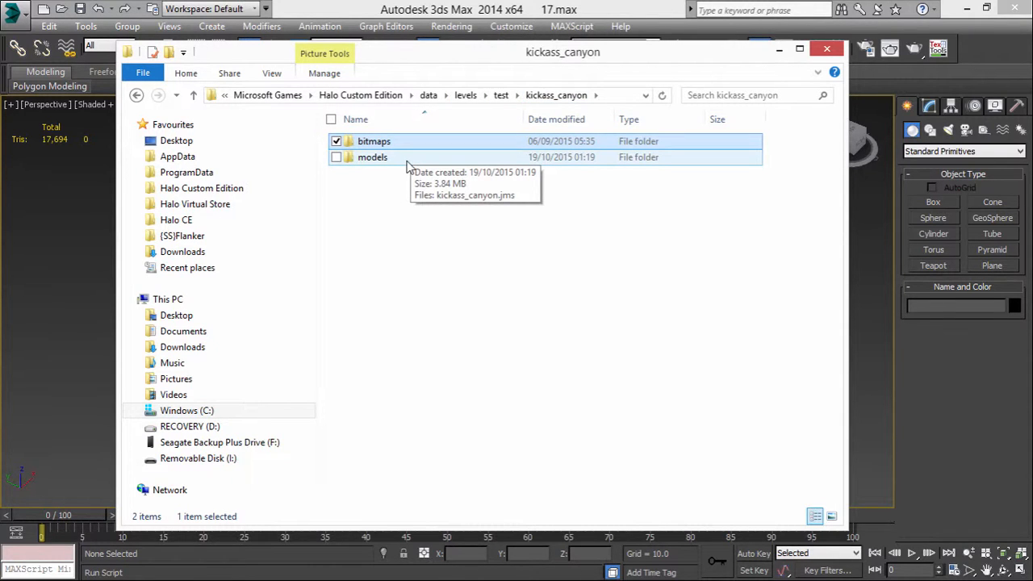
{"action": "left_click", "coordinate": [510, 252]}
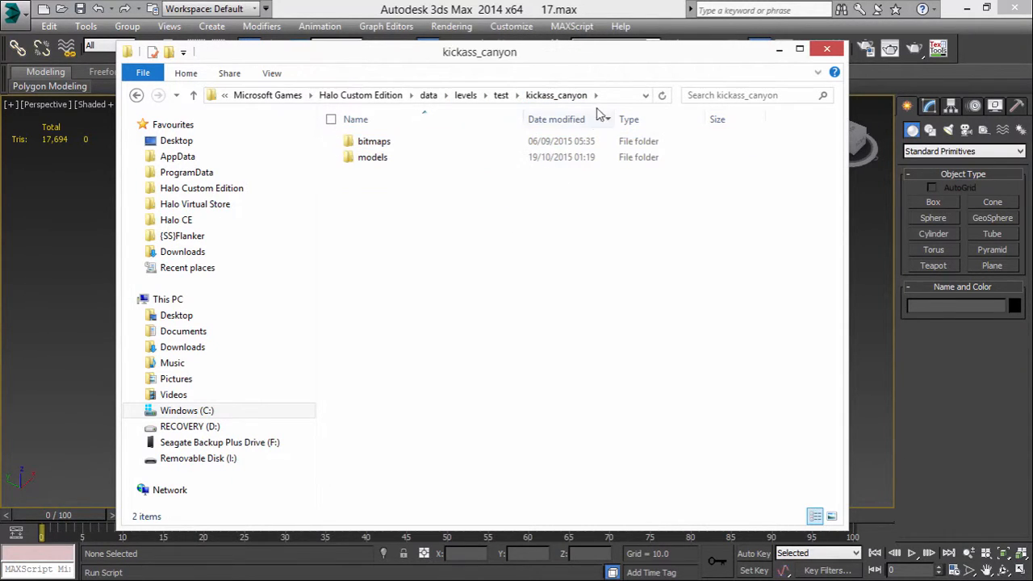
{"action": "left_click", "coordinate": [501, 96]}
{"action": "double_click", "coordinate": [392, 301]}
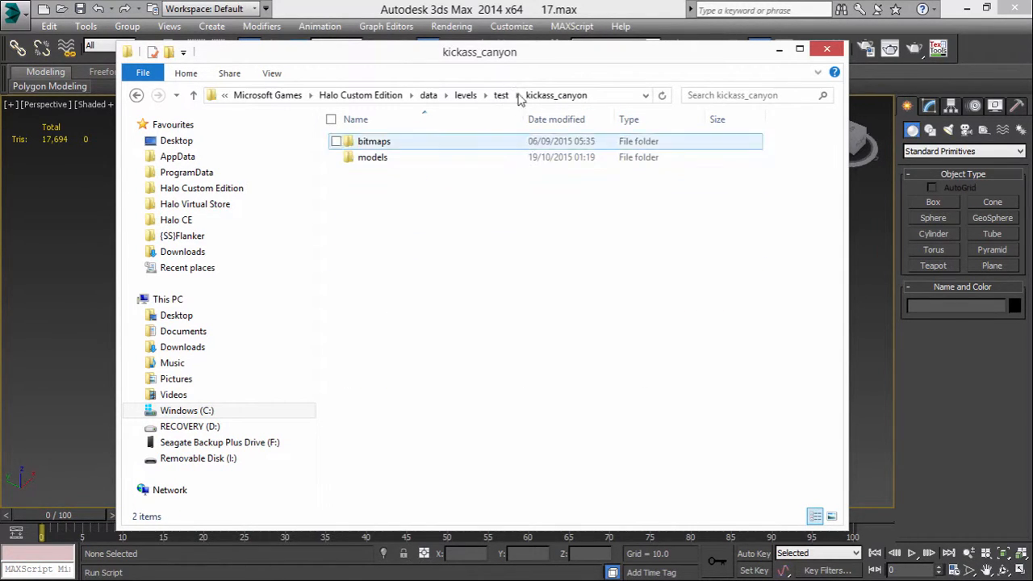
Copy levels\test\kickass_canyon from the level folder's address and paste it after tool structure in tool_cmd
{"action": "left_click", "coordinate": [625, 97]}
{"action": "left_click_drag", "start_coordinate": [623, 97], "coordinate": [503, 103]}
{"action": "right_click", "coordinate": [505, 98]}
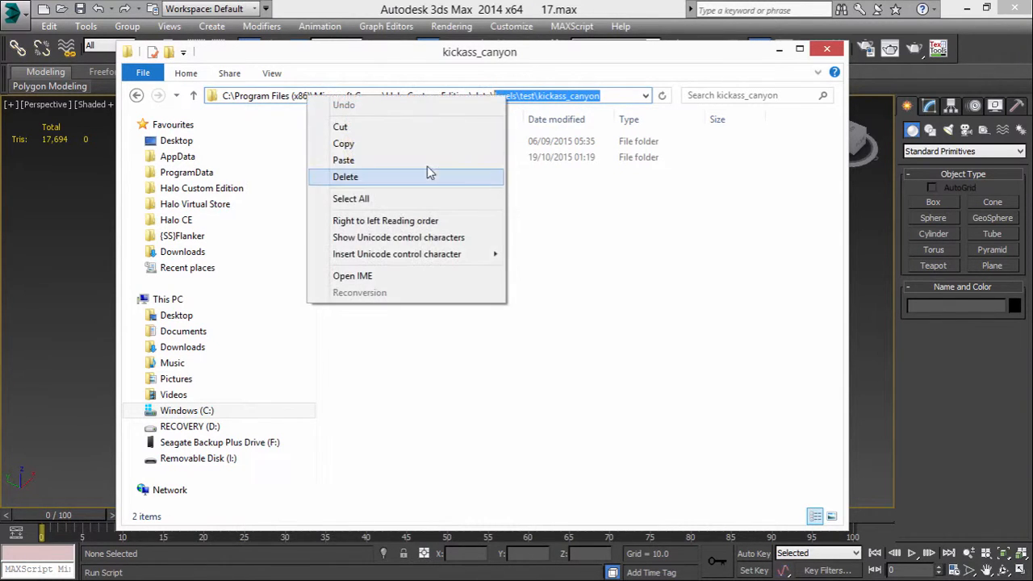
{"action": "left_click", "coordinate": [399, 151]}
{"action": "left_click", "coordinate": [779, 49]}
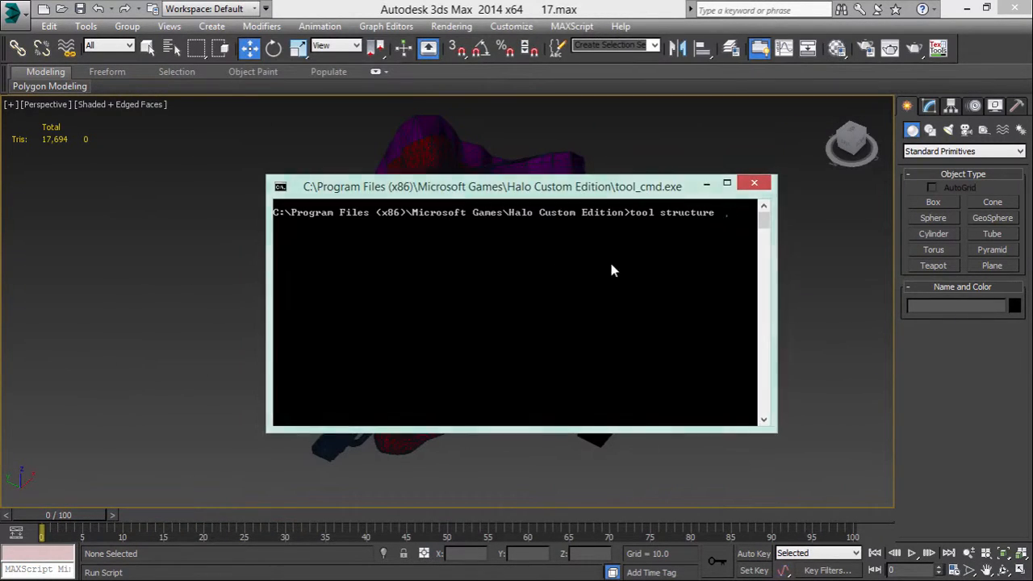
{"action": "key", "text": "ctrl+v"}
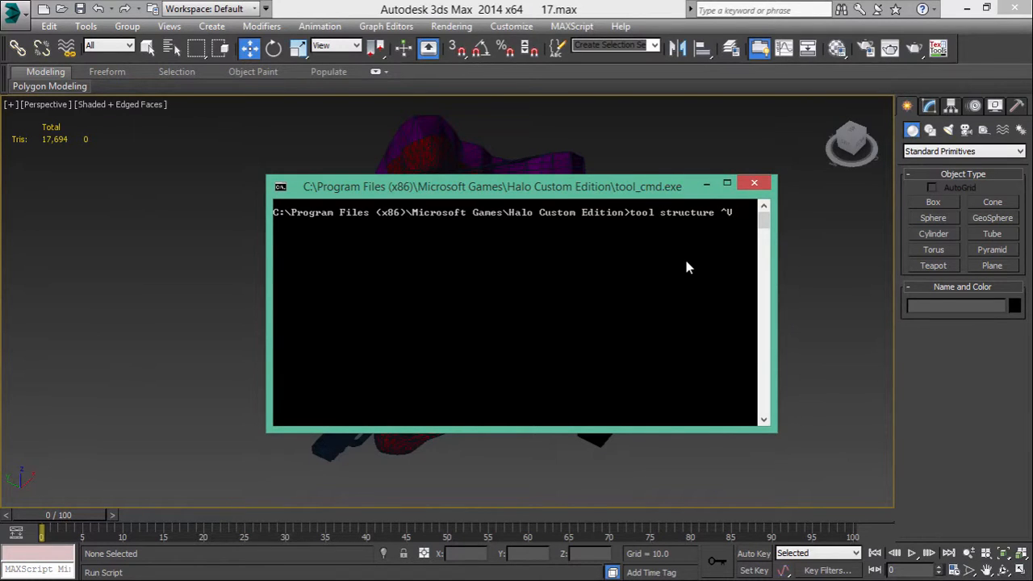
{"action": "key", "text": "BackSpace"}
{"action": "right_click", "coordinate": [685, 267]}
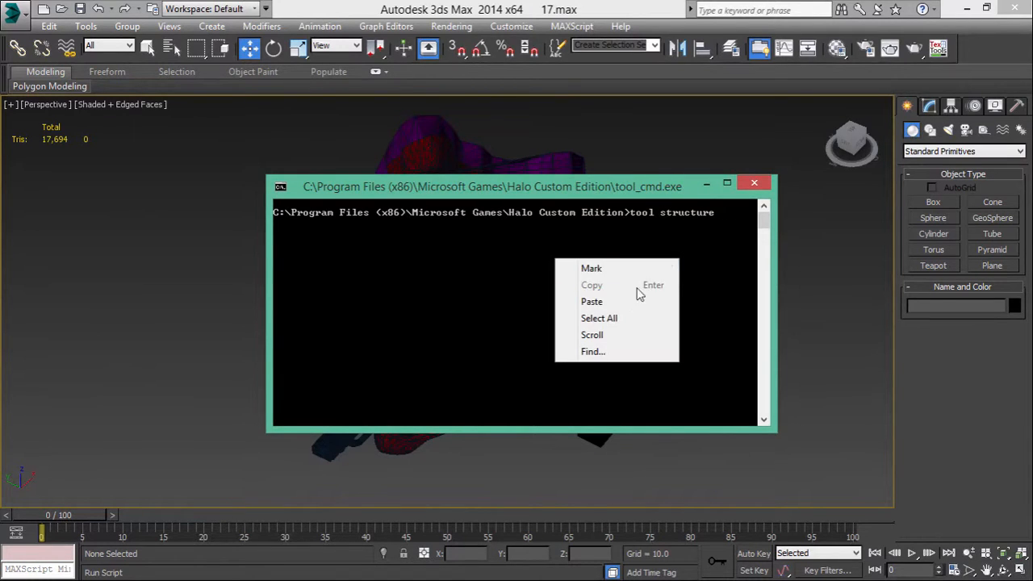
{"action": "left_click", "coordinate": [597, 300]}
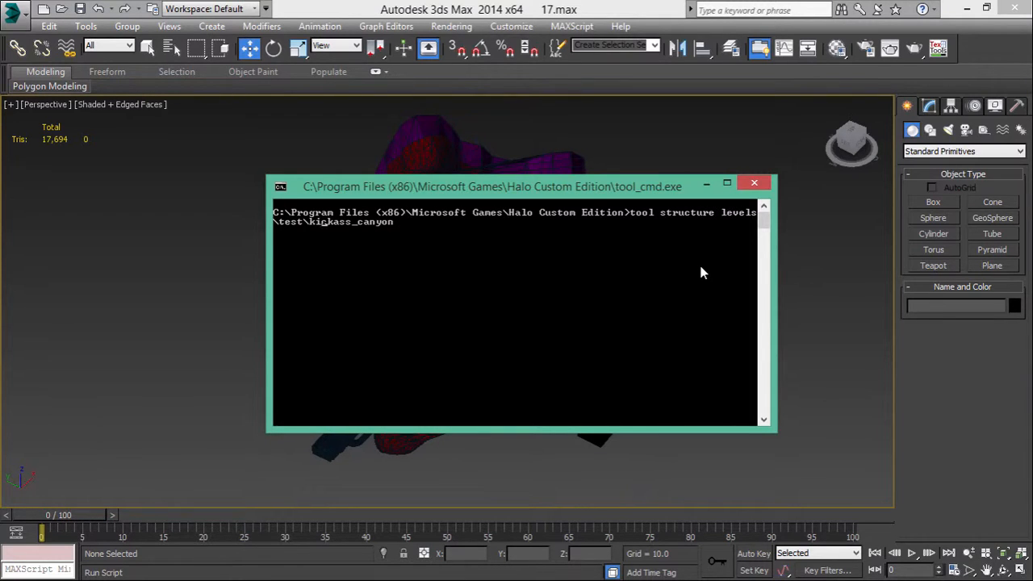
Look up the JMS file's name in the level's models folder, append kickass_canyon to the tool structure command and run it
{"action": "key", "text": "Right"}
{"action": "key", "text": "Right"}
{"action": "key", "text": "Right"}
{"action": "key", "text": "Right"}
{"action": "key", "text": "Right"}
{"action": "key", "text": "Right"}
{"action": "key", "text": "Right"}
{"action": "key", "text": "Right"}
{"action": "key", "text": "Right"}
{"action": "key", "text": "Right"}
{"action": "key", "text": "Right"}
{"action": "key", "text": "Right"}
{"action": "left_click", "coordinate": [1005, 49]}
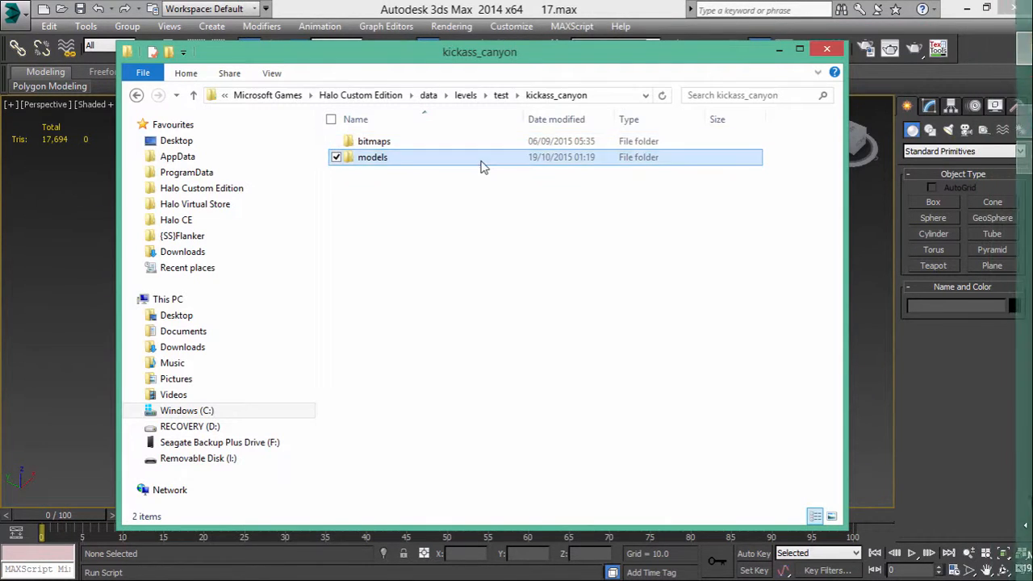
{"action": "double_click", "coordinate": [480, 157]}
{"action": "left_click", "coordinate": [355, 142]}
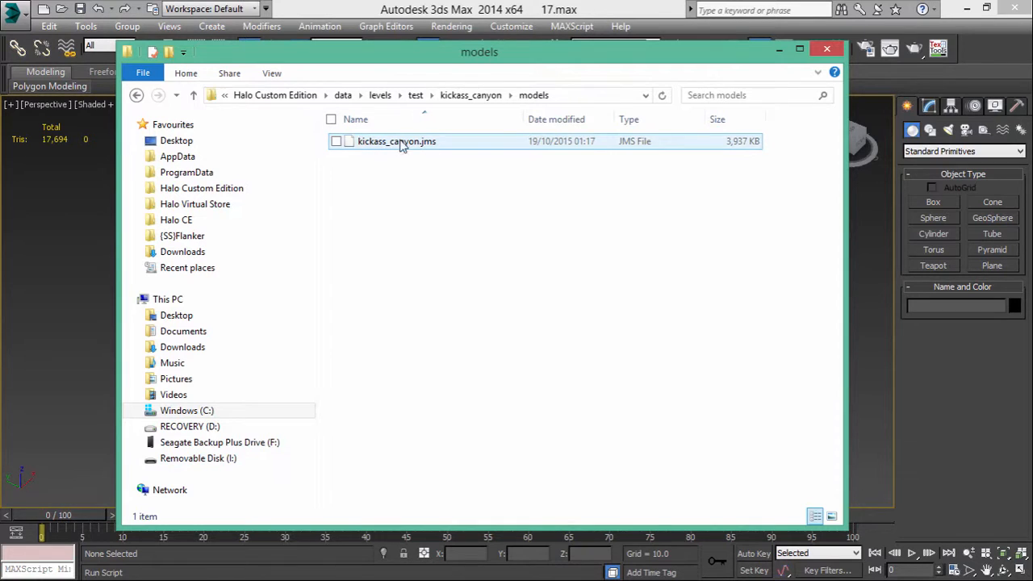
{"action": "left_click", "coordinate": [778, 49]}
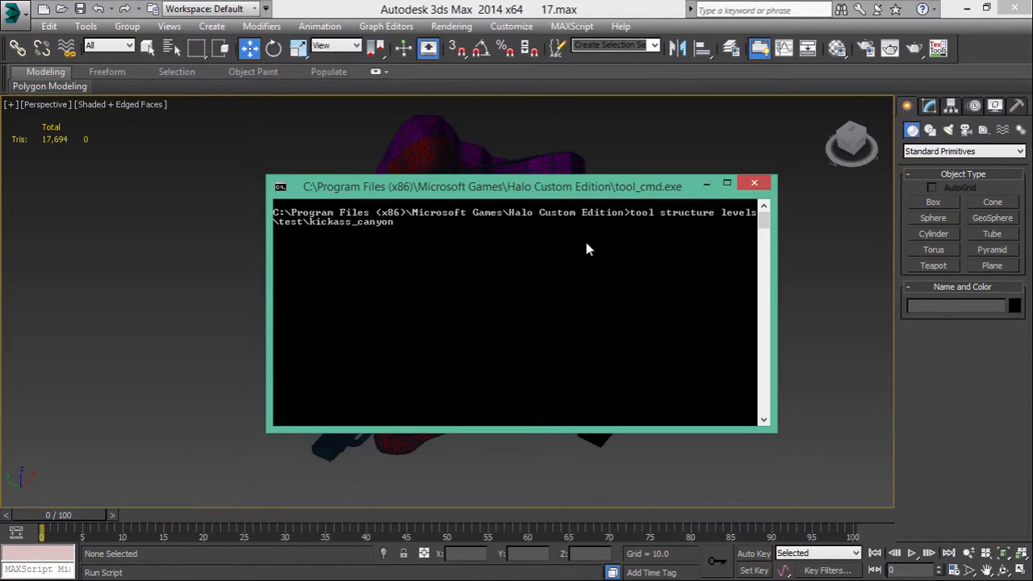
{"action": "type", "text": "kickass_canyon"}
{"action": "key", "text": "Return"}
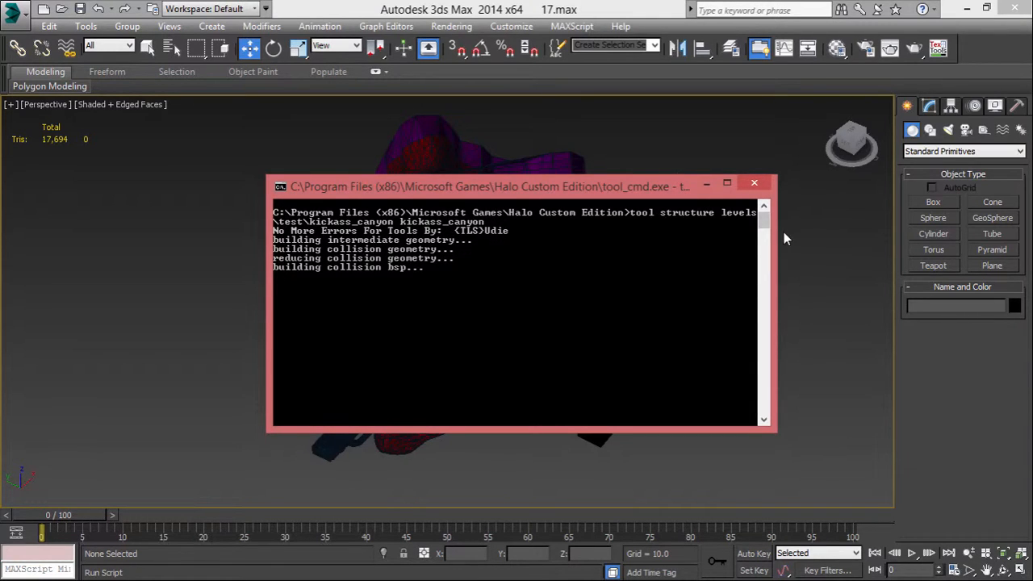
{"action": "mouse_move", "coordinate": [1017, 38]}
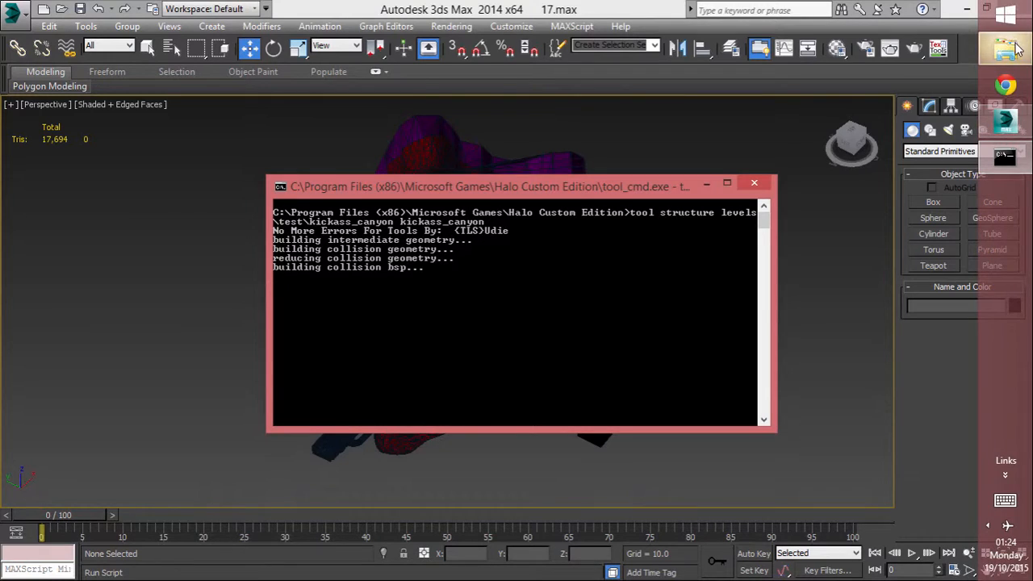
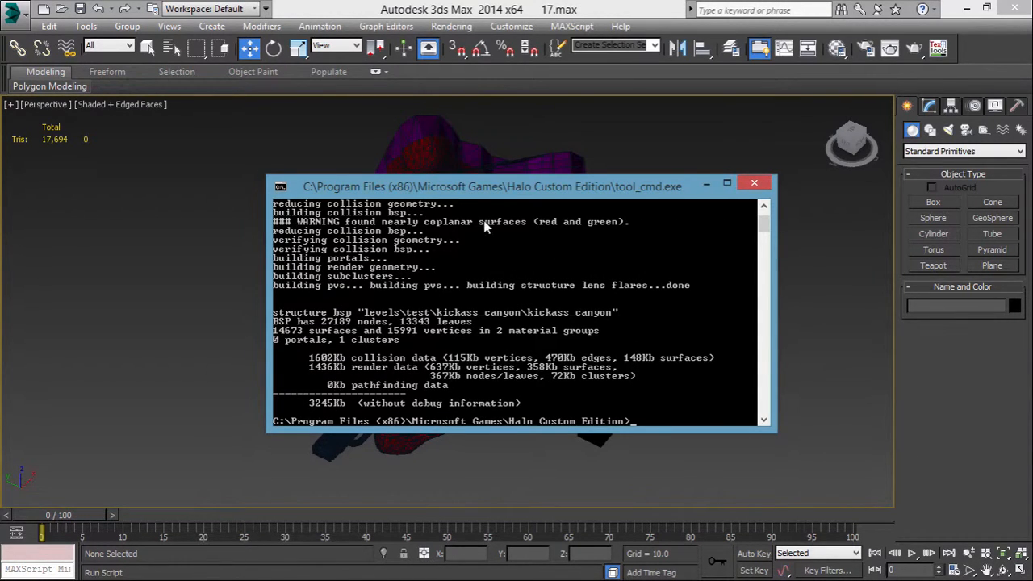
Review the structure compile output in tool_cmd and clear it with cls
{"action": "scroll", "coordinate": [506, 247], "scroll_direction": "up", "scroll_amount": 1}
{"action": "scroll", "coordinate": [521, 311], "scroll_direction": "down", "scroll_amount": 1}
{"action": "left_click_drag", "start_coordinate": [762, 222], "coordinate": [762, 224]}
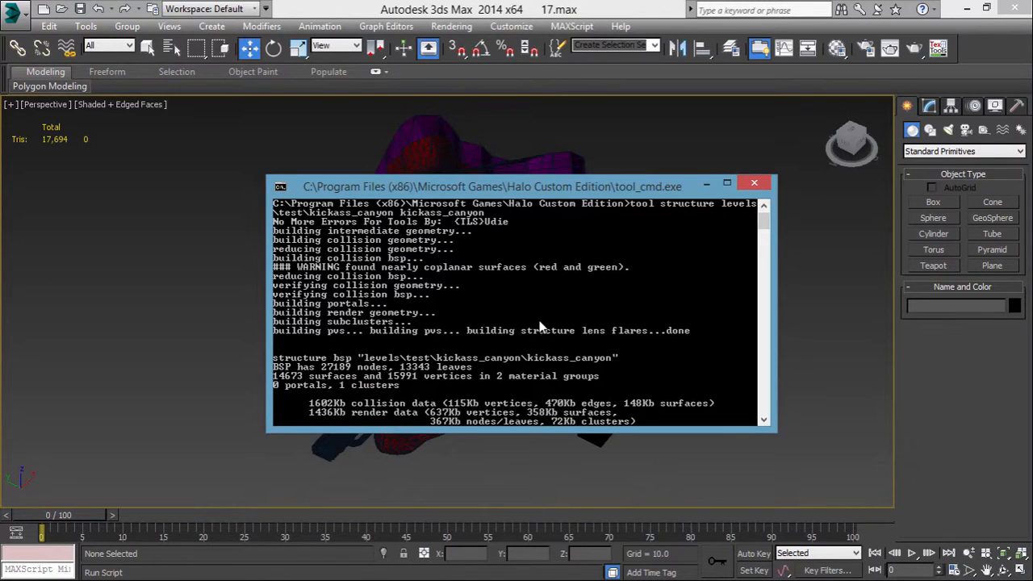
{"action": "scroll", "coordinate": [544, 327], "scroll_direction": "down", "scroll_amount": 1}
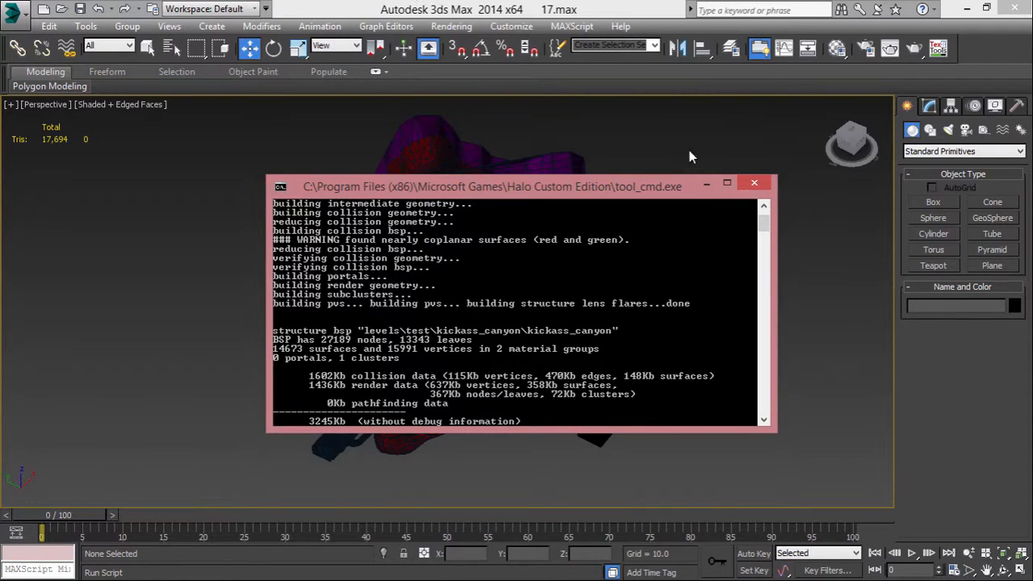
{"action": "scroll", "coordinate": [498, 301], "scroll_direction": "up", "scroll_amount": 1}
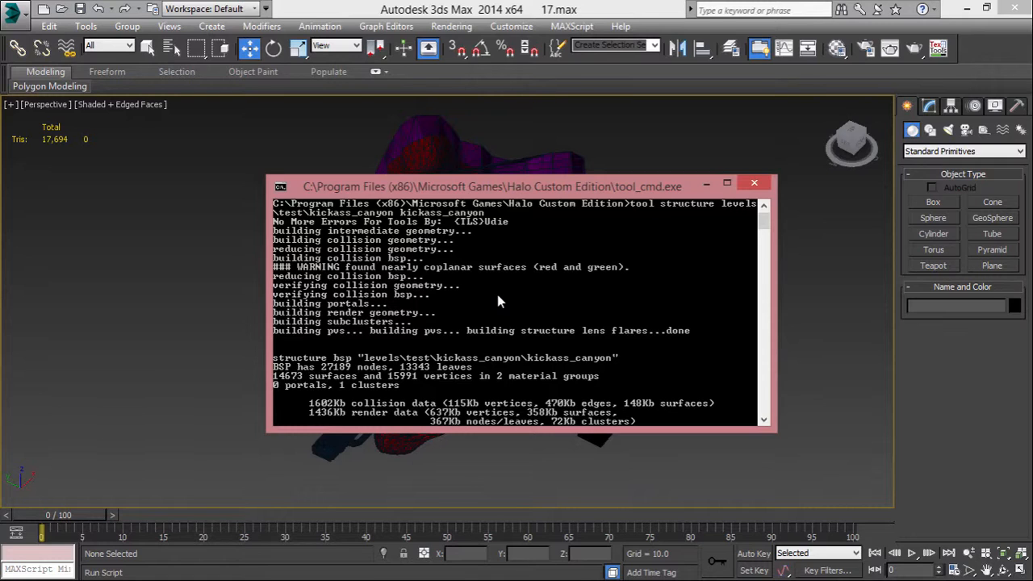
{"action": "scroll", "coordinate": [496, 302], "scroll_direction": "up", "scroll_amount": 1}
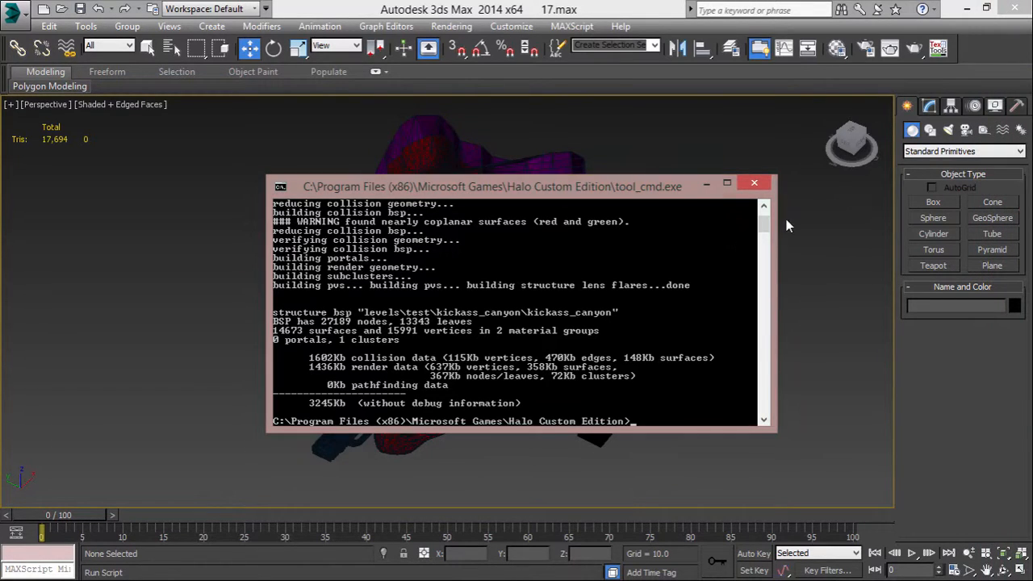
{"action": "left_click", "coordinate": [722, 234]}
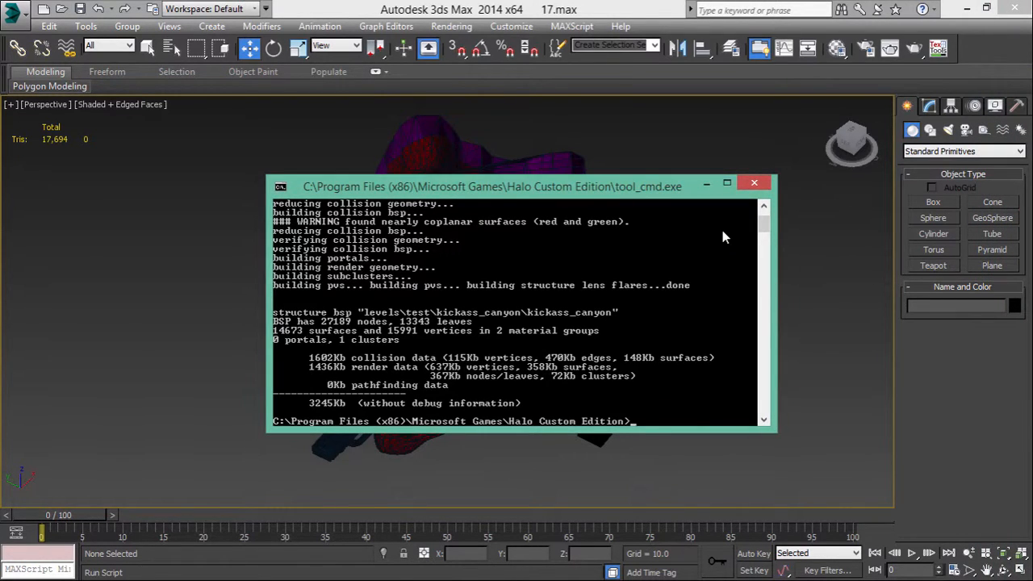
{"action": "type", "text": "cls"}
{"action": "key", "text": "Return"}
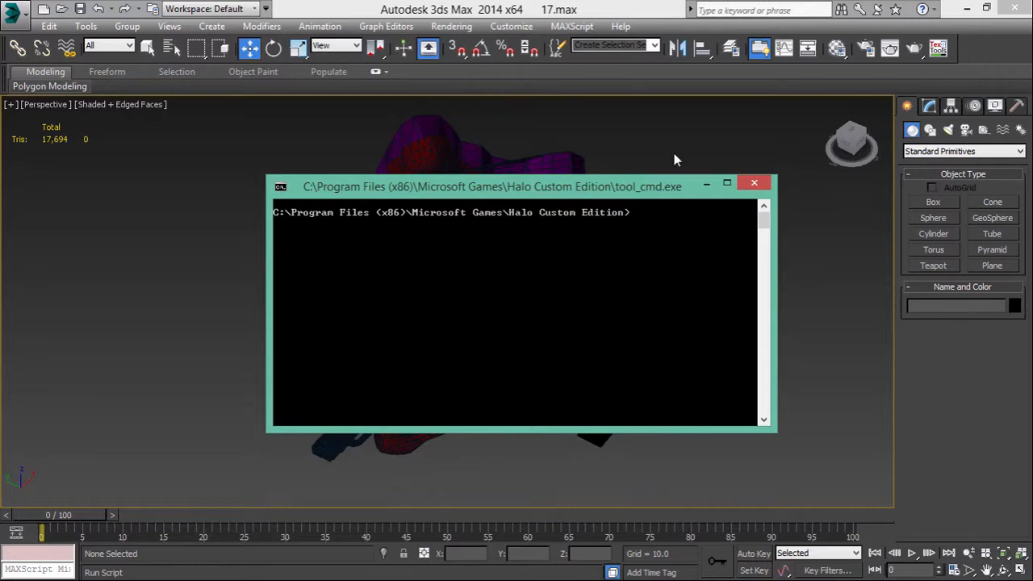
Delete the shaders folder from tags\levels\test\kickass_canyon in the Halo Custom Edition directory and close File Explorer
{"action": "left_click", "coordinate": [1006, 48]}
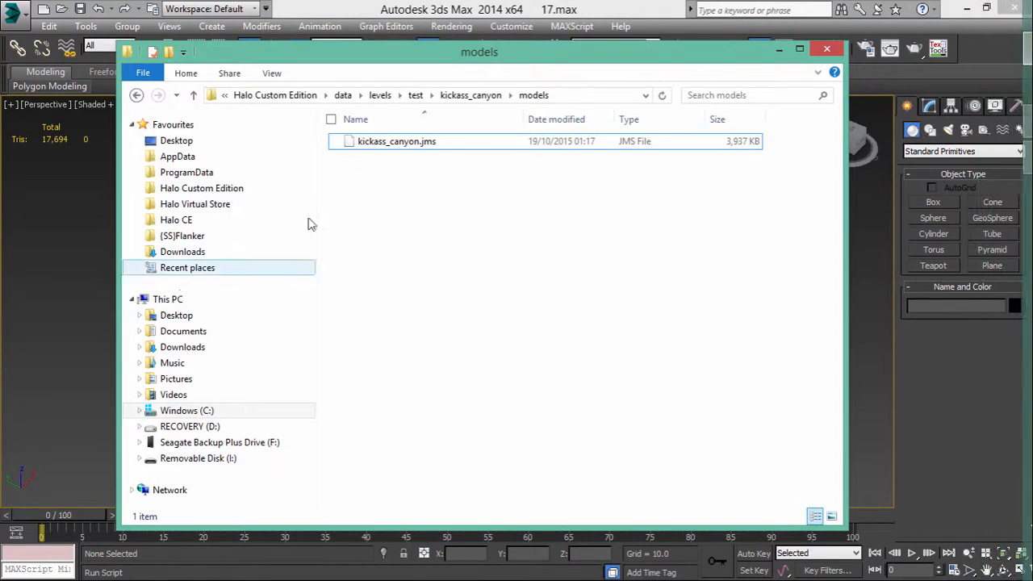
{"action": "left_click", "coordinate": [314, 99]}
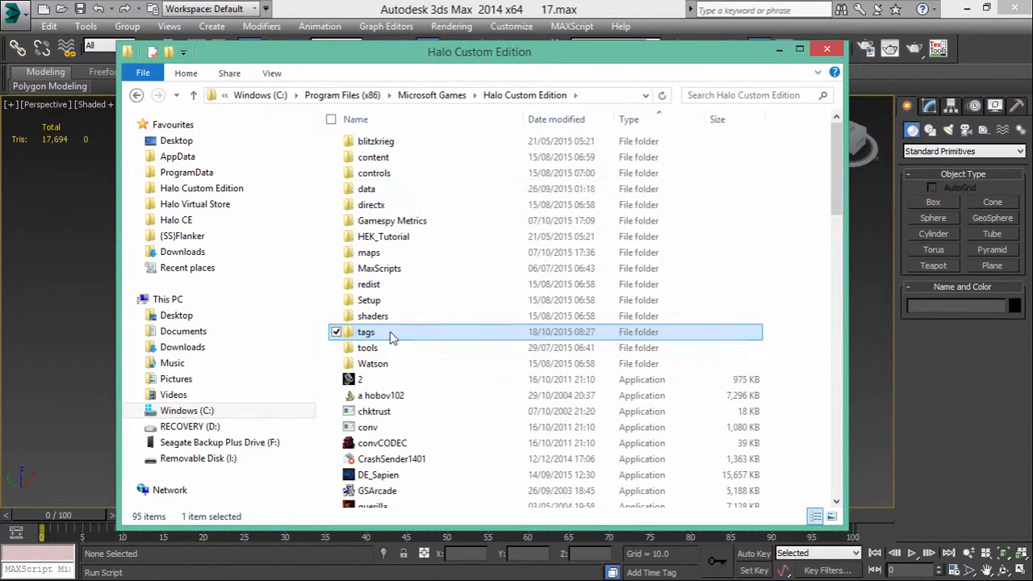
{"action": "double_click", "coordinate": [393, 333]}
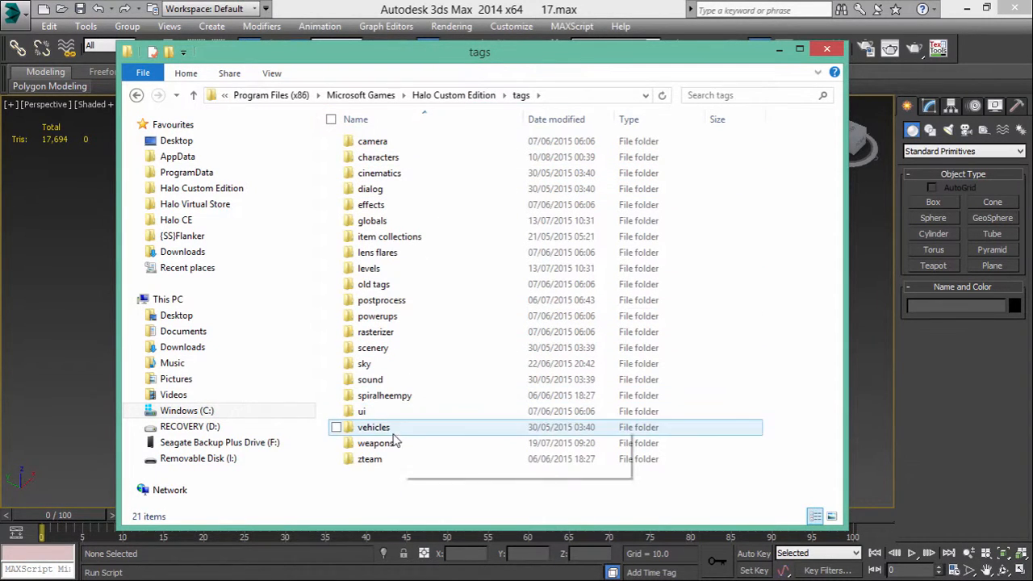
{"action": "double_click", "coordinate": [395, 269]}
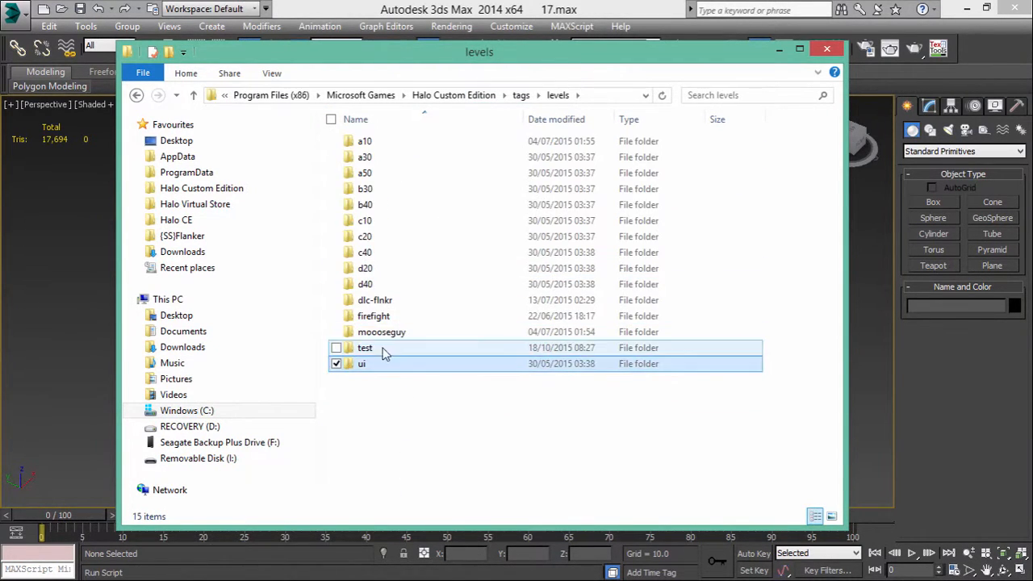
{"action": "double_click", "coordinate": [386, 351]}
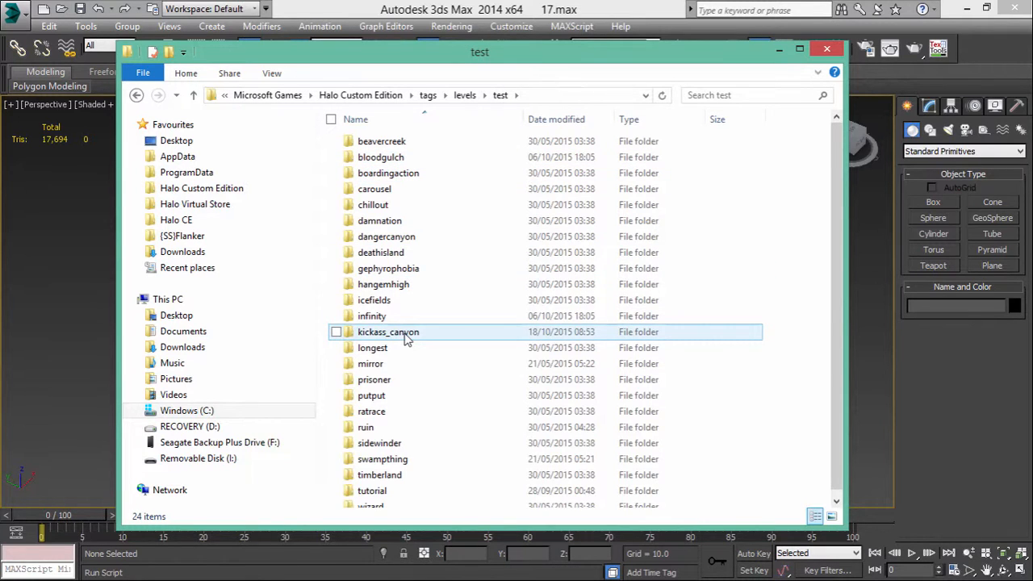
{"action": "double_click", "coordinate": [349, 333]}
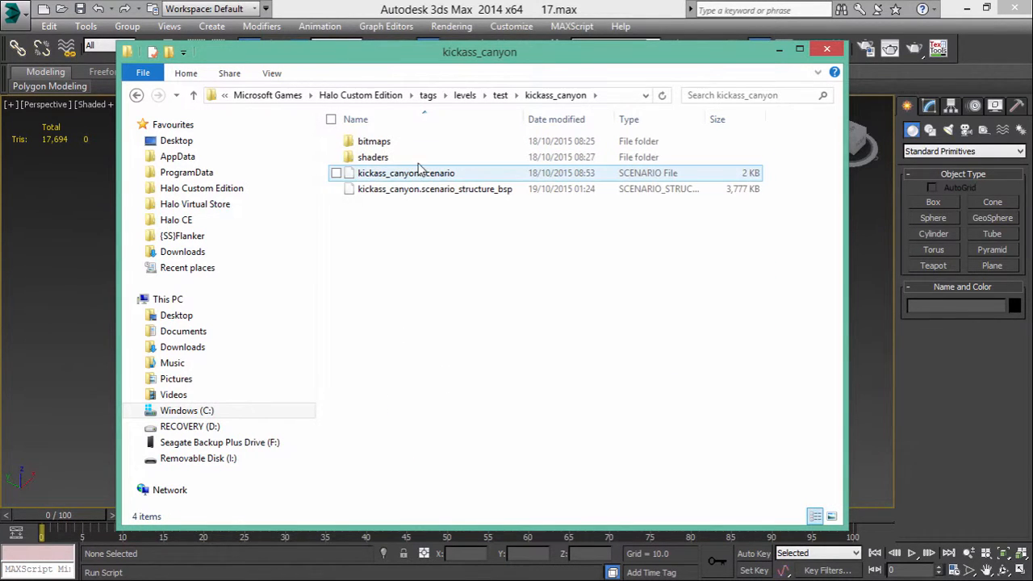
{"action": "left_click", "coordinate": [418, 158]}
{"action": "right_click", "coordinate": [420, 160]}
{"action": "left_click", "coordinate": [353, 424]}
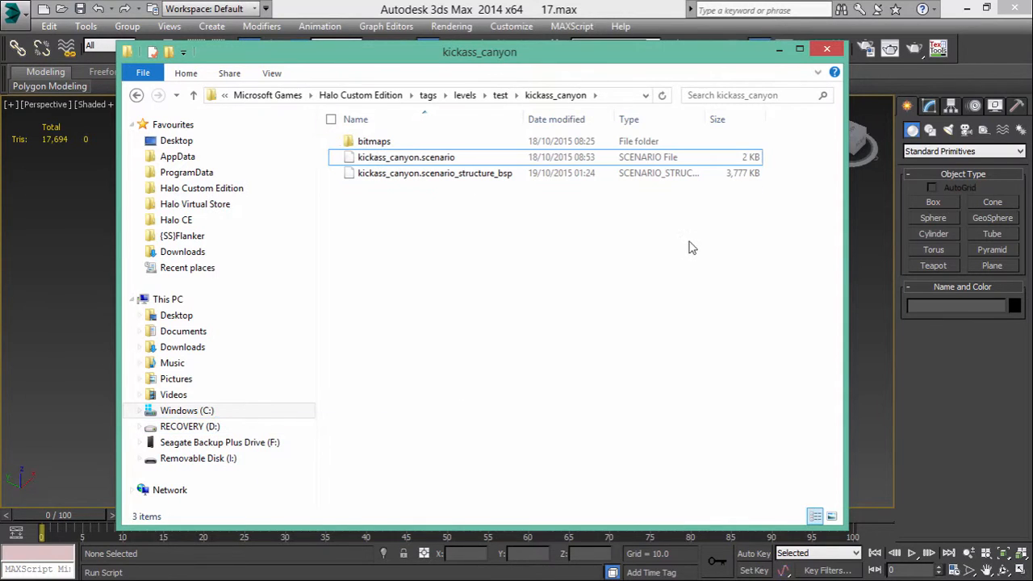
{"action": "left_click", "coordinate": [840, 51]}
Clear tool_cmd with cls and rerun tool structure levels\test\kickass_canyon kickass_canyon
{"action": "left_click", "coordinate": [585, 268]}
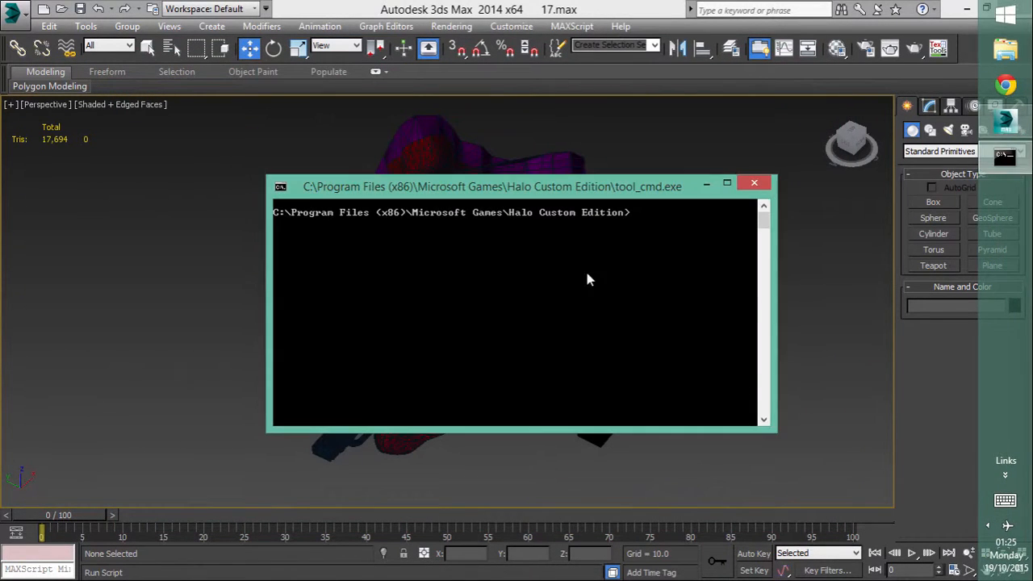
{"action": "type", "text": "cls"}
{"action": "key", "text": "Return"}
{"action": "key", "text": "Up"}
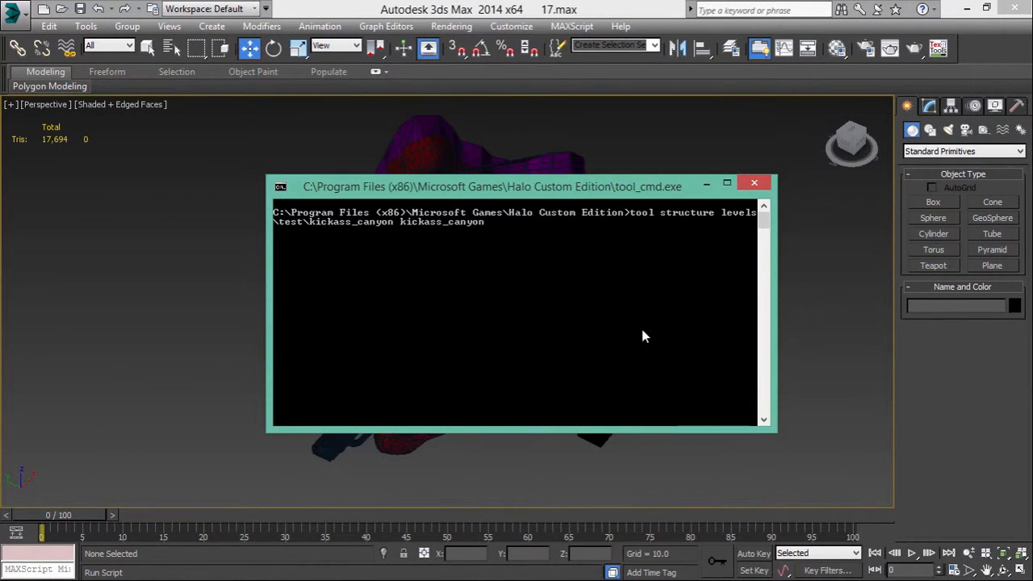
{"action": "key", "text": "Return"}
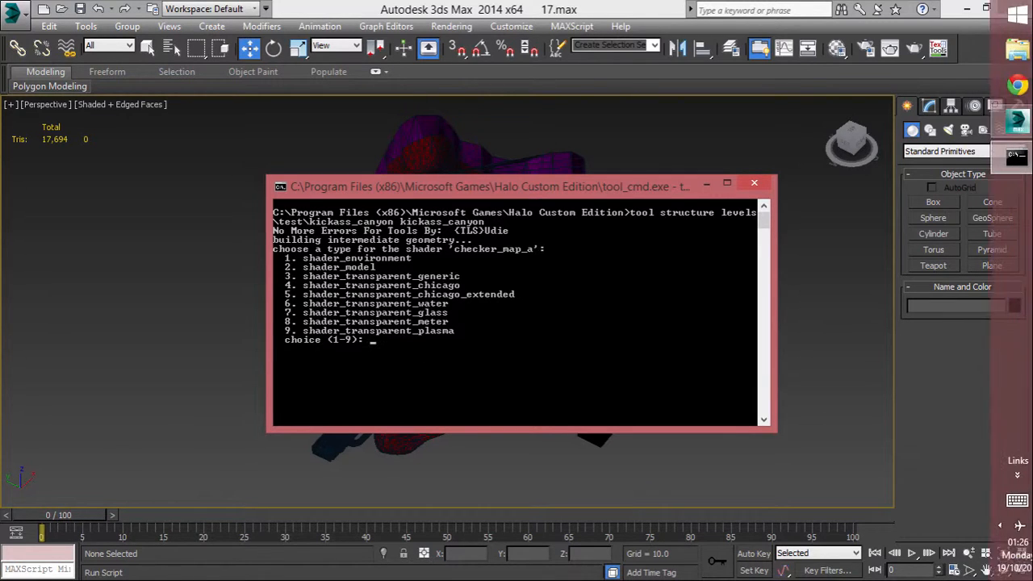
Move the tool_cmd window aside to view the canyon model's materials, and bring it back over the viewport
{"action": "left_click_drag", "start_coordinate": [572, 186], "coordinate": [501, 443]}
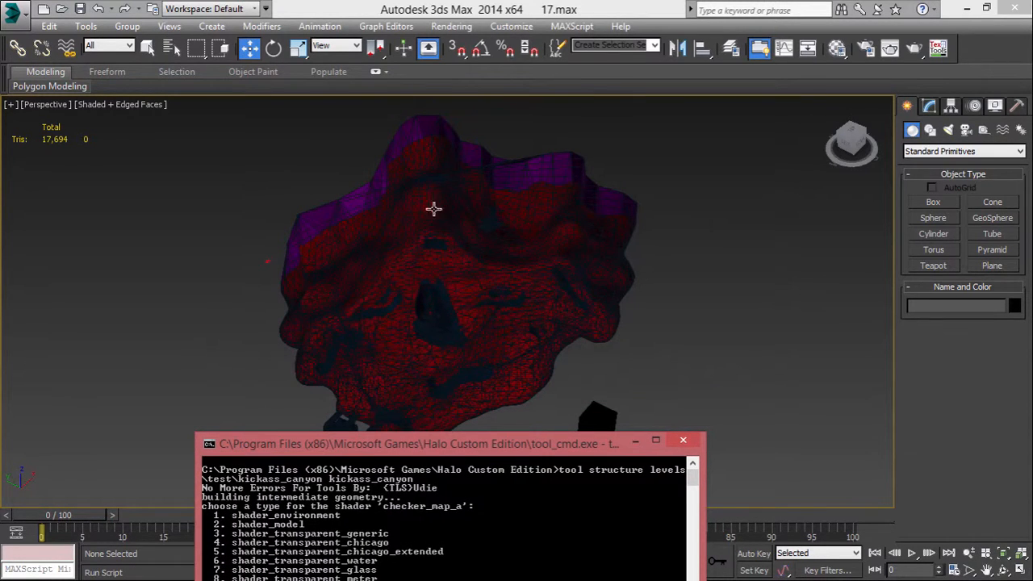
{"action": "left_click_drag", "start_coordinate": [429, 448], "coordinate": [443, 176]}
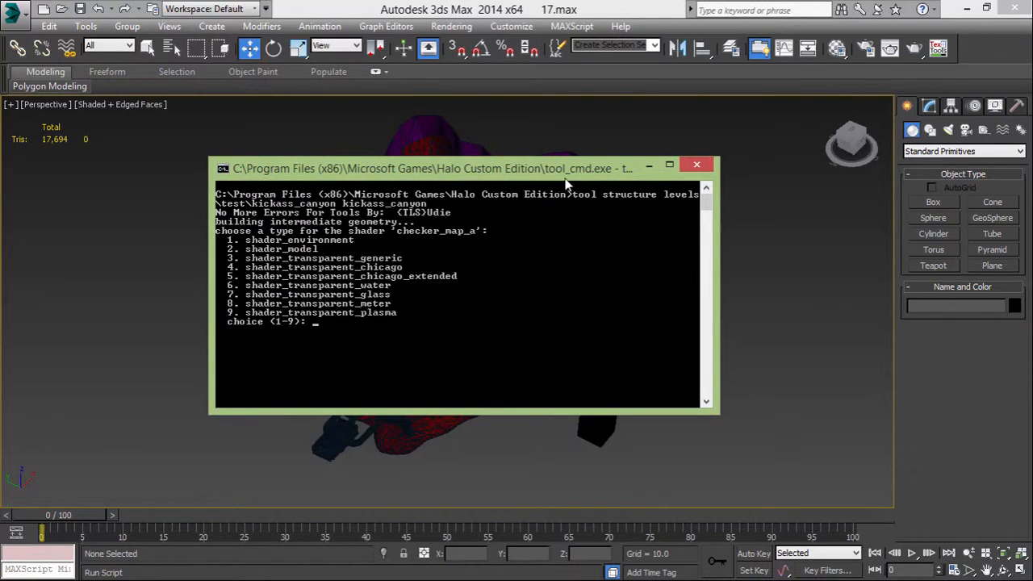
{"action": "mouse_move", "coordinate": [565, 184]}
{"action": "left_mouse_down"}
{"action": "mouse_move", "coordinate": [516, 485]}
{"action": "mouse_move", "coordinate": [504, 291]}
{"action": "mouse_move", "coordinate": [570, 196]}
{"action": "left_mouse_up"}
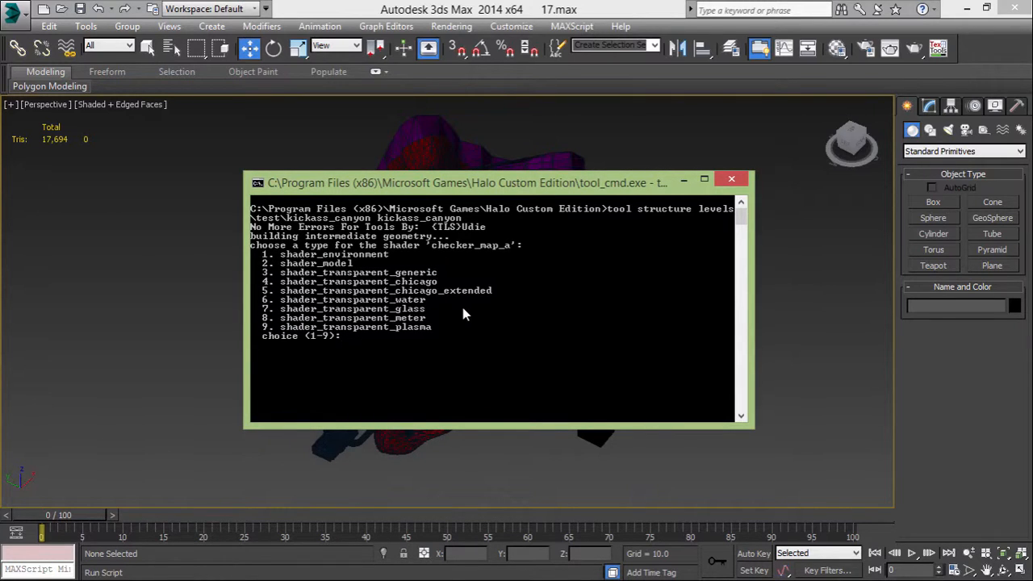
Choose type 1, shader_environment, for the shaders checker_map_a and checker_map_b, and clear the output with cls
{"action": "type", "text": "1"}
{"action": "key", "text": "Return"}
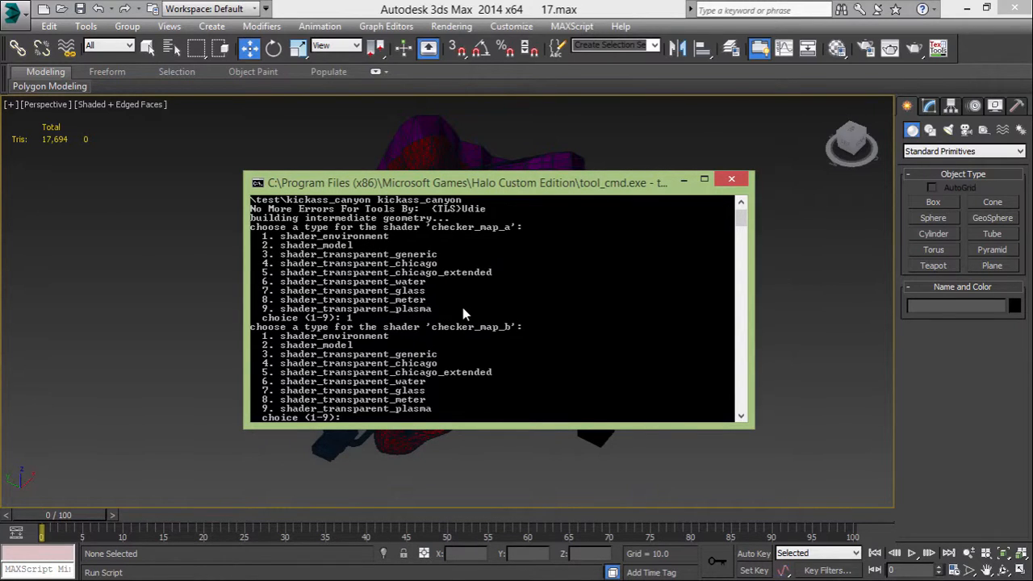
{"action": "type", "text": "1"}
{"action": "key", "text": "Return"}
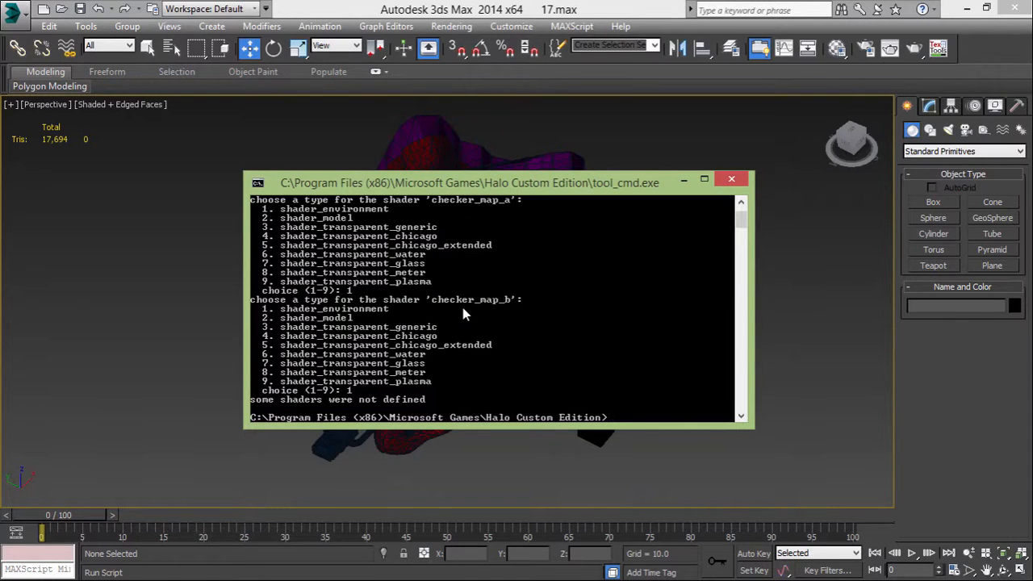
{"action": "type", "text": "cls"}
{"action": "key", "text": "Return"}
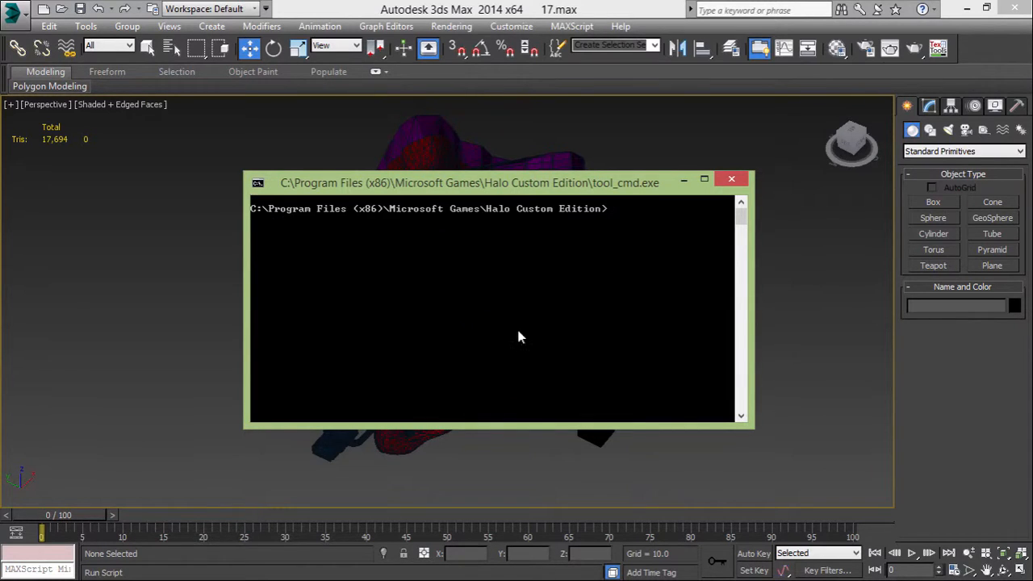
{"action": "left_click", "coordinate": [684, 182]}
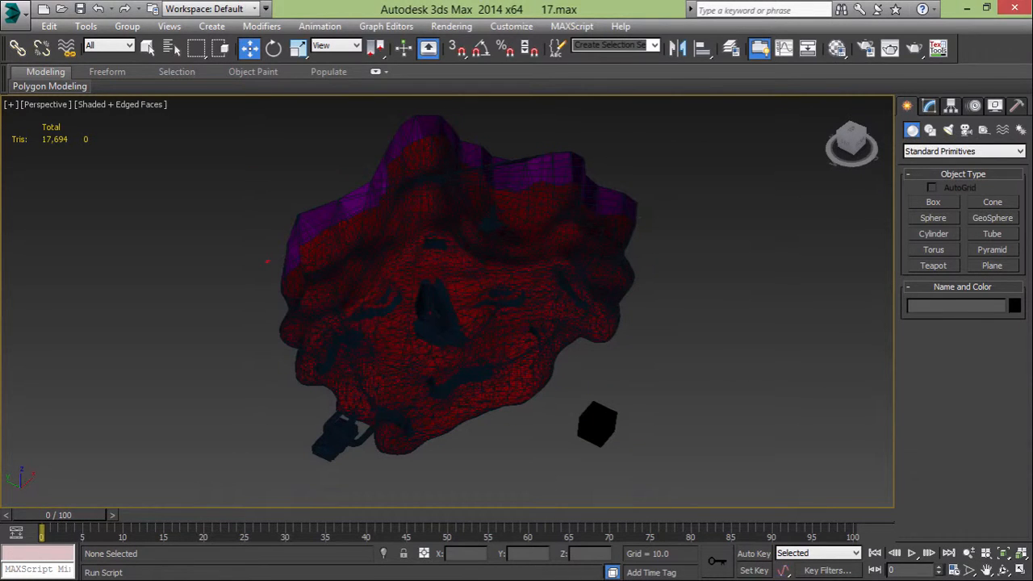
{"action": "left_click", "coordinate": [1009, 159]}
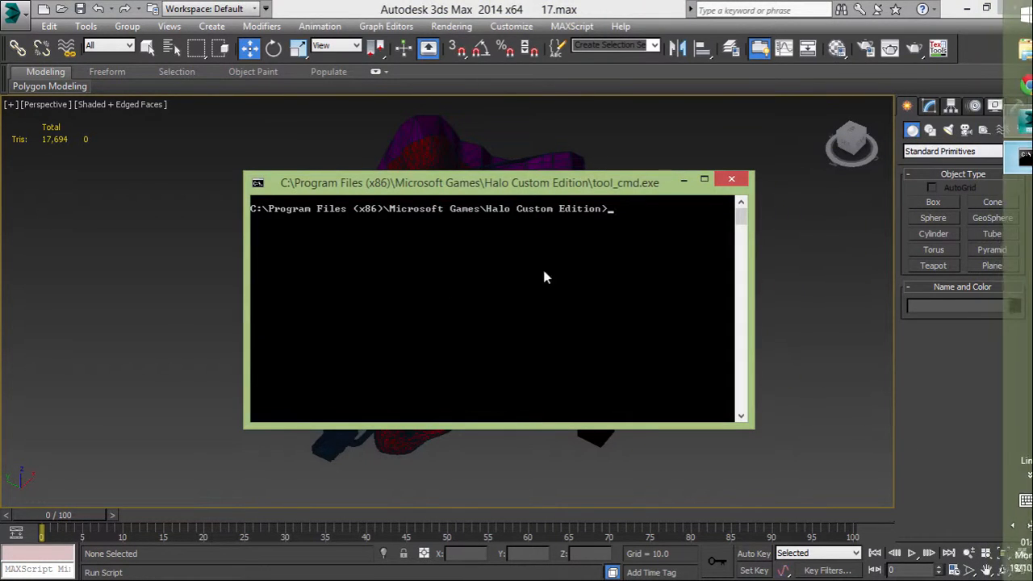
Minimise tool_cmd and cut the generated tags folder from the Halo Virtual Store location in File Explorer
{"action": "left_click", "coordinate": [683, 183]}
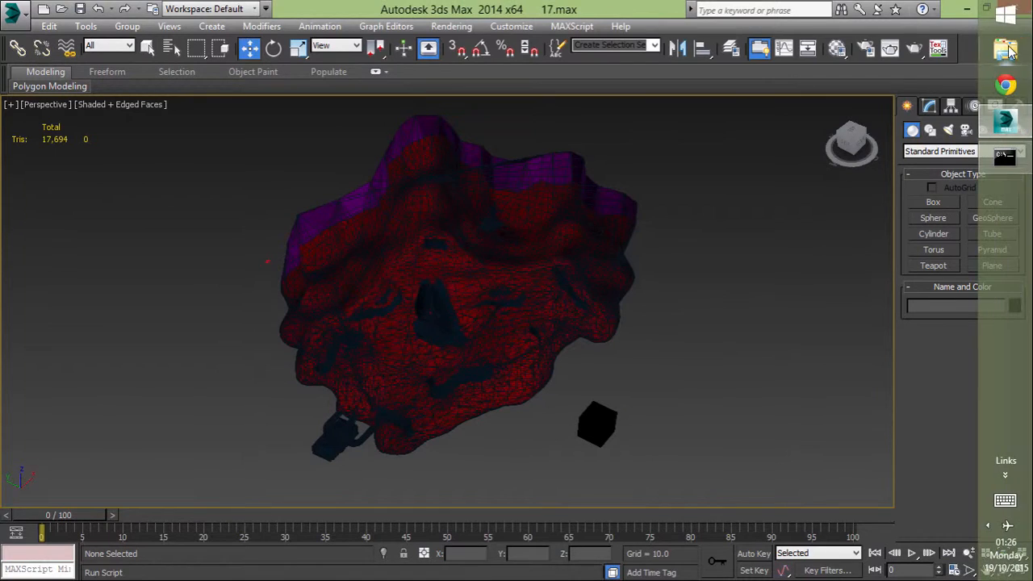
{"action": "left_click", "coordinate": [1021, 49]}
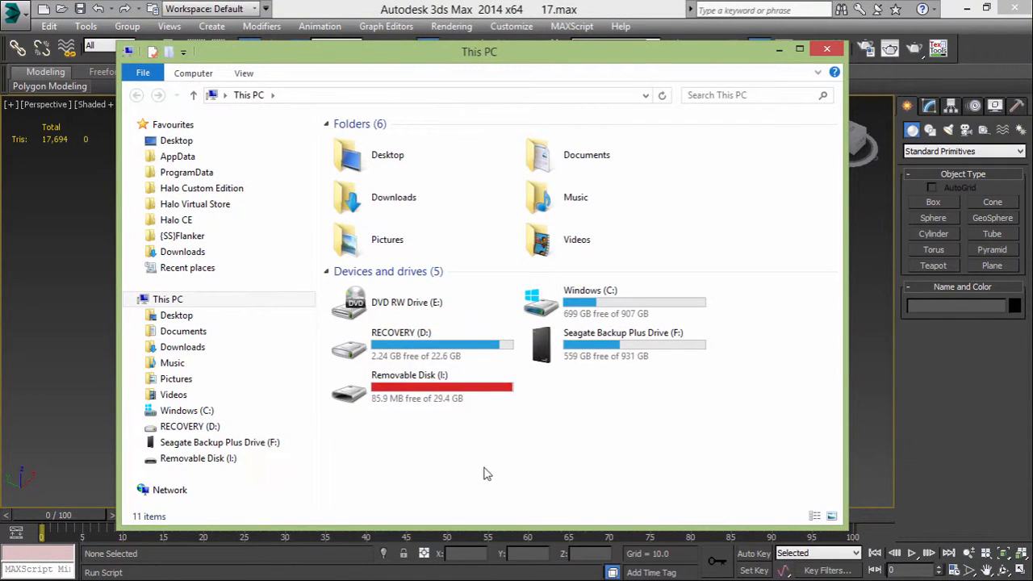
{"action": "left_click", "coordinate": [241, 188]}
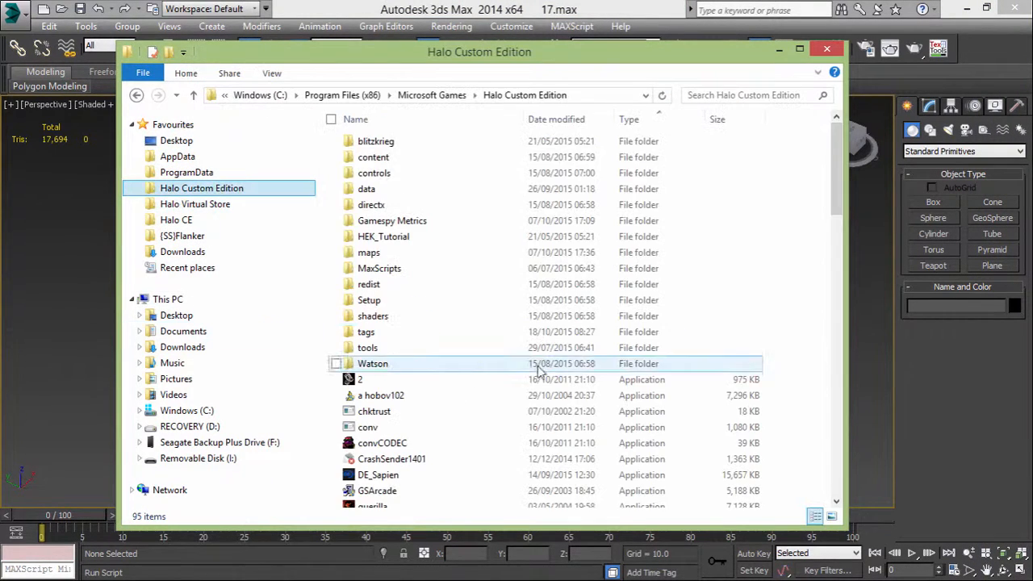
{"action": "double_click", "coordinate": [407, 334]}
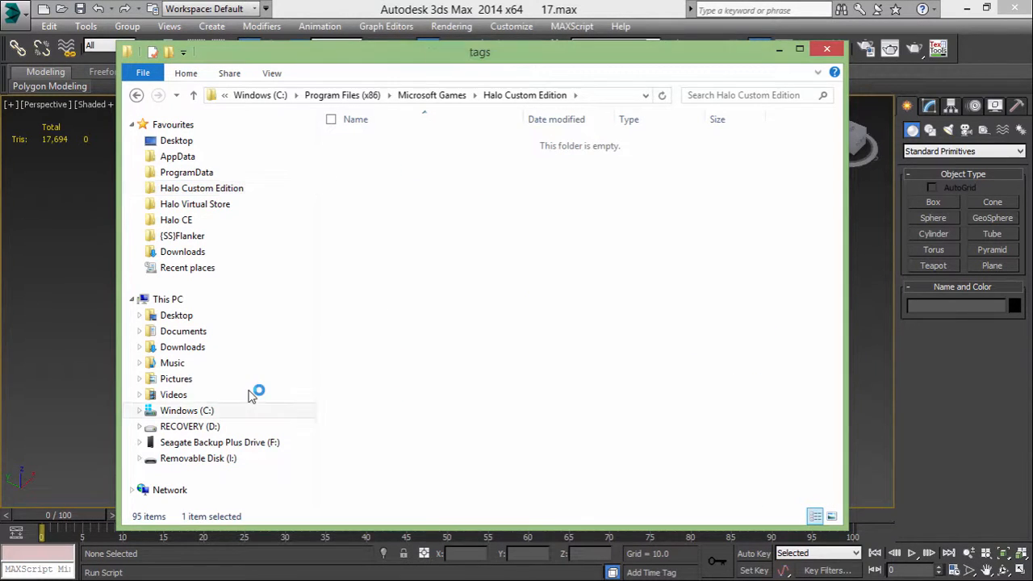
{"action": "left_click", "coordinate": [212, 207]}
{"action": "left_click_drag", "start_coordinate": [493, 250], "coordinate": [466, 155]}
{"action": "right_click", "coordinate": [466, 142]}
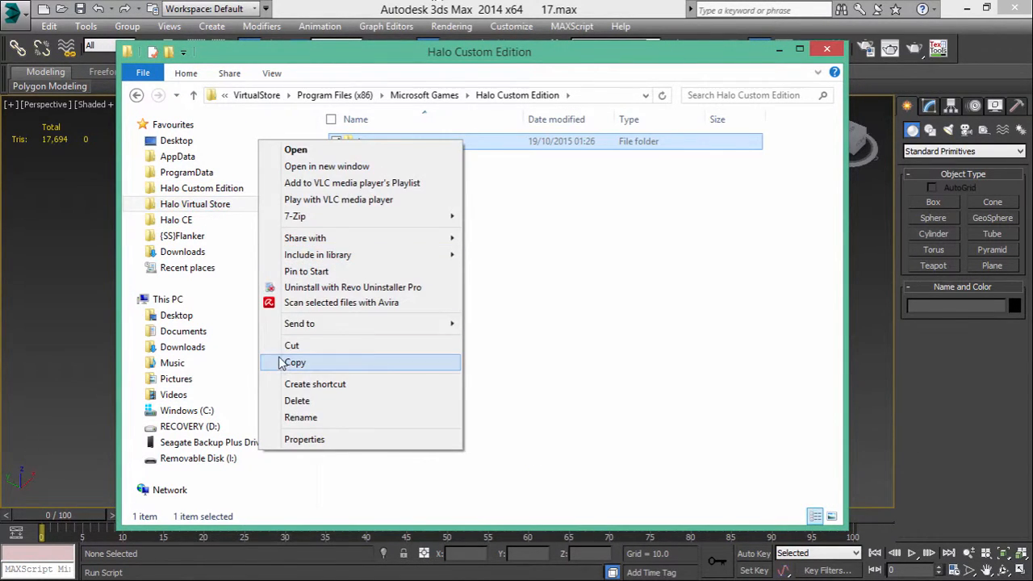
{"action": "left_click", "coordinate": [280, 348]}
Paste the tags folder into the main Halo Custom Edition directory, granting administrator permission for all current items
{"action": "left_click", "coordinate": [237, 191]}
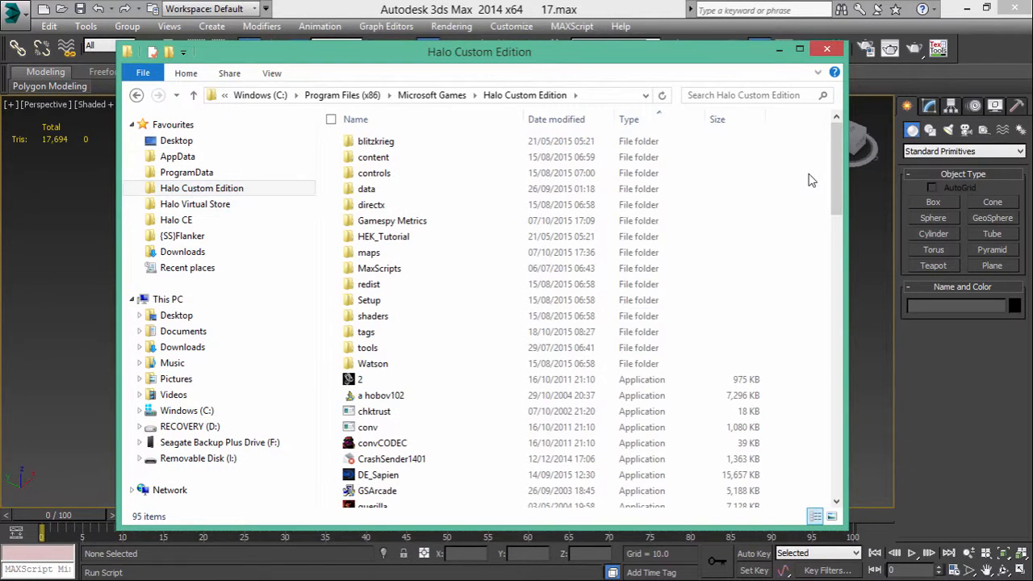
{"action": "right_click", "coordinate": [807, 403]}
{"action": "left_click", "coordinate": [372, 320]}
{"action": "double_click", "coordinate": [372, 321]}
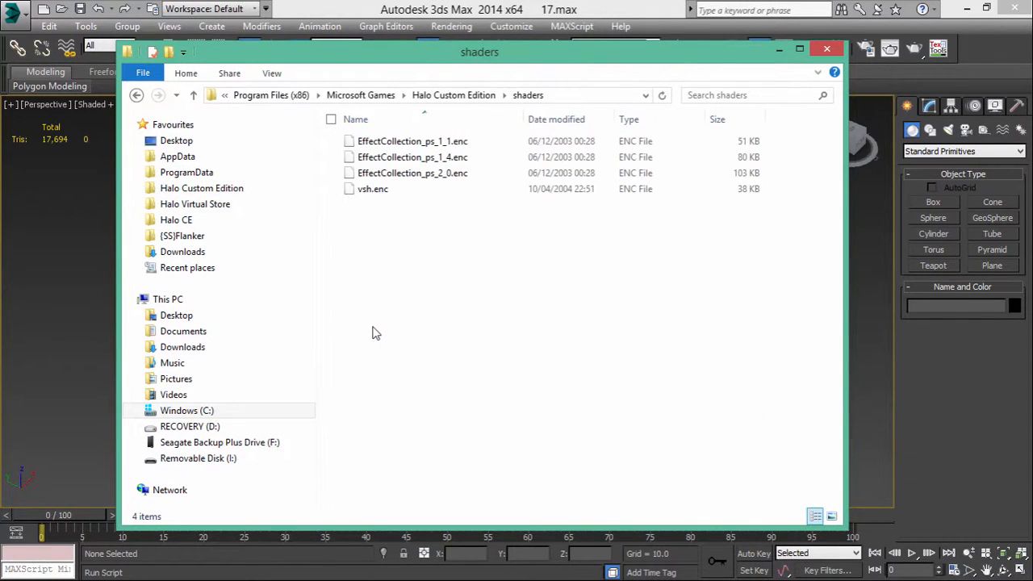
{"action": "left_click", "coordinate": [454, 95]}
{"action": "right_click", "coordinate": [779, 183]}
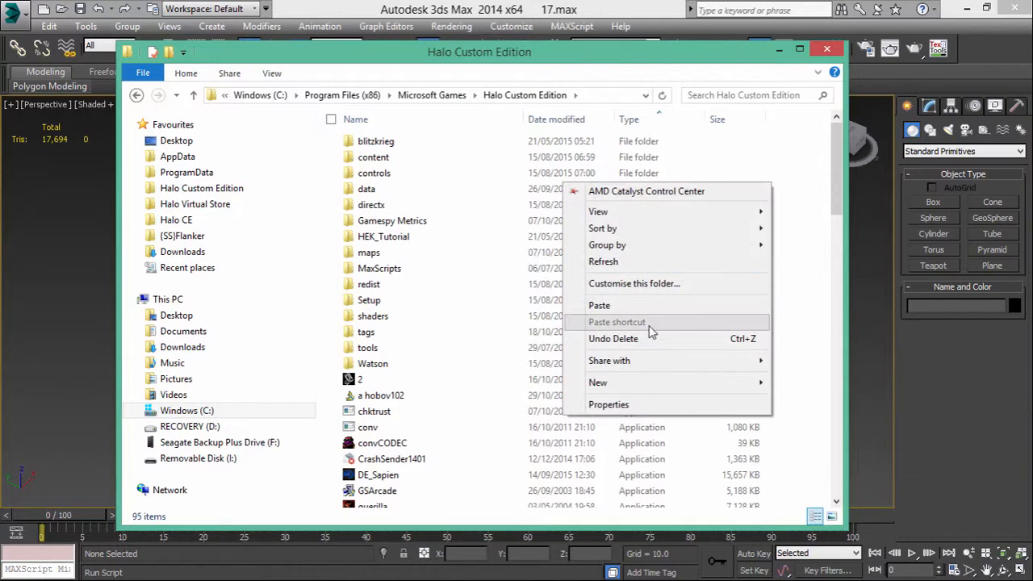
{"action": "left_click", "coordinate": [634, 308]}
{"action": "left_click", "coordinate": [450, 203]}
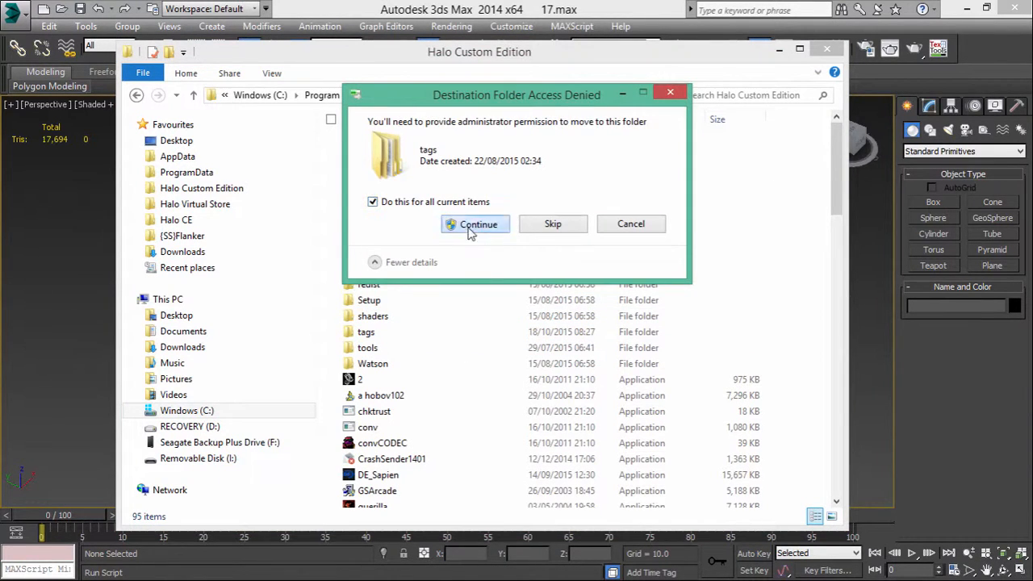
{"action": "left_click", "coordinate": [476, 225]}
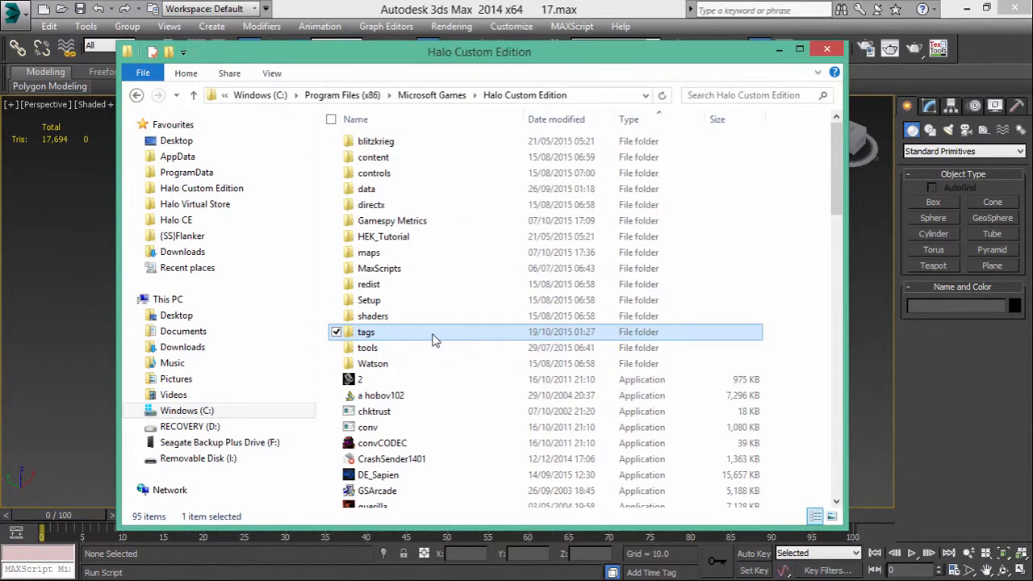
Open the merged tags folder and select checker_map_a.shader_environment and checker_map_b.shader_environment
{"action": "double_click", "coordinate": [436, 332]}
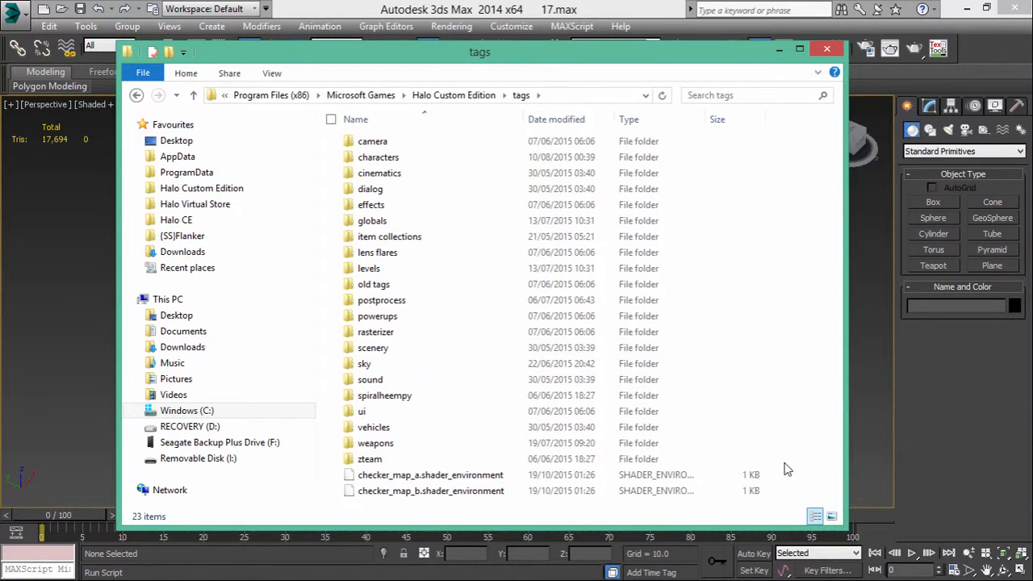
{"action": "left_click_drag", "start_coordinate": [759, 483], "coordinate": [575, 508]}
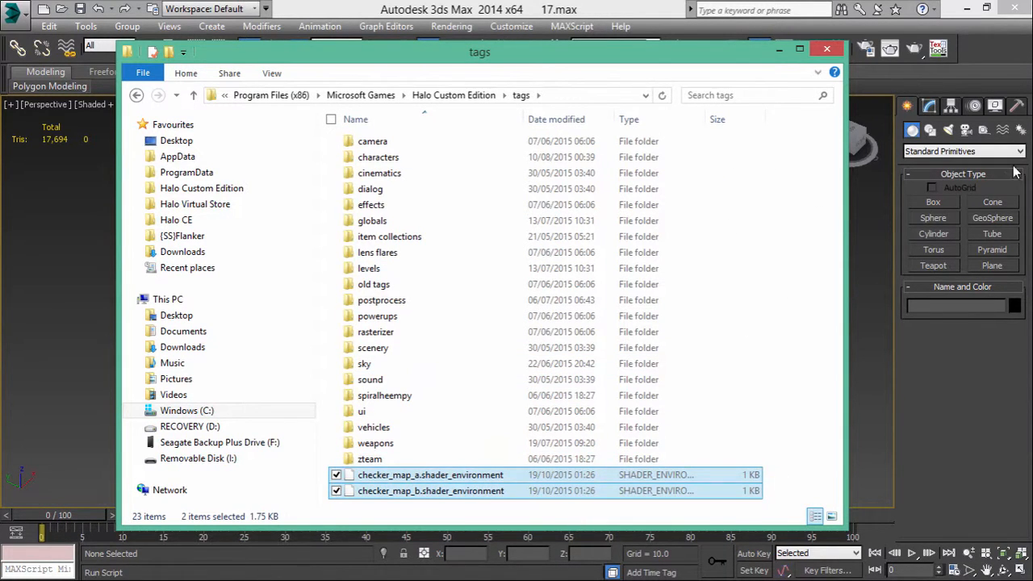
Cut the checker_map_a and checker_map_b shader_environment files from the tags folder and open levels\test\kickass_canyon
{"action": "mouse_move", "coordinate": [1025, 187]}
{"action": "mouse_move", "coordinate": [1007, 160]}
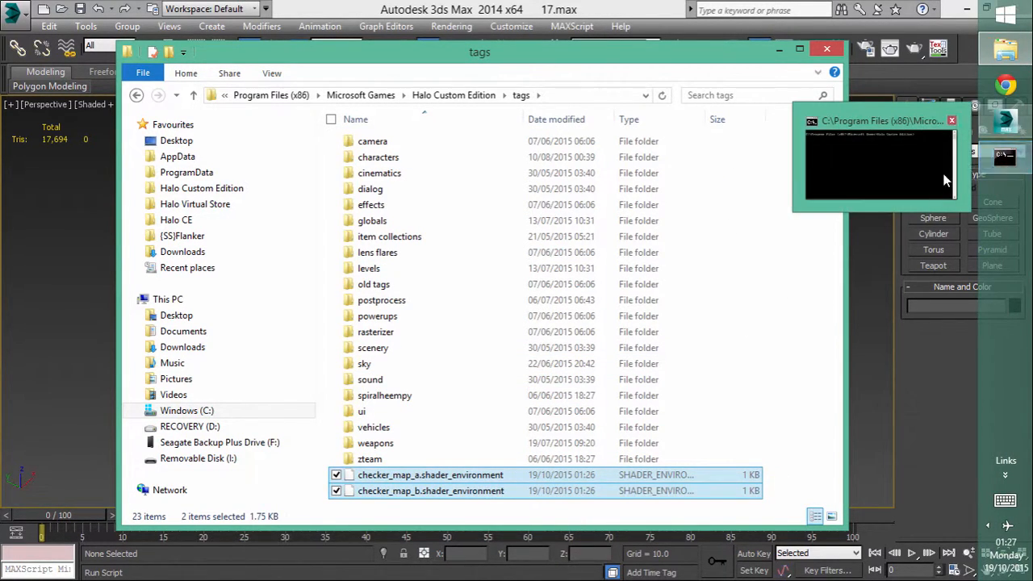
{"action": "mouse_move", "coordinate": [946, 181]}
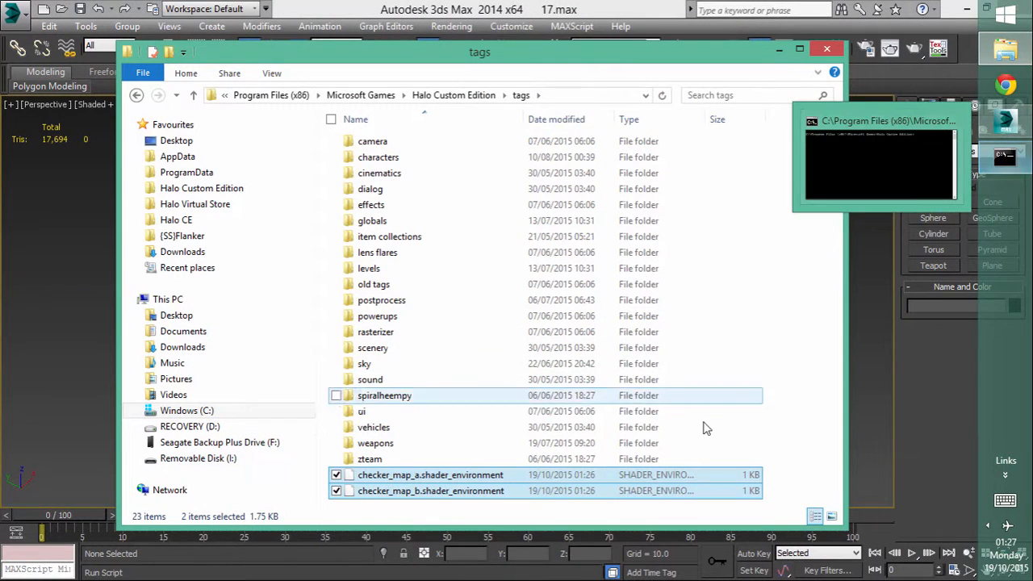
{"action": "right_click", "coordinate": [495, 478]}
{"action": "left_click", "coordinate": [369, 387]}
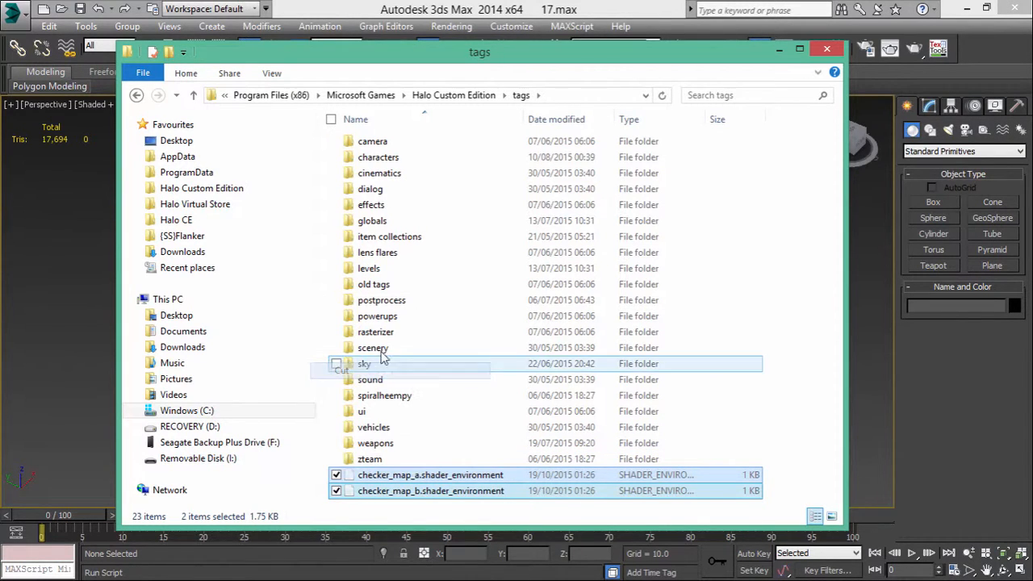
{"action": "double_click", "coordinate": [404, 269]}
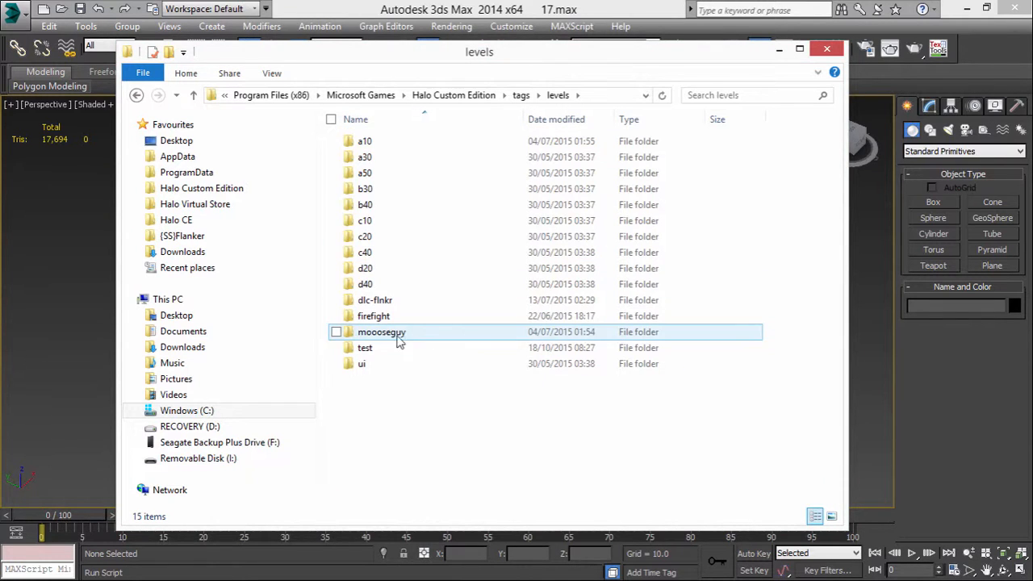
{"action": "left_click", "coordinate": [367, 362]}
{"action": "double_click", "coordinate": [369, 350]}
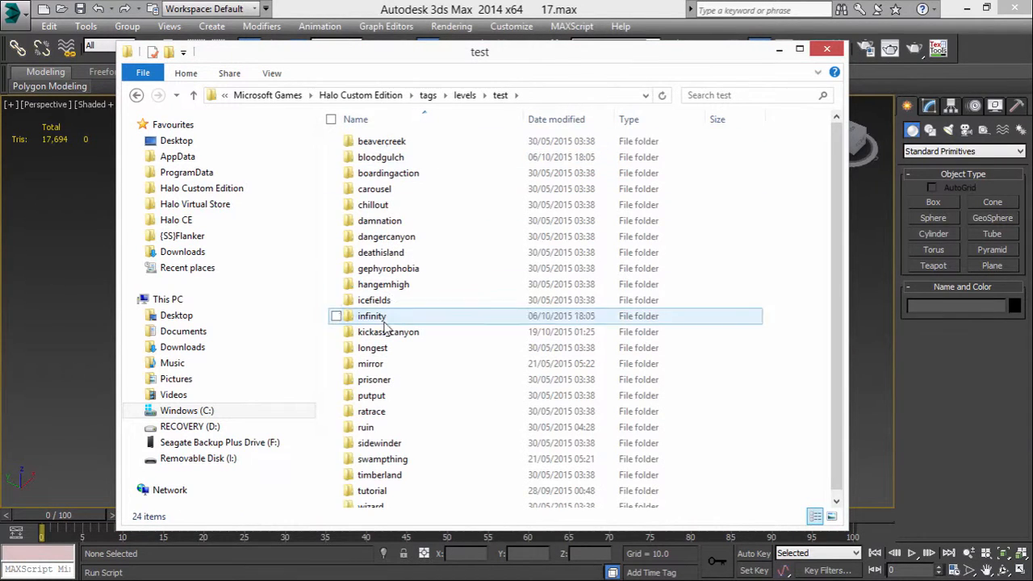
{"action": "left_click", "coordinate": [378, 319]}
{"action": "double_click", "coordinate": [382, 335]}
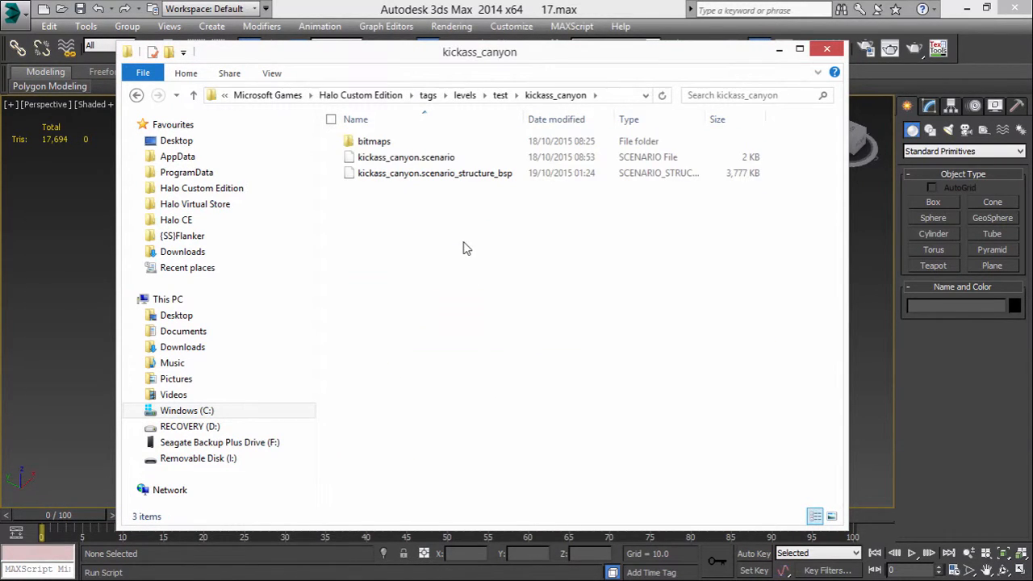
Create a folder named shaders inside the kickass_canyon tags folder
{"action": "key", "text": "ctrl+shift+n"}
{"action": "key", "text": "Return"}
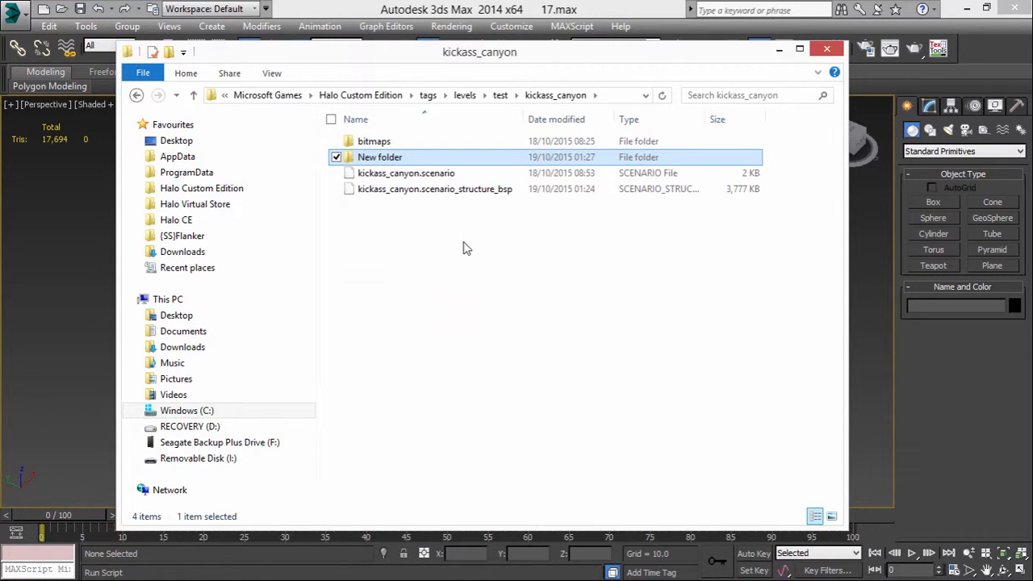
{"action": "right_click", "coordinate": [449, 160]}
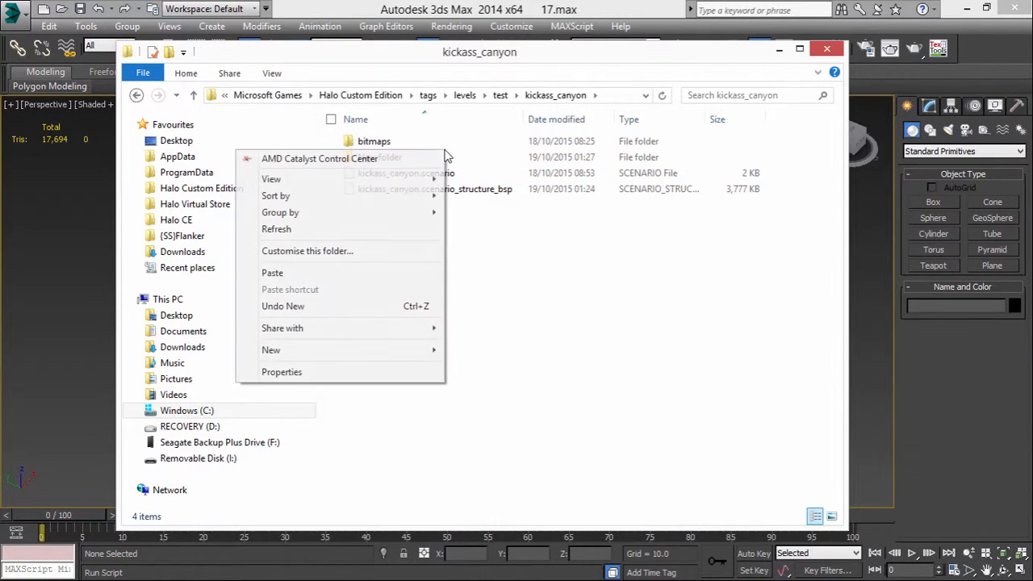
{"action": "left_click", "coordinate": [457, 156]}
{"action": "right_click", "coordinate": [459, 158]}
{"action": "left_click", "coordinate": [465, 162]}
{"action": "right_click", "coordinate": [470, 165]}
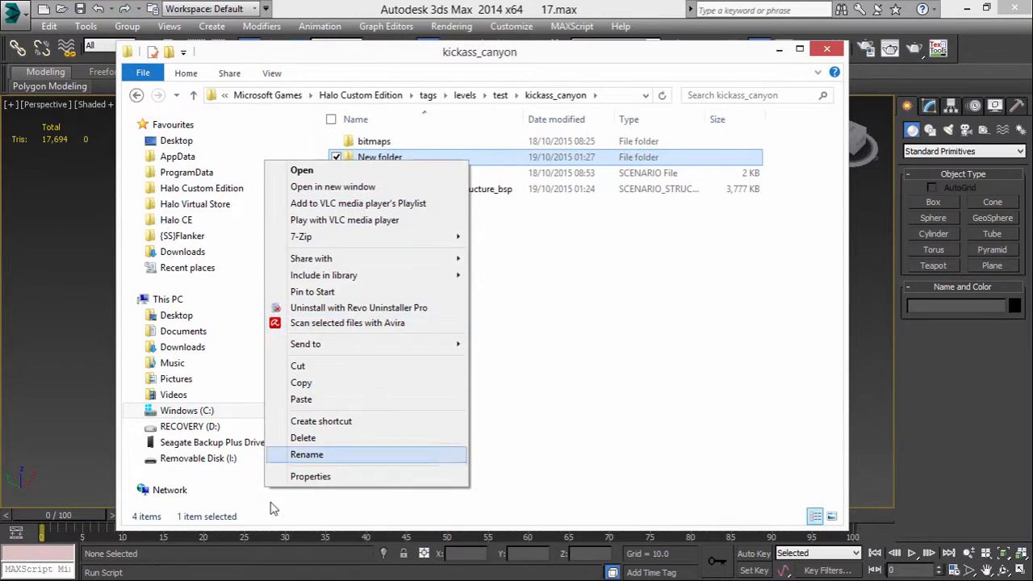
{"action": "left_click", "coordinate": [297, 456]}
{"action": "type", "text": "shader"}
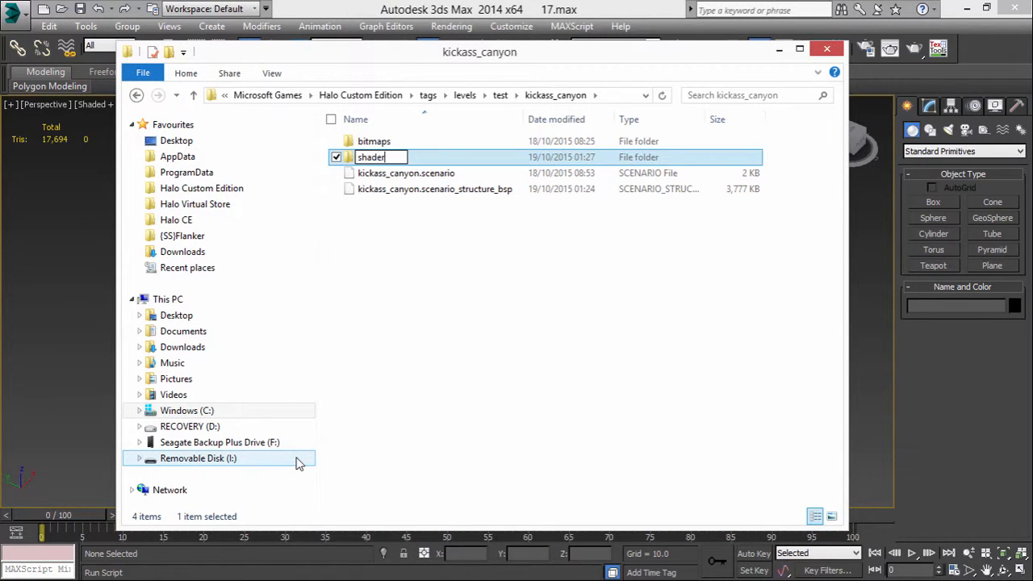
{"action": "key", "text": "Return"}
Paste the two cut shader_environment files into the shaders folder
{"action": "key", "text": "Return"}
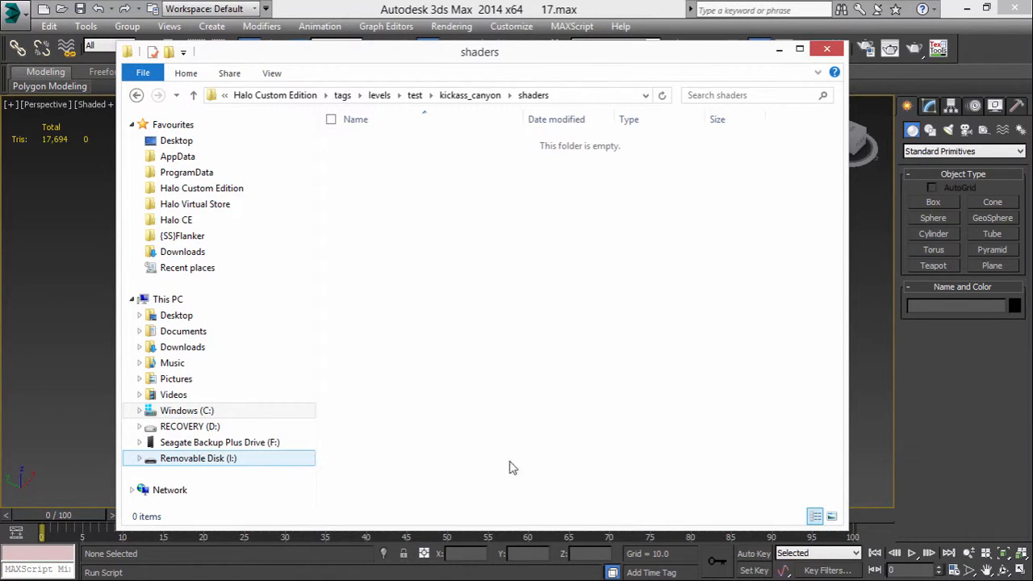
{"action": "key", "text": "ctrl+v"}
{"action": "left_click", "coordinate": [618, 226]}
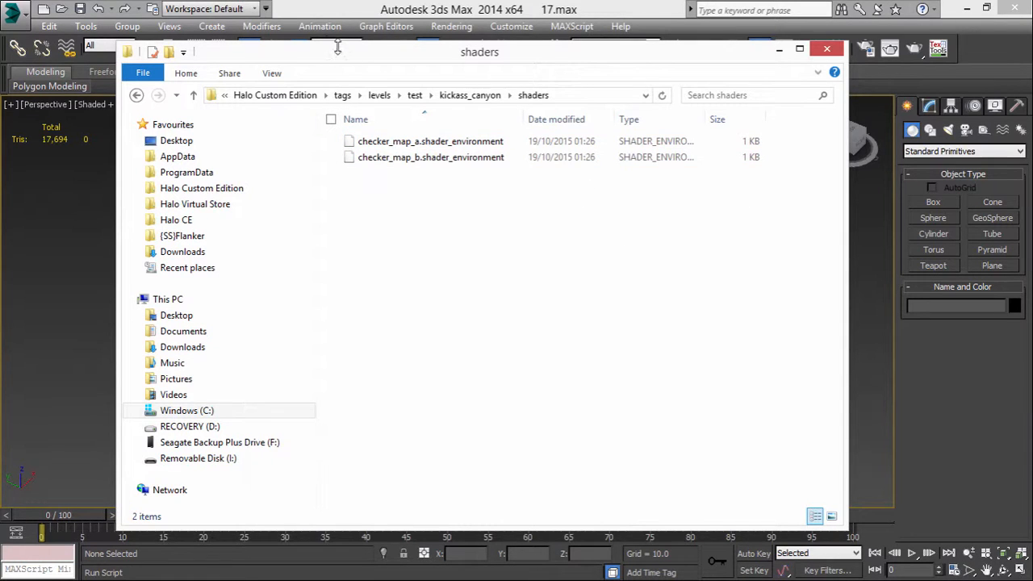
Return to the Halo Custom Edition folder, launch guerilla and maximize its window
{"action": "mouse_move", "coordinate": [1032, 2]}
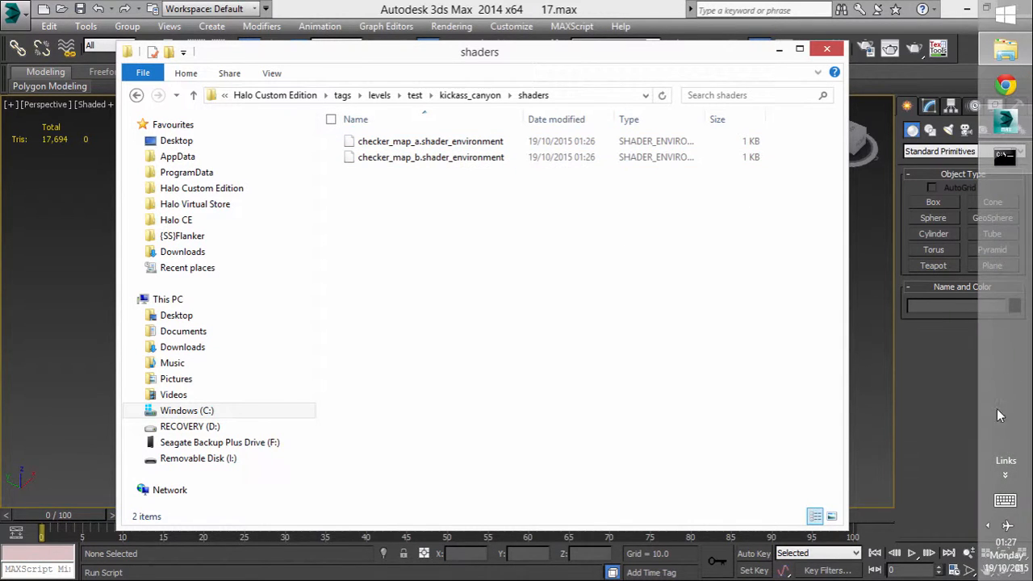
{"action": "left_click", "coordinate": [283, 95]}
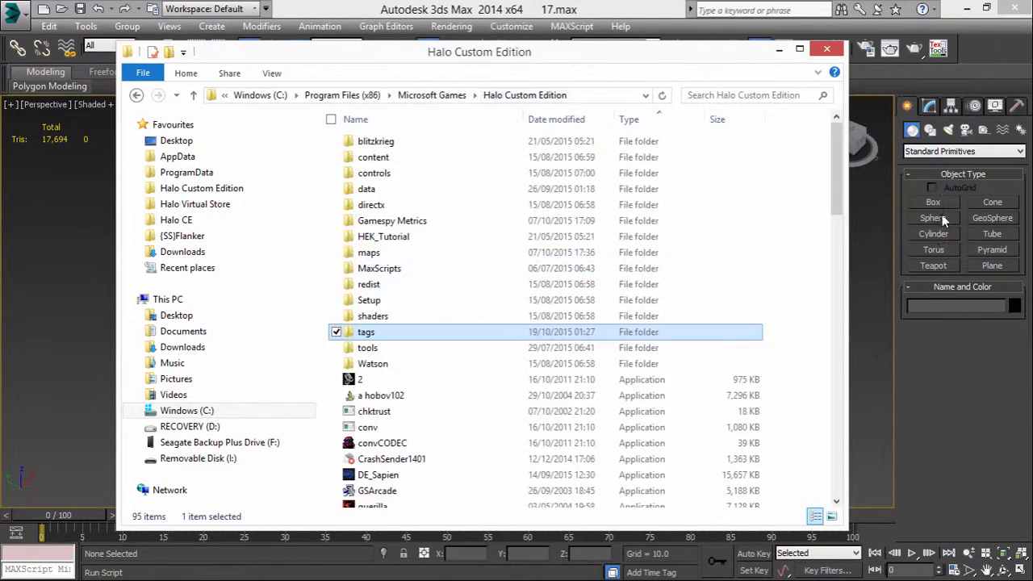
{"action": "scroll", "coordinate": [827, 205], "scroll_direction": "down", "scroll_amount": 5}
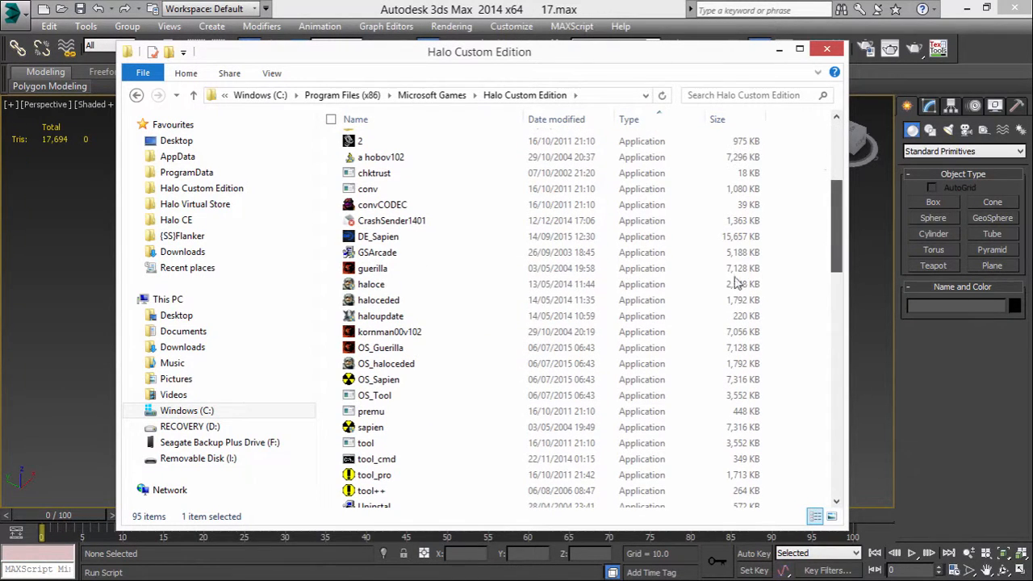
{"action": "double_click", "coordinate": [389, 273]}
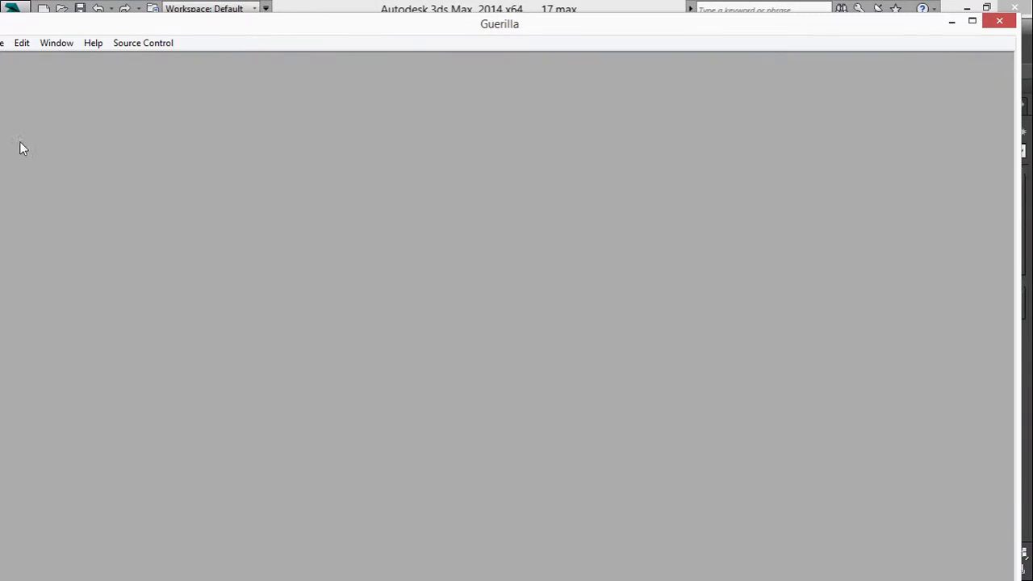
{"action": "double_click", "coordinate": [457, 28]}
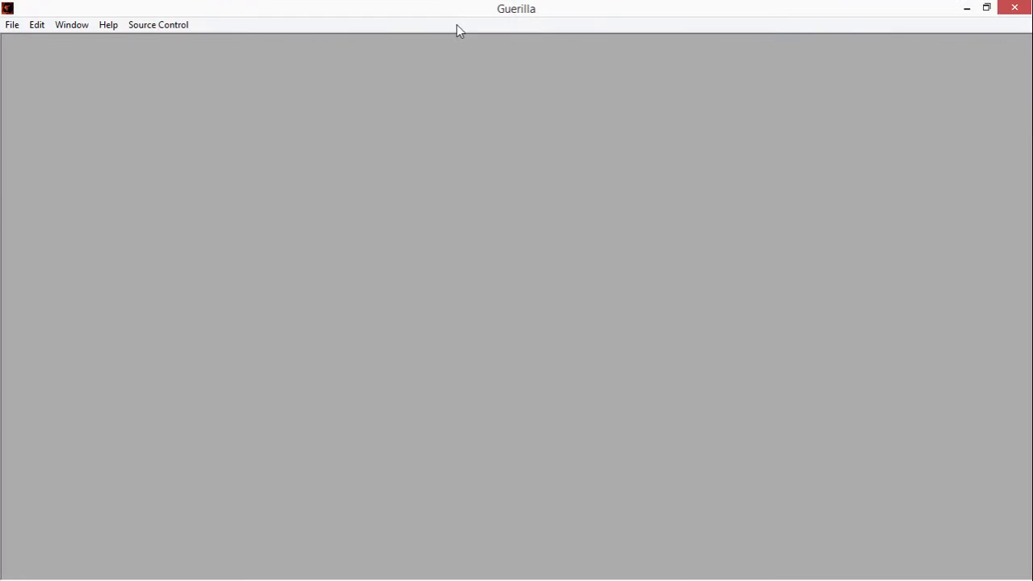
Open both checker_map_a and checker_map_b shader_environment tags from levels\test\kickass_canyon\shaders
{"action": "left_click", "coordinate": [12, 25]}
{"action": "left_click", "coordinate": [39, 60]}
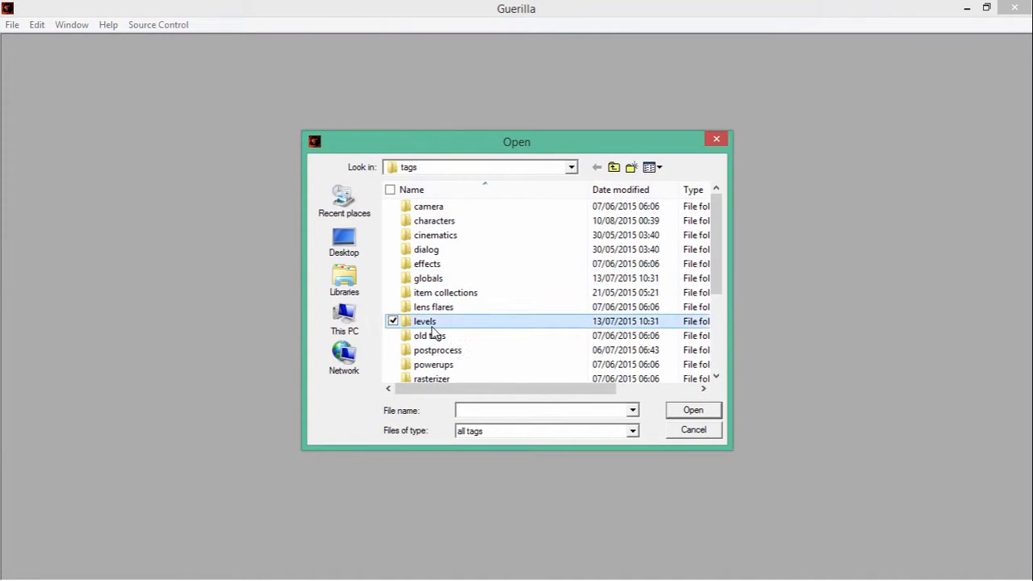
{"action": "double_click", "coordinate": [501, 315]}
{"action": "scroll", "coordinate": [485, 339], "scroll_direction": "down", "scroll_amount": 2}
{"action": "double_click", "coordinate": [448, 352]}
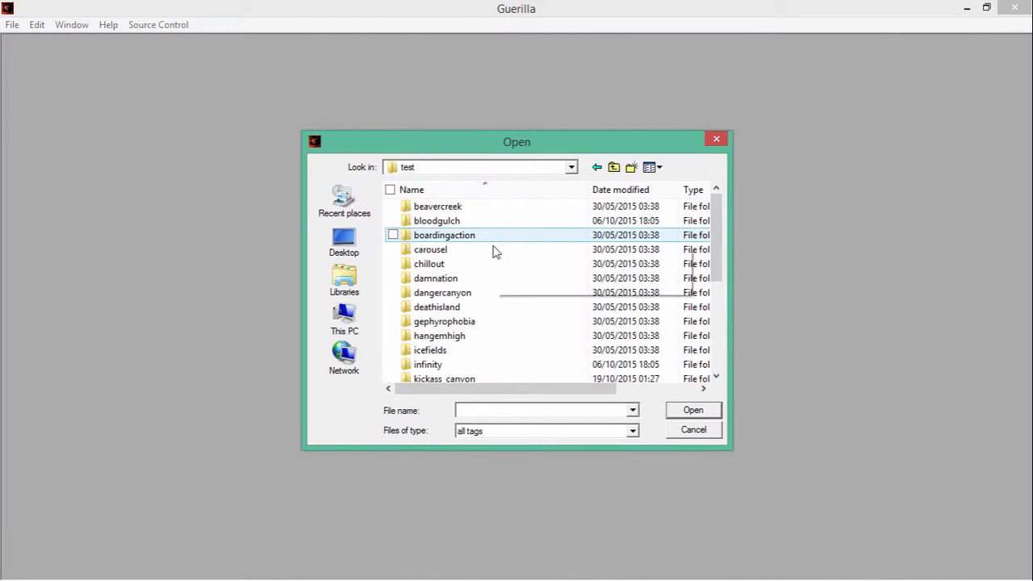
{"action": "scroll", "coordinate": [446, 336], "scroll_direction": "down", "scroll_amount": 1}
{"action": "double_click", "coordinate": [448, 338]}
{"action": "double_click", "coordinate": [464, 222]}
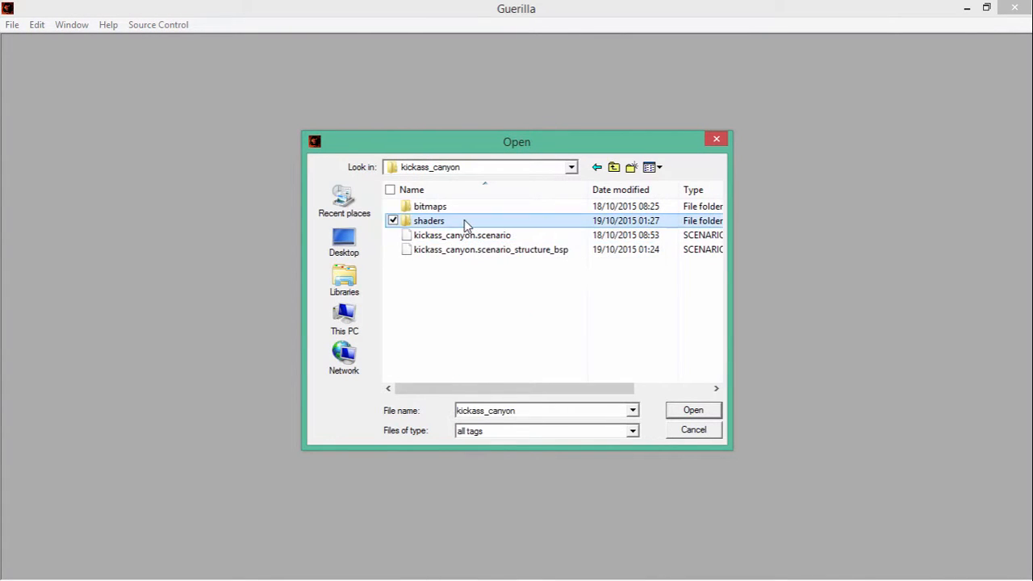
{"action": "left_click_drag", "start_coordinate": [551, 325], "coordinate": [494, 72]}
{"action": "left_click", "coordinate": [702, 411]}
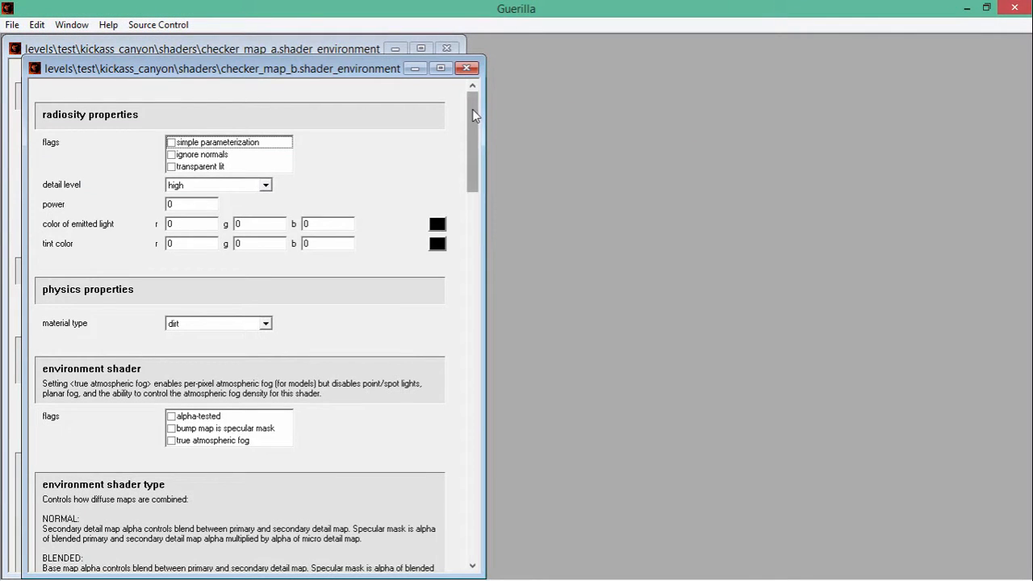
Review the checker_map_b shader's radiosity, material type, shader type, lens flare and diffuse properties
{"action": "left_click_drag", "start_coordinate": [472, 111], "coordinate": [484, 84]}
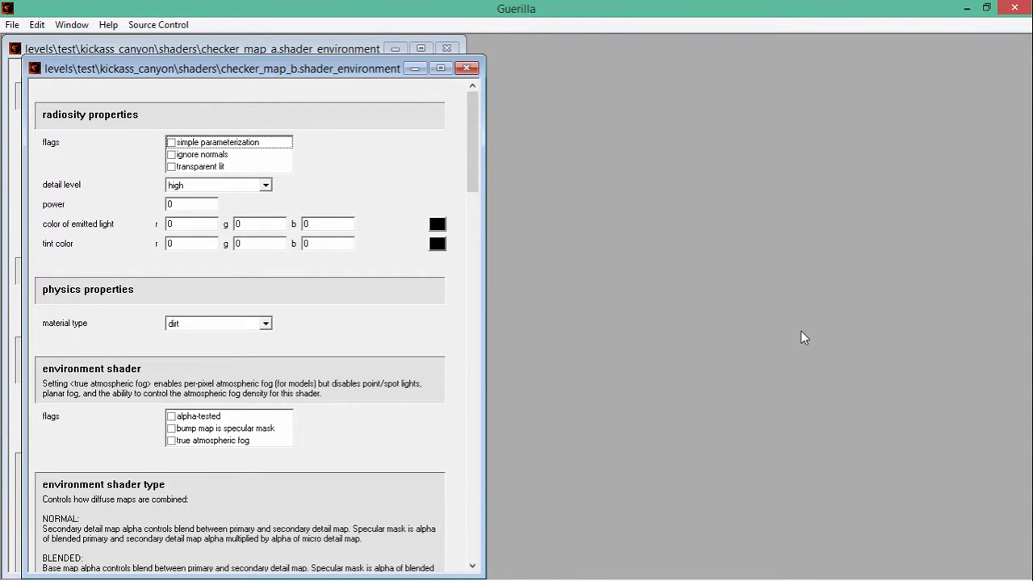
{"action": "left_click_drag", "start_coordinate": [479, 106], "coordinate": [480, 107]}
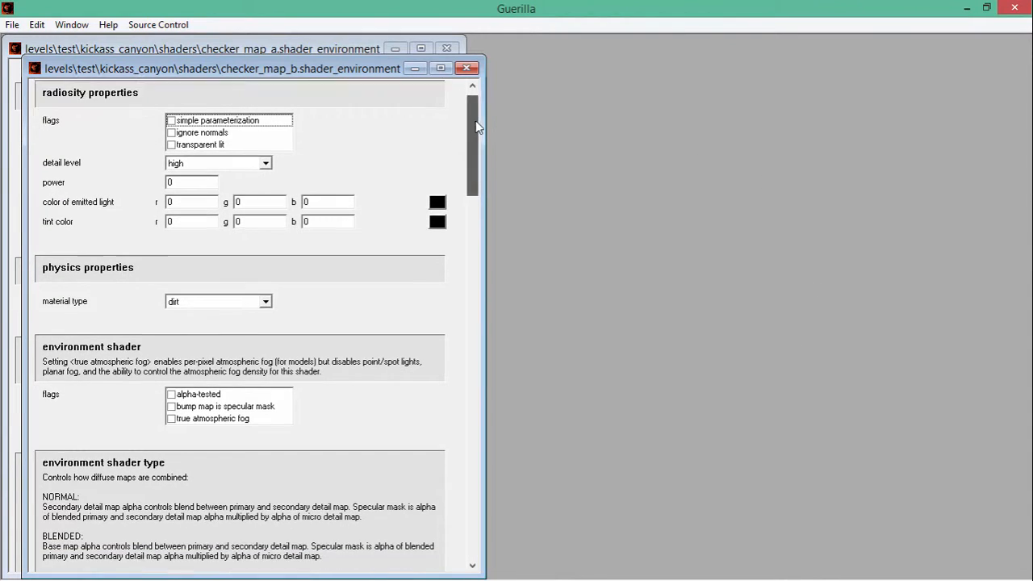
{"action": "scroll", "coordinate": [480, 135], "scroll_direction": "down", "scroll_amount": 3}
{"action": "left_click", "coordinate": [229, 206]}
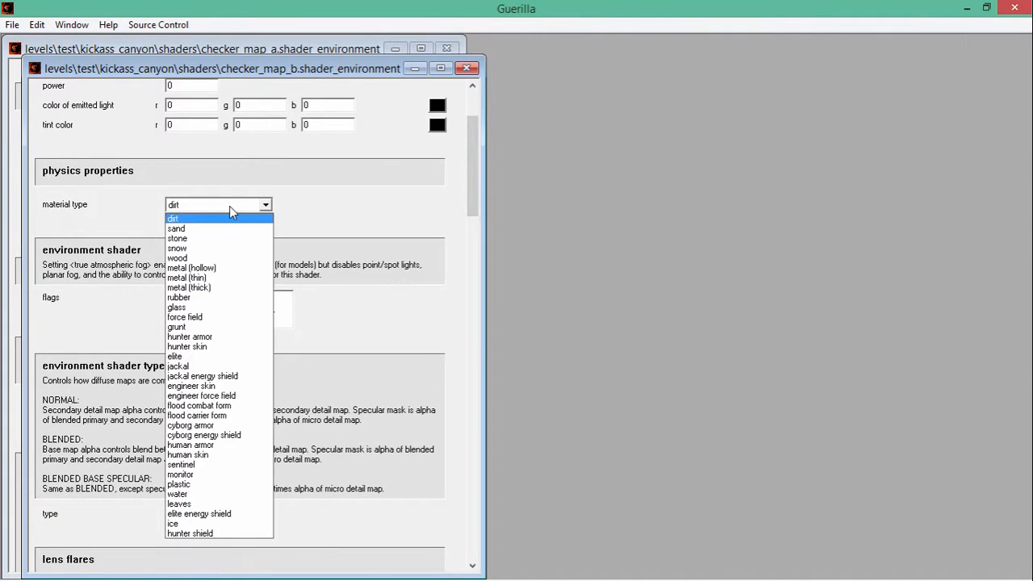
{"action": "left_click", "coordinate": [230, 206]}
{"action": "left_click_drag", "start_coordinate": [476, 149], "coordinate": [466, 198]}
{"action": "scroll", "coordinate": [419, 234], "scroll_direction": "down", "scroll_amount": 1}
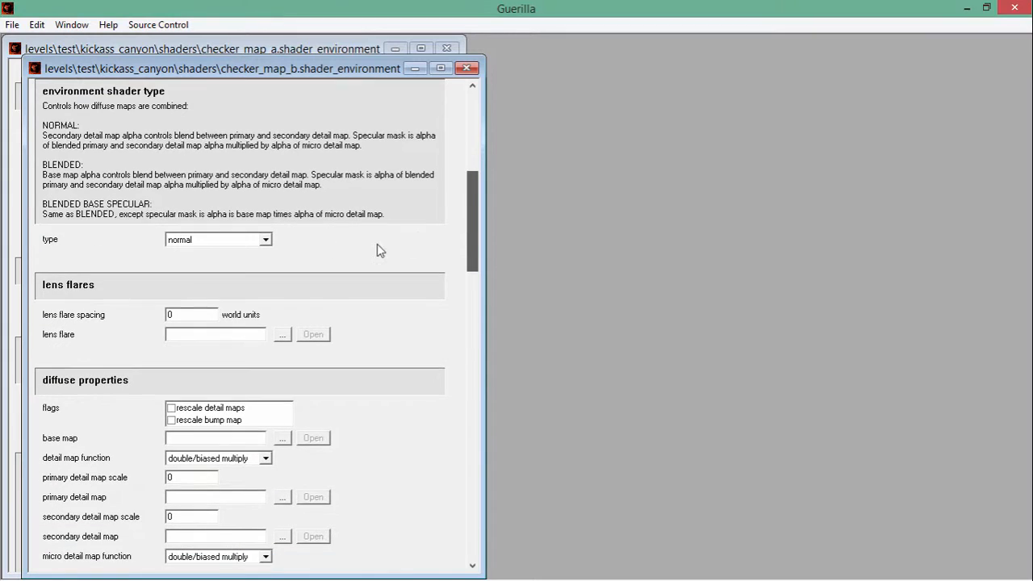
{"action": "scroll", "coordinate": [472, 210], "scroll_direction": "down", "scroll_amount": 1}
{"action": "left_click_drag", "start_coordinate": [472, 222], "coordinate": [472, 265]}
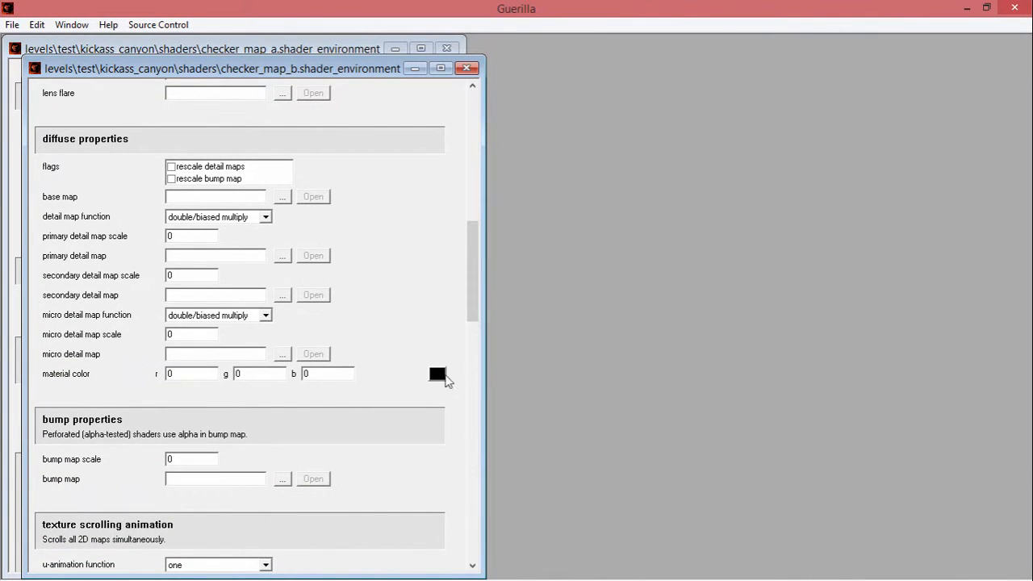
{"action": "left_click_drag", "start_coordinate": [474, 230], "coordinate": [502, 112]}
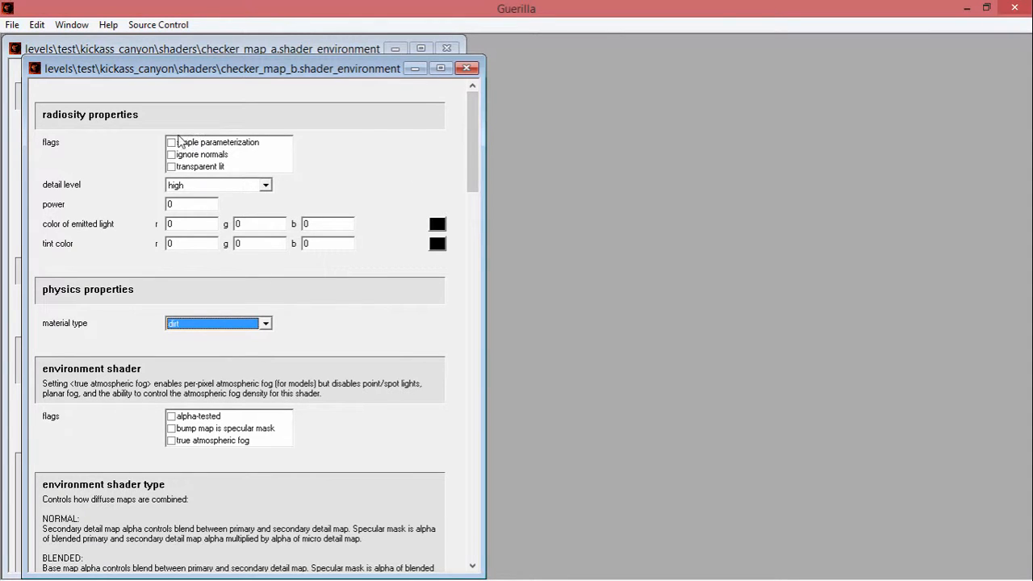
Enable simple parameterization on the checker_map_b shader and assign checker_map_b.bitmap from the kickass_canyon bitmaps folder as its base map
{"action": "left_click", "coordinate": [174, 145]}
{"action": "left_click_drag", "start_coordinate": [469, 127], "coordinate": [450, 214]}
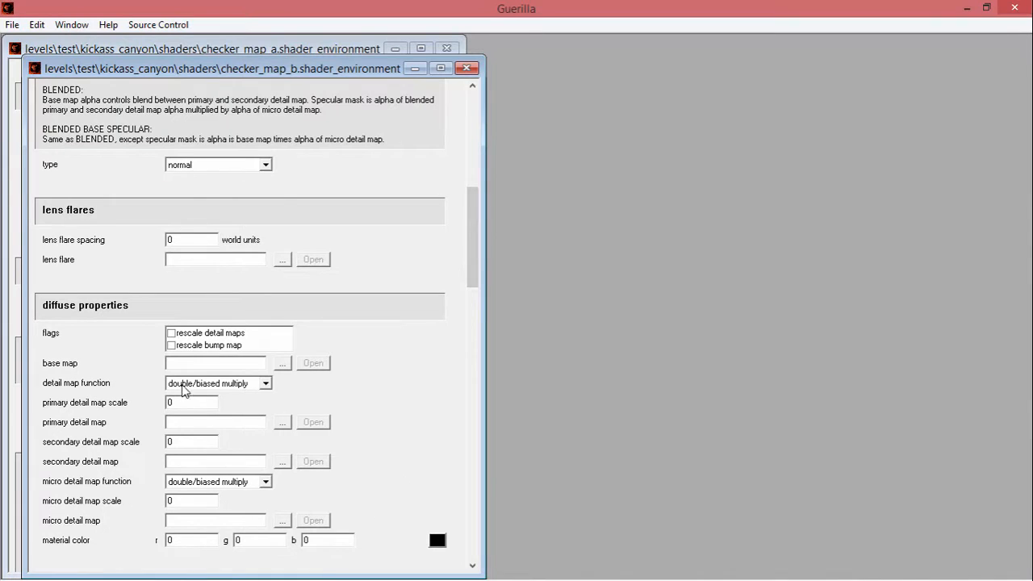
{"action": "left_click", "coordinate": [282, 364]}
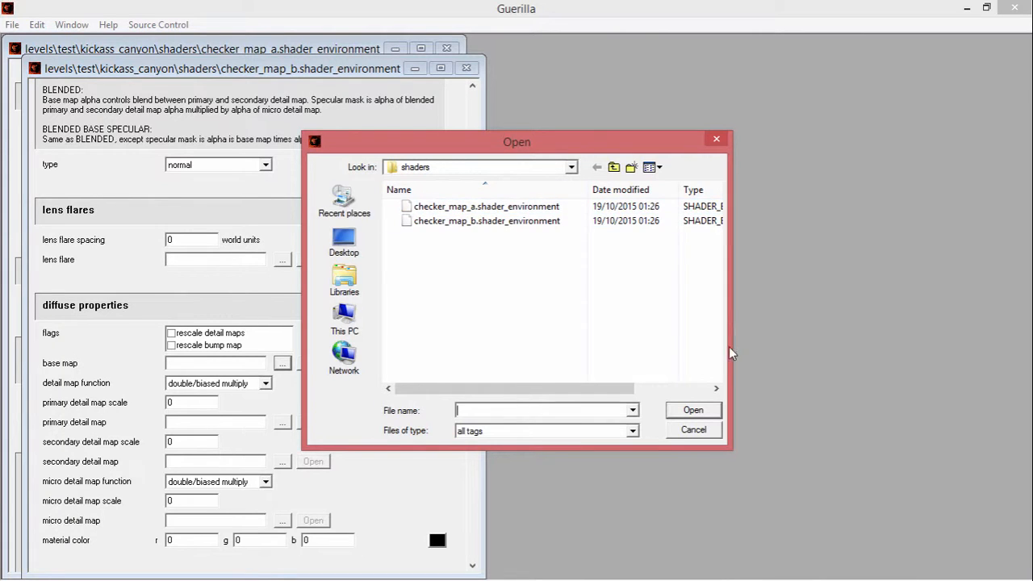
{"action": "left_click", "coordinate": [617, 168]}
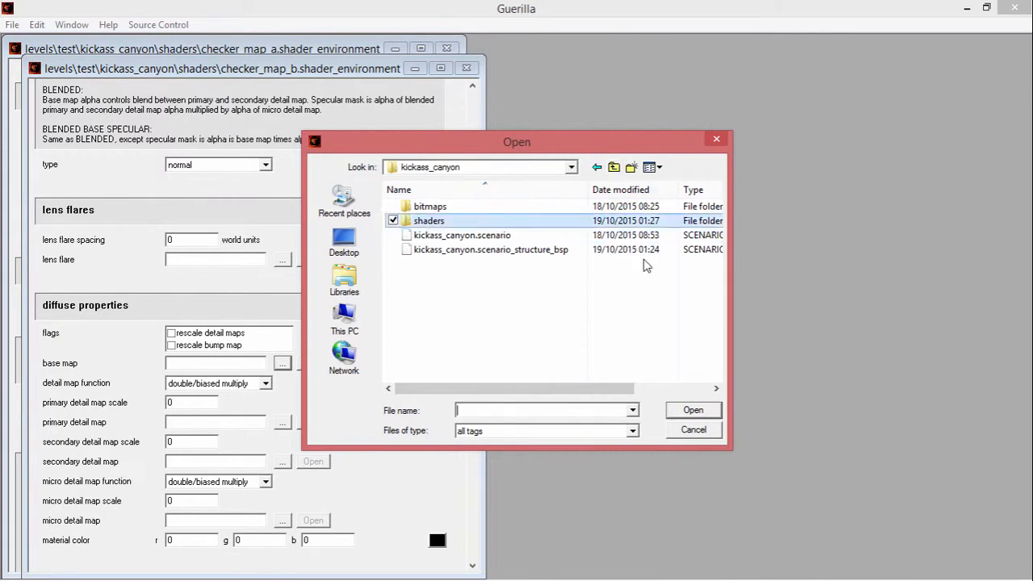
{"action": "left_click", "coordinate": [457, 207]}
{"action": "double_click", "coordinate": [457, 207]}
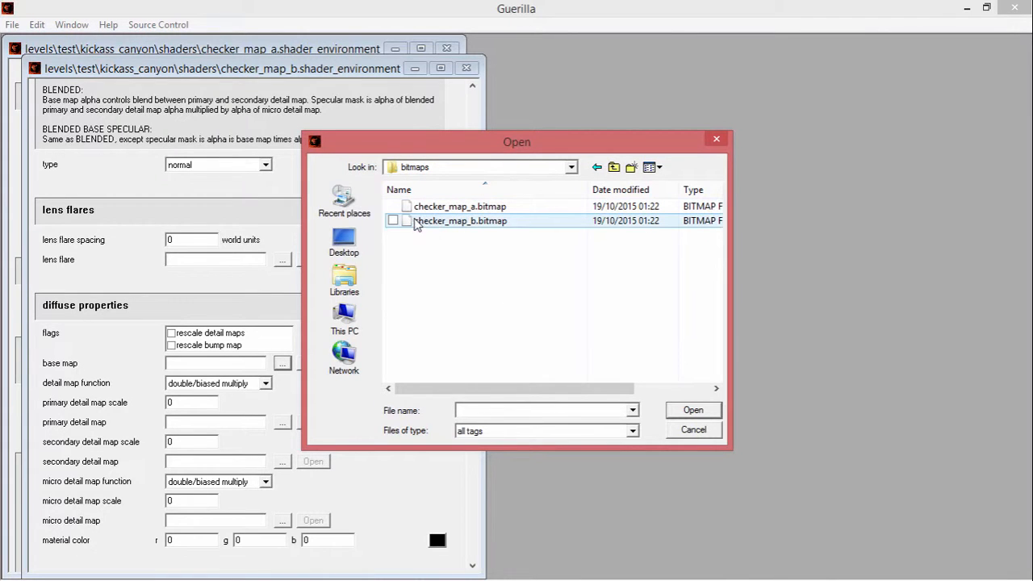
{"action": "double_click", "coordinate": [632, 222]}
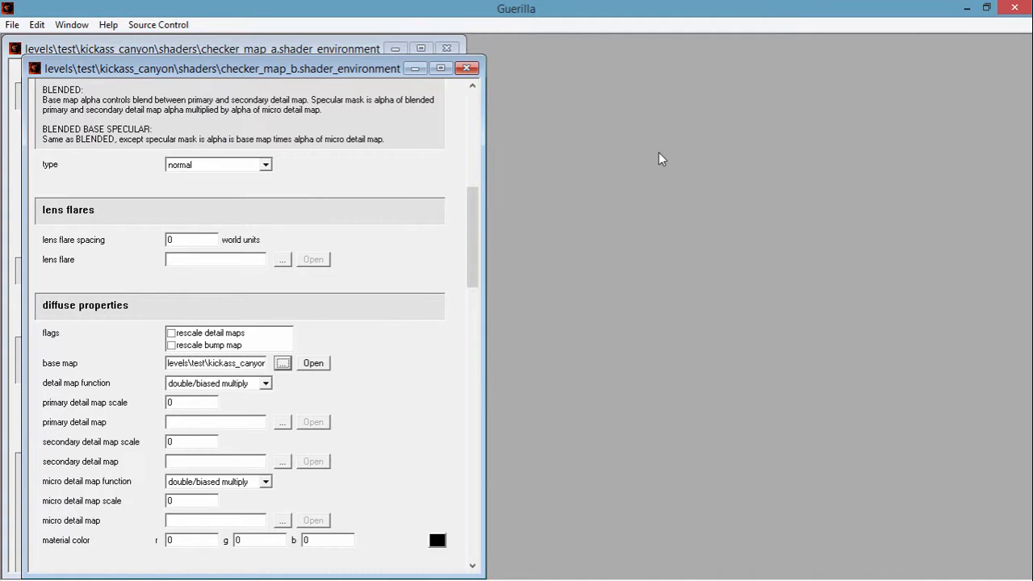
Close the checker_map_b shader tag and save its changes
{"action": "left_click", "coordinate": [466, 69]}
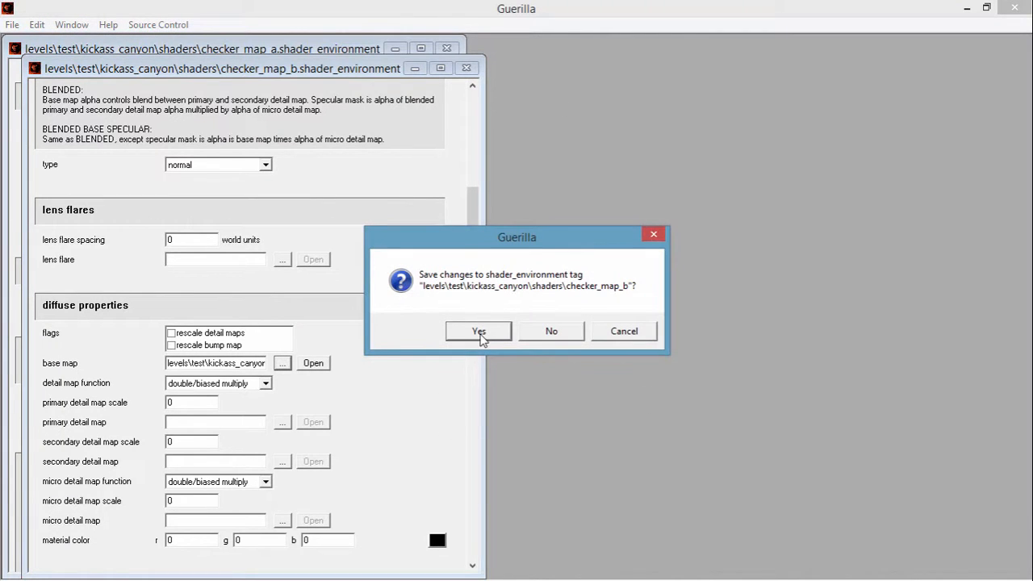
{"action": "left_click", "coordinate": [479, 331]}
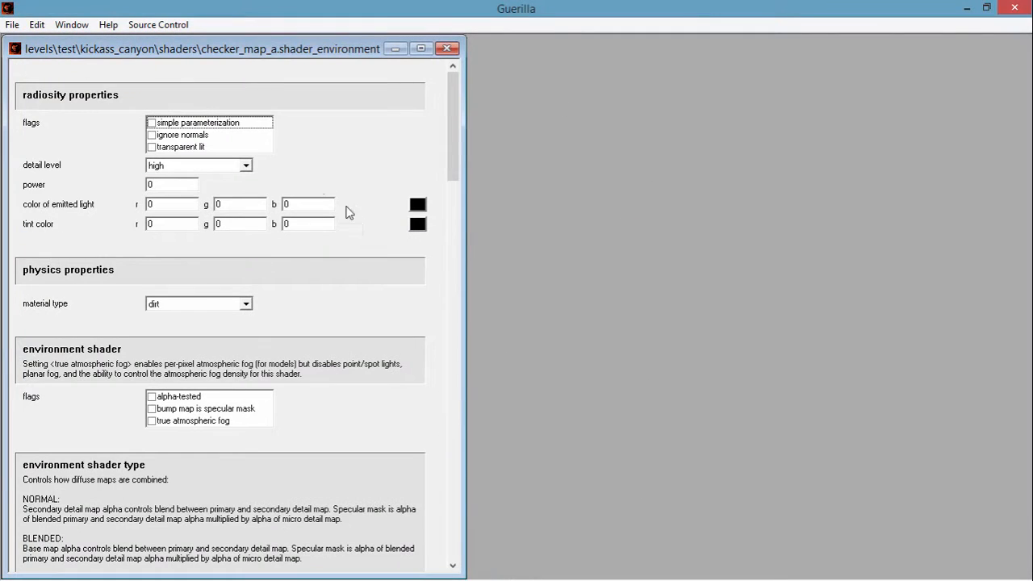
Enable simple parameterization on the checker_map_a shader and assign checker_map_a from the kickass_canyon bitmaps folder as its base map
{"action": "left_click", "coordinate": [152, 124]}
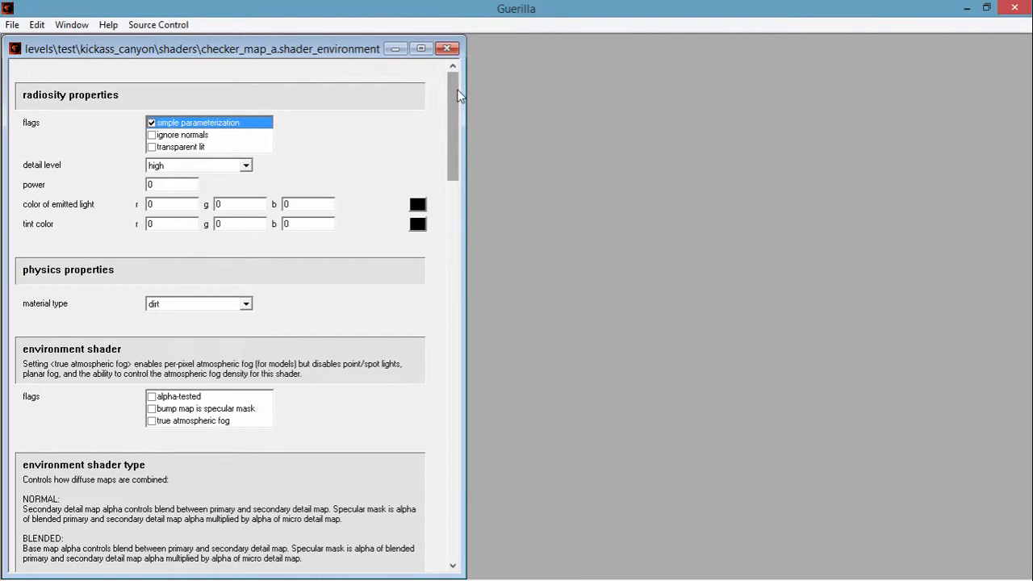
{"action": "left_click_drag", "start_coordinate": [459, 92], "coordinate": [461, 220]}
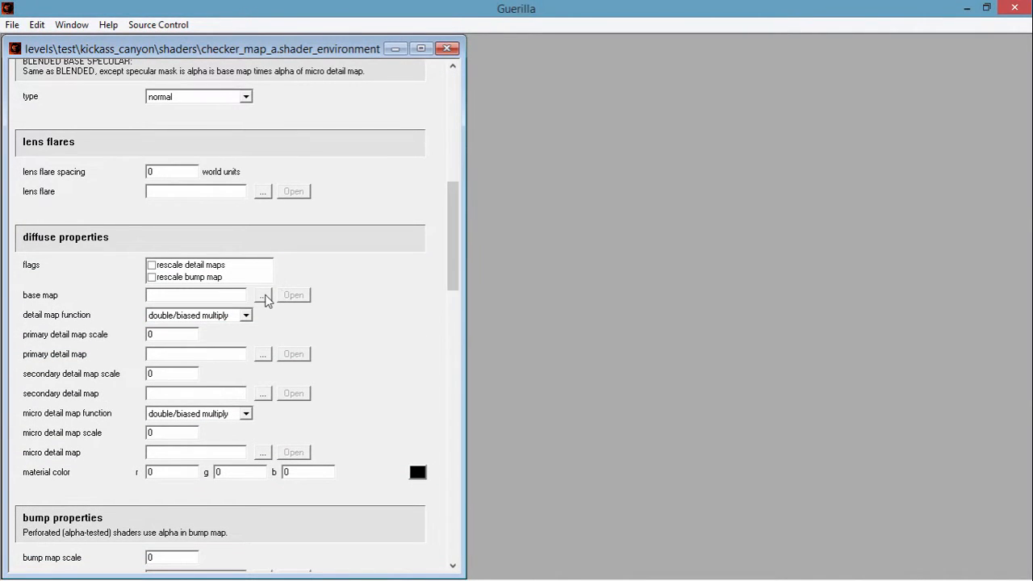
{"action": "left_click", "coordinate": [264, 295]}
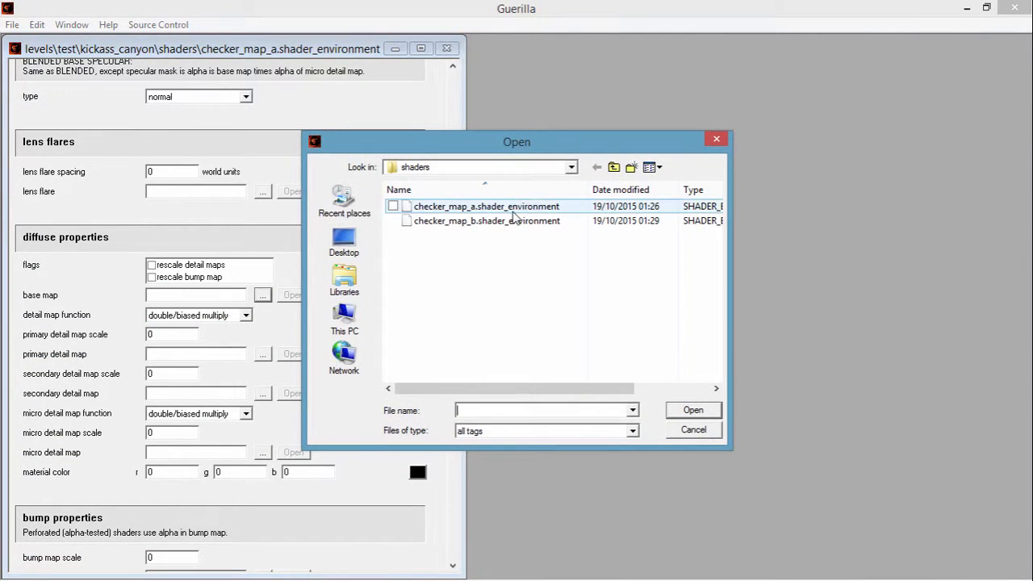
{"action": "double_click", "coordinate": [459, 207]}
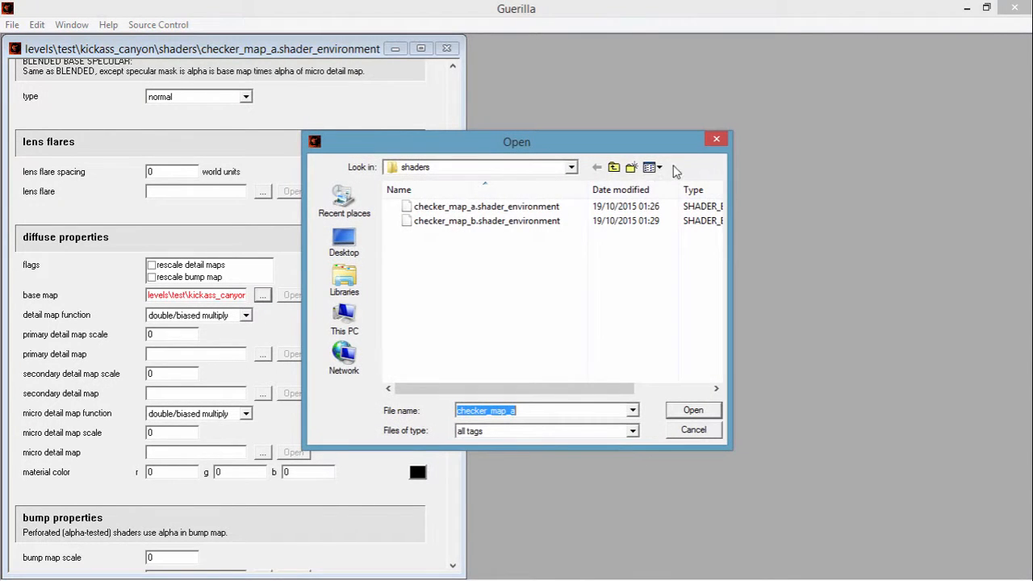
{"action": "left_click", "coordinate": [615, 169]}
{"action": "double_click", "coordinate": [461, 207]}
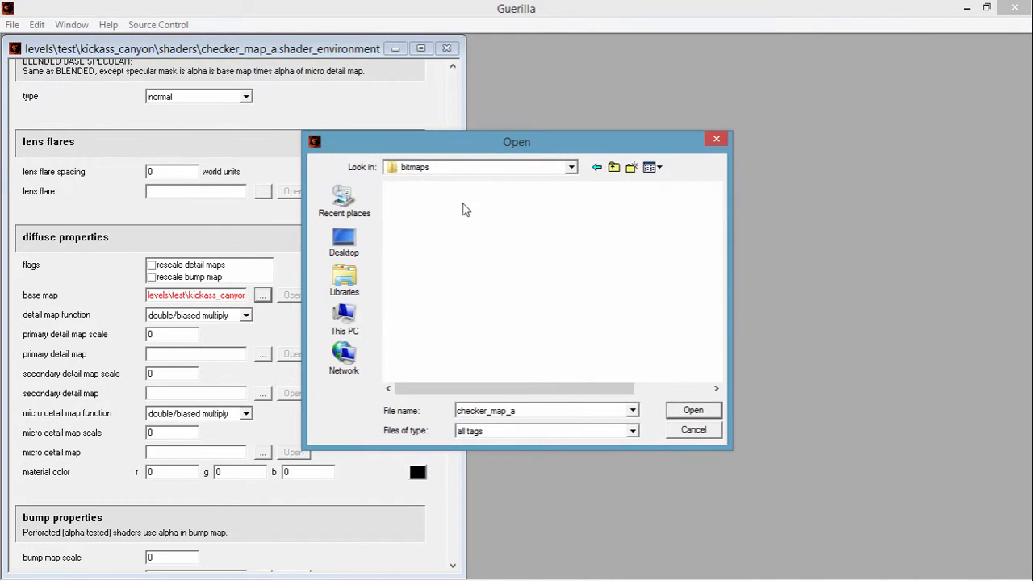
{"action": "double_click", "coordinate": [443, 207]}
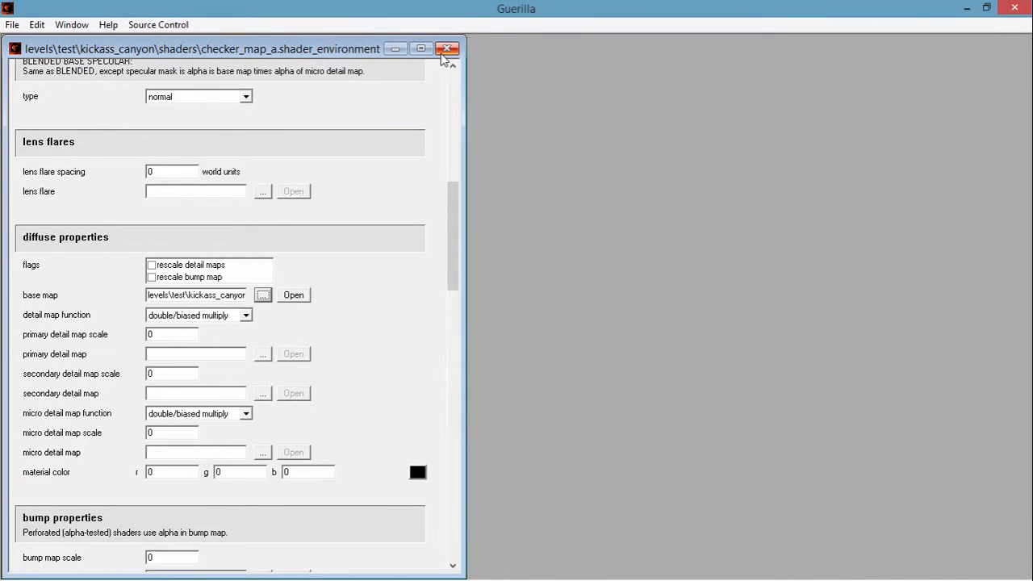
Close the checker_map_a shader tag with its changes saved, and exit Guerilla
{"action": "left_click", "coordinate": [447, 48]}
{"action": "left_click", "coordinate": [413, 330]}
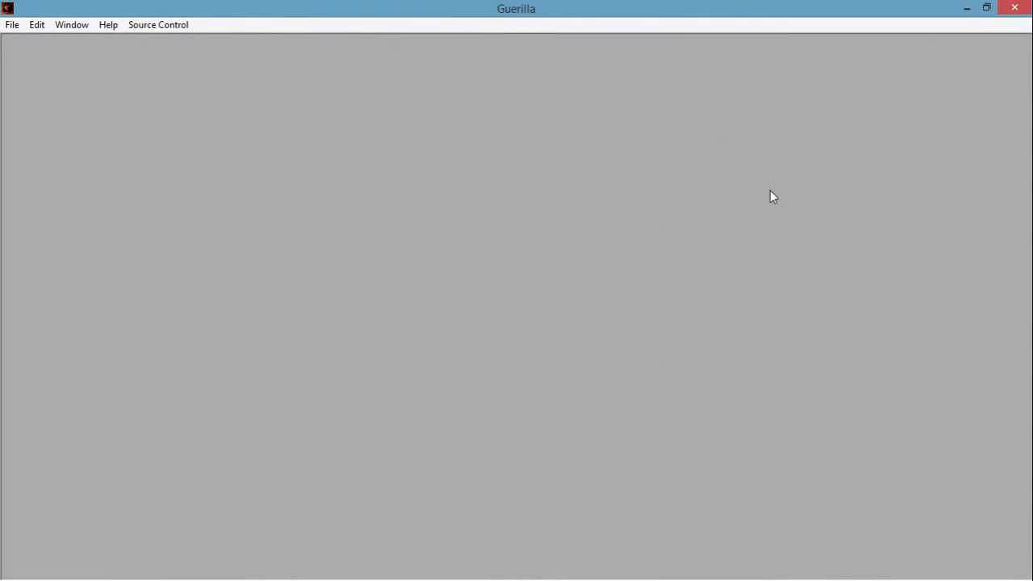
{"action": "left_click", "coordinate": [1014, 8]}
{"action": "left_click", "coordinate": [779, 49]}
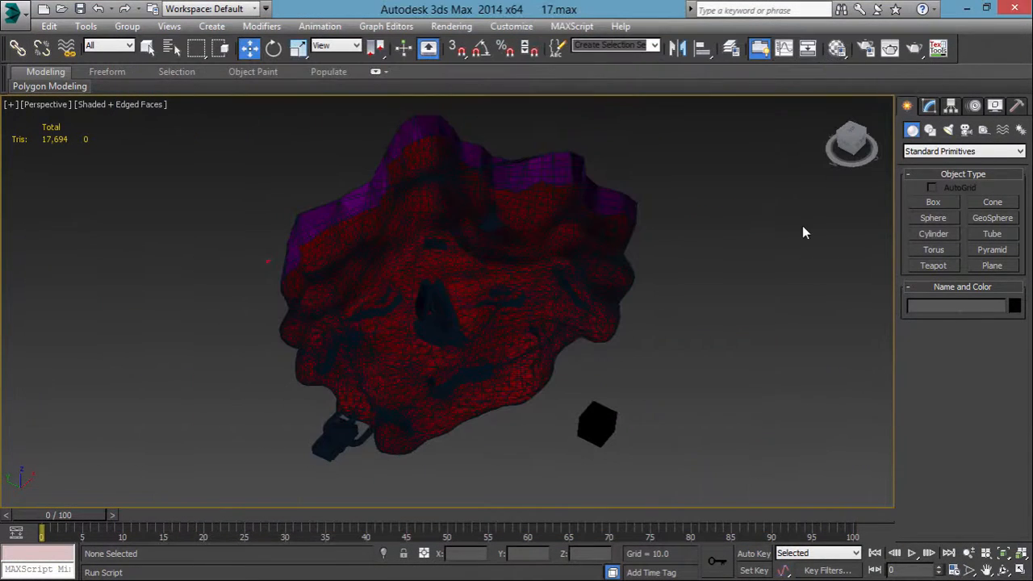
Switch to tool_cmd, rerun "tool structure levels\test\kickass_canyon kickass_canyon" and review the compile output
{"action": "left_click", "coordinate": [1023, 153]}
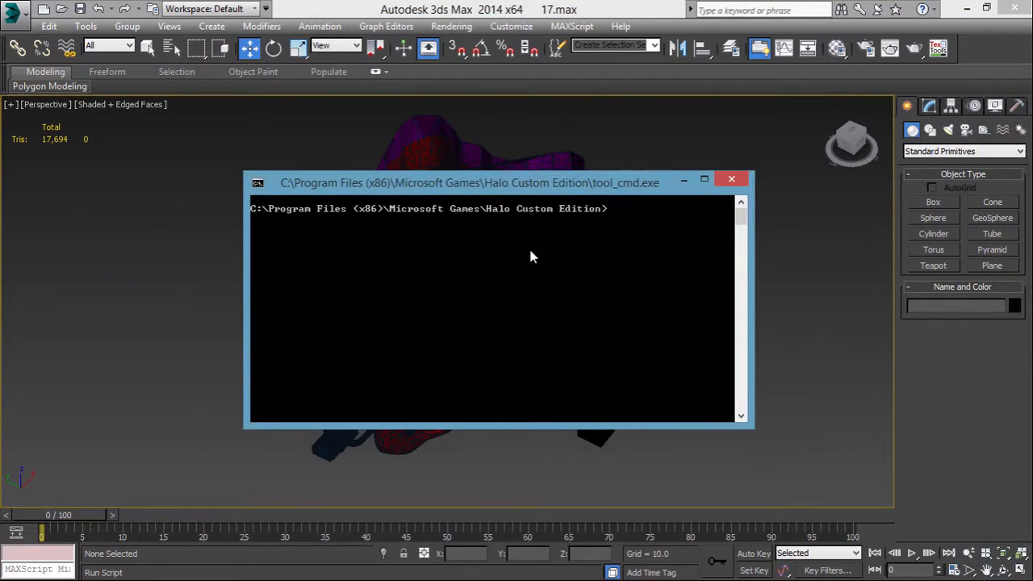
{"action": "key", "text": "Up"}
{"action": "key", "text": "Return"}
{"action": "key", "text": "Up"}
{"action": "key", "text": "Up"}
{"action": "key", "text": "Return"}
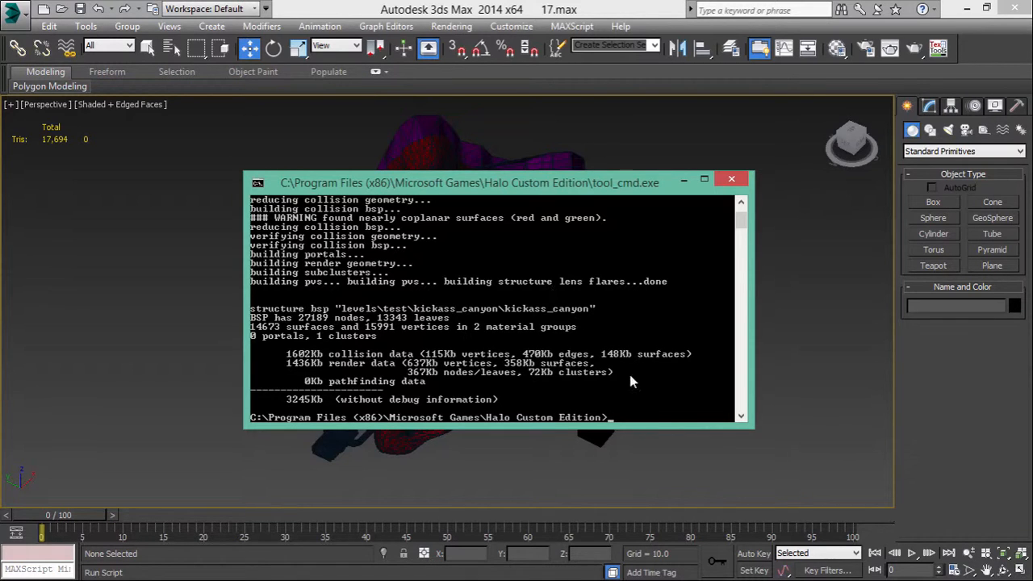
{"action": "left_click_drag", "start_coordinate": [748, 221], "coordinate": [748, 225]}
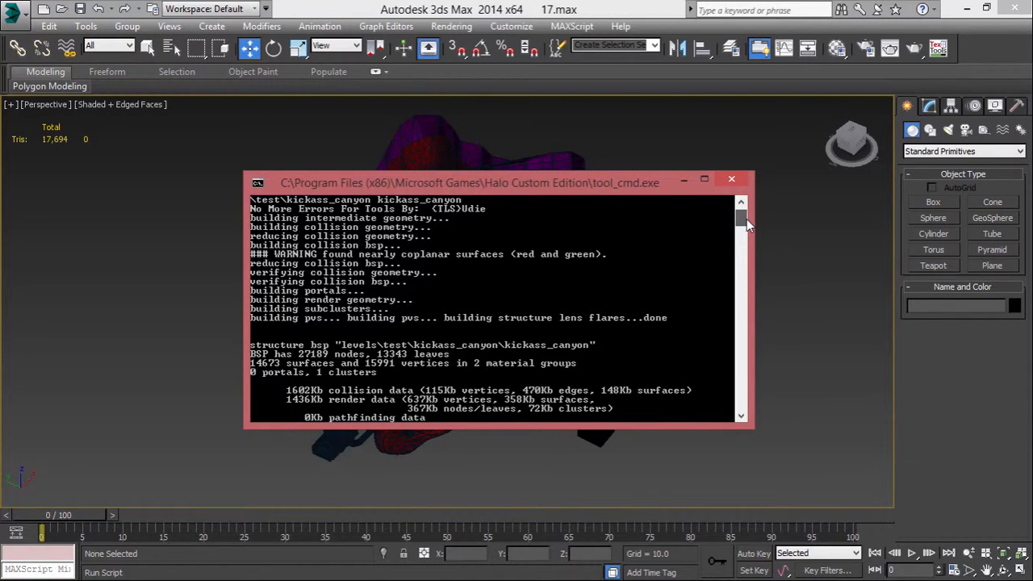
{"action": "left_click_drag", "start_coordinate": [747, 225], "coordinate": [747, 224]}
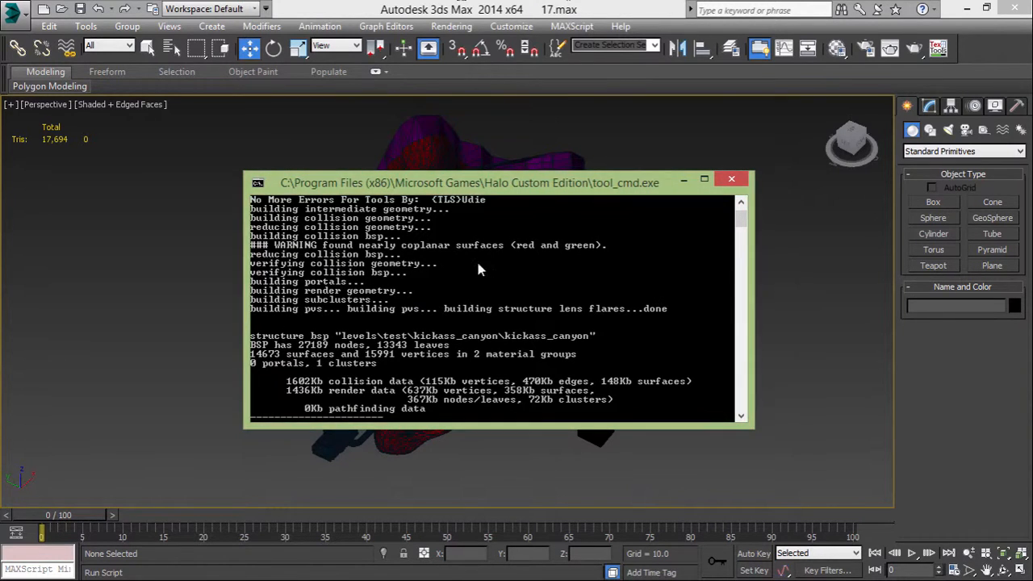
{"action": "scroll", "coordinate": [444, 286], "scroll_direction": "up", "scroll_amount": 1}
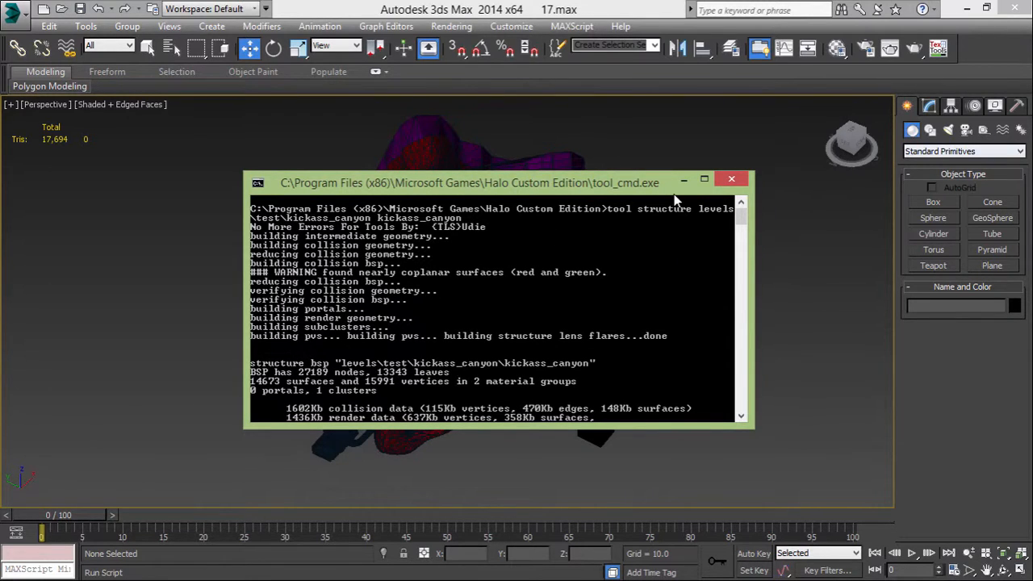
{"action": "scroll", "coordinate": [509, 376], "scroll_direction": "down", "scroll_amount": 5}
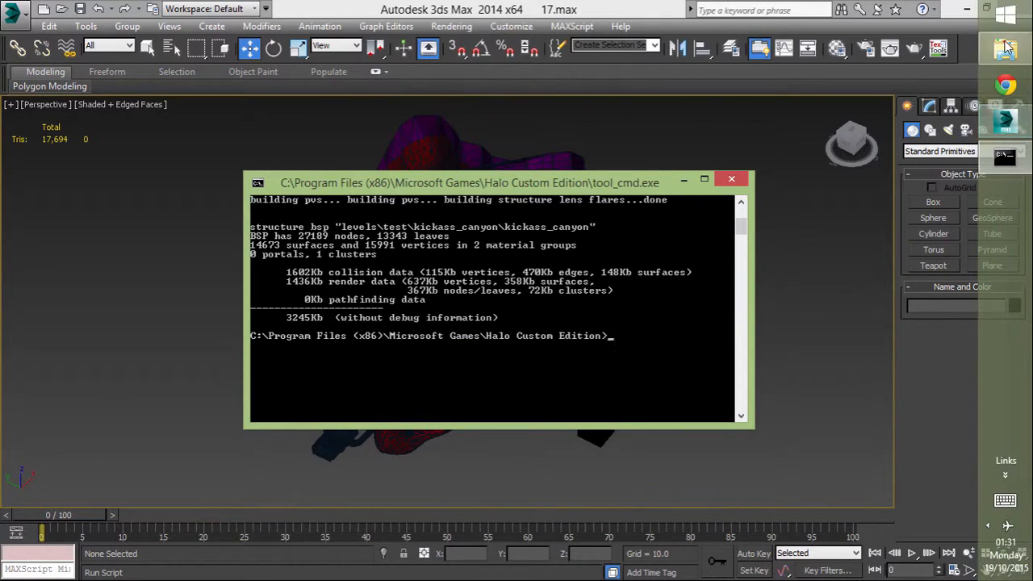
Relaunch Guerilla from the Halo Custom Edition folder and open kickass_canyon.scenario from levels\test\kickass_canyon
{"action": "left_click", "coordinate": [1009, 48]}
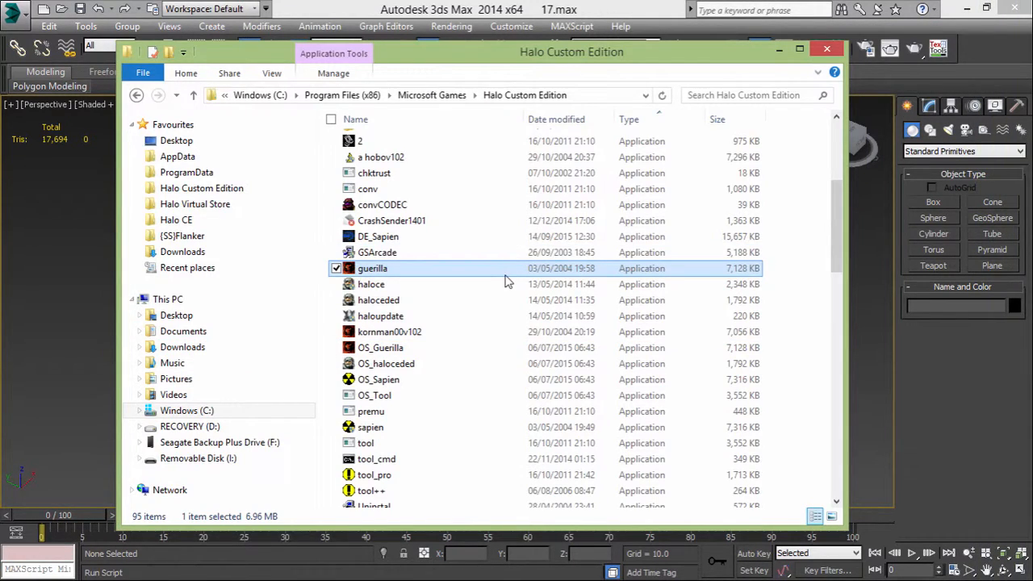
{"action": "double_click", "coordinate": [519, 270]}
{"action": "left_click", "coordinate": [13, 24]}
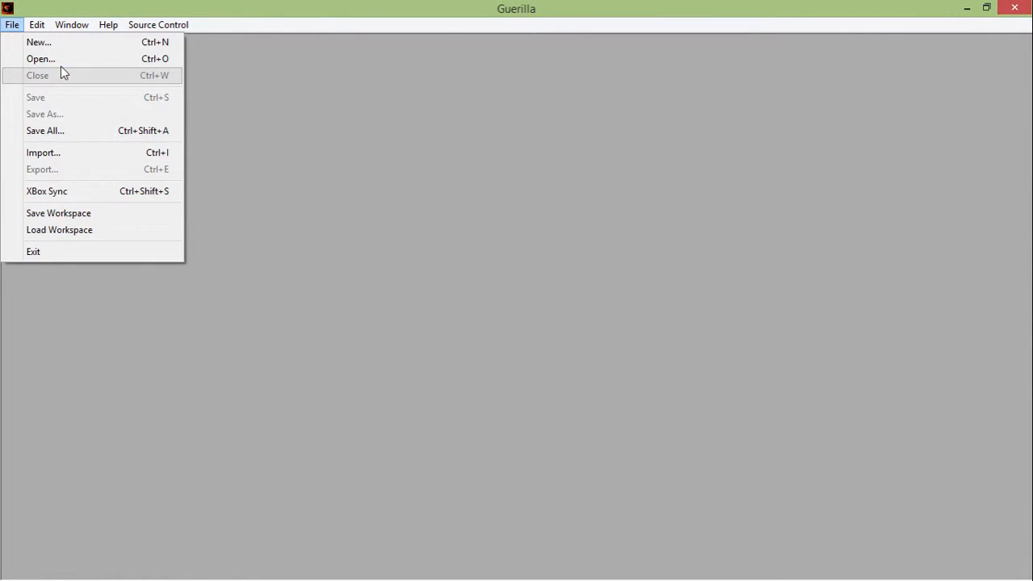
{"action": "left_click", "coordinate": [61, 60]}
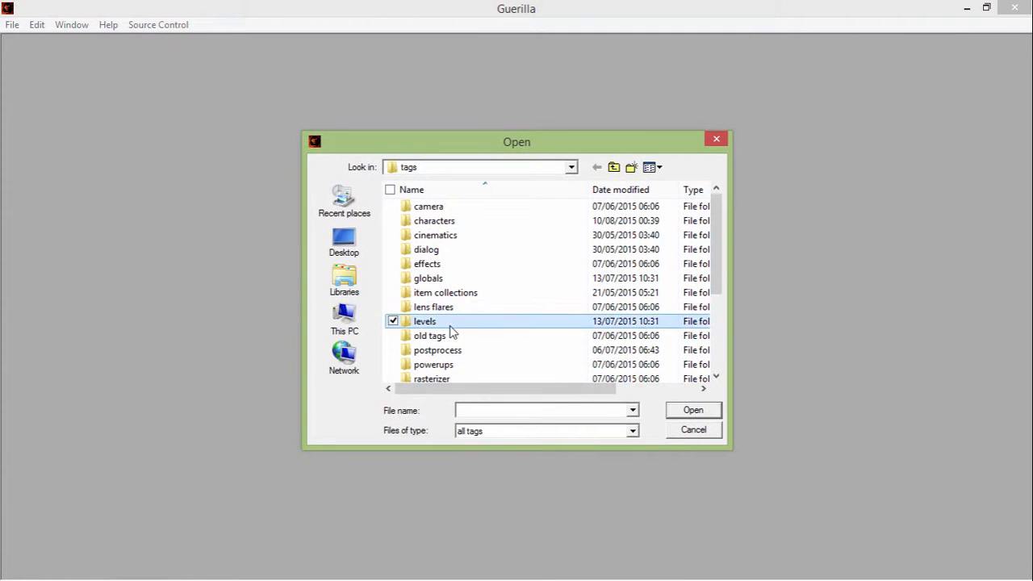
{"action": "double_click", "coordinate": [449, 321]}
{"action": "double_click", "coordinate": [459, 351]}
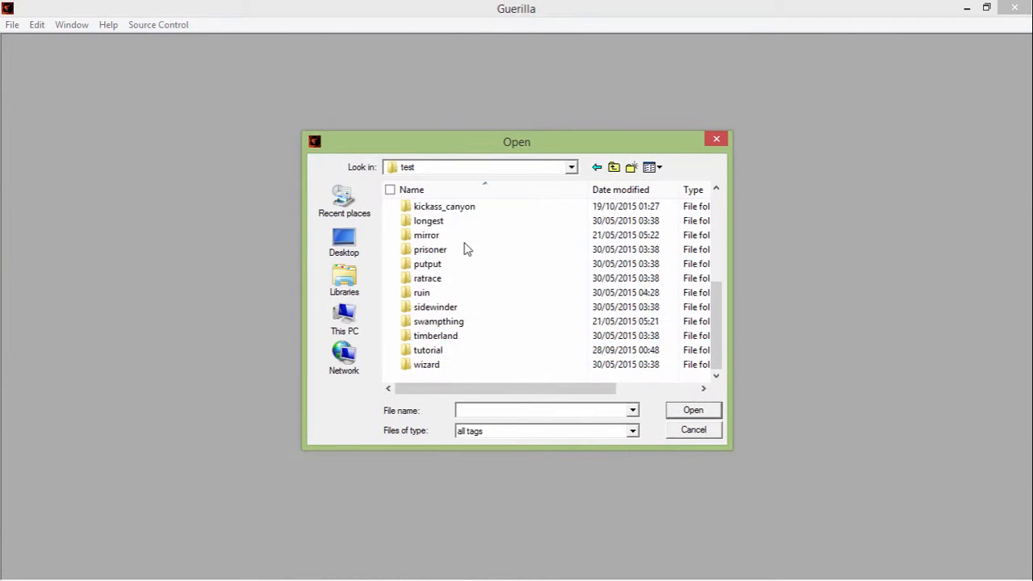
{"action": "double_click", "coordinate": [439, 207]}
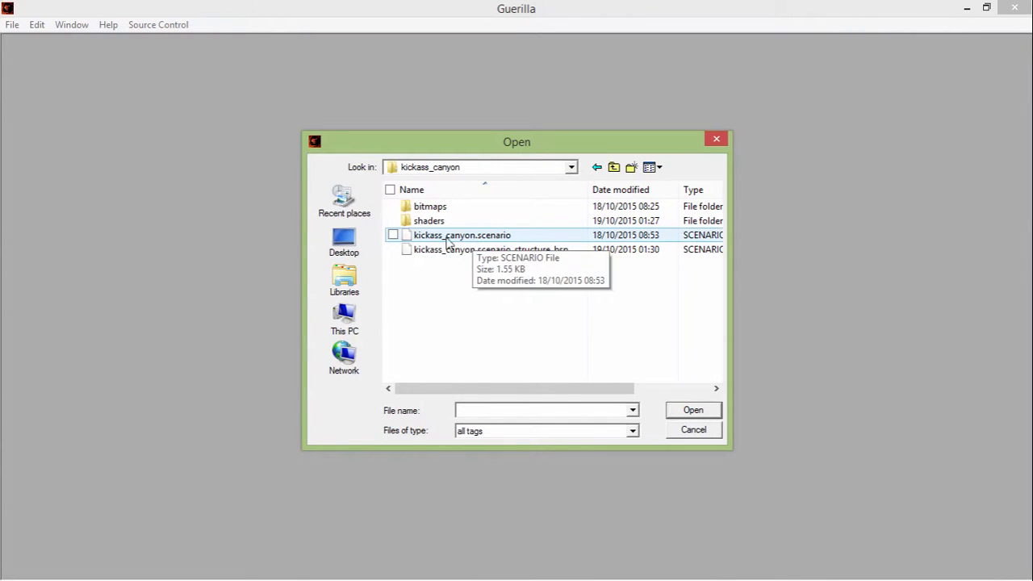
{"action": "left_click", "coordinate": [602, 239]}
{"action": "double_click", "coordinate": [604, 242]}
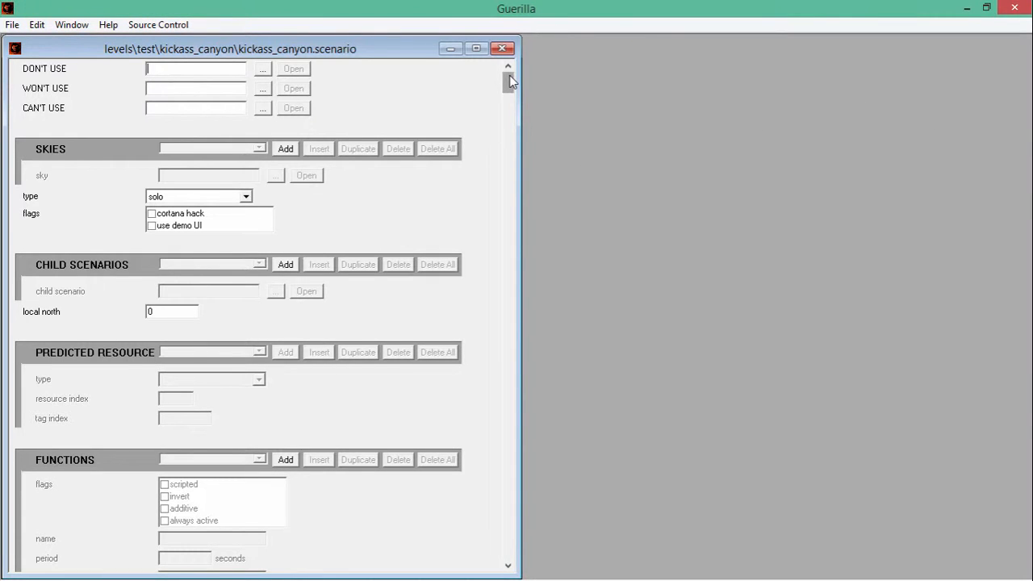
Add a skies entry to the scenario and assign clear afternoon.sky from the sky\clear afternoon tags folder
{"action": "left_click_drag", "start_coordinate": [510, 75], "coordinate": [510, 74]}
{"action": "left_click", "coordinate": [286, 148]}
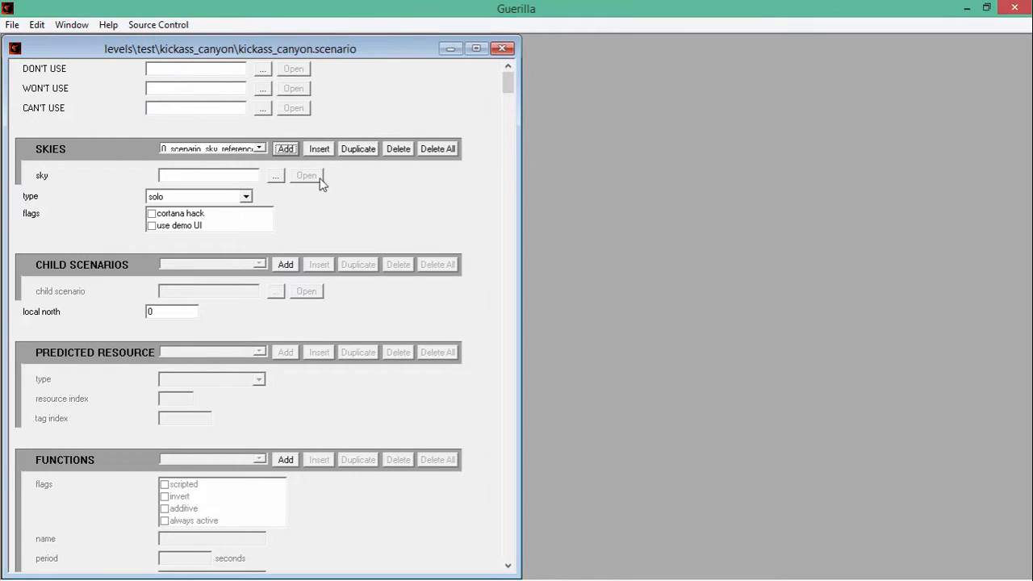
{"action": "left_click", "coordinate": [275, 176]}
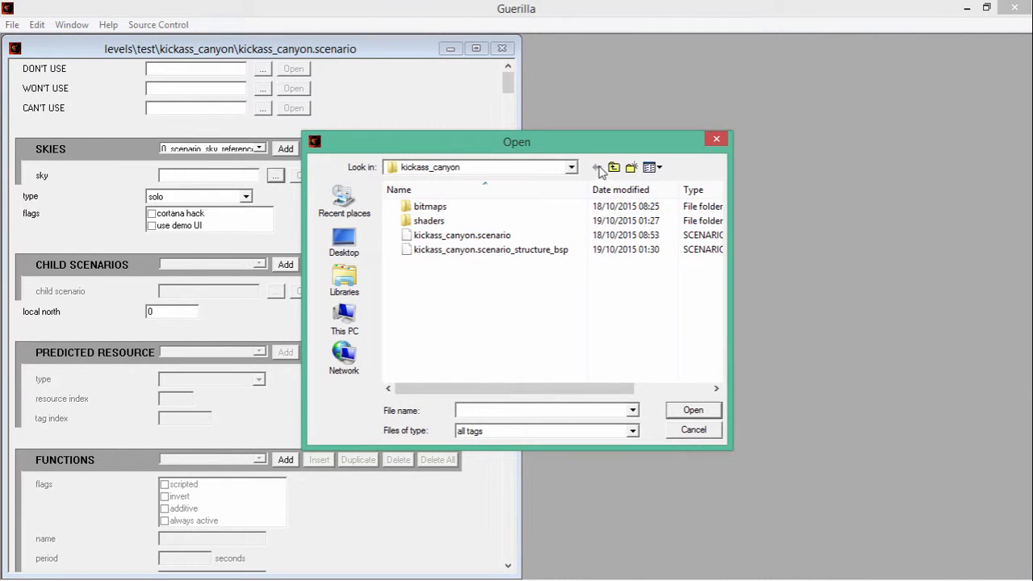
{"action": "left_click", "coordinate": [613, 167]}
{"action": "left_click", "coordinate": [614, 167]}
{"action": "left_click", "coordinate": [614, 167]}
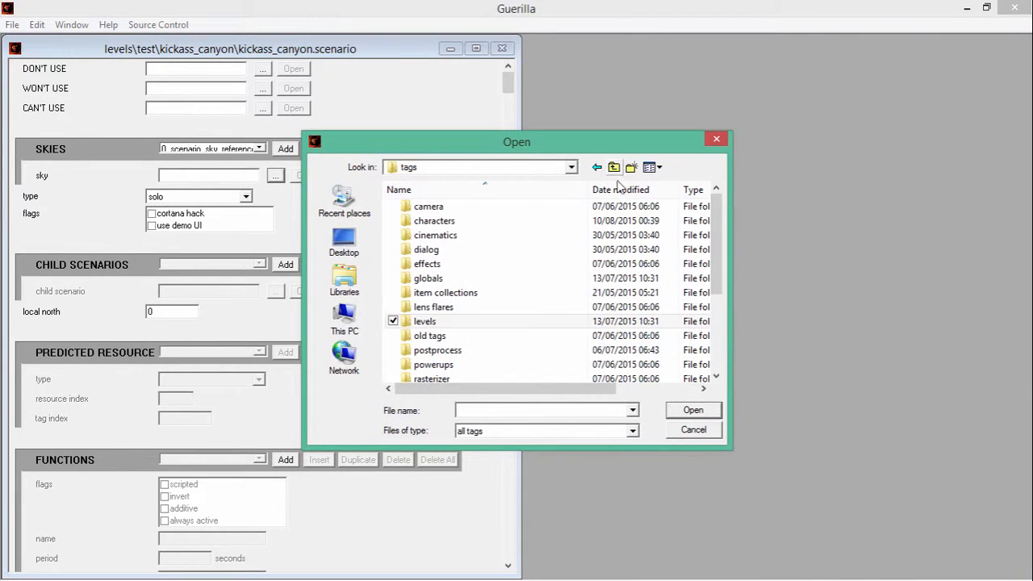
{"action": "left_click", "coordinate": [484, 336]}
{"action": "scroll", "coordinate": [484, 334], "scroll_direction": "down", "scroll_amount": 3}
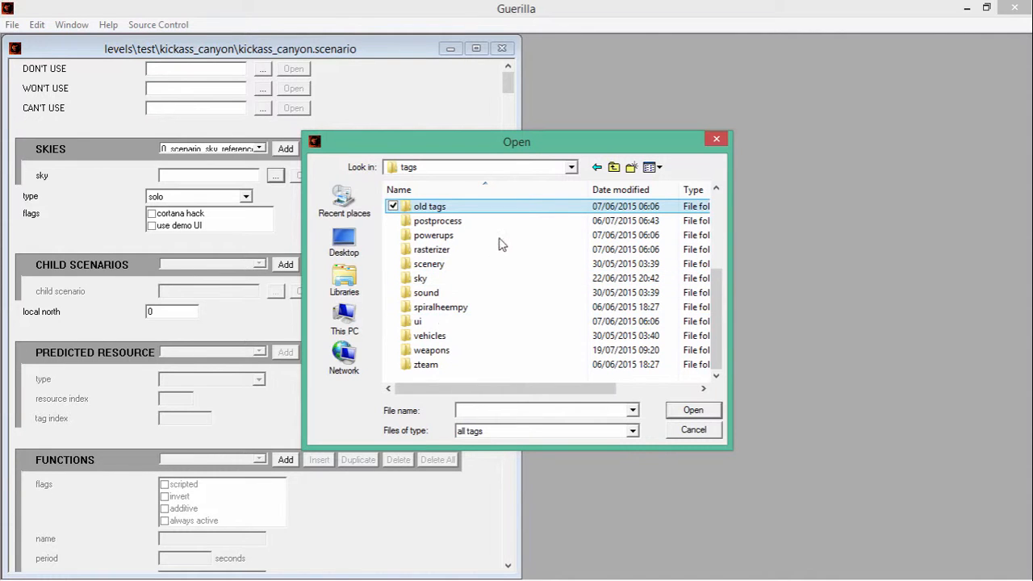
{"action": "double_click", "coordinate": [483, 279]}
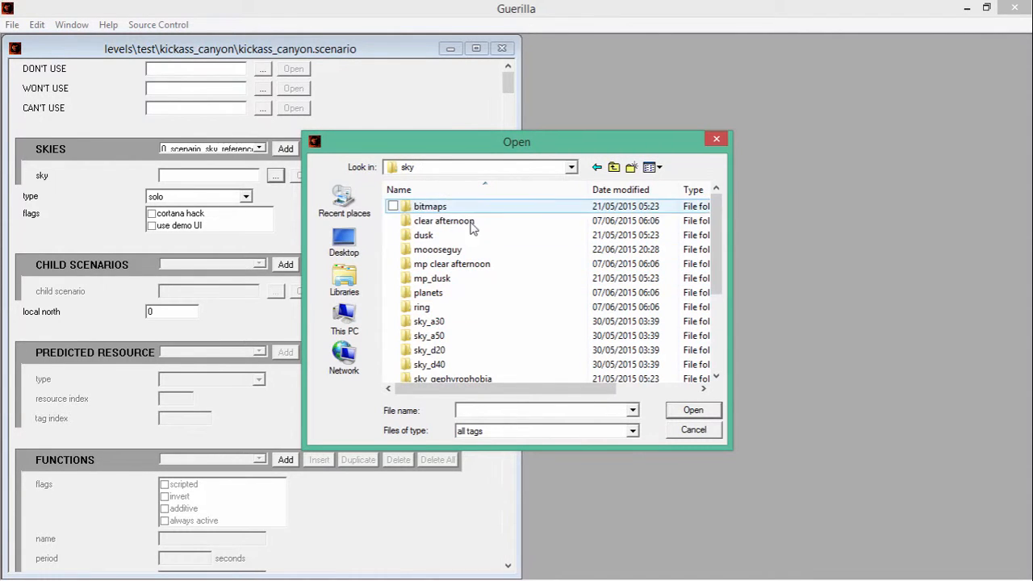
{"action": "double_click", "coordinate": [446, 220]}
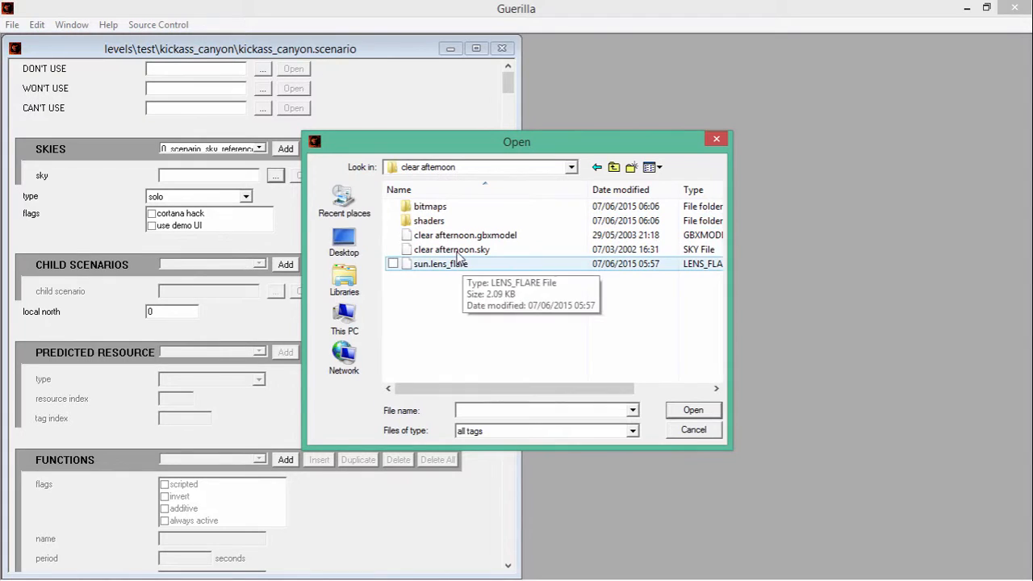
{"action": "left_click", "coordinate": [457, 252]}
{"action": "double_click", "coordinate": [457, 253]}
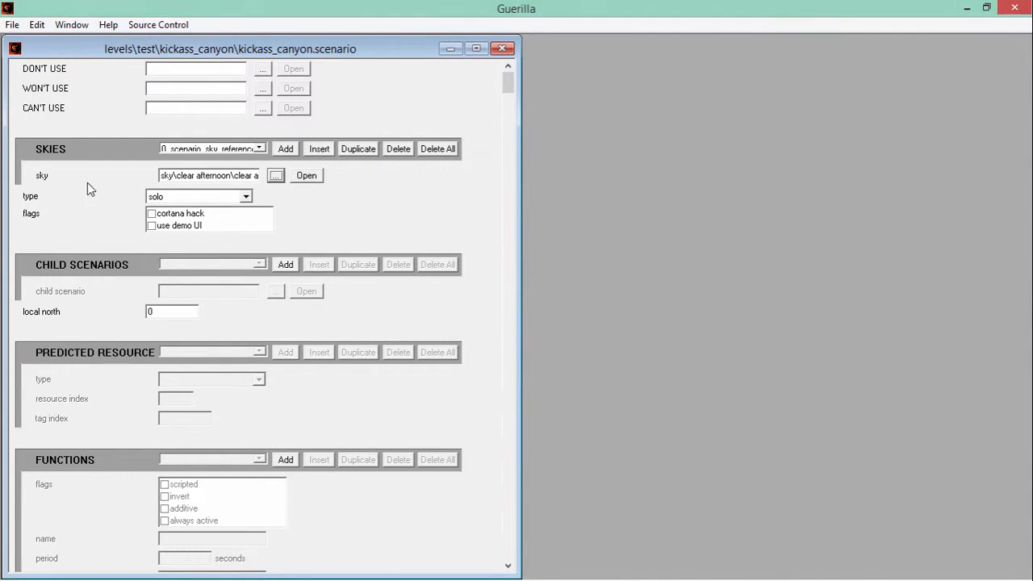
Set the scenario's type to multiplayer and close the scenario tag, saving its changes
{"action": "left_click", "coordinate": [245, 197]}
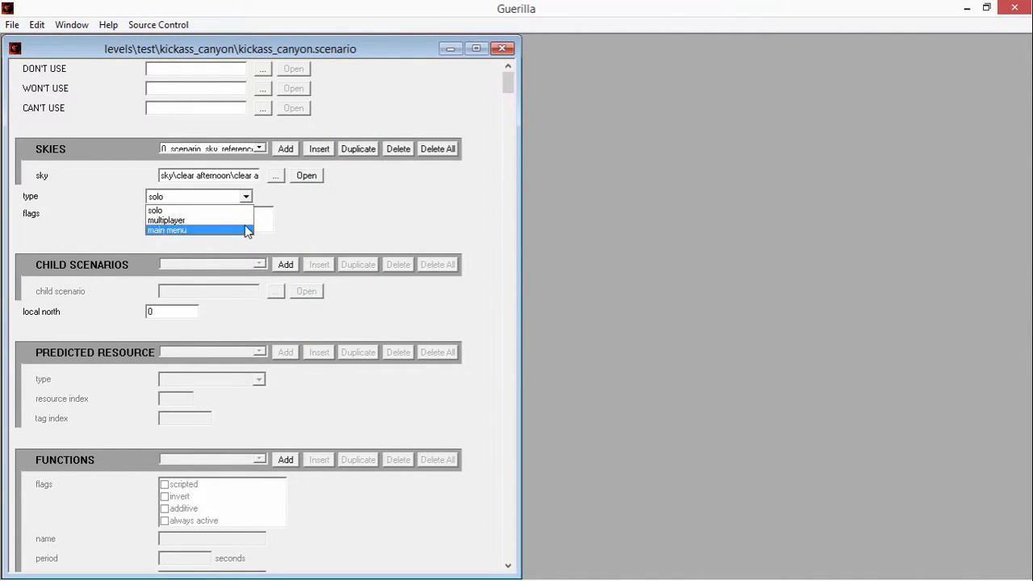
{"action": "left_click", "coordinate": [172, 221]}
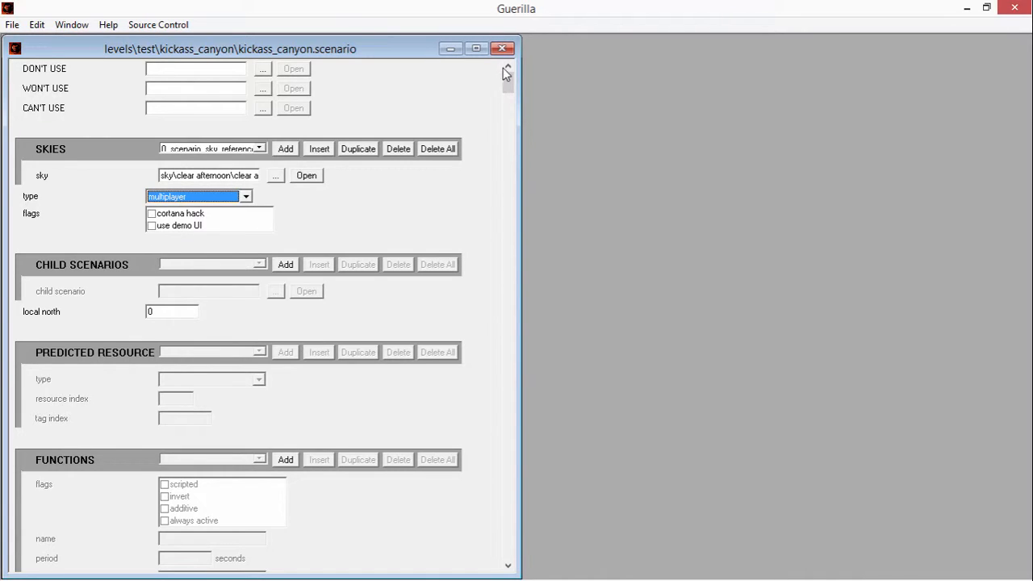
{"action": "scroll", "coordinate": [511, 85], "scroll_direction": "down", "scroll_amount": 4}
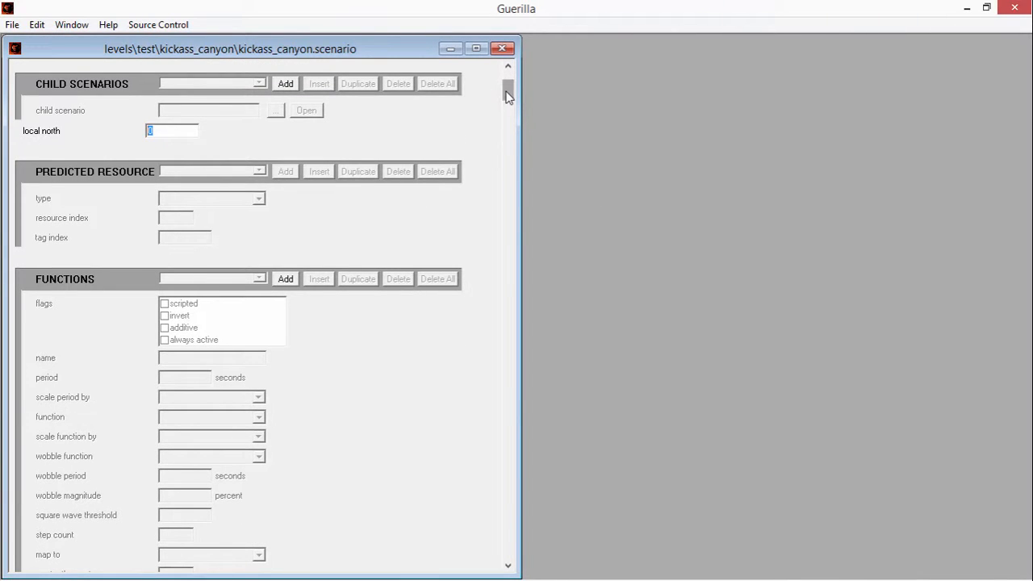
{"action": "mouse_move", "coordinate": [507, 95]}
{"action": "left_mouse_down"}
{"action": "mouse_move", "coordinate": [482, 344]}
{"action": "mouse_move", "coordinate": [477, 120]}
{"action": "mouse_move", "coordinate": [491, 88]}
{"action": "left_mouse_up"}
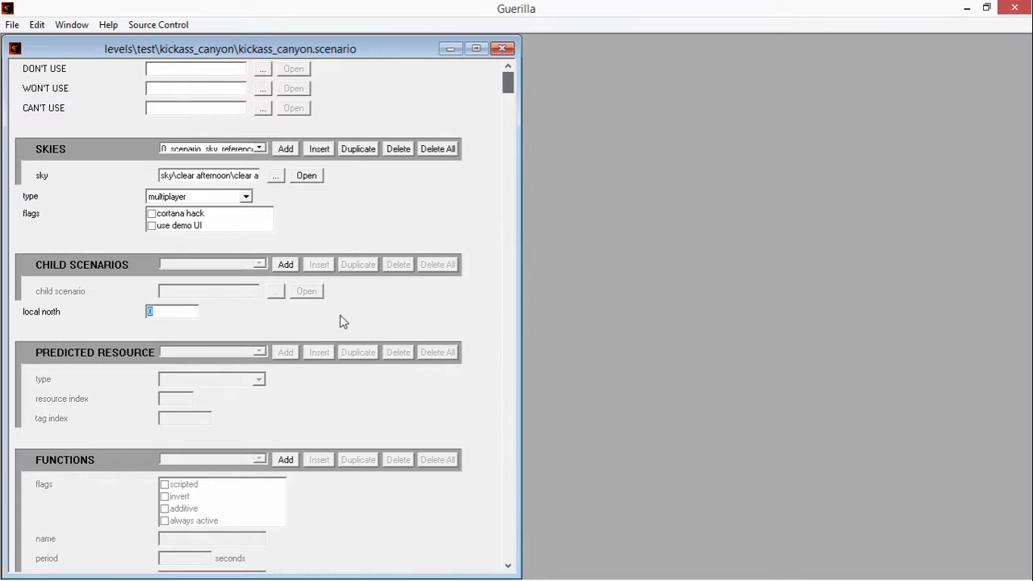
{"action": "left_click", "coordinate": [495, 50]}
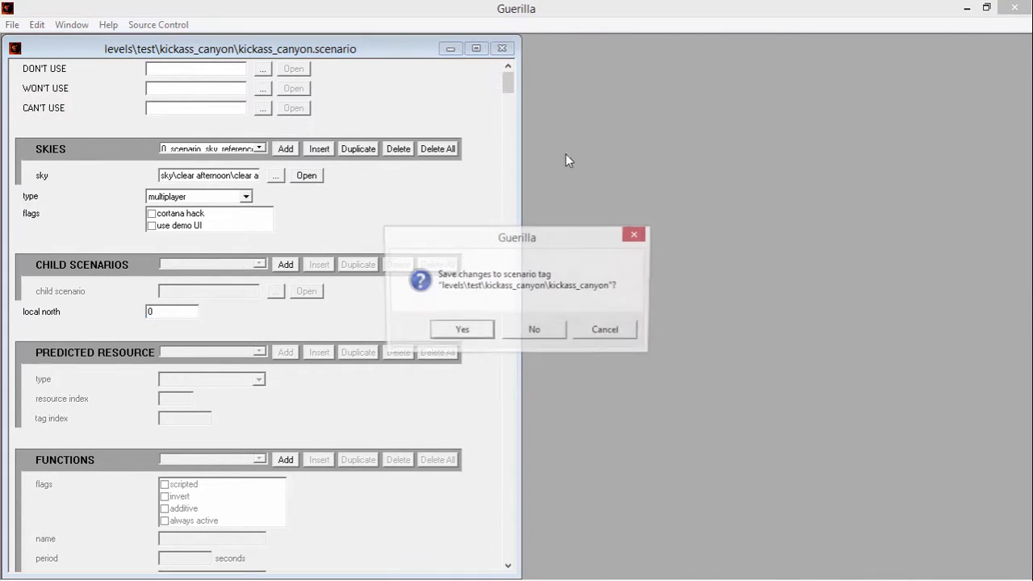
{"action": "left_click", "coordinate": [460, 331]}
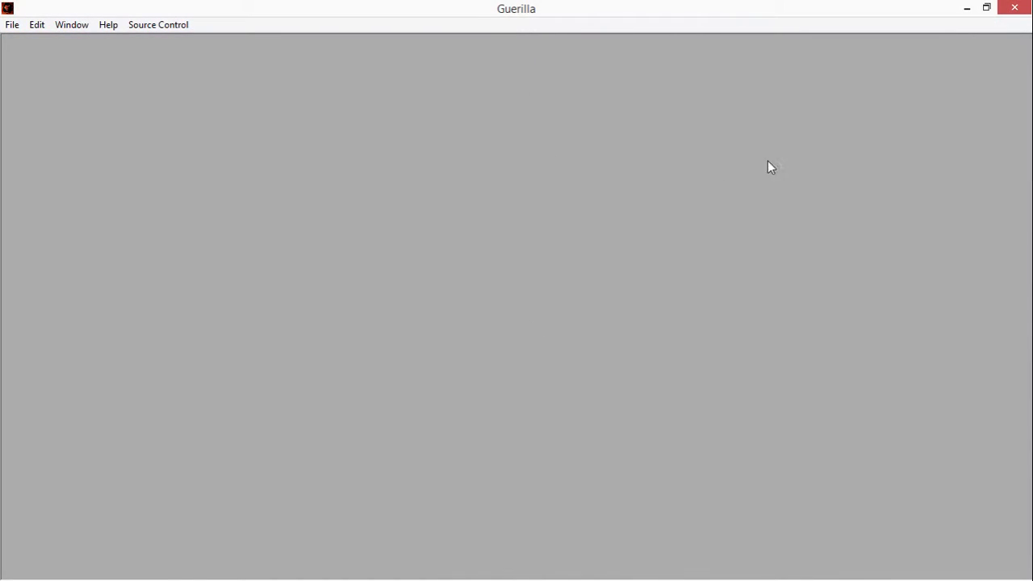
Launch Sapien from the Halo Custom Edition folder and open kickass_canyon.scenario from levels\test\kickass_canyon
{"action": "left_click", "coordinate": [967, 9]}
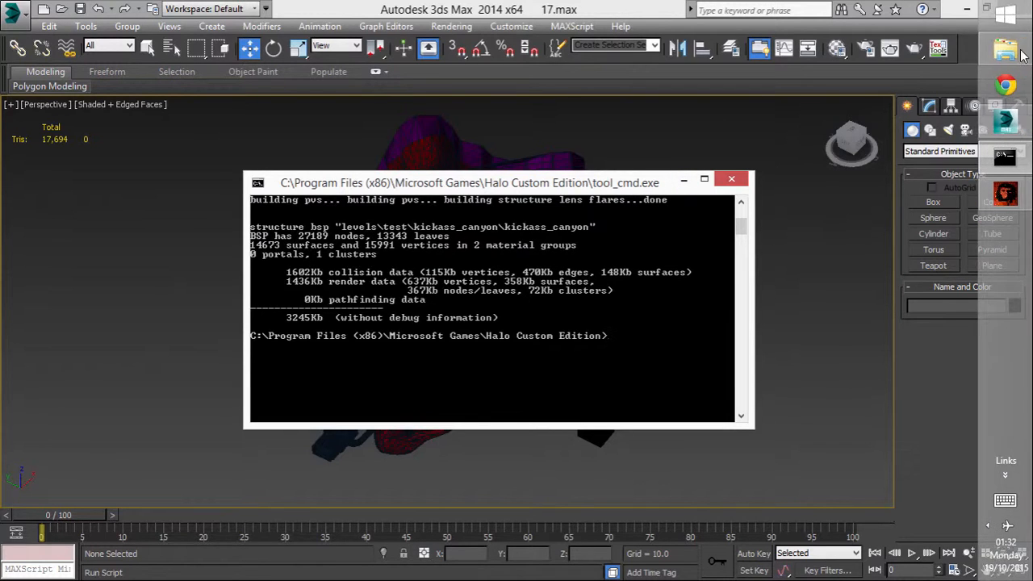
{"action": "left_click", "coordinate": [1006, 49]}
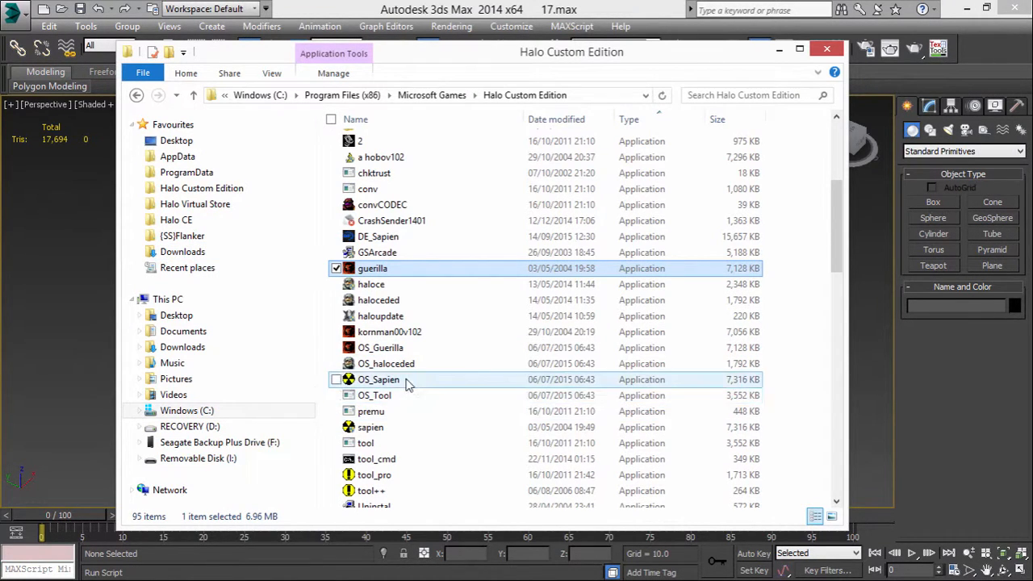
{"action": "double_click", "coordinate": [370, 429]}
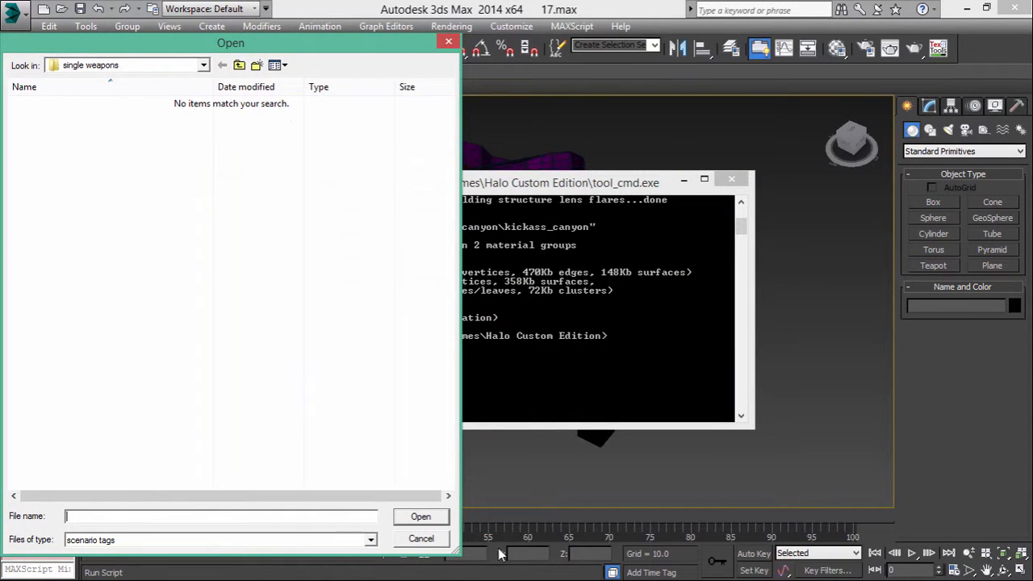
{"action": "left_click", "coordinate": [239, 65]}
{"action": "left_click", "coordinate": [240, 66]}
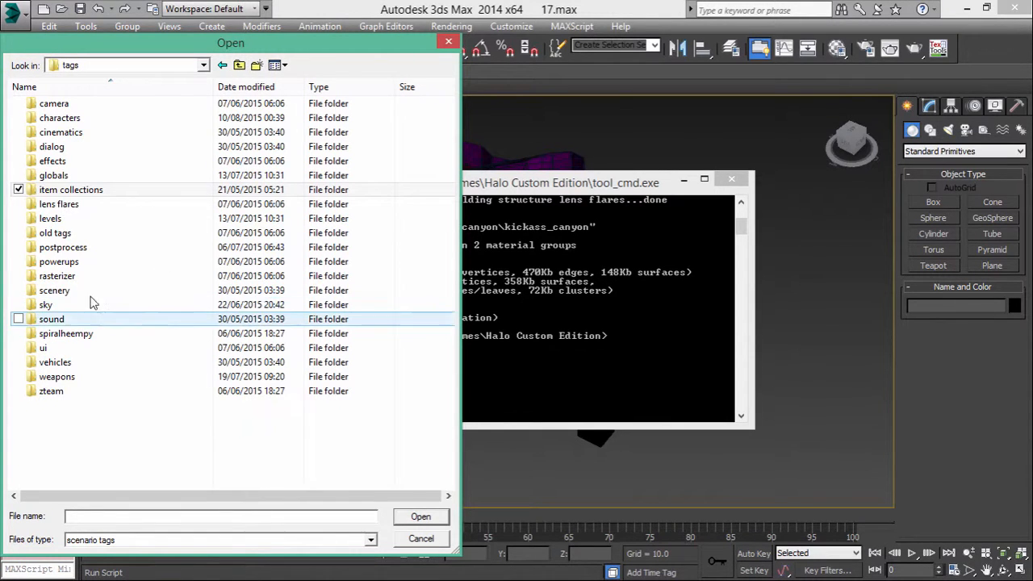
{"action": "double_click", "coordinate": [64, 218]}
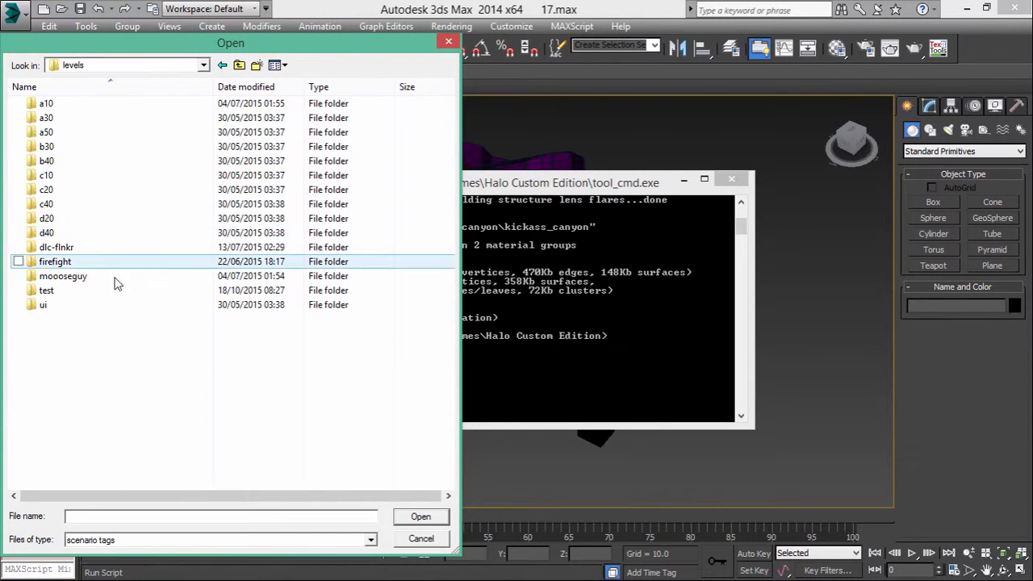
{"action": "double_click", "coordinate": [48, 291]}
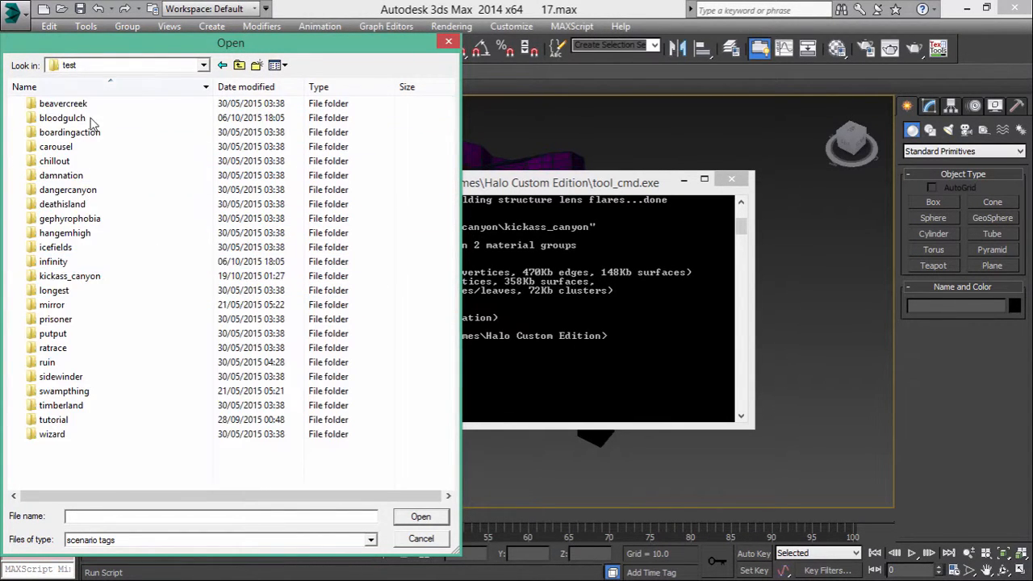
{"action": "double_click", "coordinate": [67, 278]}
{"action": "left_click", "coordinate": [94, 136]}
{"action": "double_click", "coordinate": [93, 134]}
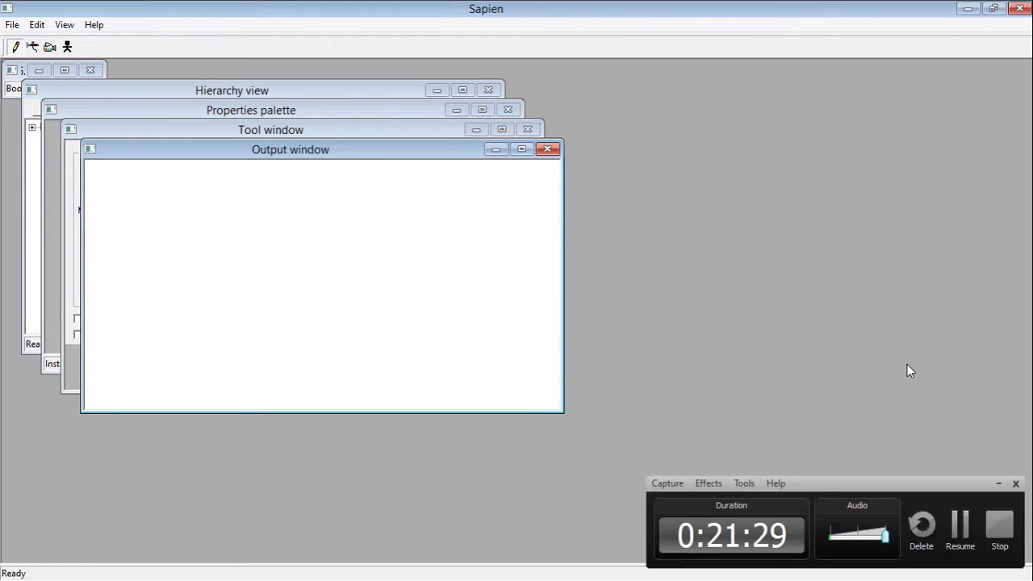
Maximise Sapien's Game window and look around the level with the camera
{"action": "left_click", "coordinate": [12, 70]}
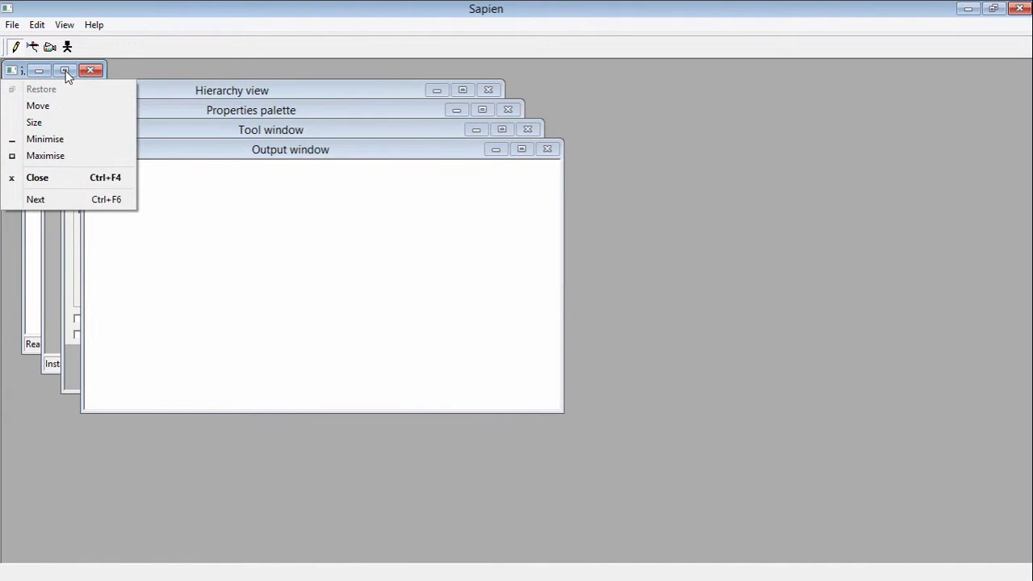
{"action": "left_click", "coordinate": [47, 158]}
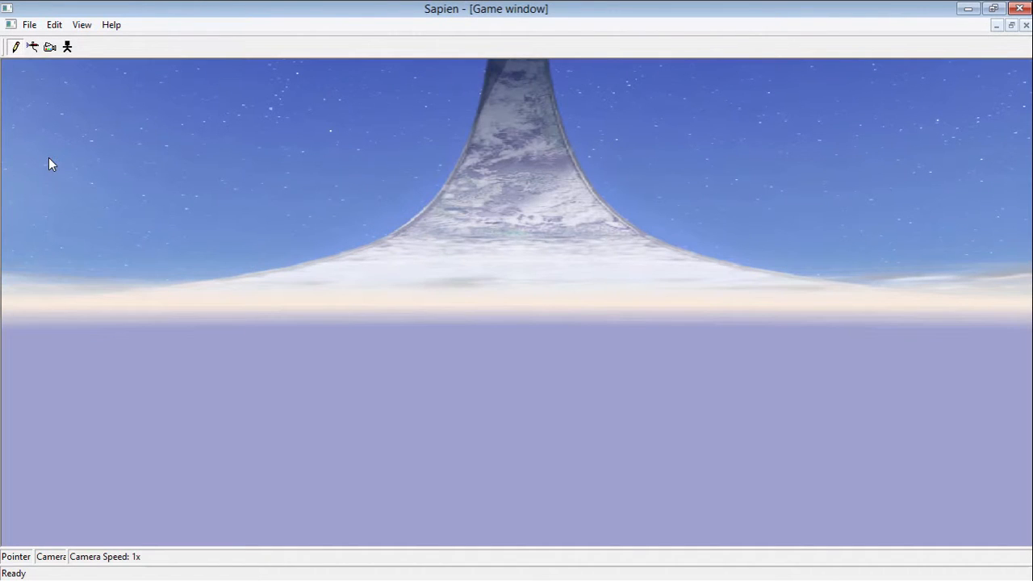
{"action": "middle_click_drag", "start_coordinate": [227, 227], "coordinate": [537, 179]}
{"action": "key", "text": "shift"}
{"action": "key", "text": "shift"}
{"action": "key", "text": "shift"}
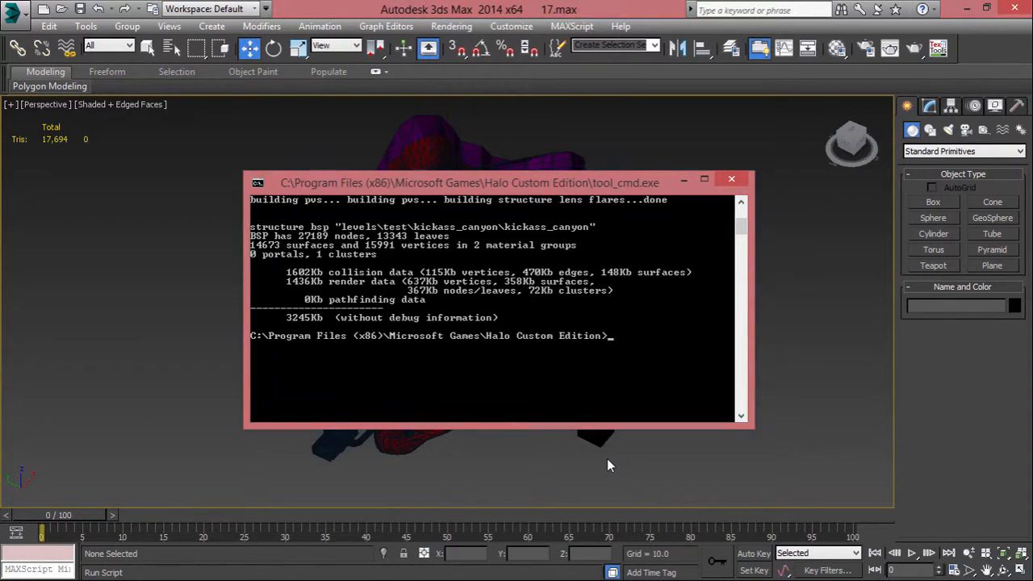
In tool_cmd, clear the console and run "tool lightmaps levels\test\kickass_canyon\kickass_canyon kickass_canyon 0 0.9"
{"action": "type", "text": "cls"}
{"action": "key", "text": "Return"}
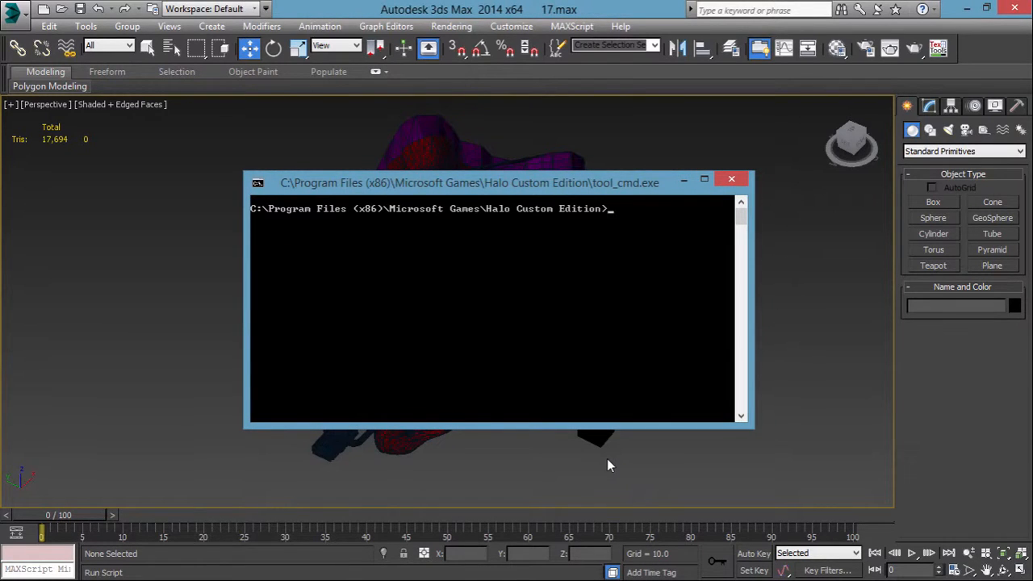
{"action": "type", "text": "tool lightmaps levels\t"}
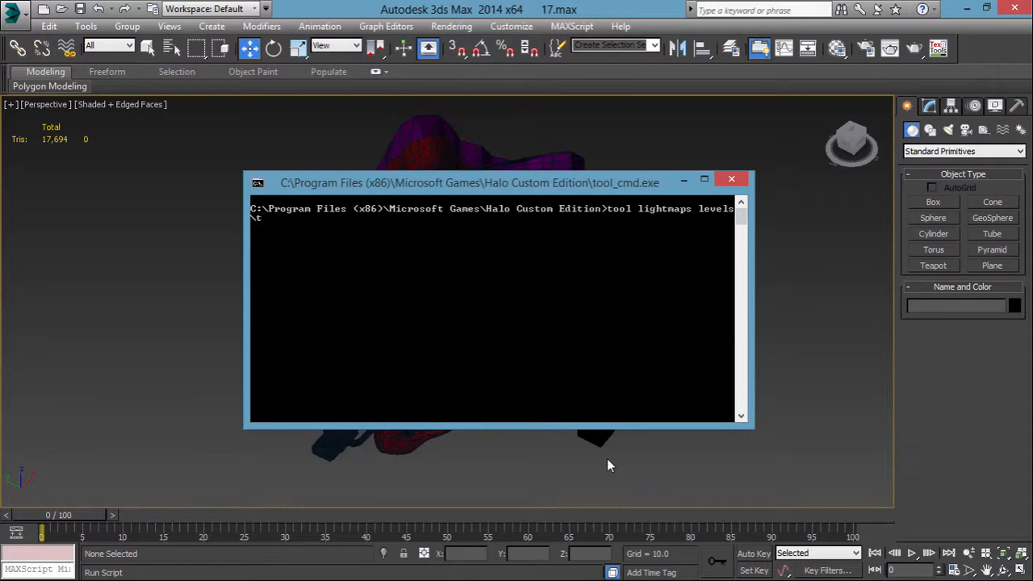
{"action": "type", "text": "est\\kickass_canyon\\kickass_canyon"}
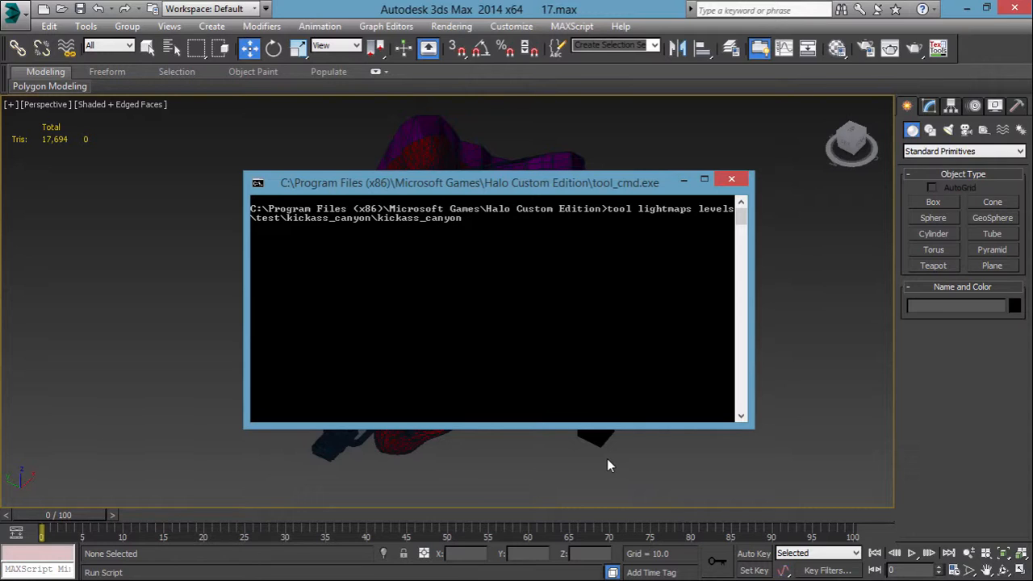
{"action": "type", "text": "ass_canyon 0 0"}
{"action": "type", "text": ".9"}
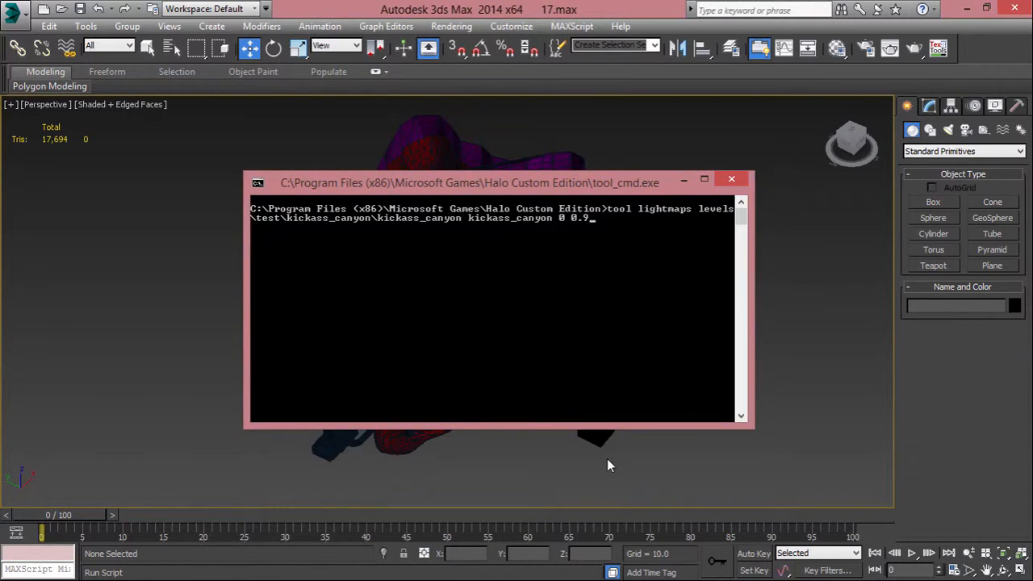
{"action": "key", "text": "Return"}
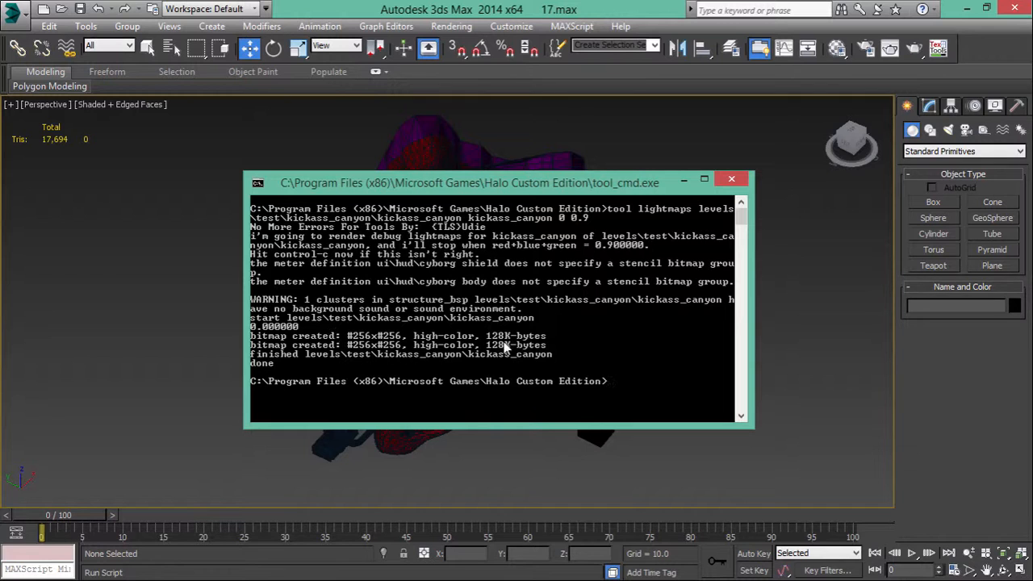
Relaunch Sapien, reopen kickass_canyon.scenario and maximise the Game window
{"action": "left_click", "coordinate": [684, 179]}
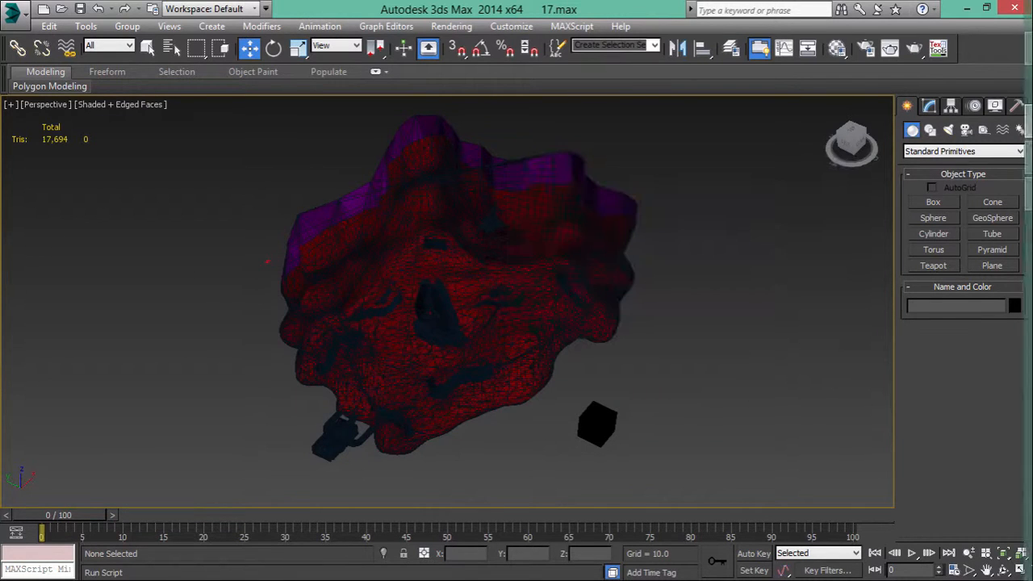
{"action": "key", "text": "alt+Tab"}
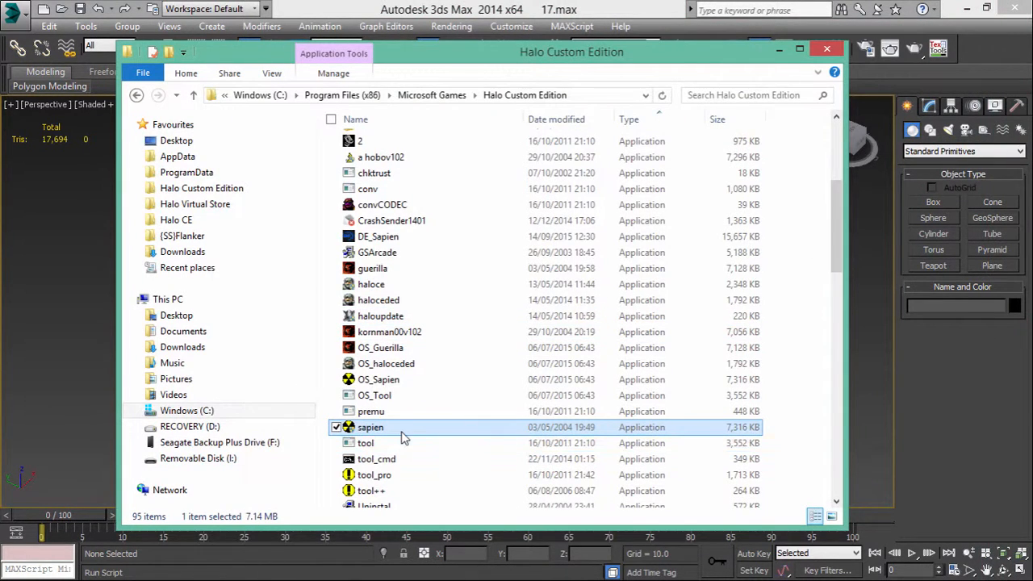
{"action": "left_click", "coordinate": [780, 51]}
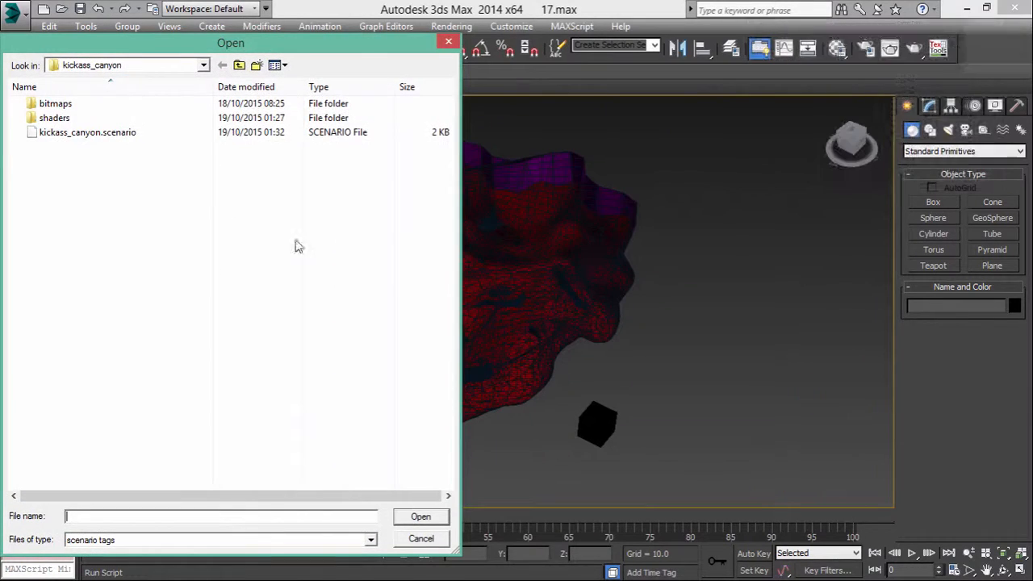
{"action": "double_click", "coordinate": [77, 132]}
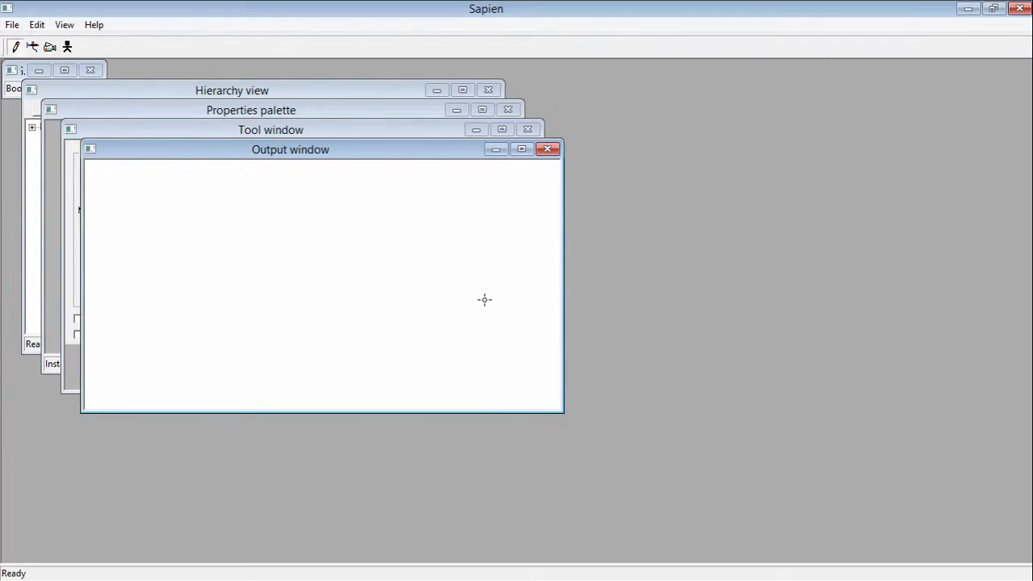
{"action": "left_click", "coordinate": [64, 67]}
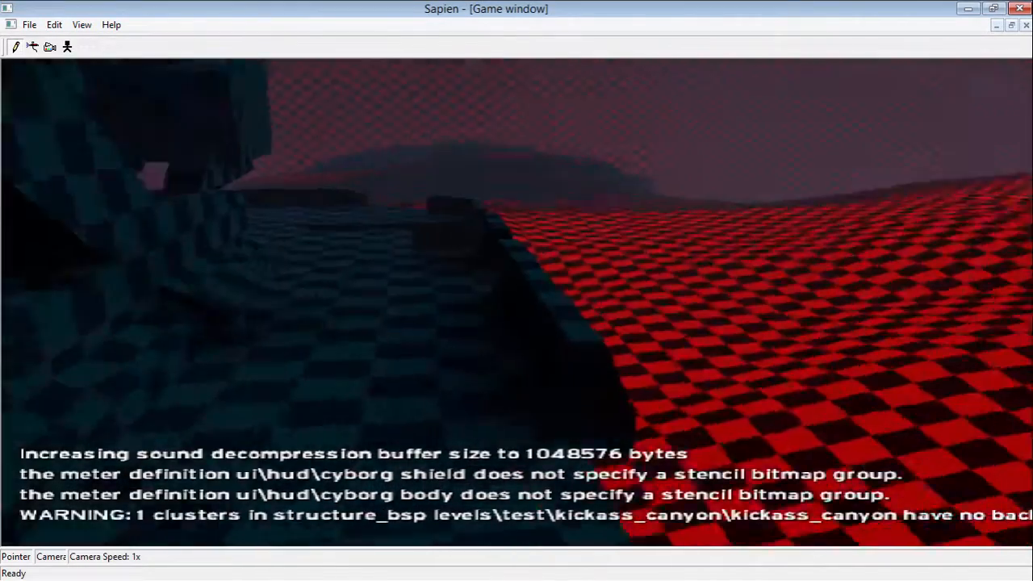
Raise the camera speed to 60x and fly through the canyon to examine the lit, checkered terrain
{"action": "middle_click_drag", "start_coordinate": [349, 257], "coordinate": [18, 238]}
{"action": "key", "text": "shift"}
{"action": "key", "text": "shift"}
{"action": "key", "text": "shift"}
{"action": "key", "text": "shift"}
{"action": "key", "text": "w"}
{"action": "key", "text": "s"}
{"action": "key", "text": "w"}
{"action": "middle_click_drag", "start_coordinate": [517, 302], "coordinate": [1006, 326]}
{"action": "key", "text": "w"}
{"action": "key", "text": "s"}
{"action": "key", "text": "s"}
{"action": "key", "text": "w"}
{"action": "key", "text": "w"}
{"action": "key", "text": "w"}
{"action": "key", "text": "w"}
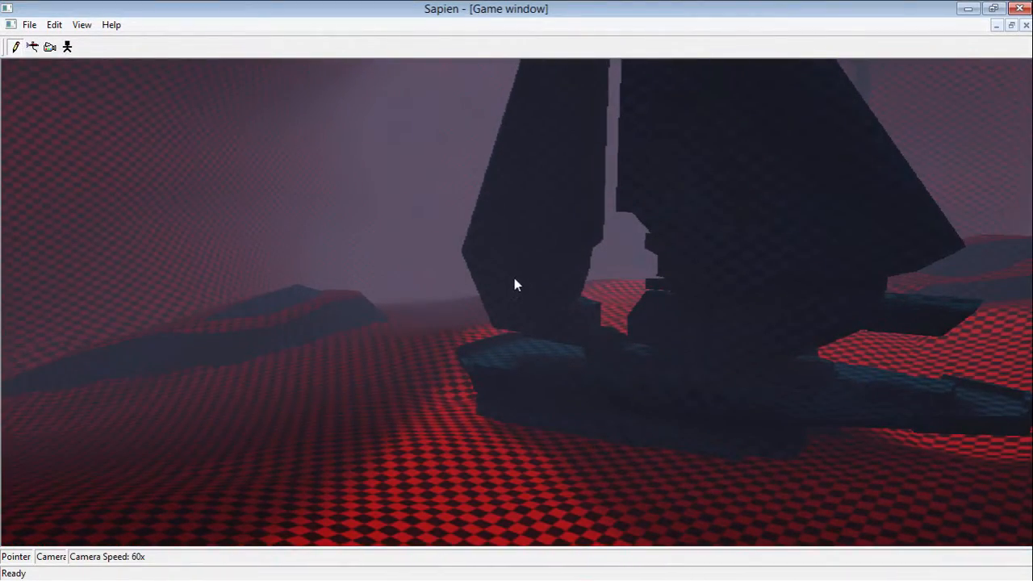
Inspect the central tower from several sides and cycle the camera speed through its settings back to 60x
{"action": "middle_click_drag", "start_coordinate": [538, 201], "coordinate": [517, 295]}
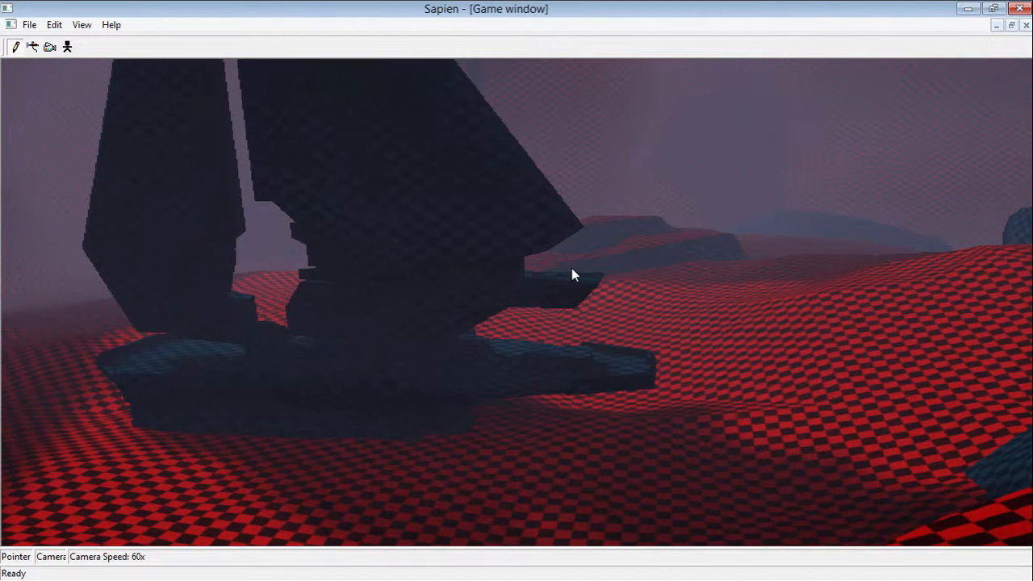
{"action": "key", "text": "w"}
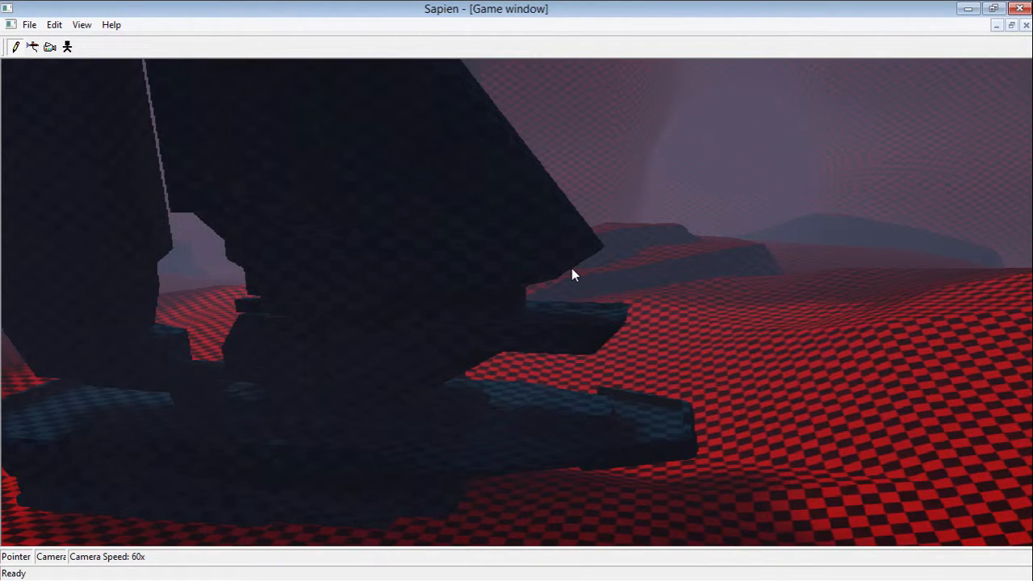
{"action": "key", "text": "a"}
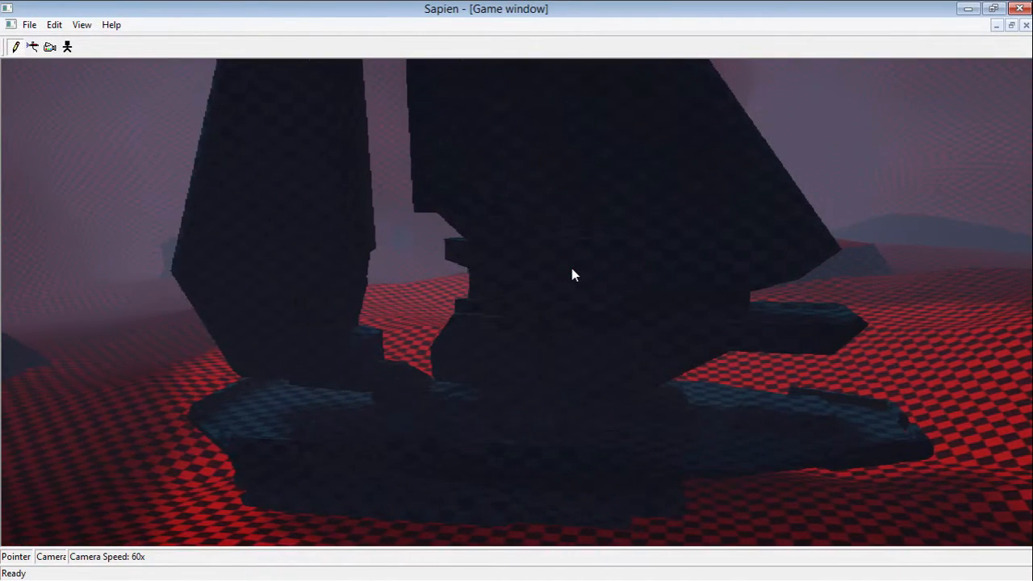
{"action": "key", "text": "d"}
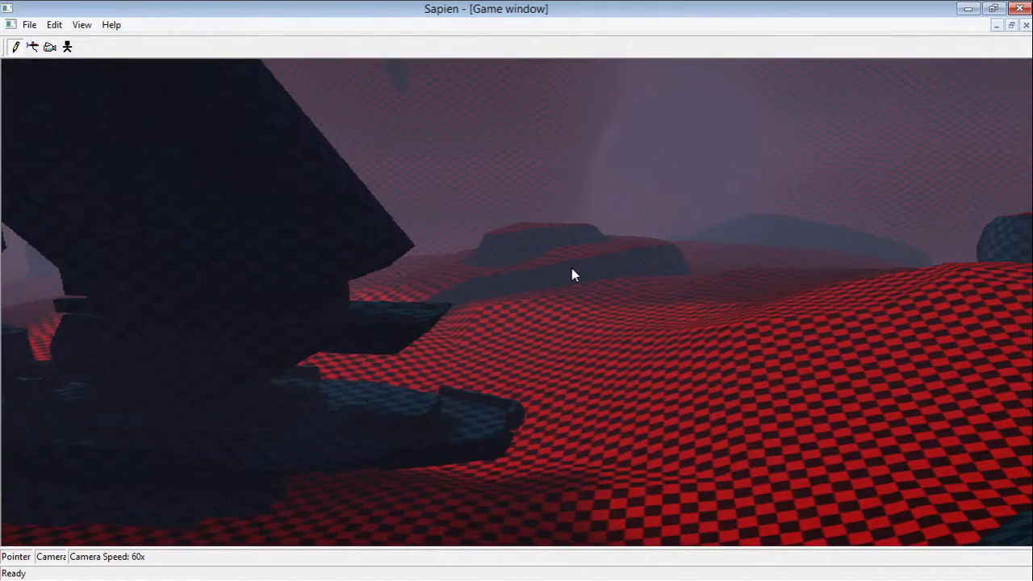
{"action": "key", "text": "s"}
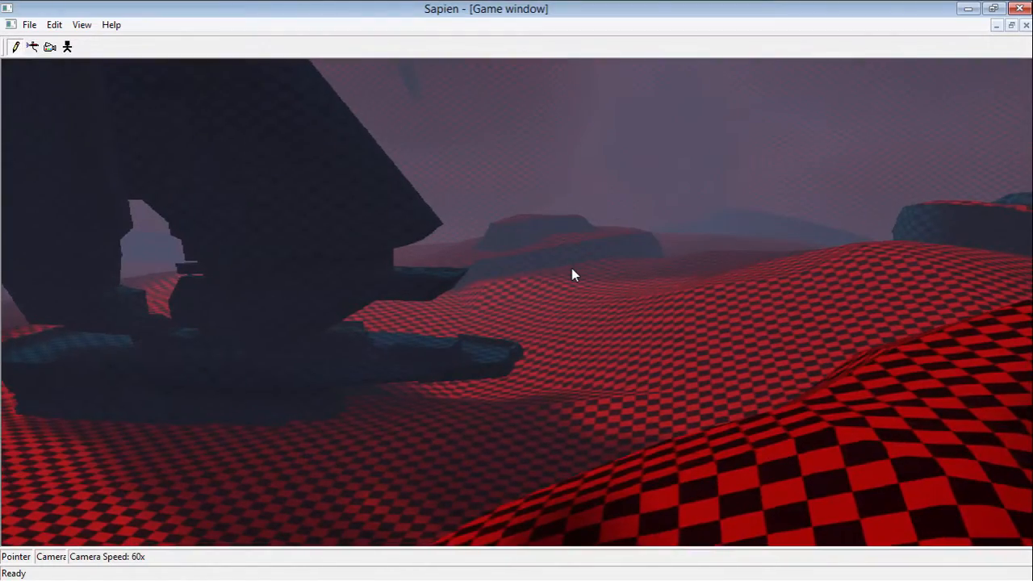
{"action": "key", "text": "r"}
{"action": "middle_click_drag", "start_coordinate": [572, 268], "coordinate": [572, 268]}
{"action": "key", "text": "s"}
{"action": "key", "text": "w"}
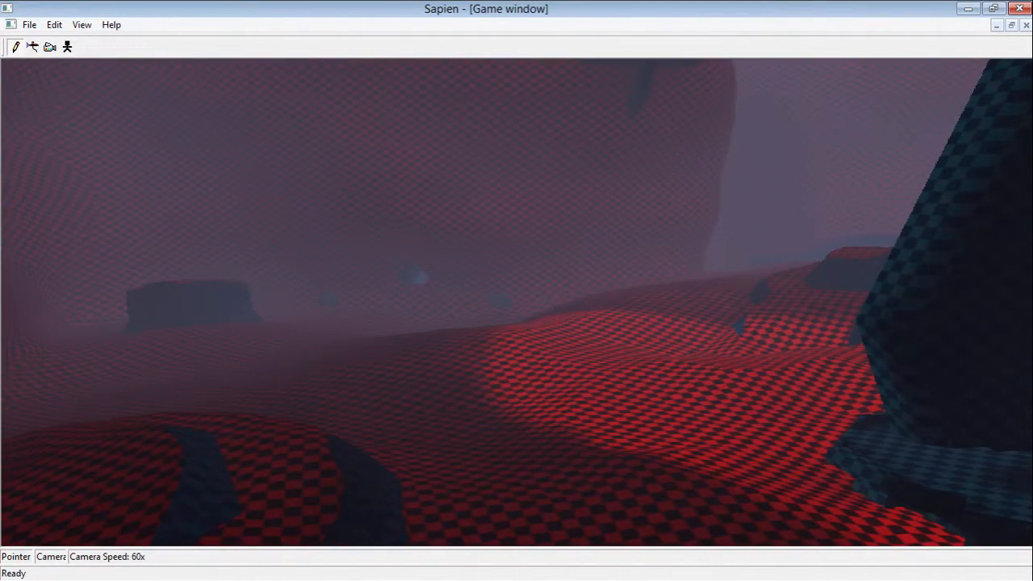
{"action": "middle_click_drag", "start_coordinate": [572, 268], "coordinate": [571, 268]}
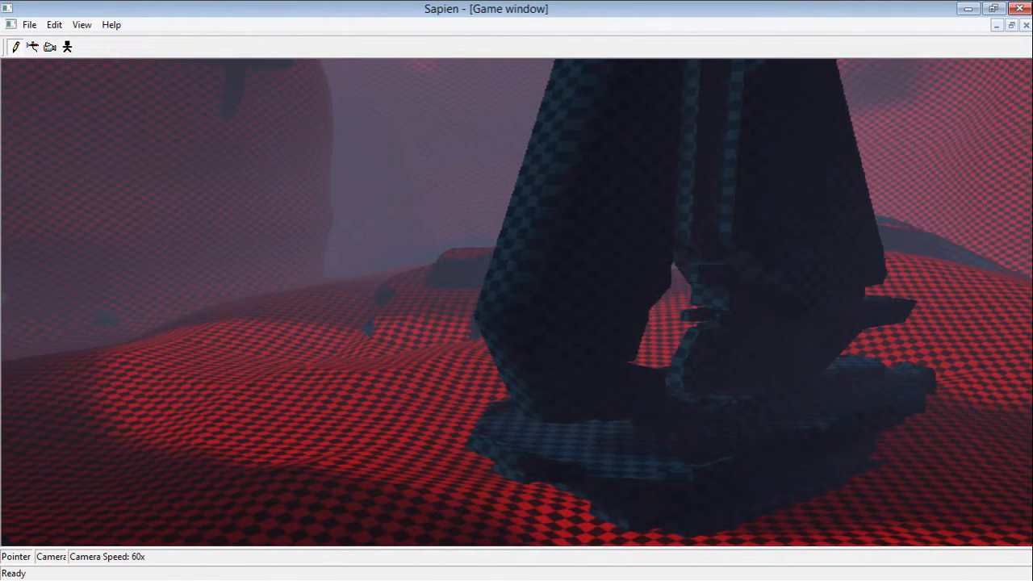
{"action": "scroll", "coordinate": [516, 302], "scroll_direction": "up", "scroll_amount": 4}
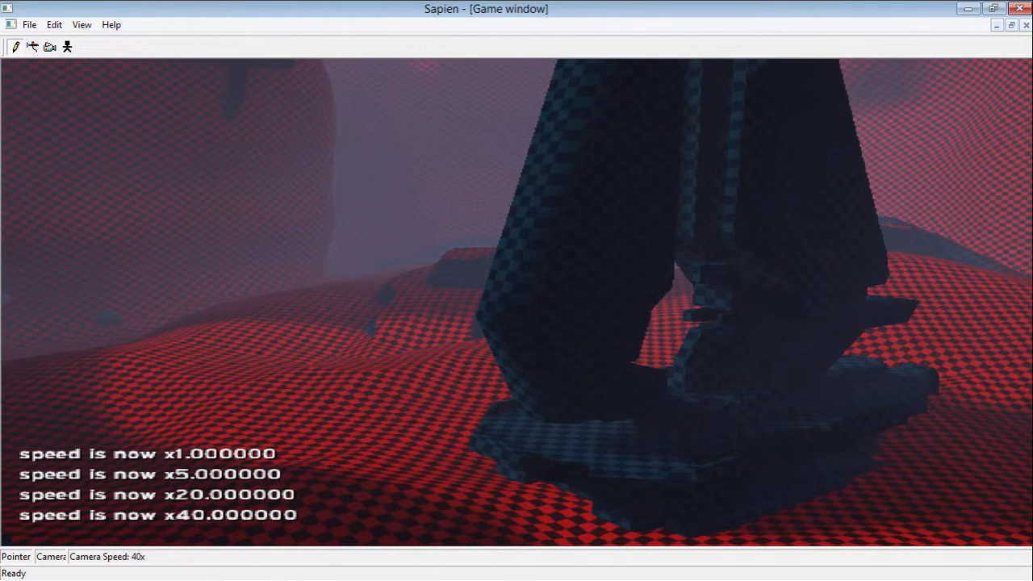
{"action": "scroll", "coordinate": [517, 303], "scroll_direction": "up", "scroll_amount": 1}
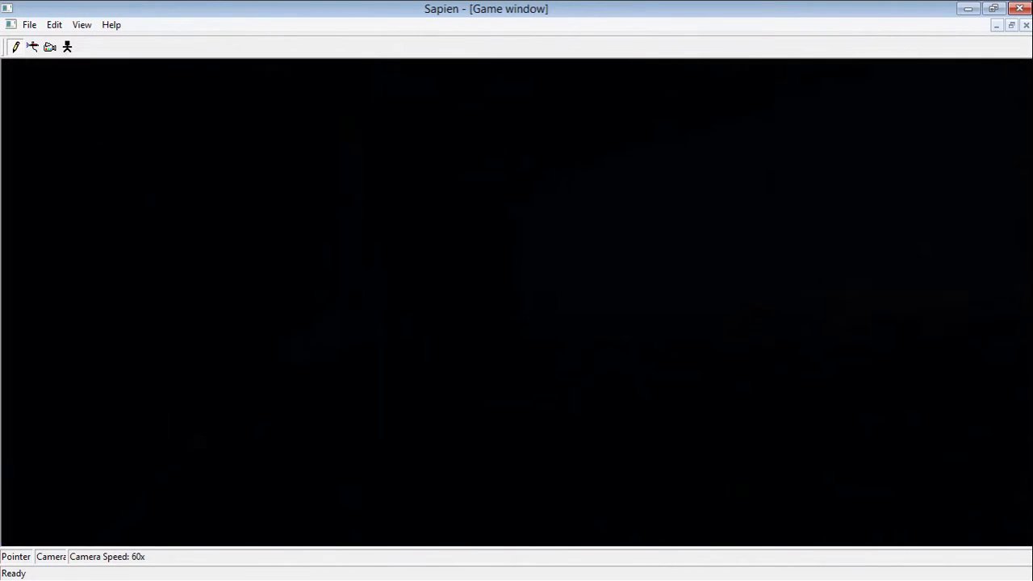
Fly across the map to examine the sky, canyon walls and the central structure from above
{"action": "mouse_move", "coordinate": [516, 302]}
{"action": "middle_mouse_down"}
{"action": "mouse_move", "coordinate": [516, 258]}
{"action": "mouse_move", "coordinate": [525, 302]}
{"action": "middle_mouse_up"}
{"action": "middle_click_drag", "start_coordinate": [517, 302], "coordinate": [484, 260]}
{"action": "key", "text": "w"}
{"action": "key", "text": "w"}
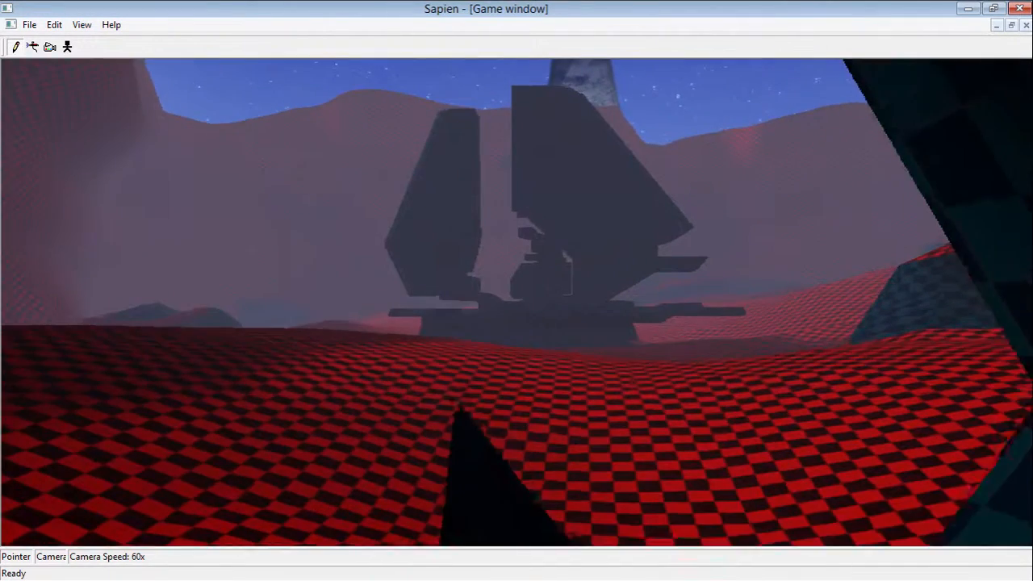
{"action": "key", "text": "d"}
{"action": "middle_click_drag", "start_coordinate": [517, 301], "coordinate": [646, 302]}
{"action": "key", "text": "w"}
{"action": "key", "text": "w"}
{"action": "mouse_move", "coordinate": [1032, 362]}
{"action": "key", "text": "w"}
{"action": "key", "text": "w"}
{"action": "key", "text": "w"}
{"action": "mouse_move", "coordinate": [803, 290]}
{"action": "middle_mouse_down"}
{"action": "mouse_move", "coordinate": [614, 270]}
{"action": "mouse_move", "coordinate": [387, 299]}
{"action": "mouse_move", "coordinate": [803, 290]}
{"action": "middle_mouse_up"}
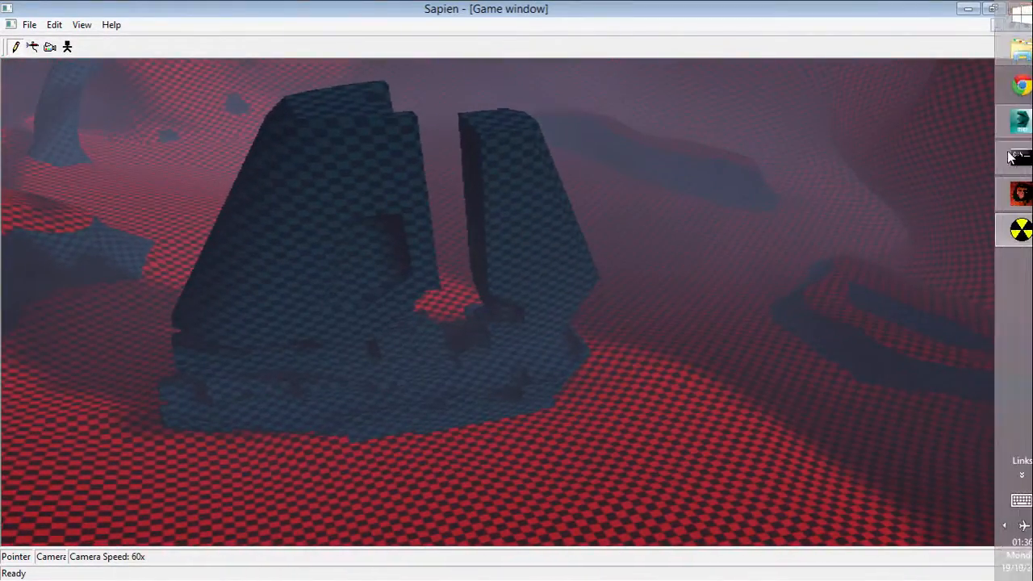
Restore the Game window, minimise the Output and Tool windows, and arrange the Hierarchy view and Properties palette beside the enlarged Game window
{"action": "left_click", "coordinate": [1012, 25]}
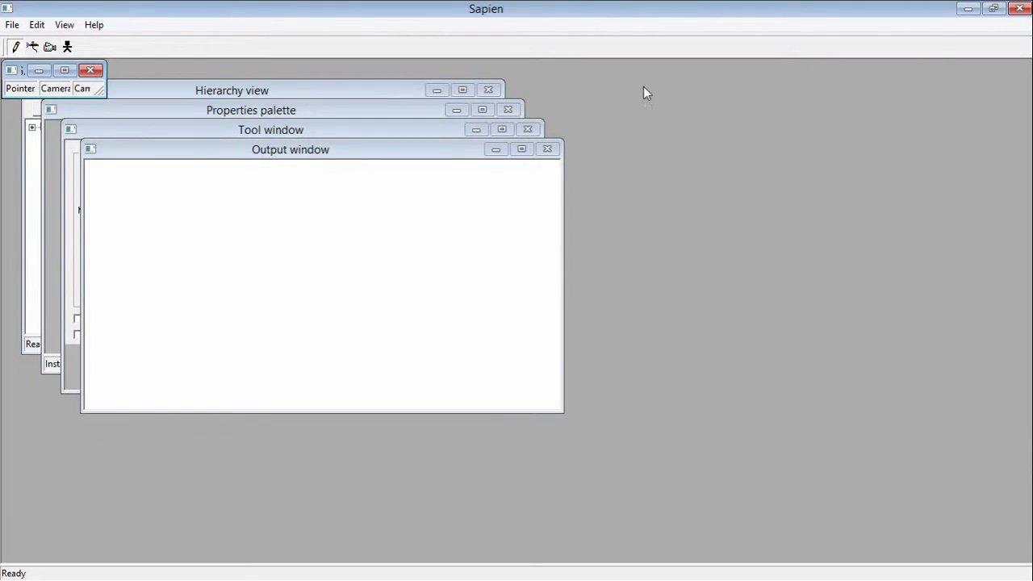
{"action": "left_click", "coordinate": [496, 150]}
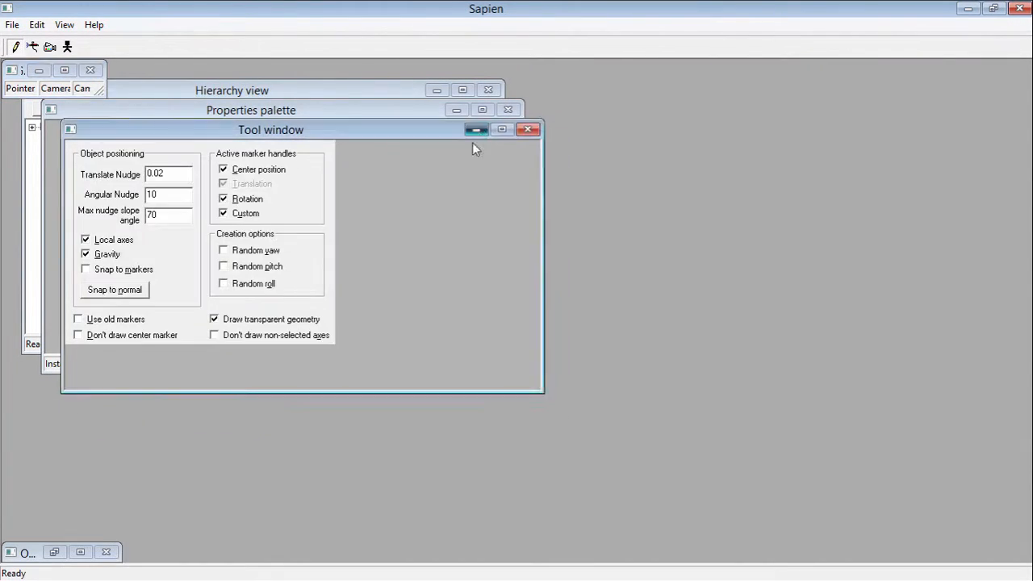
{"action": "left_click", "coordinate": [476, 130]}
{"action": "left_click_drag", "start_coordinate": [323, 110], "coordinate": [838, 311]}
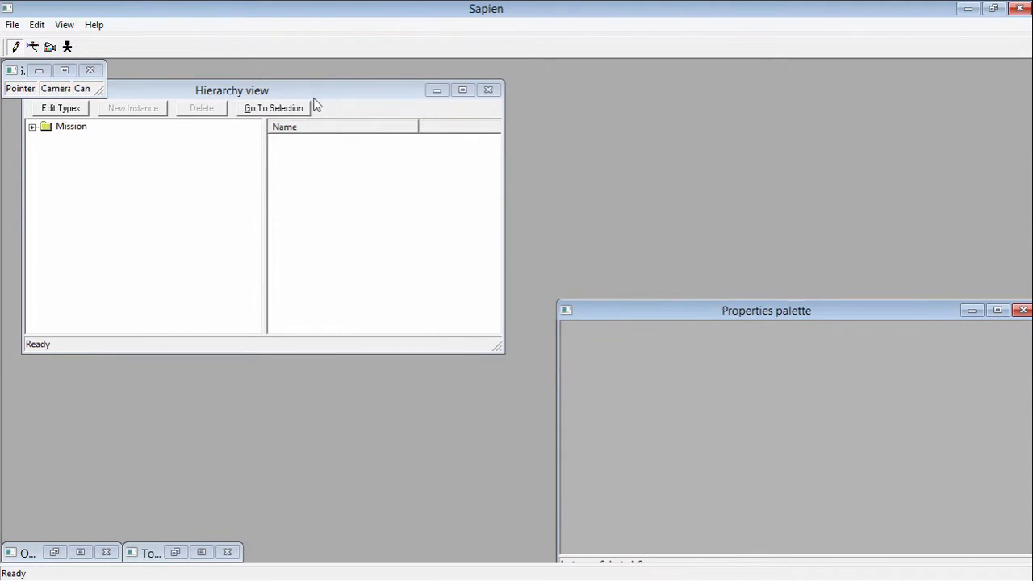
{"action": "left_click_drag", "start_coordinate": [297, 97], "coordinate": [833, 71]}
{"action": "left_click_drag", "start_coordinate": [104, 95], "coordinate": [549, 563]}
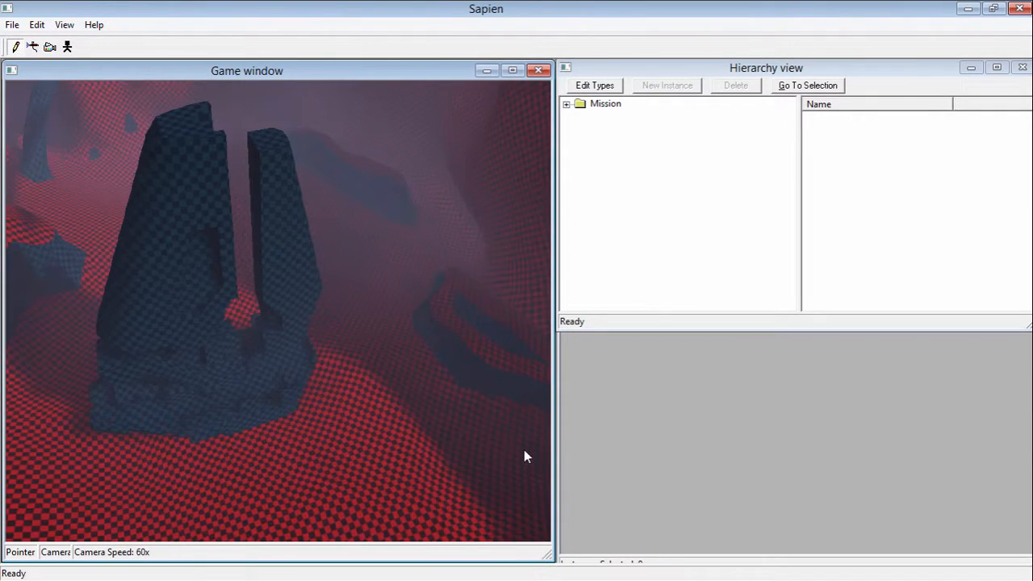
Place three player starting points on the checkered canyon floor
{"action": "middle_click_drag", "start_coordinate": [278, 311], "coordinate": [177, 323]}
{"action": "key", "text": "w"}
{"action": "key", "text": "w"}
{"action": "left_click", "coordinate": [567, 104]}
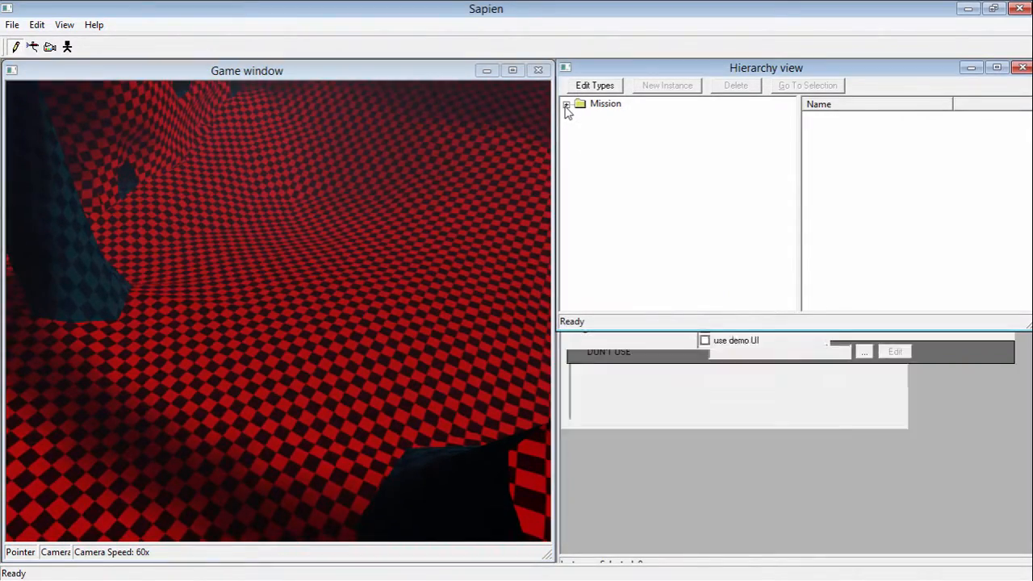
{"action": "left_click", "coordinate": [623, 134]}
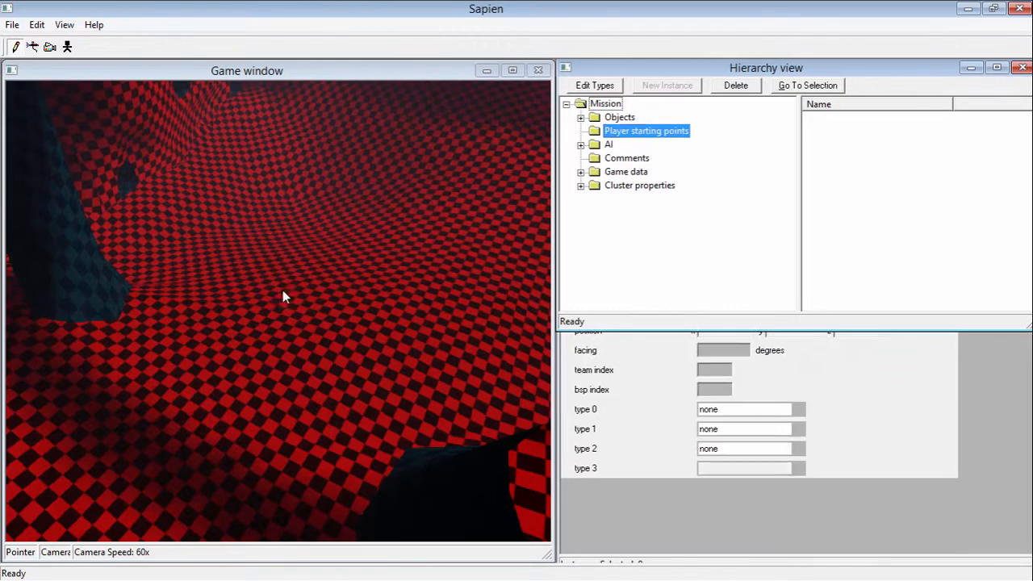
{"action": "right_click", "coordinate": [248, 225]}
{"action": "right_click", "coordinate": [317, 179]}
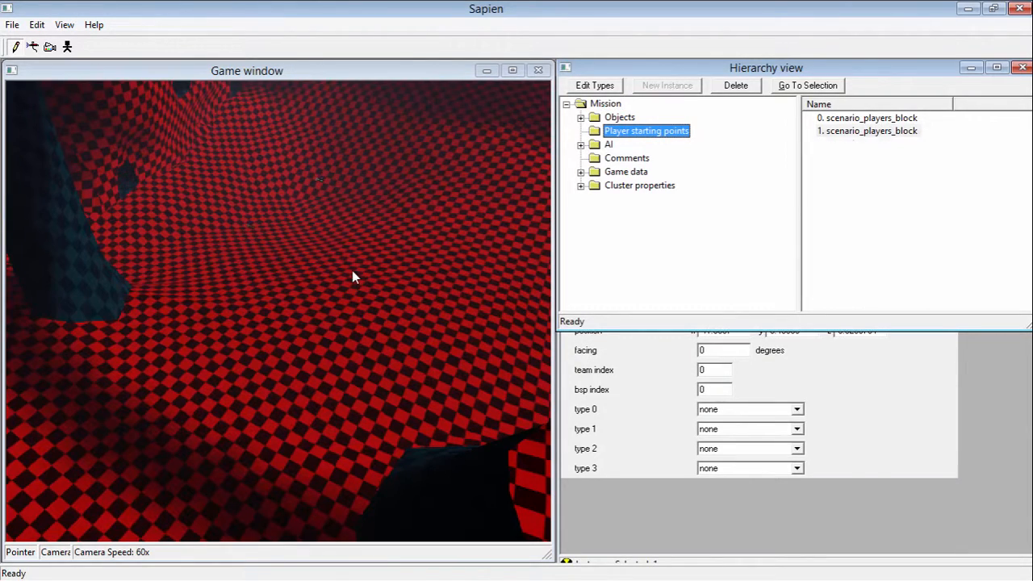
{"action": "right_click", "coordinate": [352, 271]}
Look over the placed starting points, and select the Vehicles category under Objects, Units in the mission hierarchy
{"action": "key", "text": "w"}
{"action": "mouse_move", "coordinate": [277, 237]}
{"action": "middle_mouse_down"}
{"action": "mouse_move", "coordinate": [331, 242]}
{"action": "mouse_move", "coordinate": [303, 243]}
{"action": "mouse_move", "coordinate": [298, 263]}
{"action": "mouse_move", "coordinate": [274, 254]}
{"action": "mouse_move", "coordinate": [270, 240]}
{"action": "middle_mouse_up"}
{"action": "key", "text": "s"}
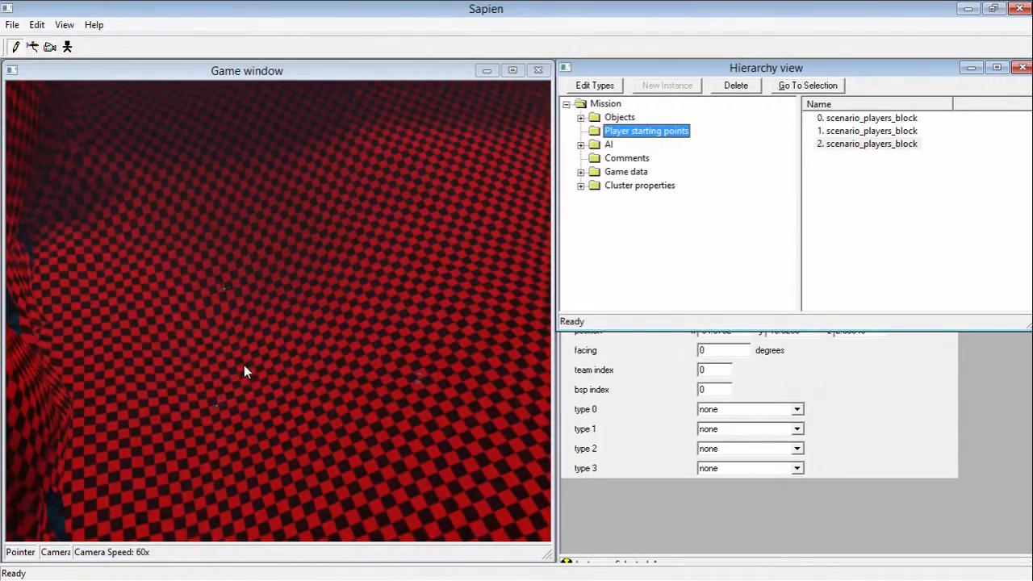
{"action": "mouse_move", "coordinate": [363, 393]}
{"action": "middle_mouse_down"}
{"action": "mouse_move", "coordinate": [347, 375]}
{"action": "mouse_move", "coordinate": [371, 367]}
{"action": "mouse_move", "coordinate": [363, 375]}
{"action": "mouse_move", "coordinate": [373, 378]}
{"action": "middle_mouse_up"}
{"action": "key", "text": "w"}
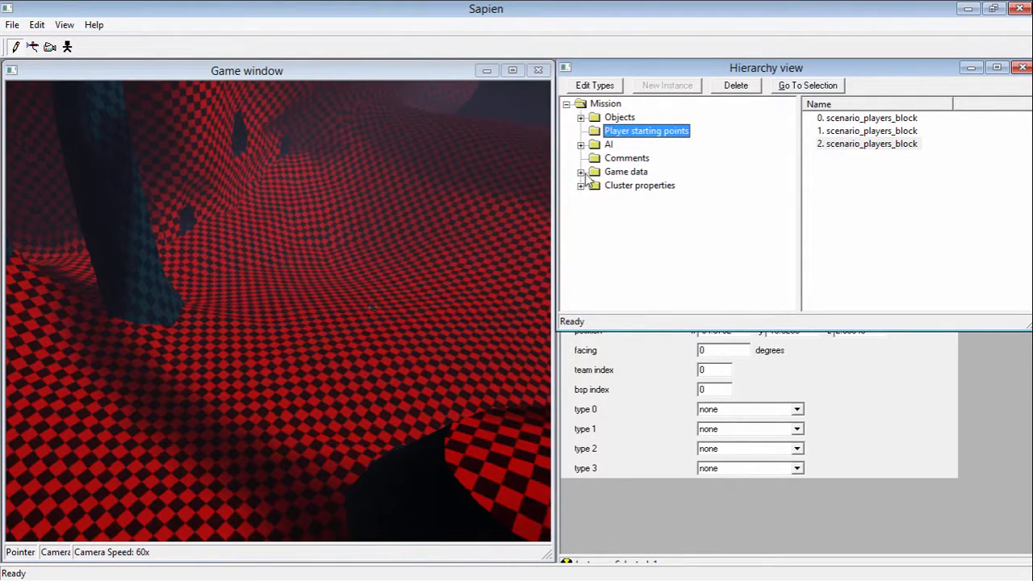
{"action": "left_click", "coordinate": [580, 118]}
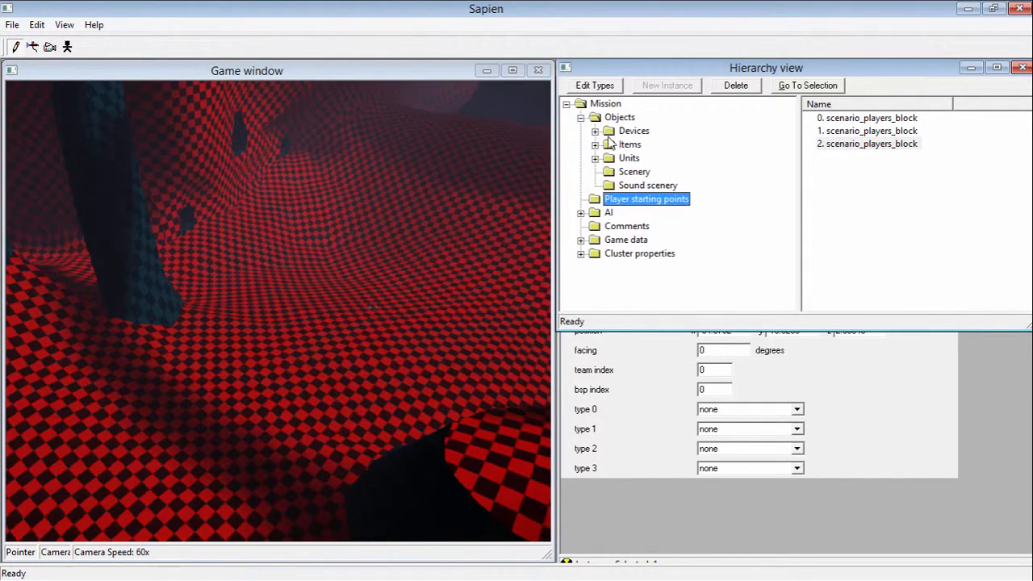
{"action": "left_click", "coordinate": [595, 158]}
{"action": "left_click", "coordinate": [650, 185]}
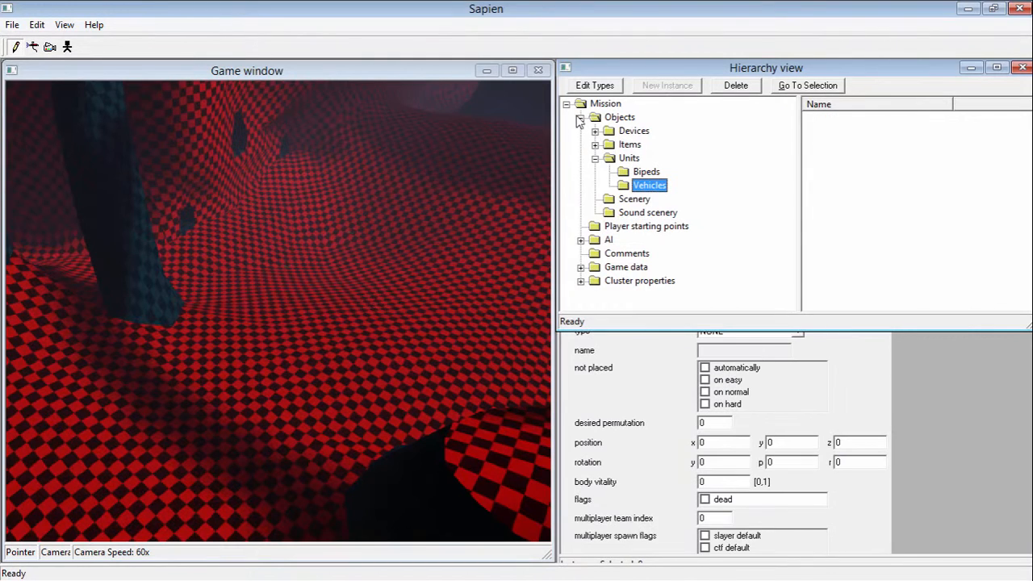
Add warthog.vehicle from the tags' vehicles\warthog folder to the scenario's vehicle types
{"action": "left_click", "coordinate": [583, 89]}
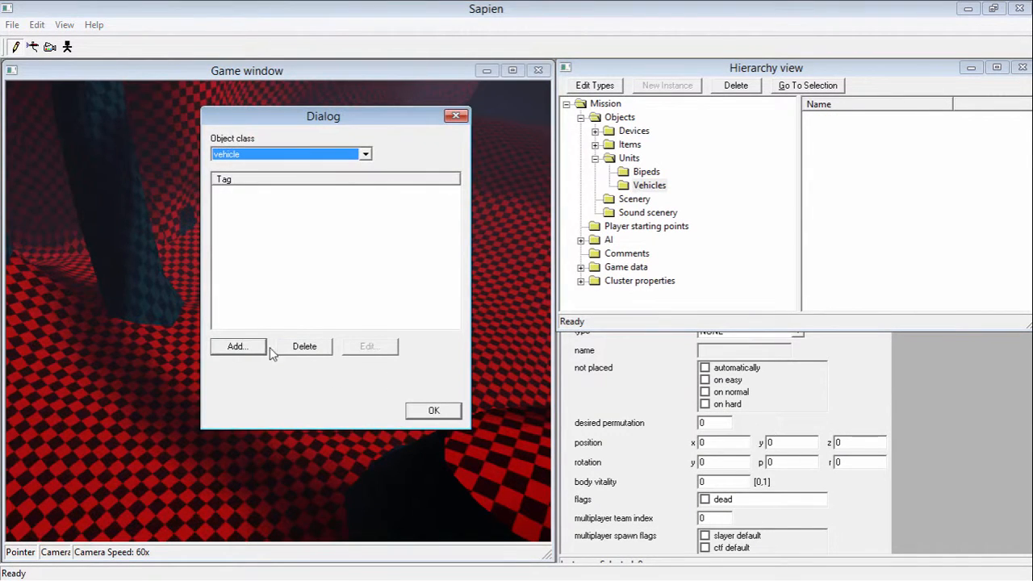
{"action": "left_click", "coordinate": [225, 348]}
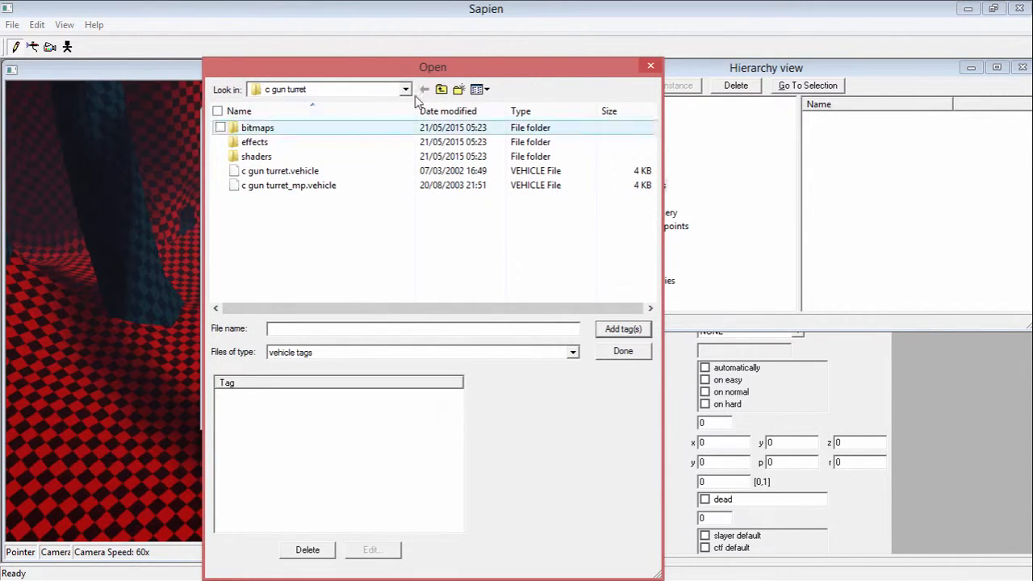
{"action": "left_click", "coordinate": [441, 89]}
{"action": "left_click", "coordinate": [440, 89]}
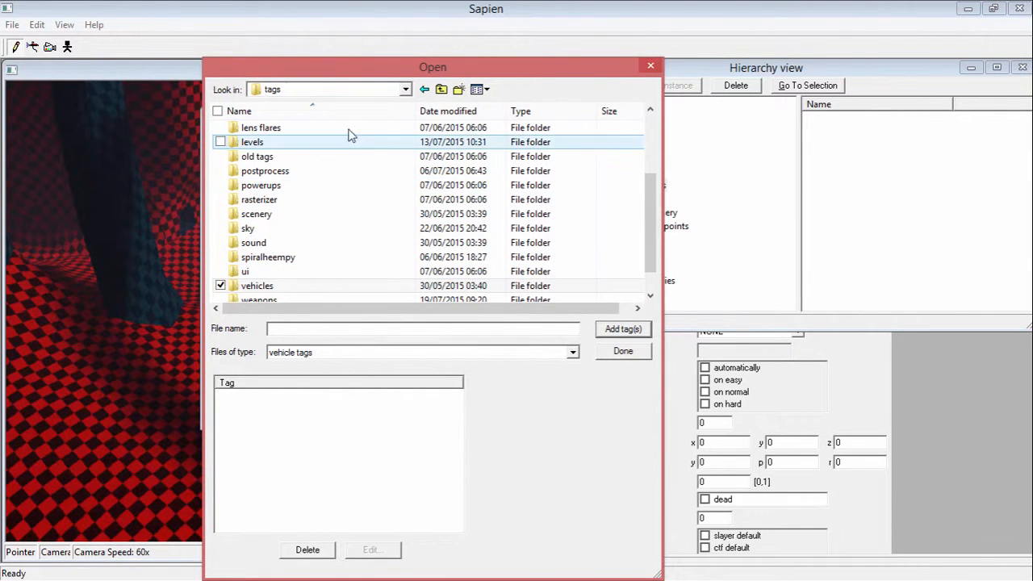
{"action": "double_click", "coordinate": [281, 290]}
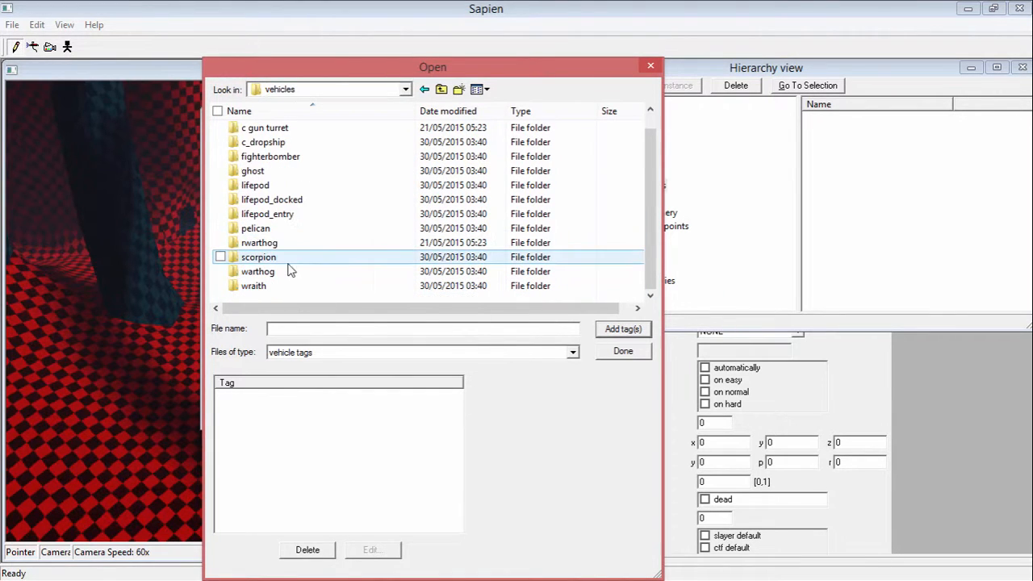
{"action": "left_click", "coordinate": [289, 271]}
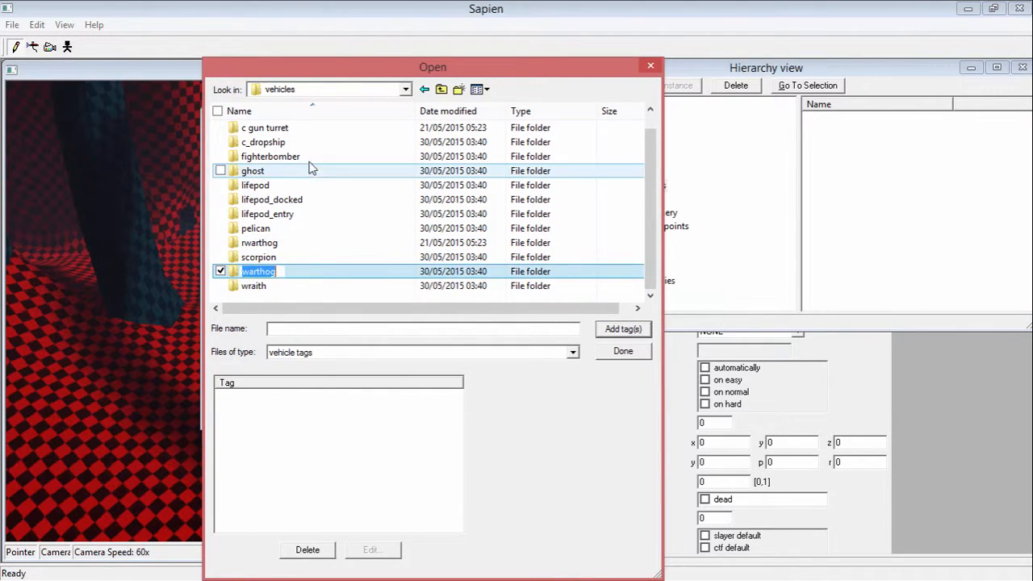
{"action": "double_click", "coordinate": [407, 274]}
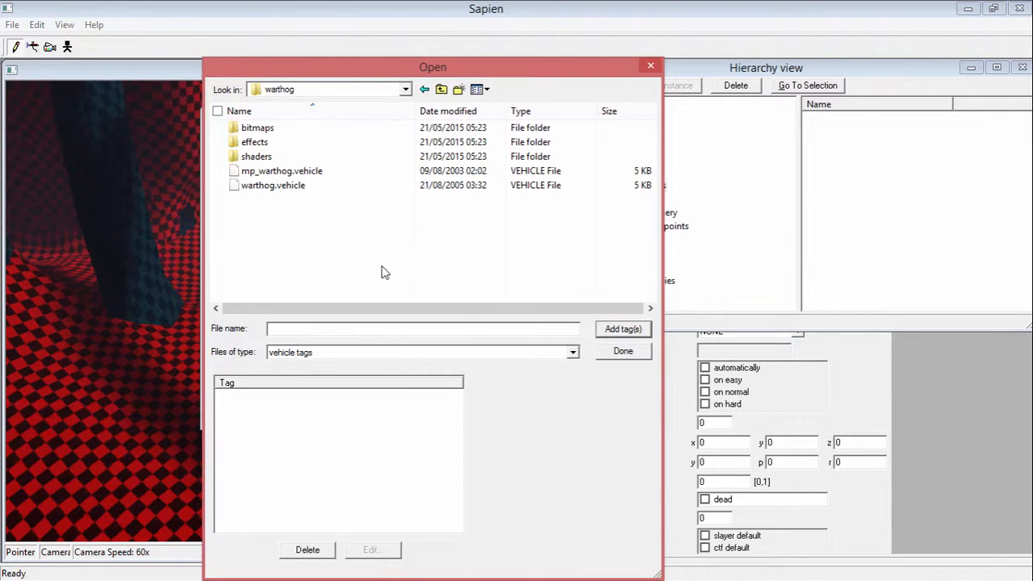
{"action": "left_click", "coordinate": [311, 185]}
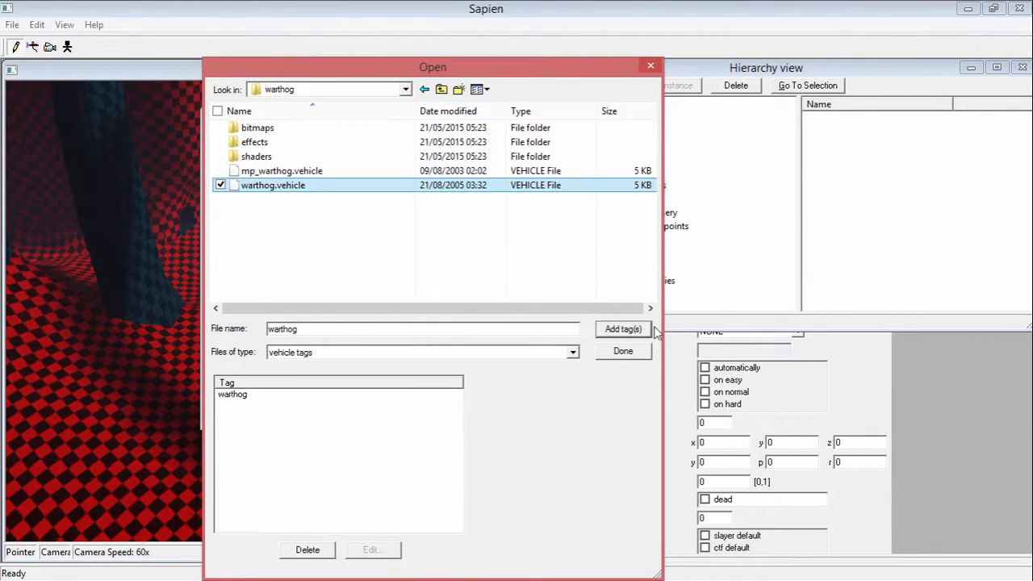
{"action": "left_click", "coordinate": [622, 352]}
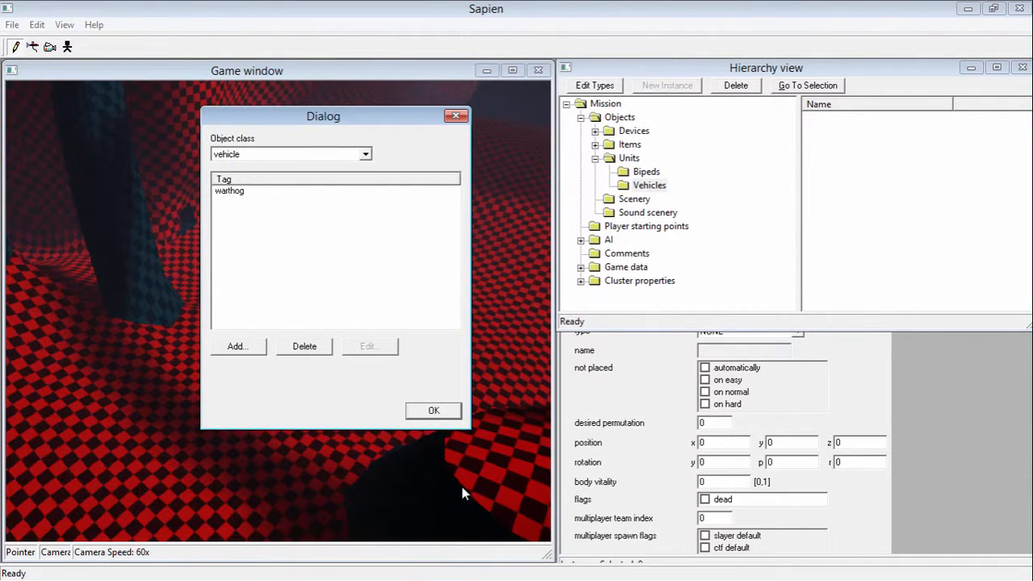
{"action": "left_click", "coordinate": [433, 410]}
Place a vehicle instance on the open canyon floor at about x -32.1, y -8.6, z 2.4 and inspect its marker
{"action": "middle_click_drag", "start_coordinate": [436, 408], "coordinate": [542, 330]}
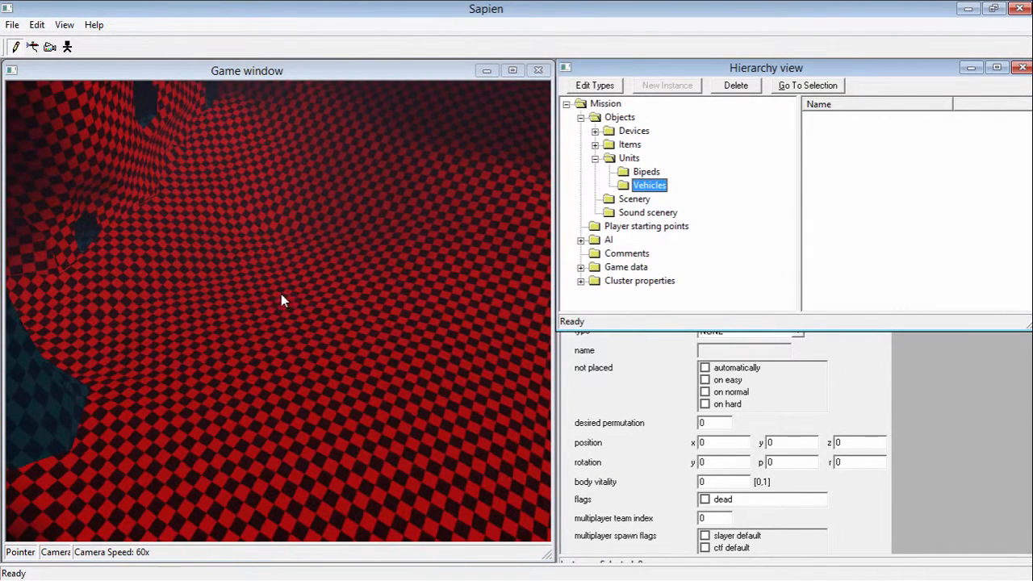
{"action": "left_click", "coordinate": [417, 308]}
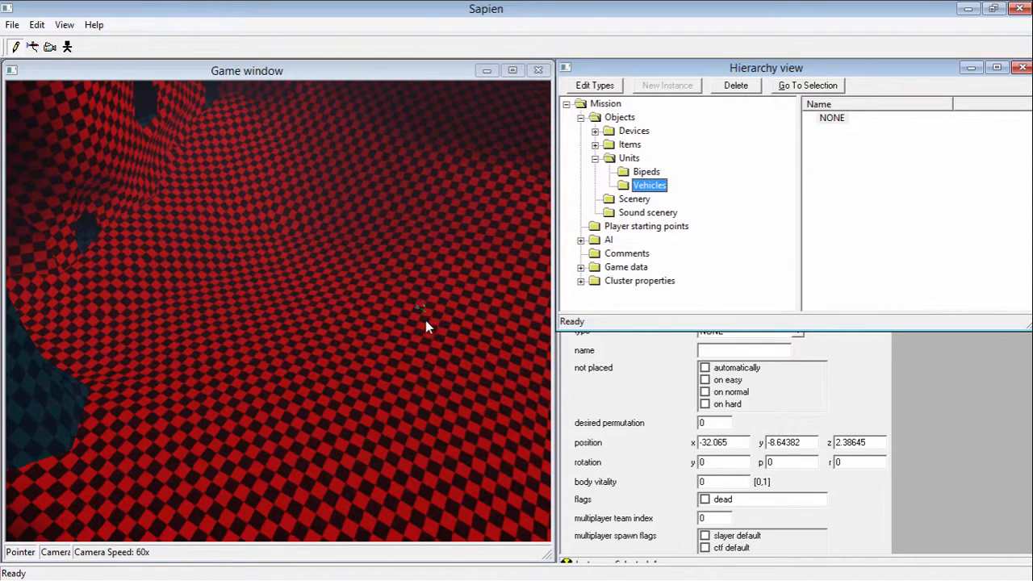
{"action": "middle_click_drag", "start_coordinate": [426, 316], "coordinate": [367, 313]}
{"action": "key", "text": "w"}
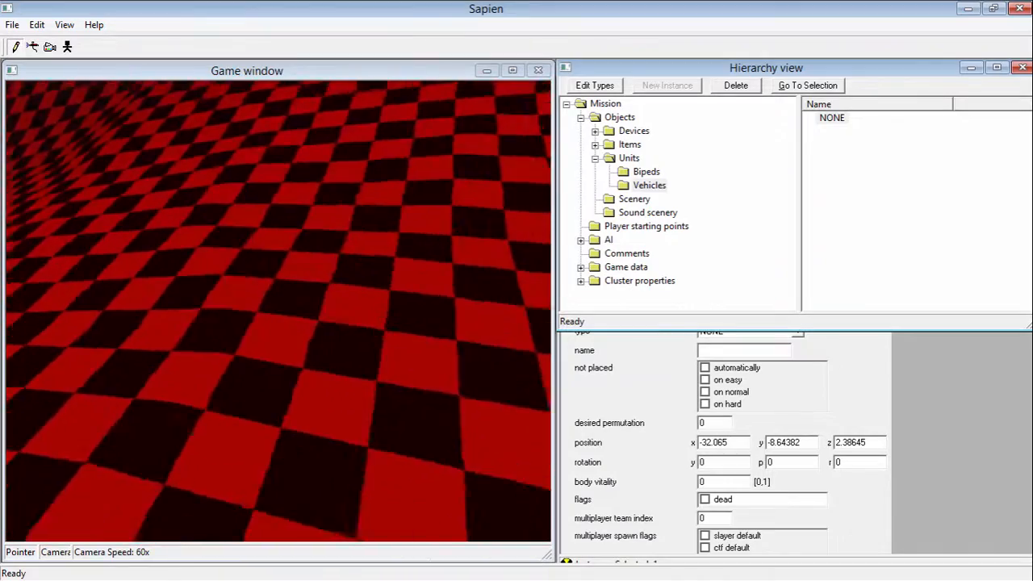
{"action": "key", "text": "s"}
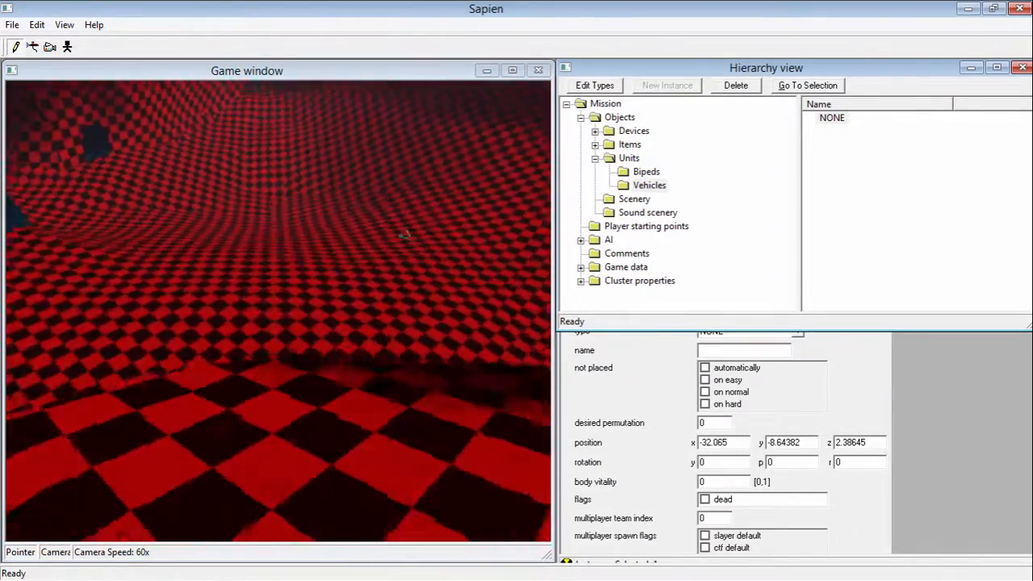
{"action": "key", "text": "w"}
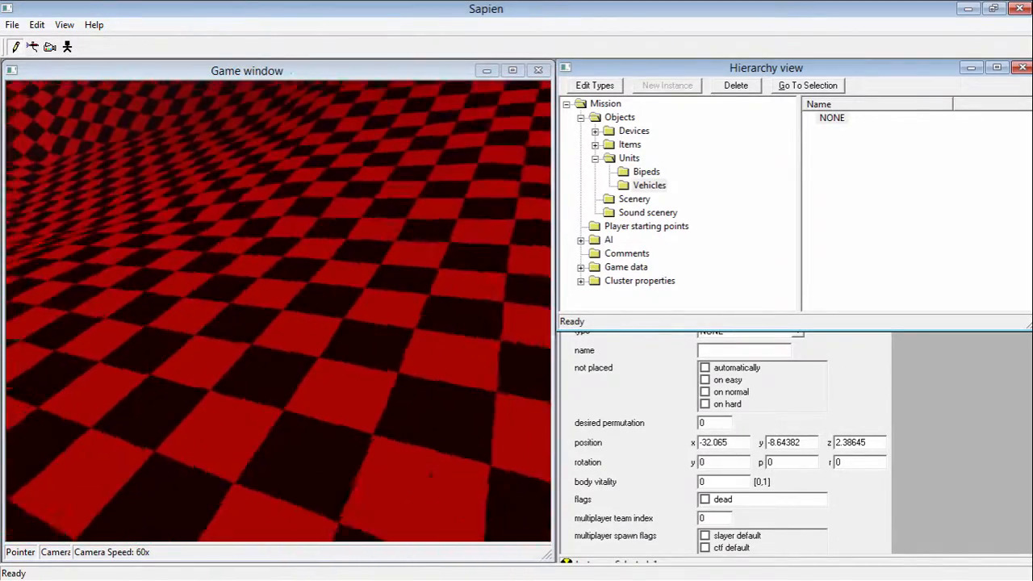
{"action": "key", "text": "s"}
{"action": "key", "text": "w"}
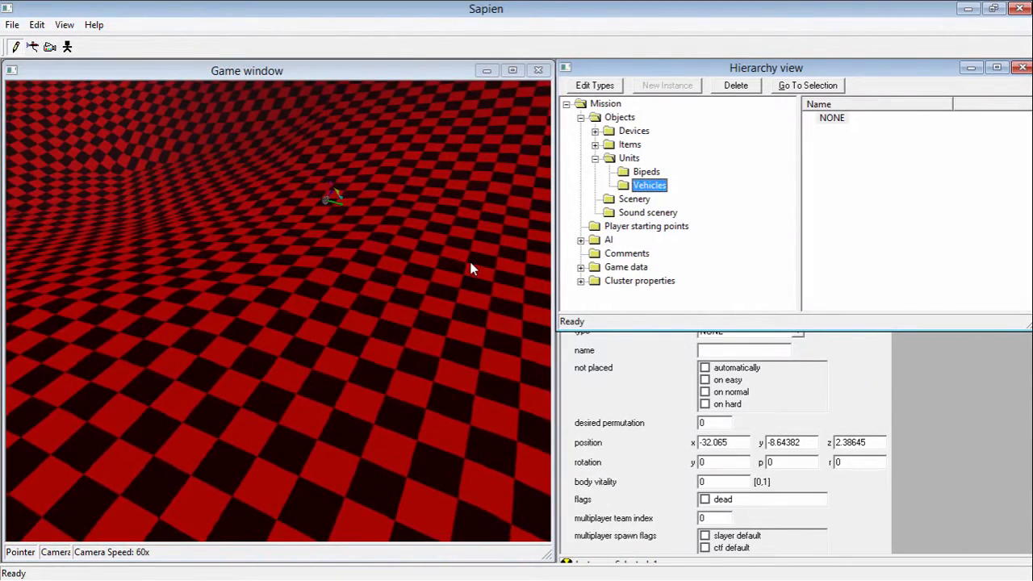
Set the placed vehicle's type to warthog and view it on the terrain
{"action": "left_click", "coordinate": [798, 331]}
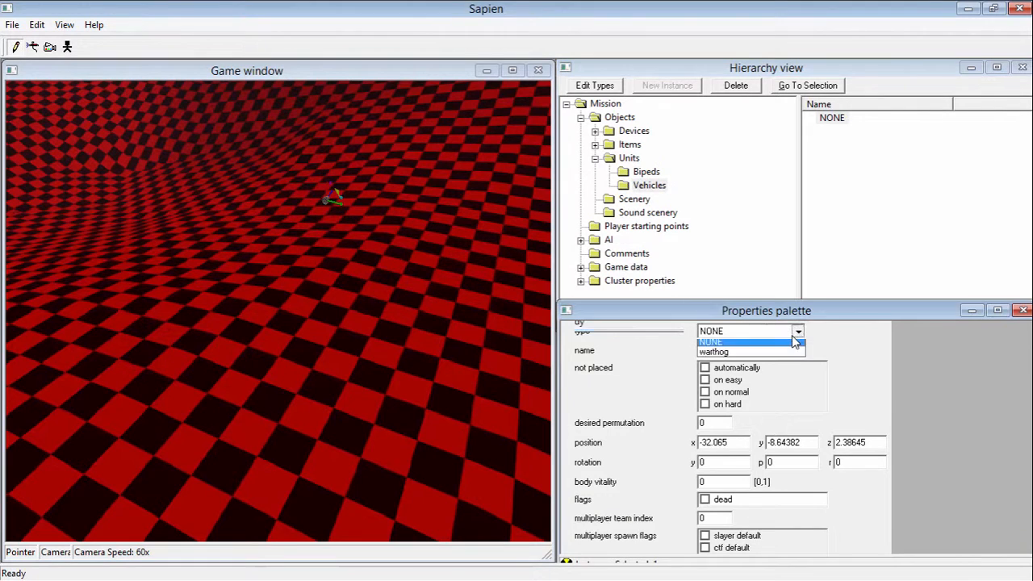
{"action": "left_click", "coordinate": [738, 355]}
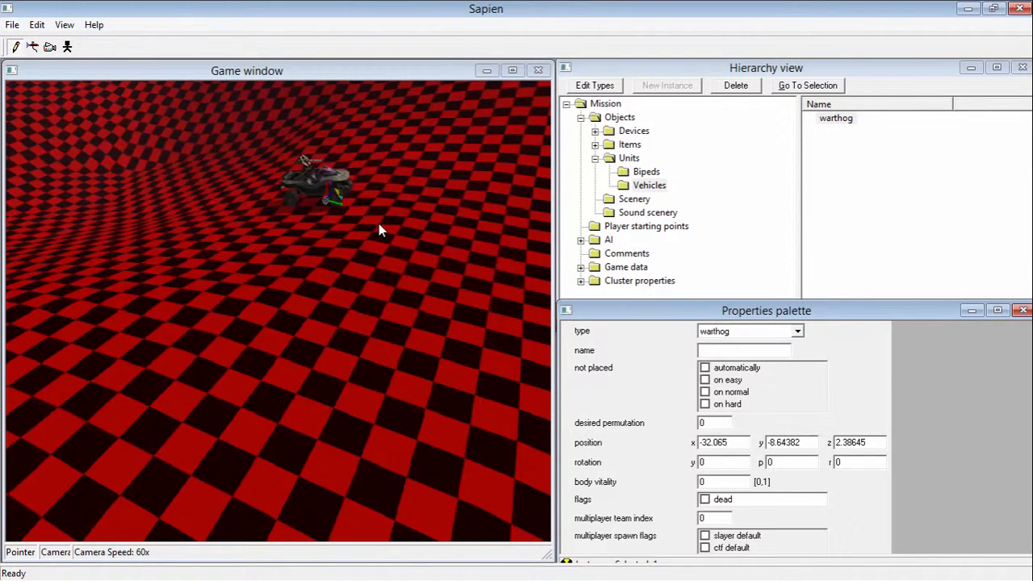
{"action": "key", "text": "w"}
{"action": "mouse_move", "coordinate": [379, 224]}
{"action": "middle_mouse_down"}
{"action": "mouse_move", "coordinate": [382, 205]}
{"action": "mouse_move", "coordinate": [379, 218]}
{"action": "middle_mouse_up"}
{"action": "key", "text": "s"}
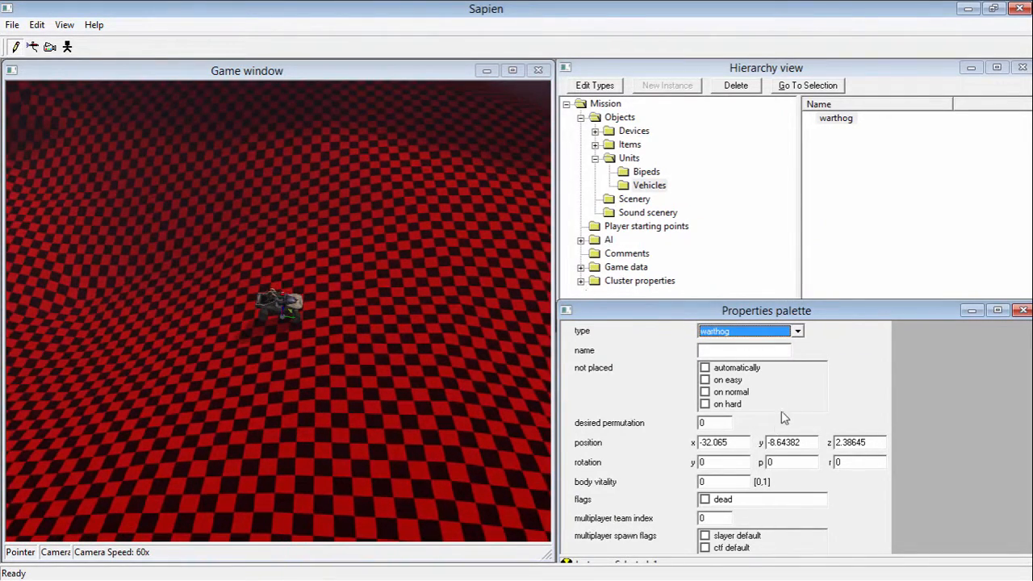
Enable the warthog's multiplayer spawn flags for slayer, ctf, king and oddball, both default and allowed
{"action": "left_click", "coordinate": [998, 396]}
{"action": "scroll", "coordinate": [789, 430], "scroll_direction": "down", "scroll_amount": 5}
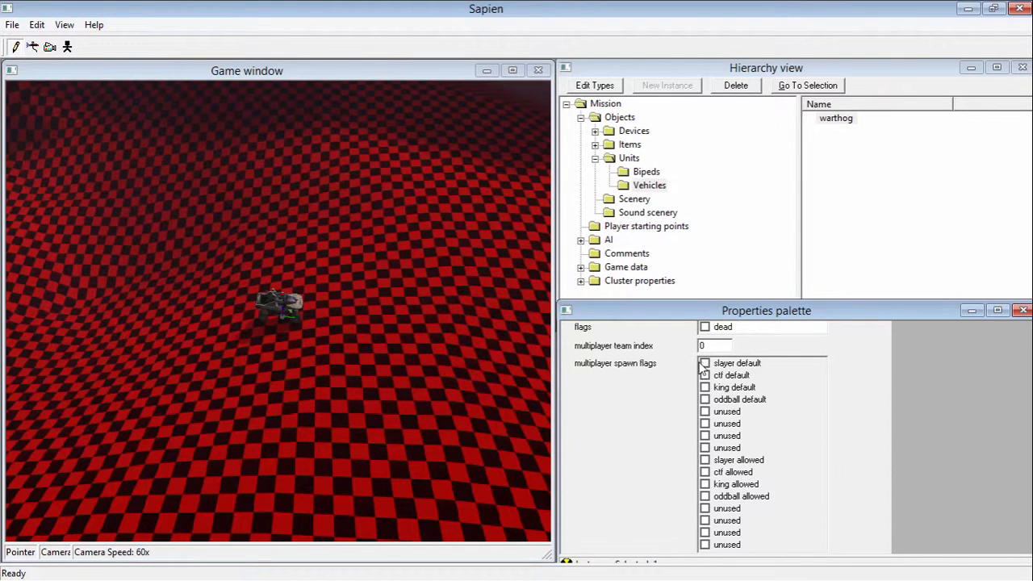
{"action": "left_click", "coordinate": [705, 364]}
{"action": "left_click", "coordinate": [704, 376]}
{"action": "left_click", "coordinate": [704, 387]}
{"action": "left_click", "coordinate": [705, 400]}
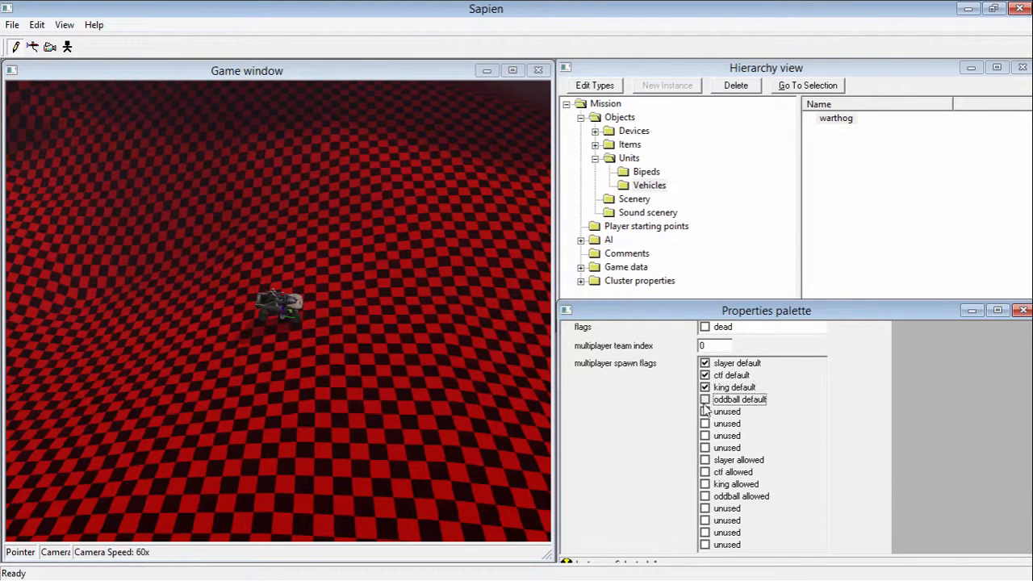
{"action": "left_click", "coordinate": [705, 460]}
{"action": "left_click", "coordinate": [705, 472]}
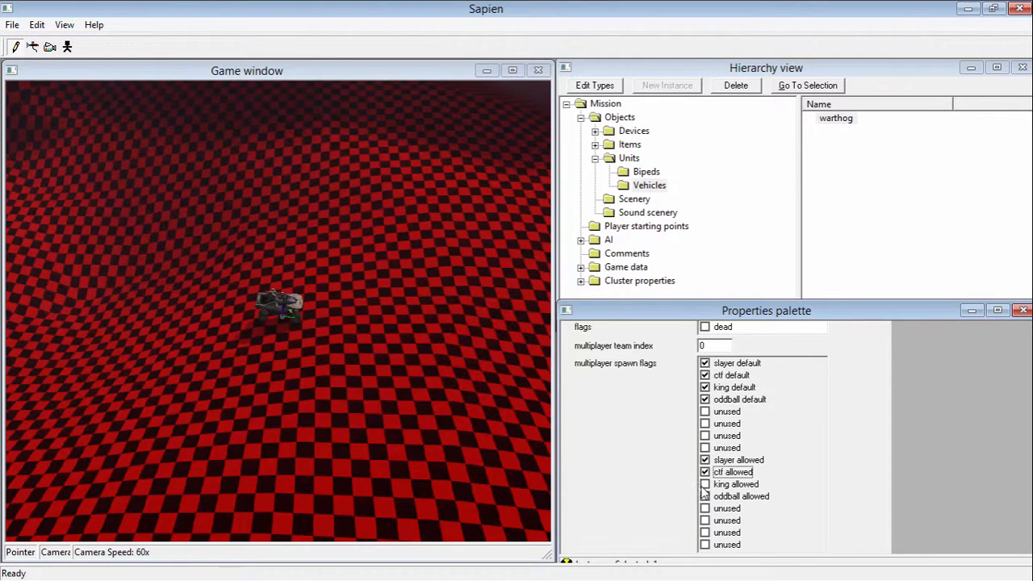
{"action": "left_click", "coordinate": [705, 485]}
{"action": "left_click", "coordinate": [704, 496]}
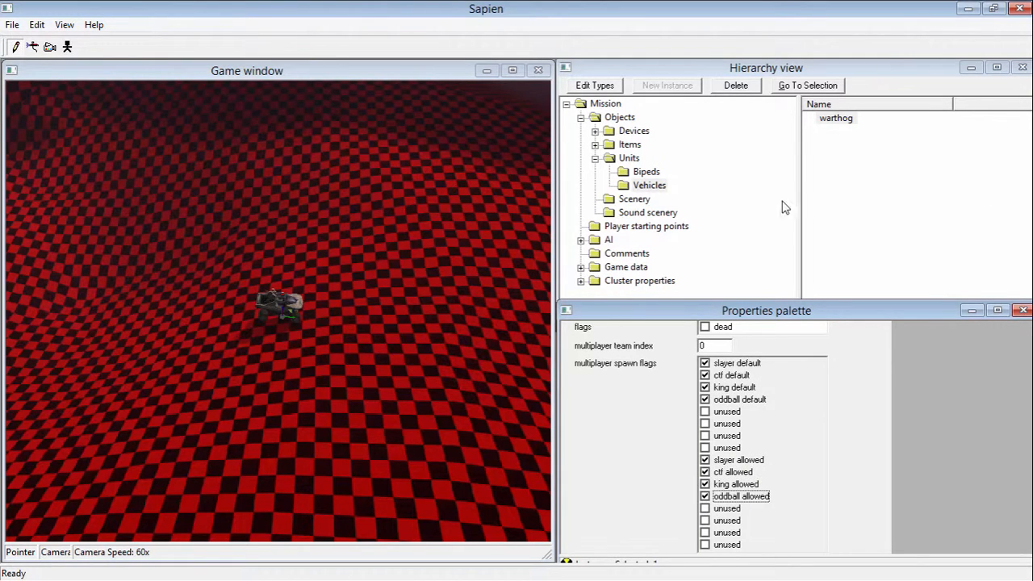
Set type 0 to all games for all three player starting points and recheck them
{"action": "left_click", "coordinate": [658, 235]}
{"action": "left_click", "coordinate": [648, 227]}
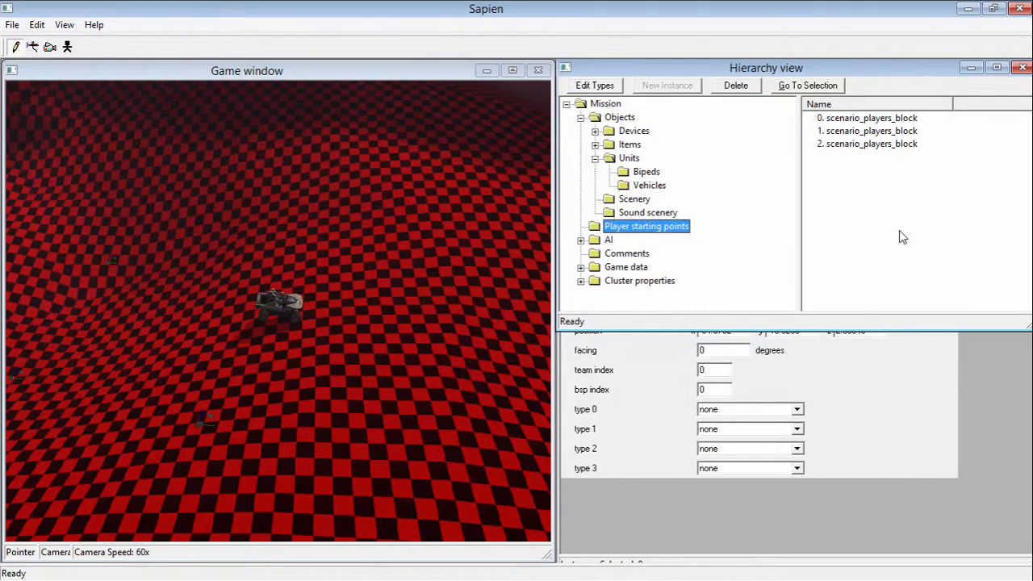
{"action": "left_click_drag", "start_coordinate": [869, 160], "coordinate": [799, 123]}
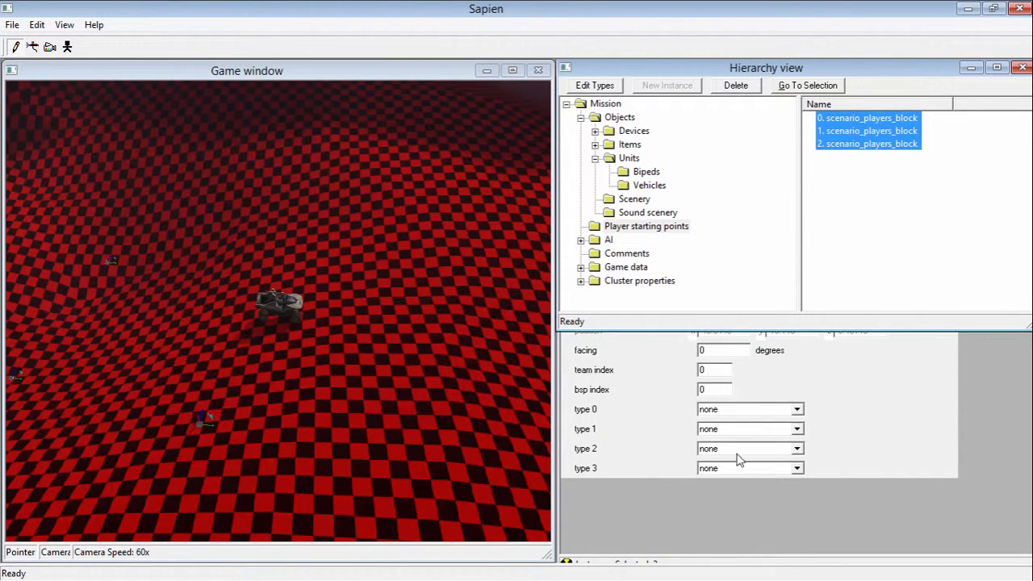
{"action": "left_click", "coordinate": [775, 412]}
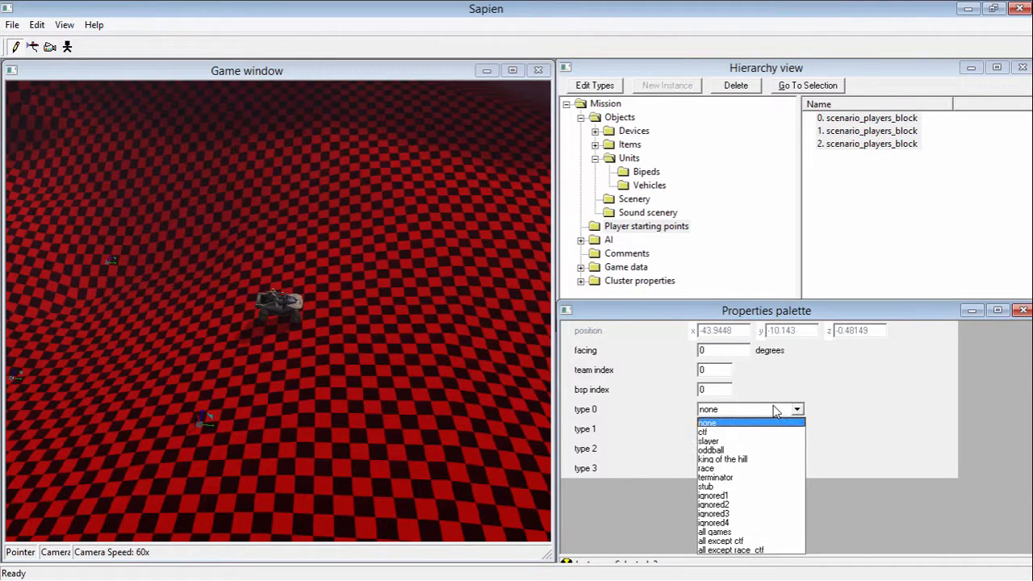
{"action": "left_click", "coordinate": [707, 536]}
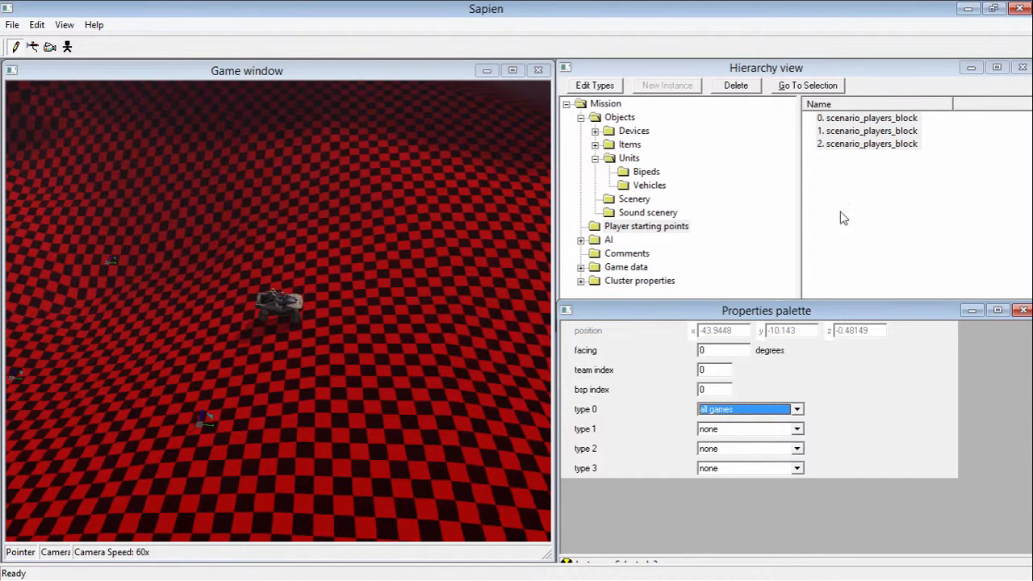
{"action": "left_click", "coordinate": [840, 218]}
{"action": "left_click", "coordinate": [877, 145]}
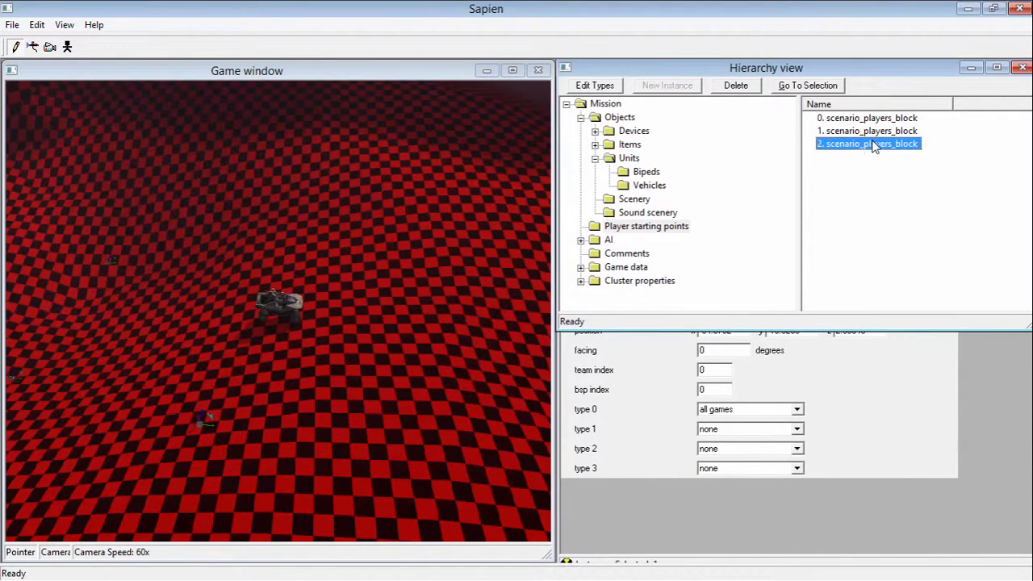
{"action": "key", "text": "ctrl+a"}
Look over the canyon around the warthog, save the kickass_canyon scenario and close Sapien
{"action": "middle_click_drag", "start_coordinate": [365, 333], "coordinate": [423, 307]}
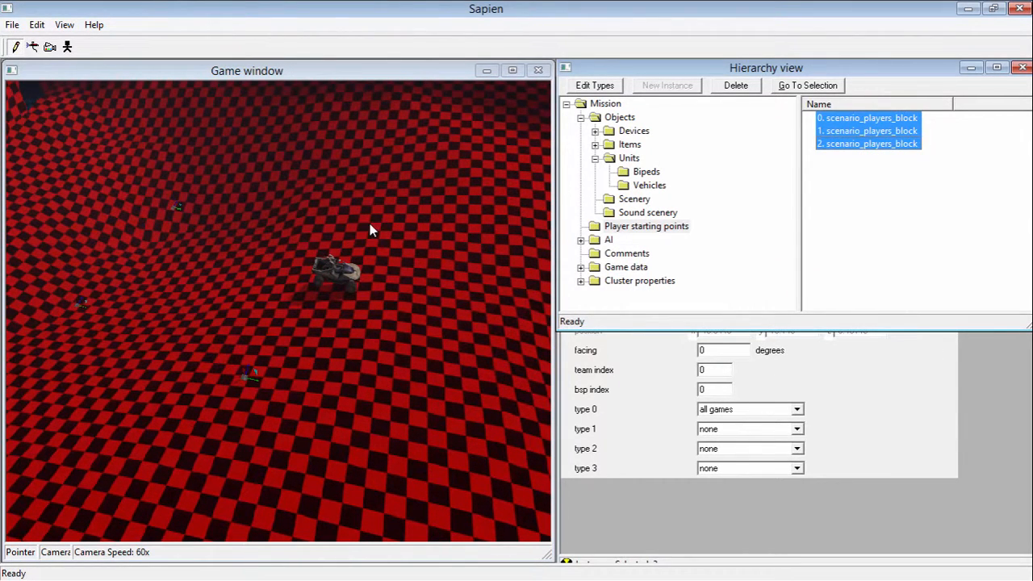
{"action": "middle_click_drag", "start_coordinate": [375, 262], "coordinate": [123, 228]}
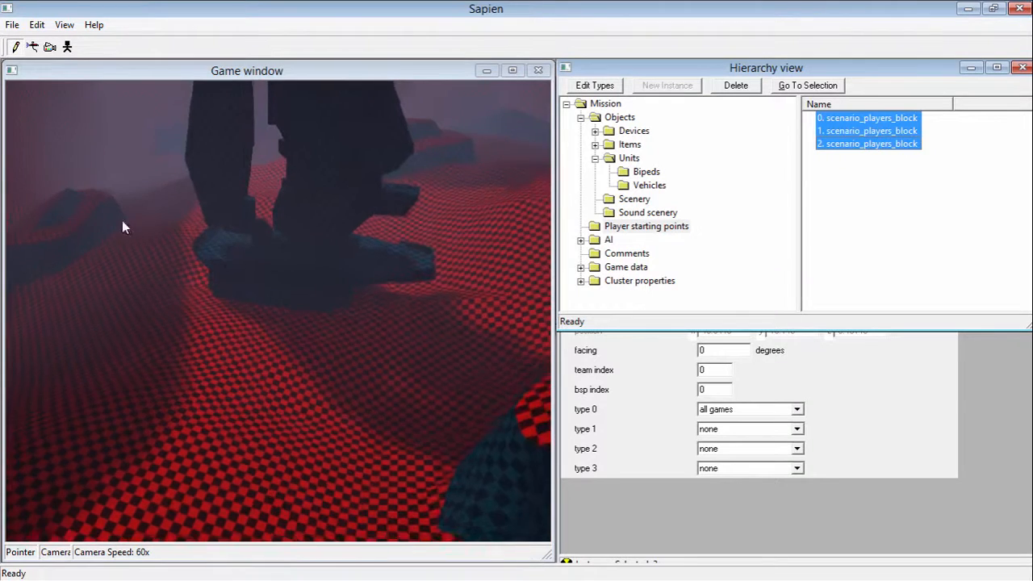
{"action": "left_click", "coordinate": [12, 24]}
{"action": "left_click", "coordinate": [36, 83]}
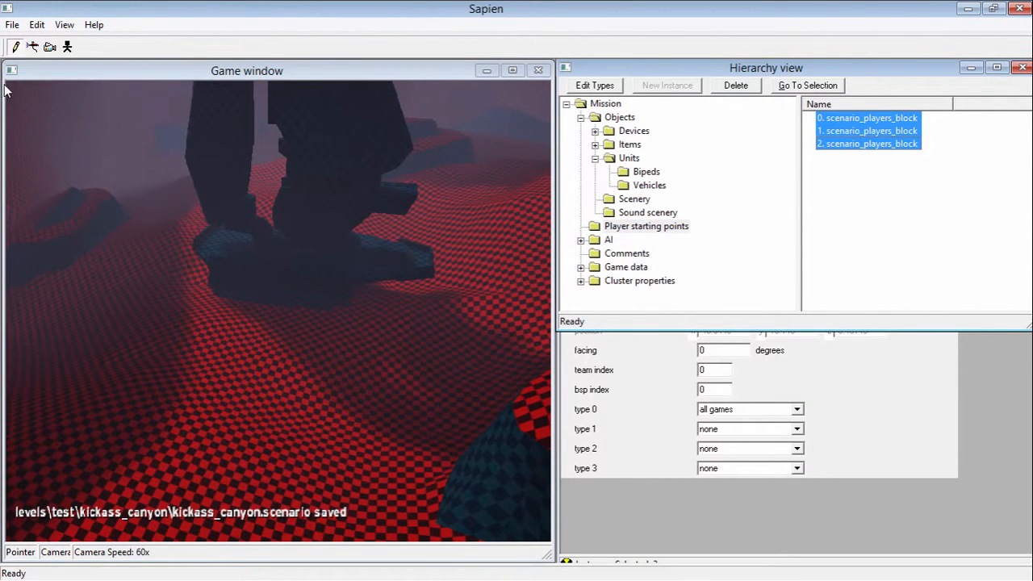
{"action": "left_click", "coordinate": [1019, 8]}
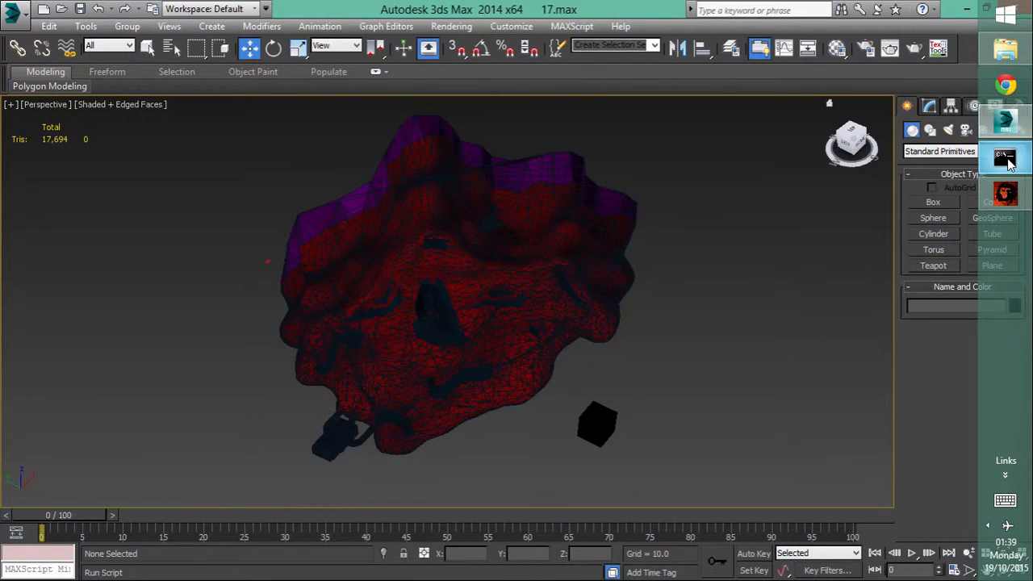
In the tool command prompt, clear the output and run tool build-cache-file for levels\test\kickass_canyon\kickass_canyon
{"action": "left_click", "coordinate": [1005, 159]}
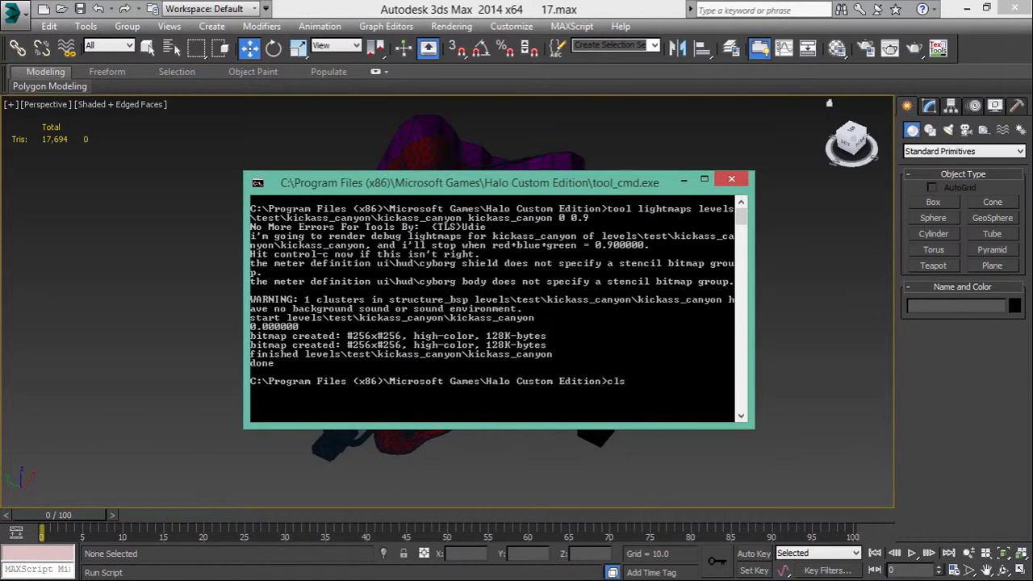
{"action": "key", "text": "Return"}
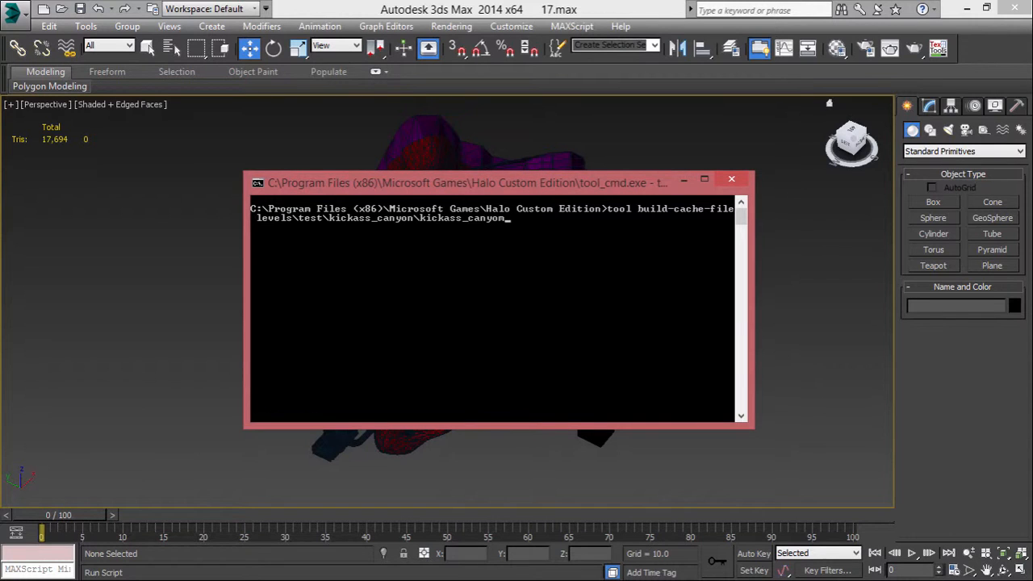
{"action": "key", "text": "Return"}
{"action": "key", "text": "Up"}
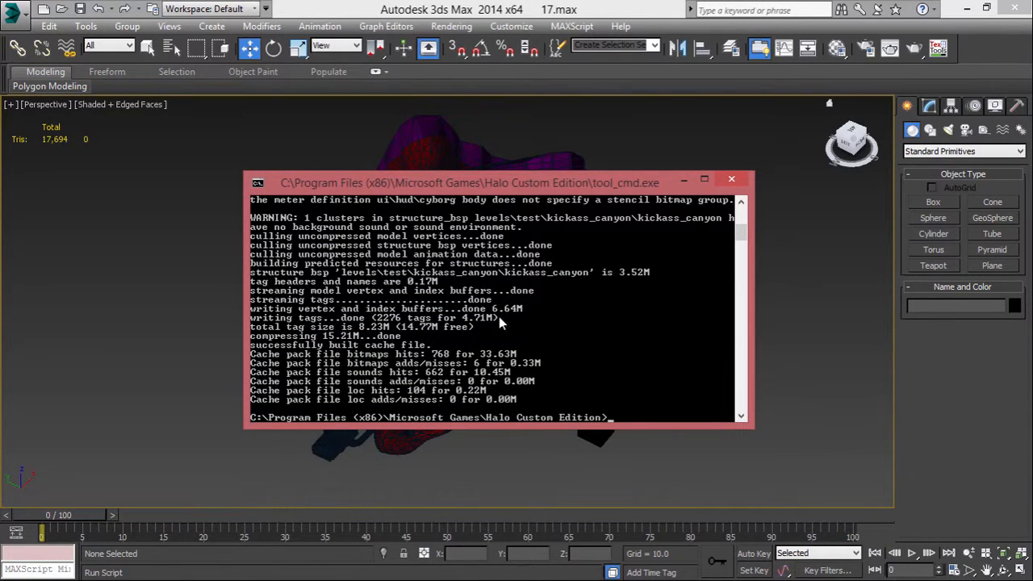
{"action": "left_click", "coordinate": [684, 179]}
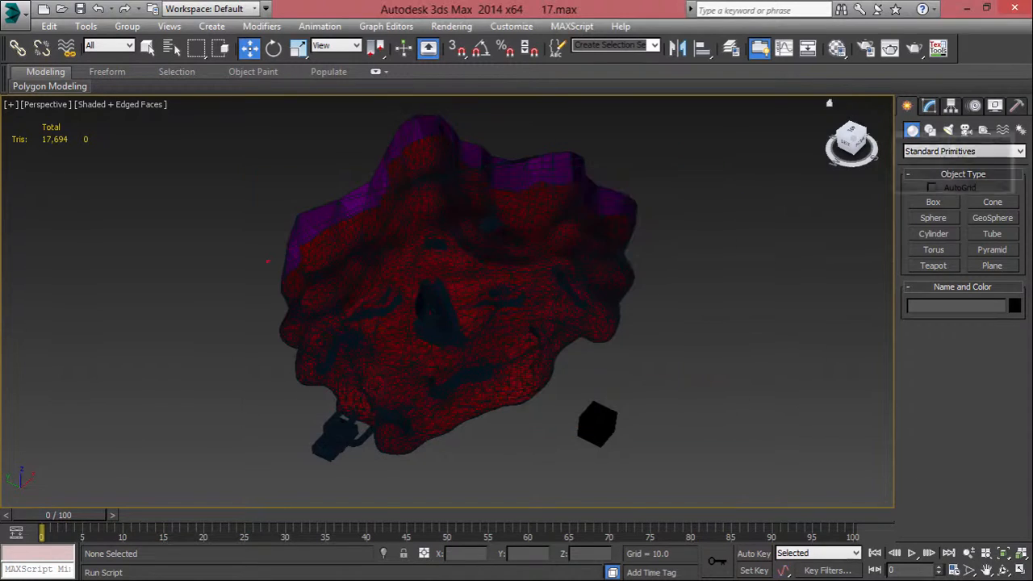
In File Explorer, move maps, tags and kickass_canyon from Halo Virtual Store into the Halo Custom Edition folder, granting access
{"action": "left_click", "coordinate": [1019, 53]}
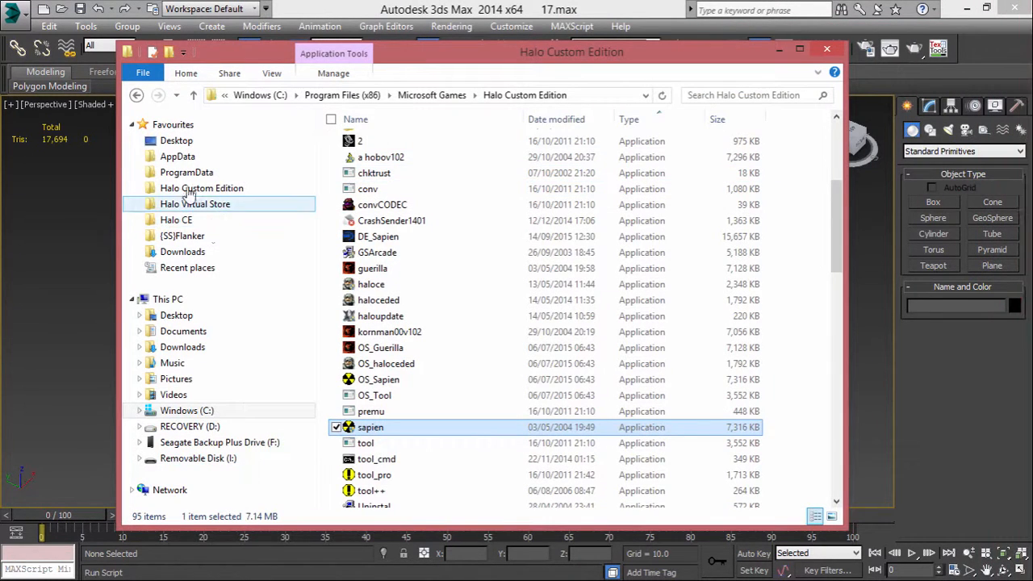
{"action": "left_click", "coordinate": [179, 206]}
{"action": "left_click_drag", "start_coordinate": [406, 126], "coordinate": [361, 194]}
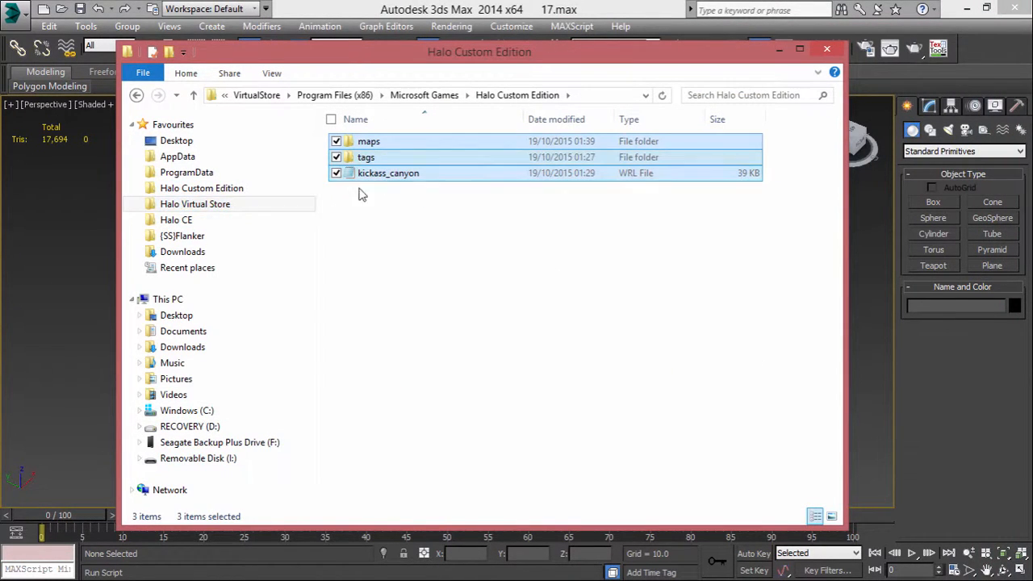
{"action": "left_click", "coordinate": [170, 188]}
{"action": "key", "text": "ctrl+v"}
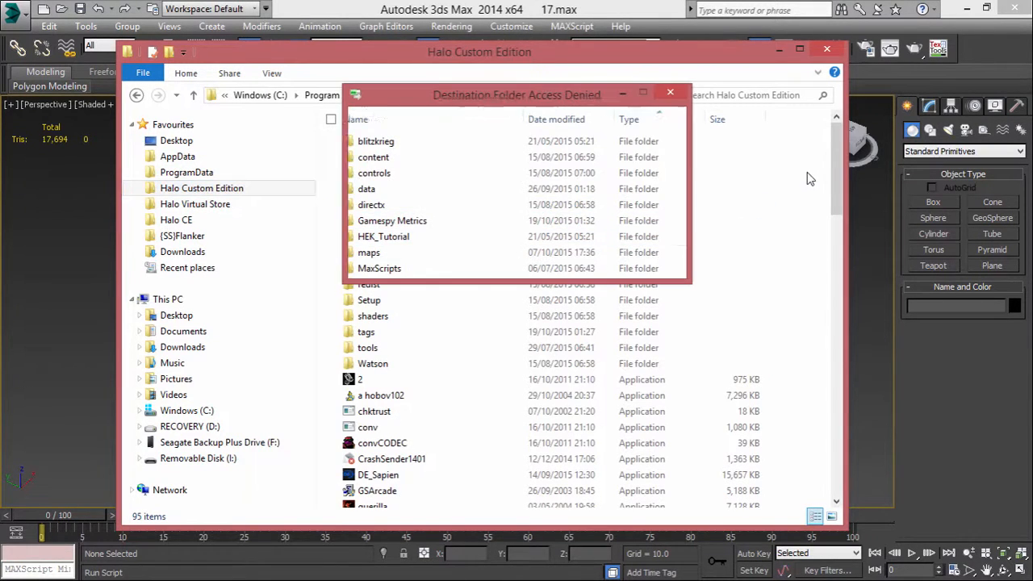
{"action": "left_click", "coordinate": [481, 229]}
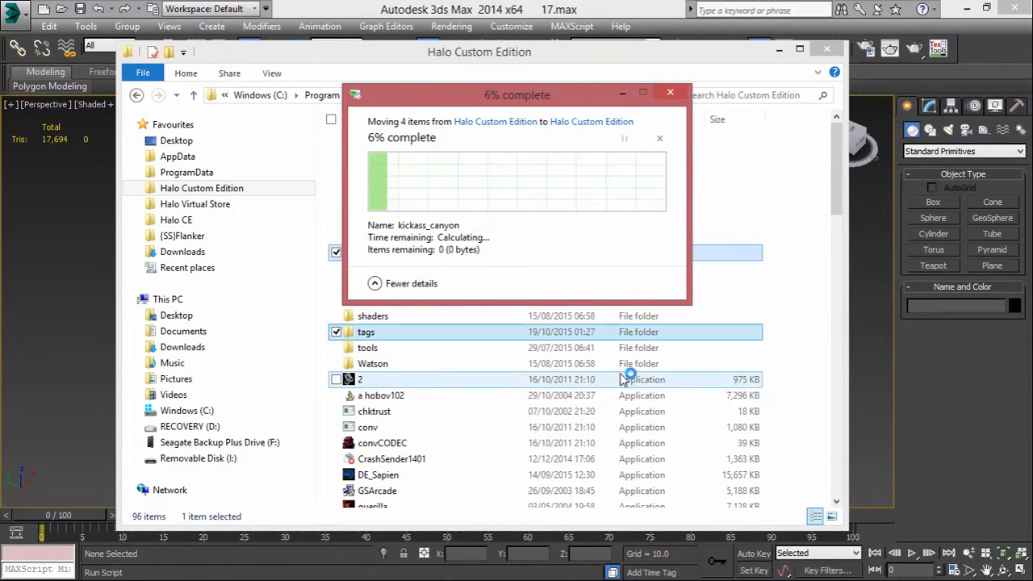
{"action": "left_click", "coordinate": [779, 271]}
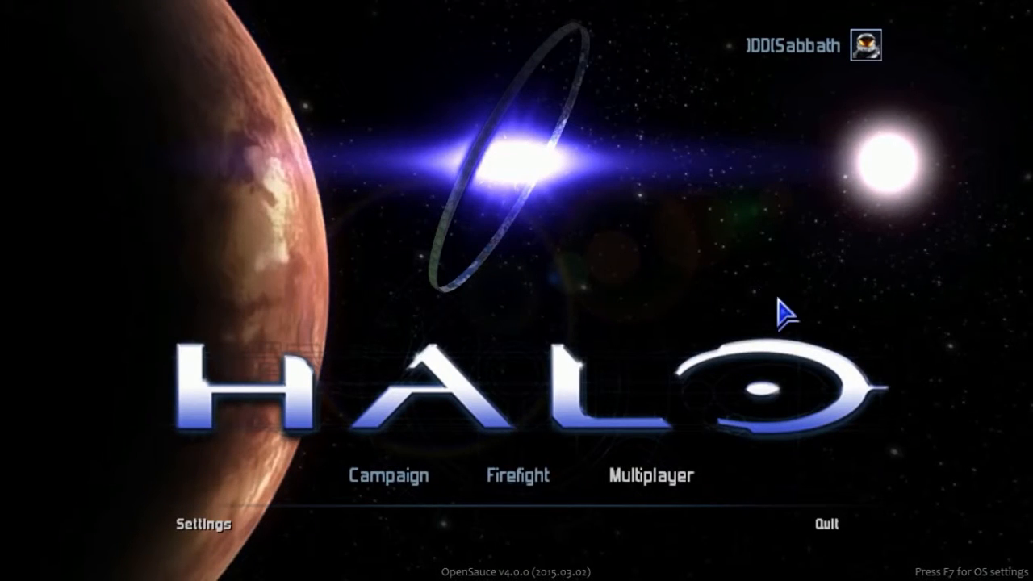
In Halo, create a LAN multiplayer game on kickass_canyon with the Slayer gametype and start it
{"action": "left_click", "coordinate": [678, 468]}
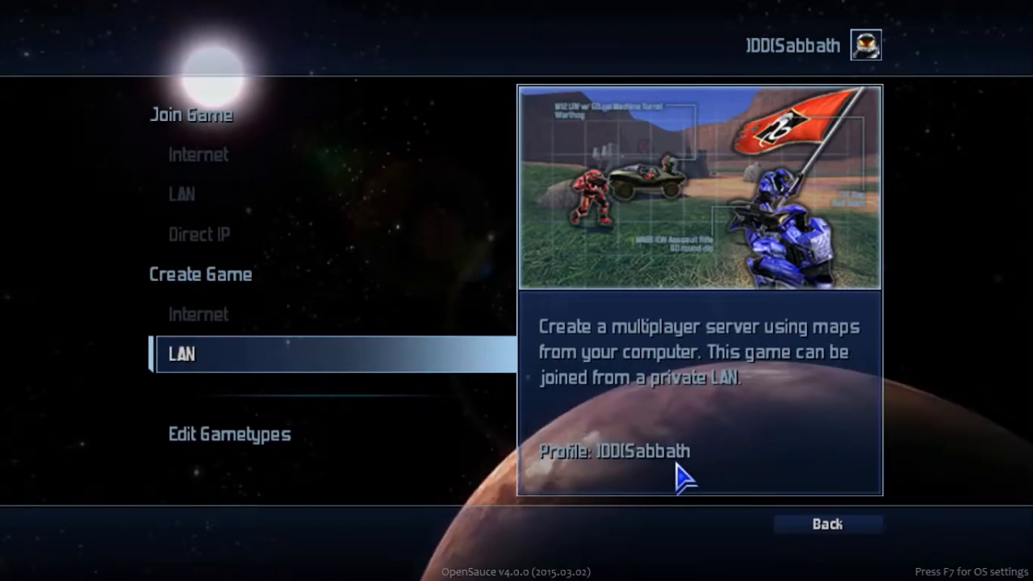
{"action": "left_click", "coordinate": [201, 355]}
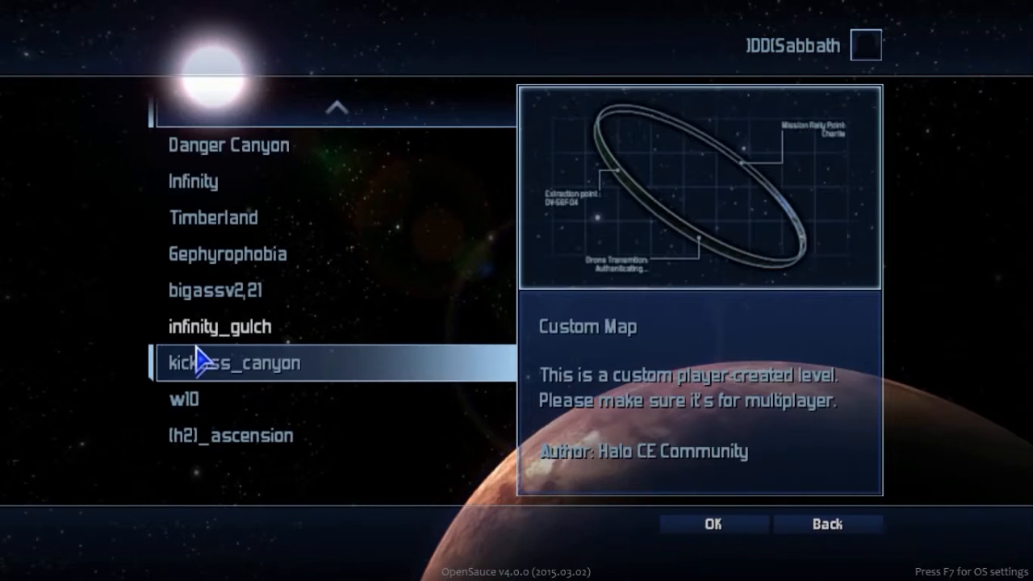
{"action": "left_click", "coordinate": [217, 369]}
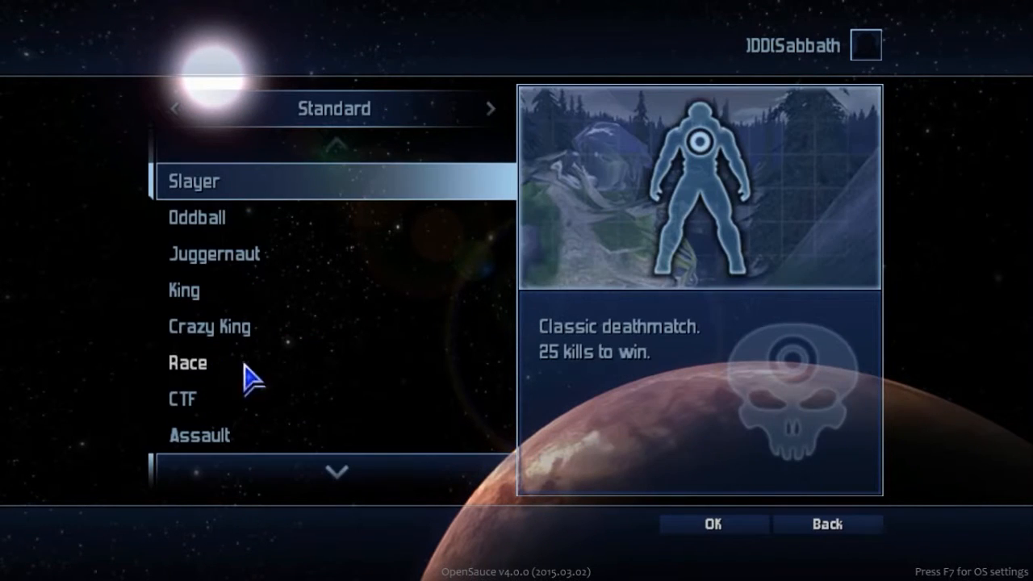
{"action": "left_click", "coordinate": [198, 181]}
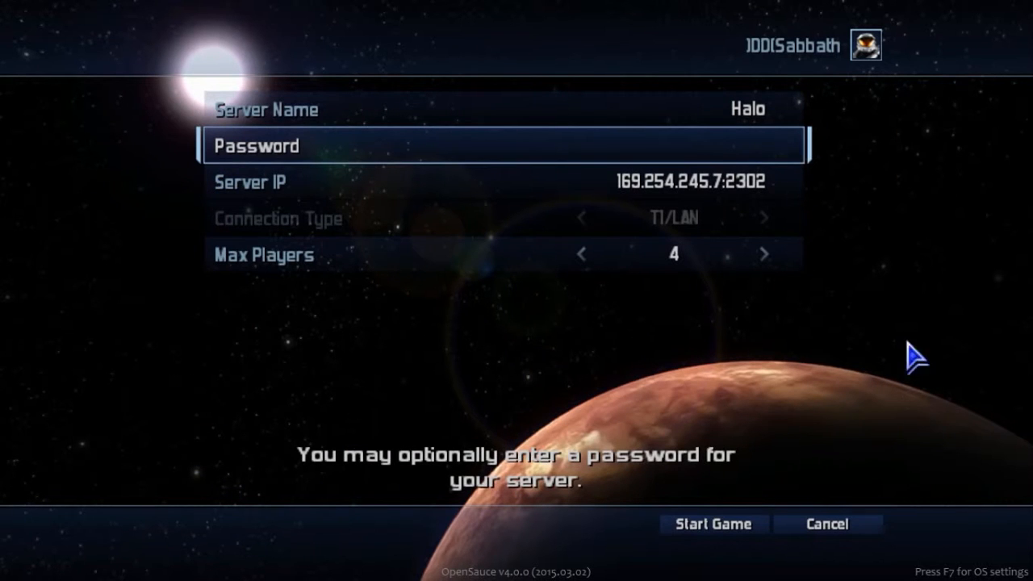
{"action": "left_click", "coordinate": [695, 529]}
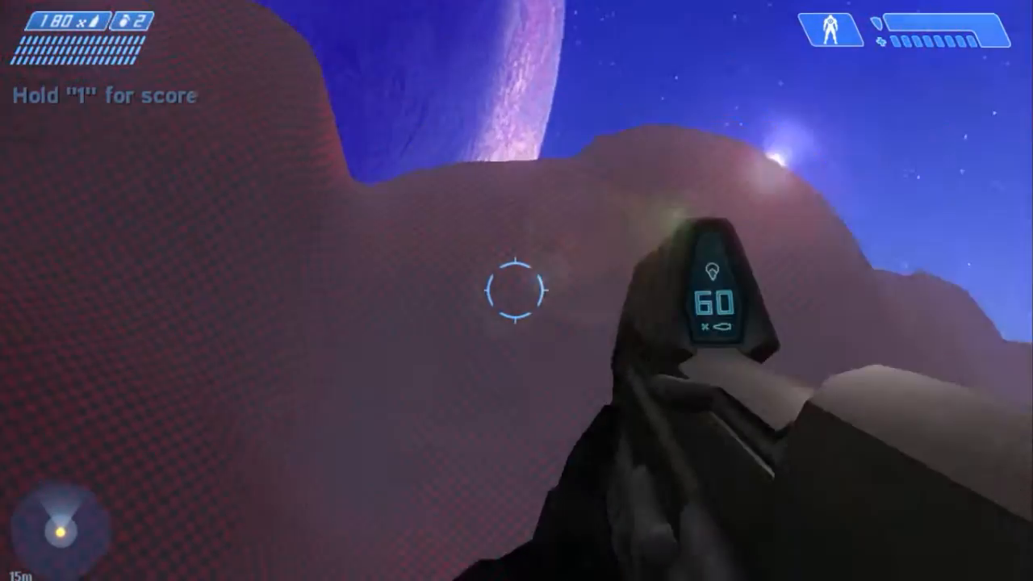
Examine the canyon's walls, skyline and checkered terrain in game, using the pistol's zoom on distant parts
{"action": "key", "text": "Tab"}
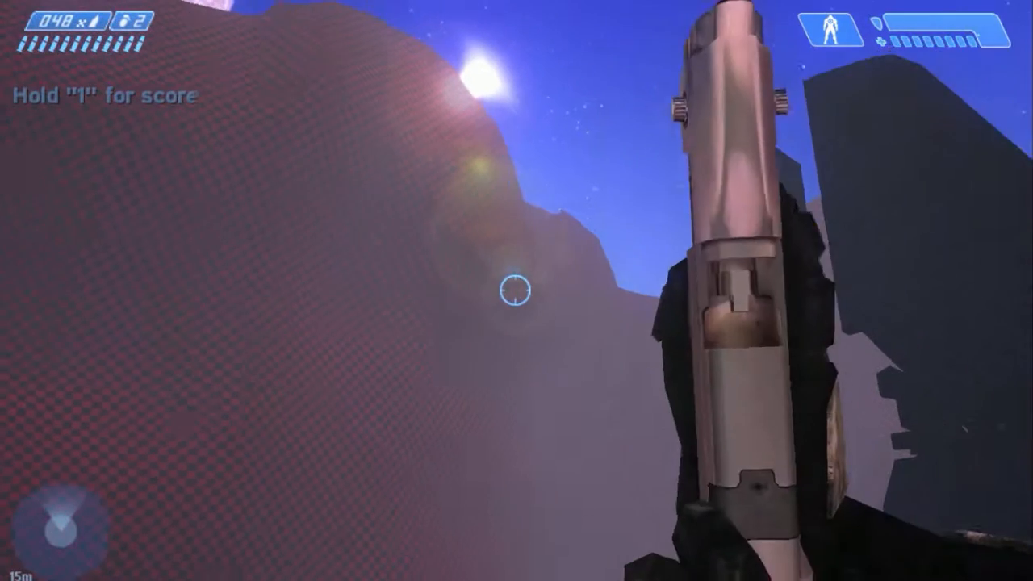
{"action": "key", "text": "z"}
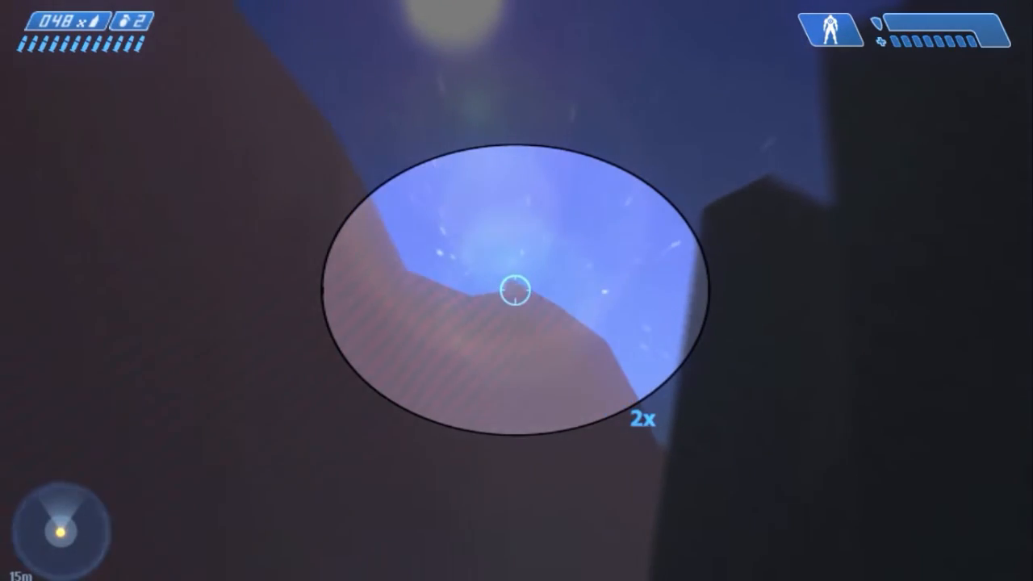
{"action": "key", "text": "r"}
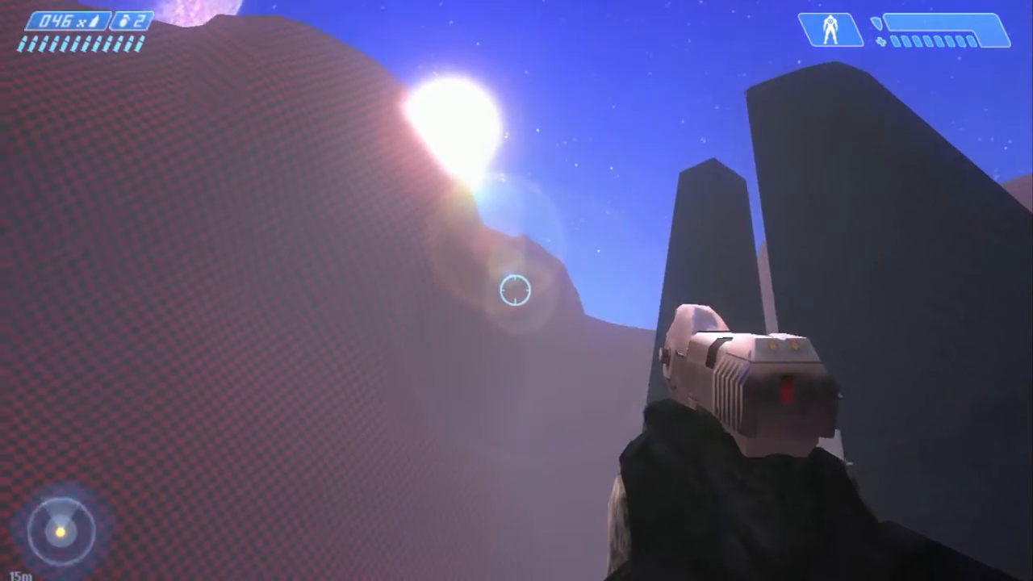
{"action": "key", "text": "z"}
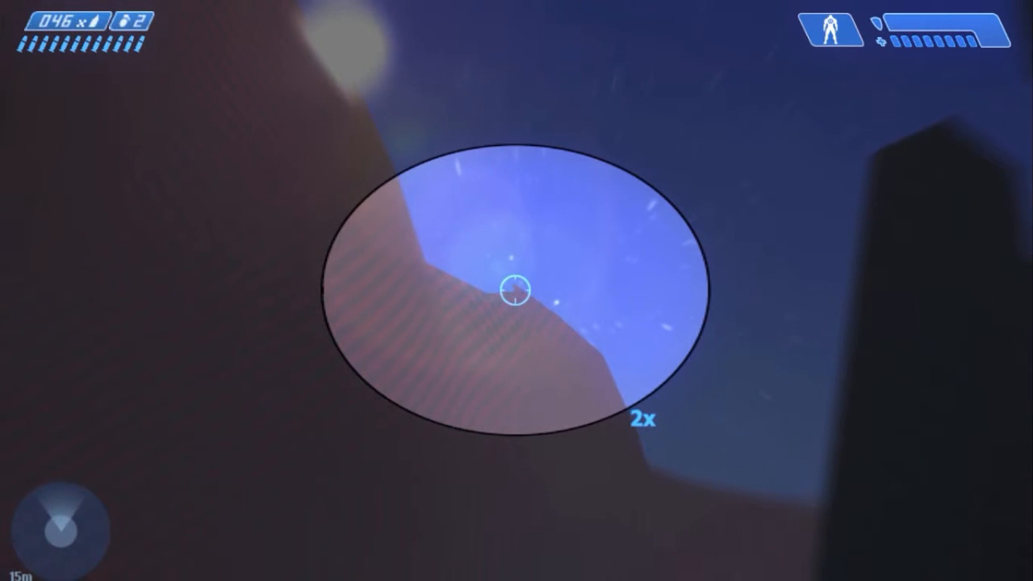
{"action": "key", "text": "z"}
{"action": "key", "text": "z"}
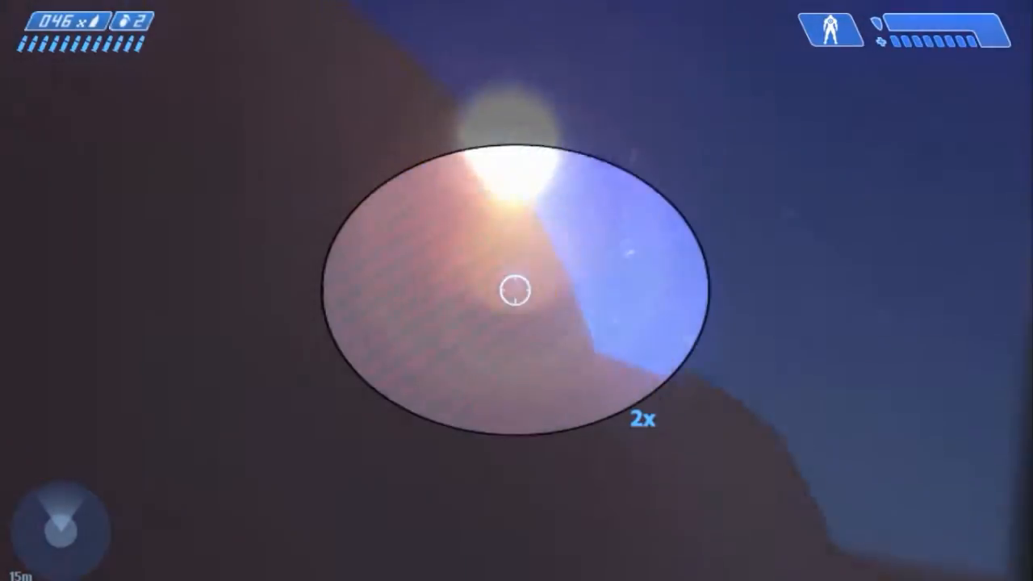
{"action": "key", "text": "z"}
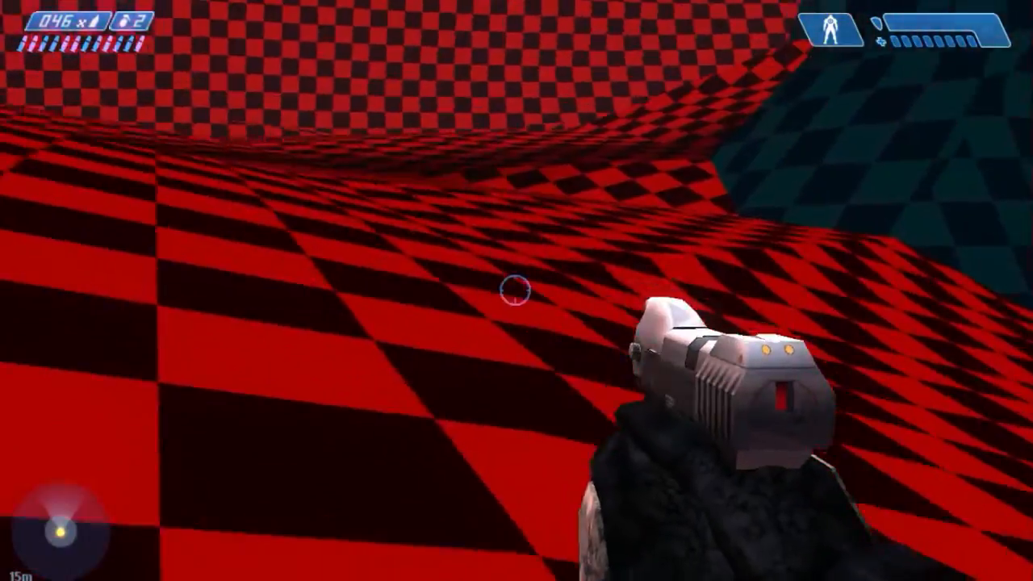
{"action": "key", "text": "Tab"}
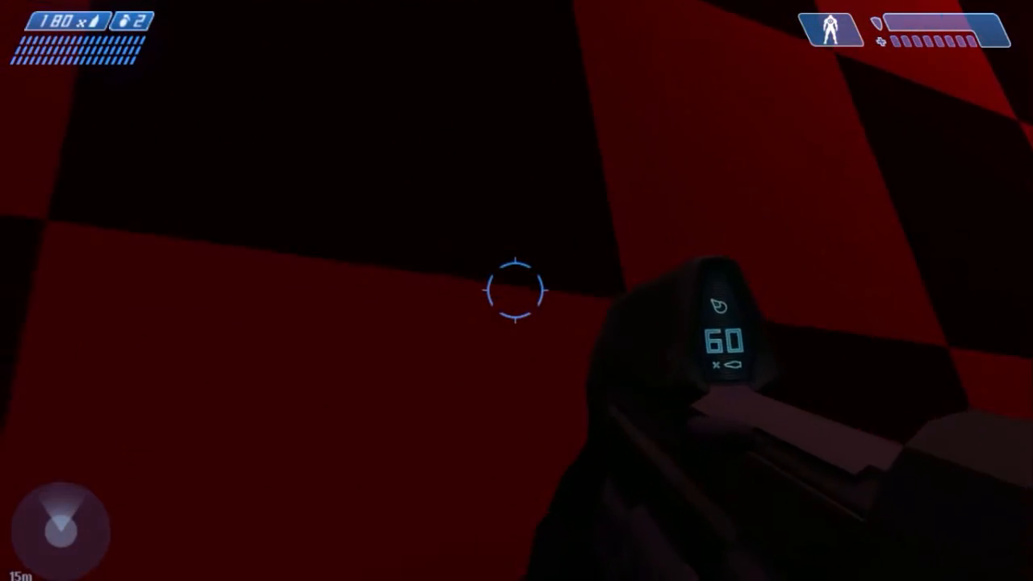
{"action": "key", "text": "f"}
{"action": "key", "text": "q"}
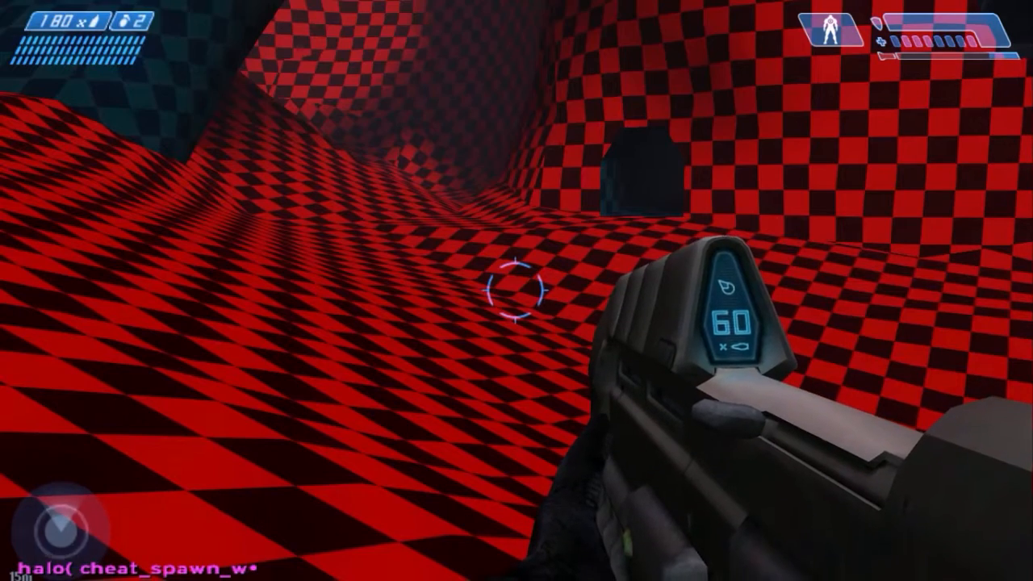
Spawn a warthog with the console's spawn cheat, get into its driver's seat and drive across the canyon floor
{"action": "key", "text": "grave"}
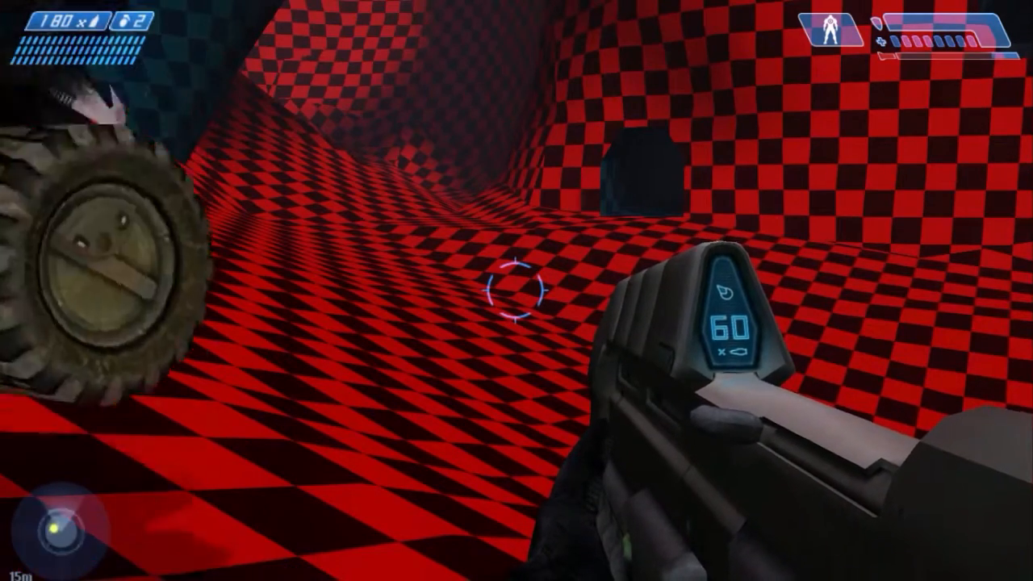
{"action": "key", "text": "w"}
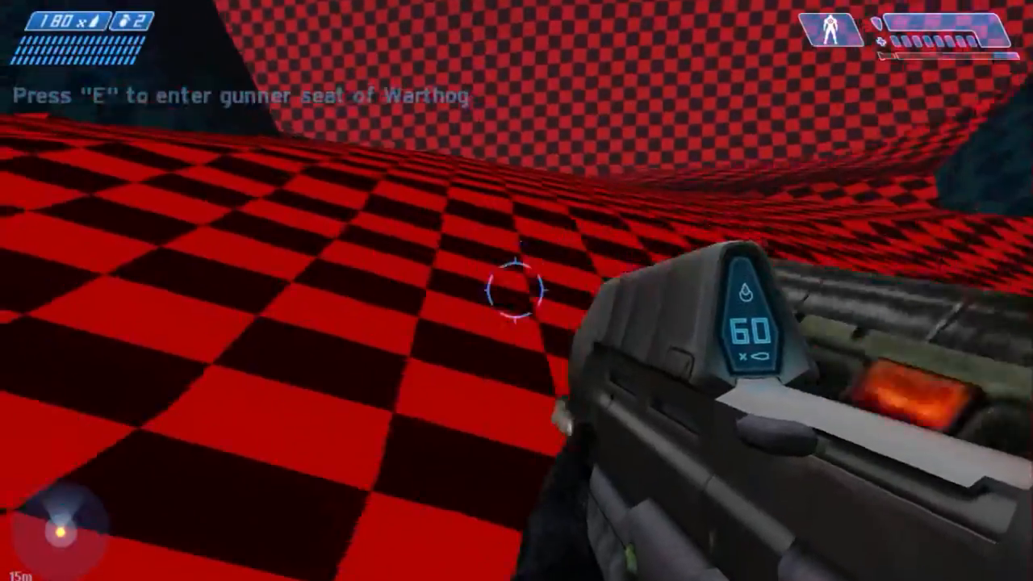
{"action": "key", "text": "e"}
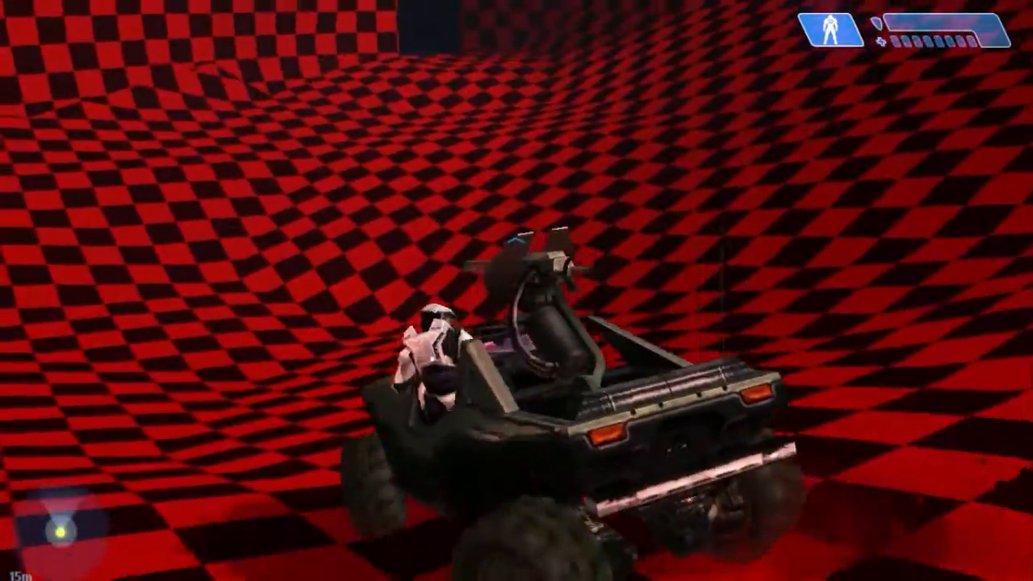
{"action": "key", "text": "w"}
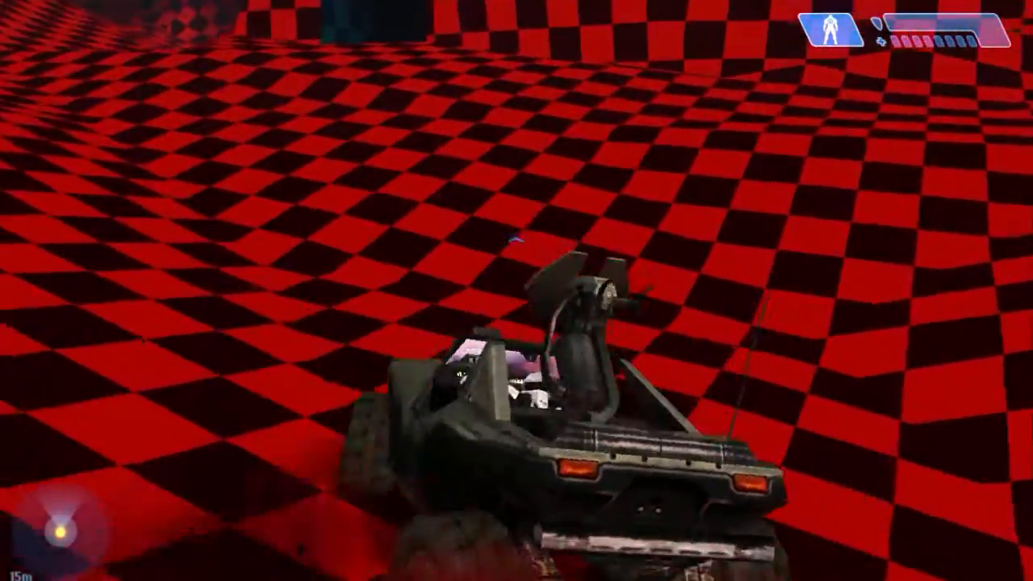
Drive the warthog along the canyon wall and over the uneven checkered floor into the shaded area
{"action": "key", "text": "w"}
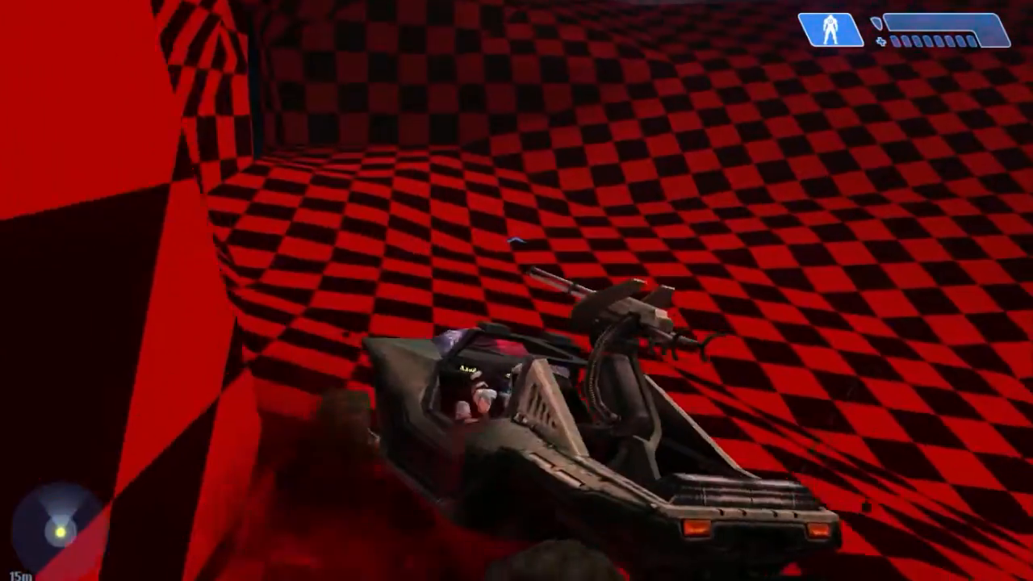
{"action": "key", "text": "w"}
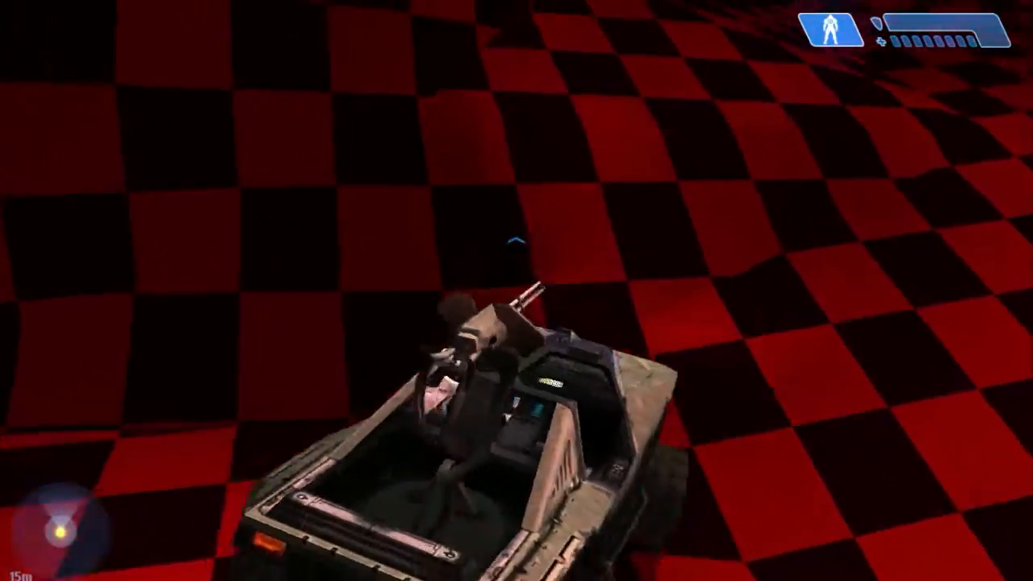
{"action": "key", "text": "w"}
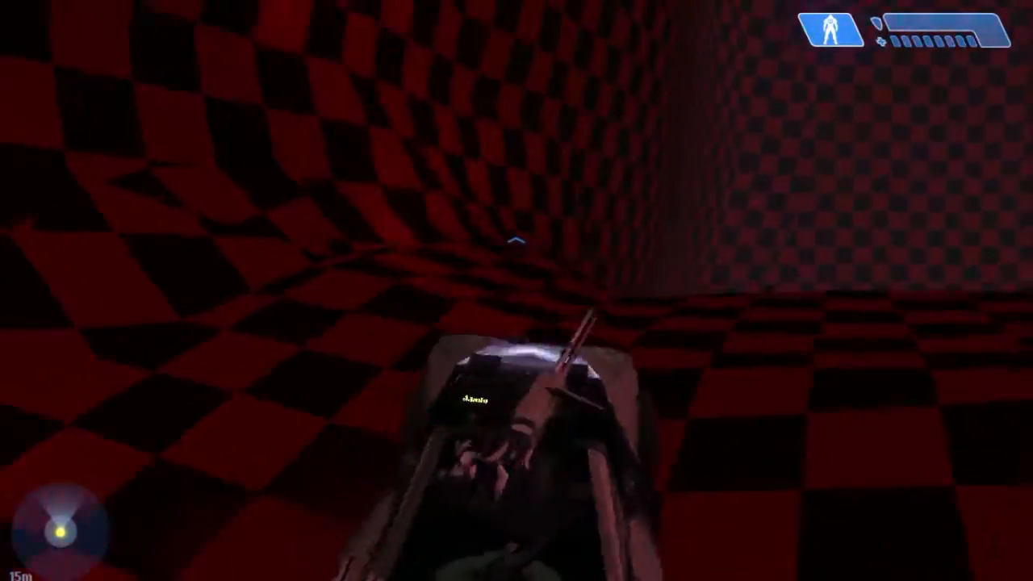
{"action": "key", "text": "w"}
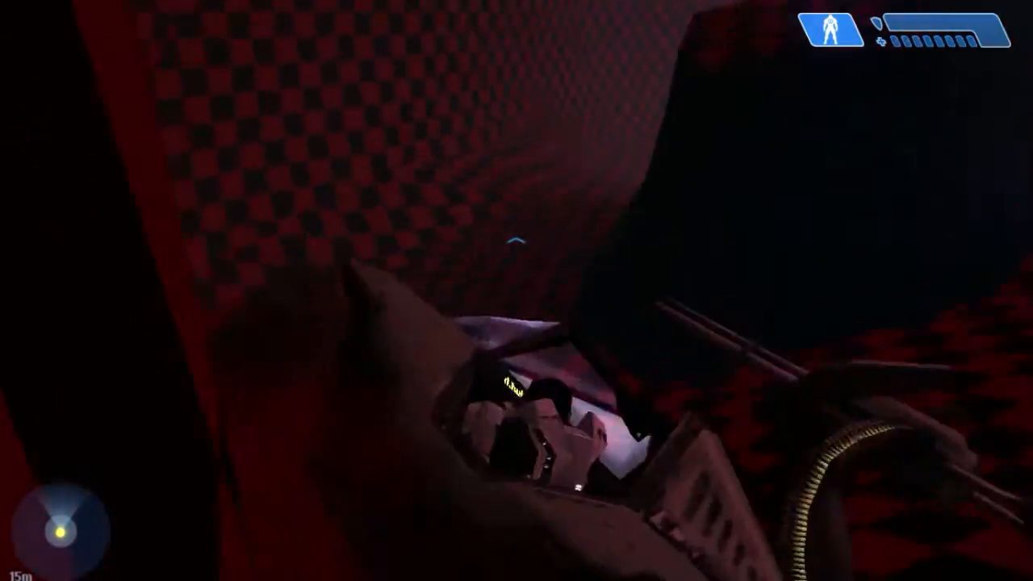
{"action": "key", "text": "w"}
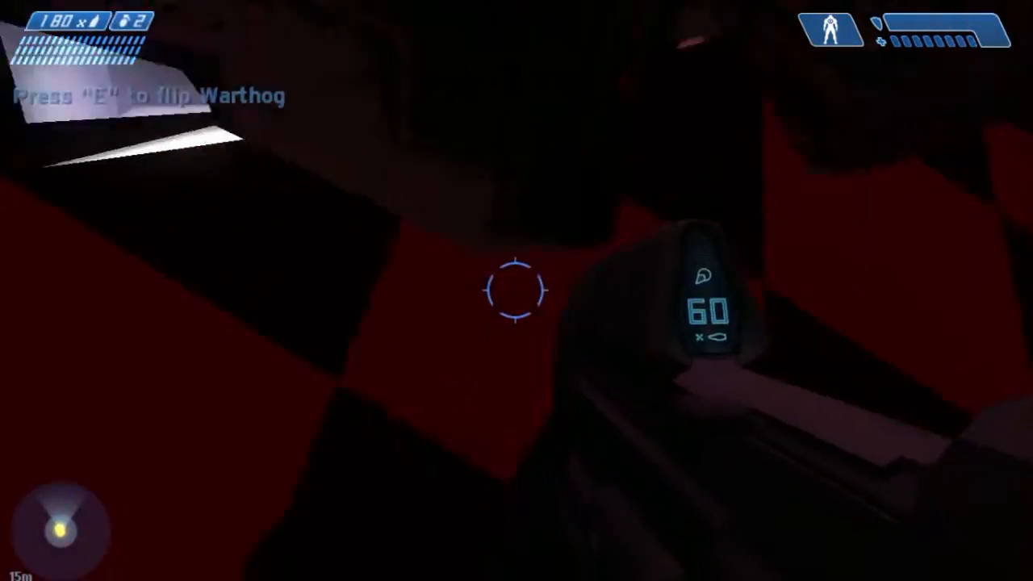
Flip the overturned warthog upright and get back into its driver's seat
{"action": "key", "text": "w"}
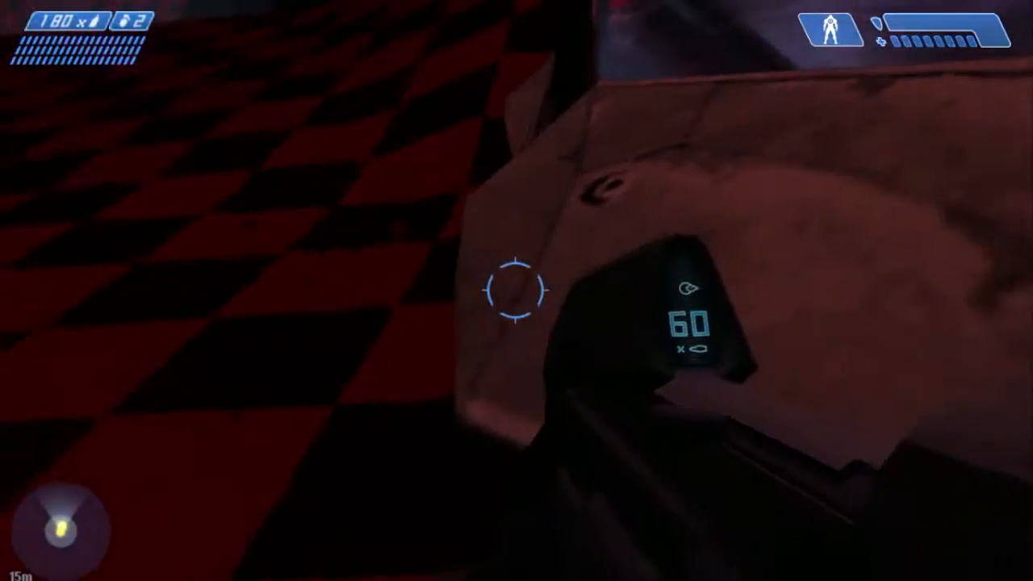
{"action": "key", "text": "e"}
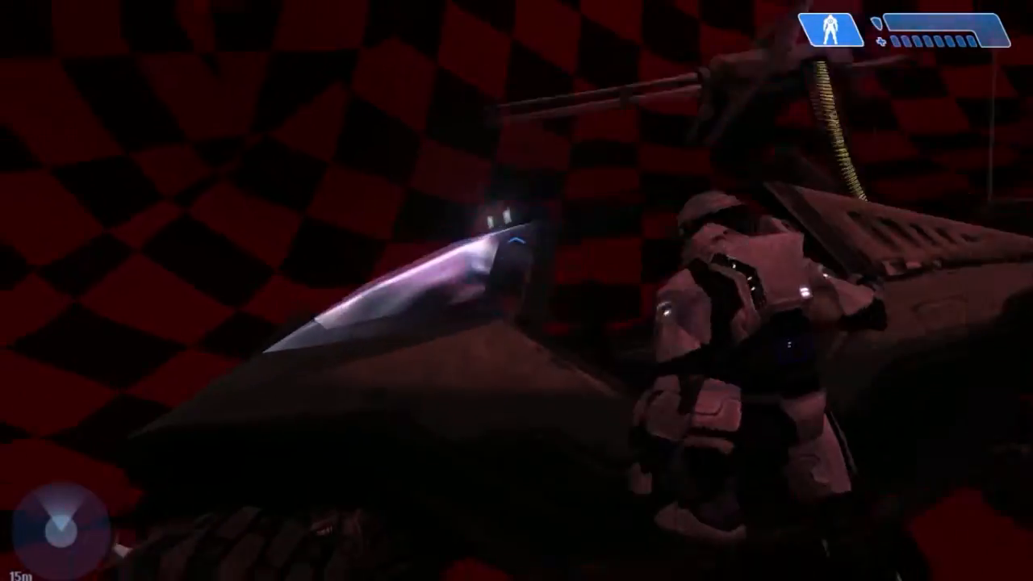
{"action": "key", "text": "w"}
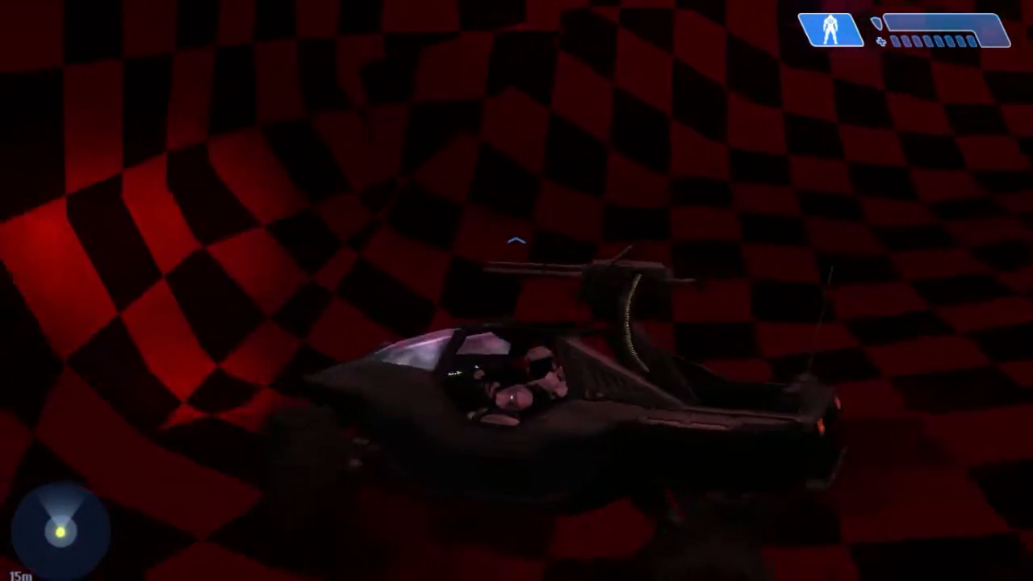
Follow the checkered wall through the shaded part of the canyon in the warthog, up to the steep-sided ridge
{"action": "key", "text": "w"}
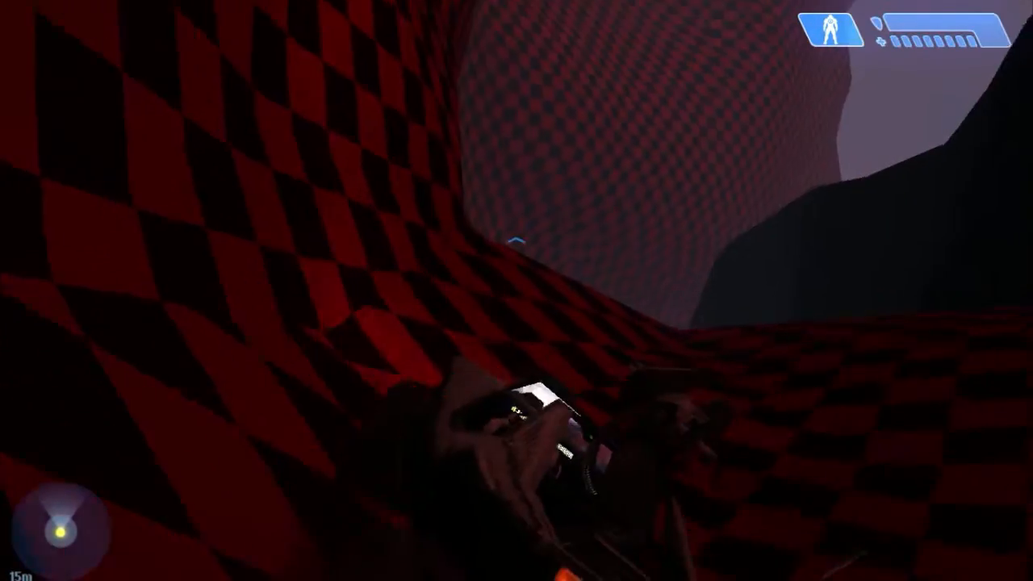
{"action": "key", "text": "w"}
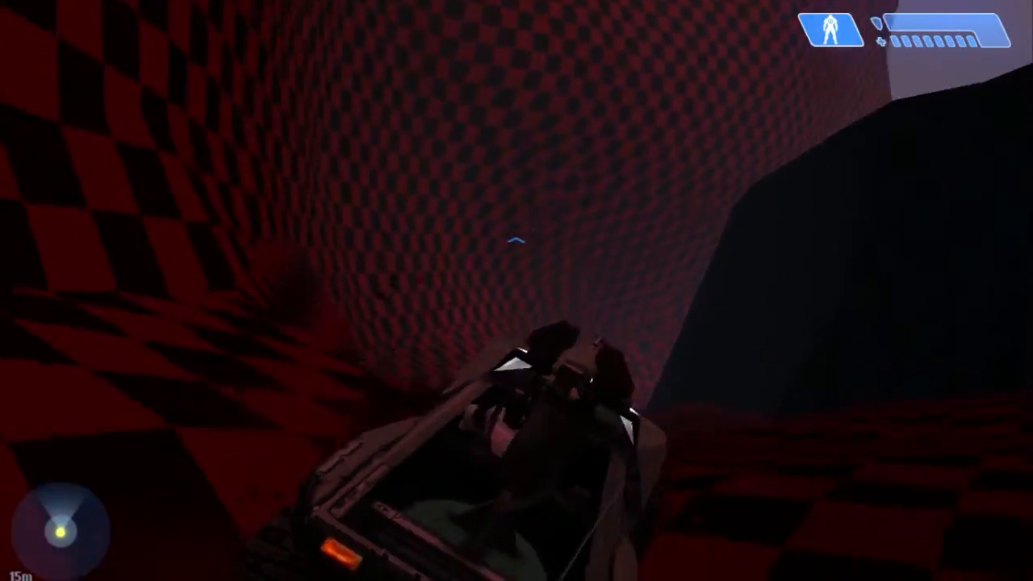
{"action": "key", "text": "w"}
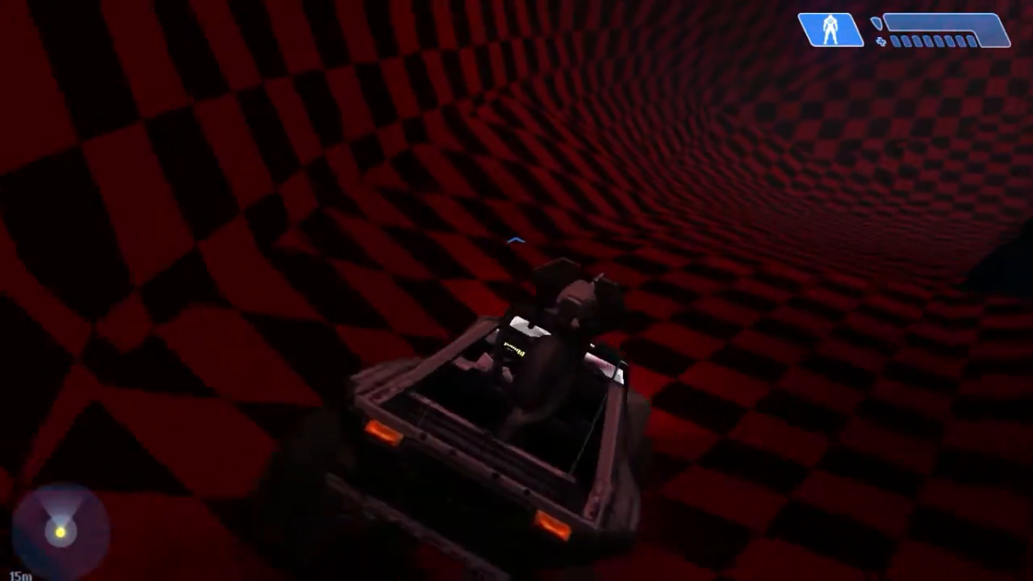
{"action": "key", "text": "w"}
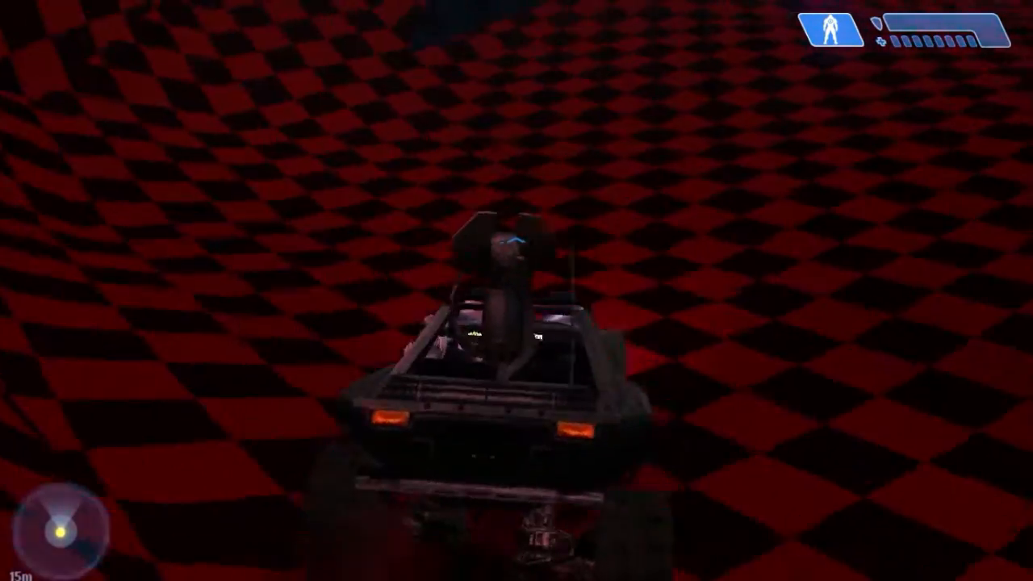
{"action": "key", "text": "w"}
{"action": "key", "text": "w"}
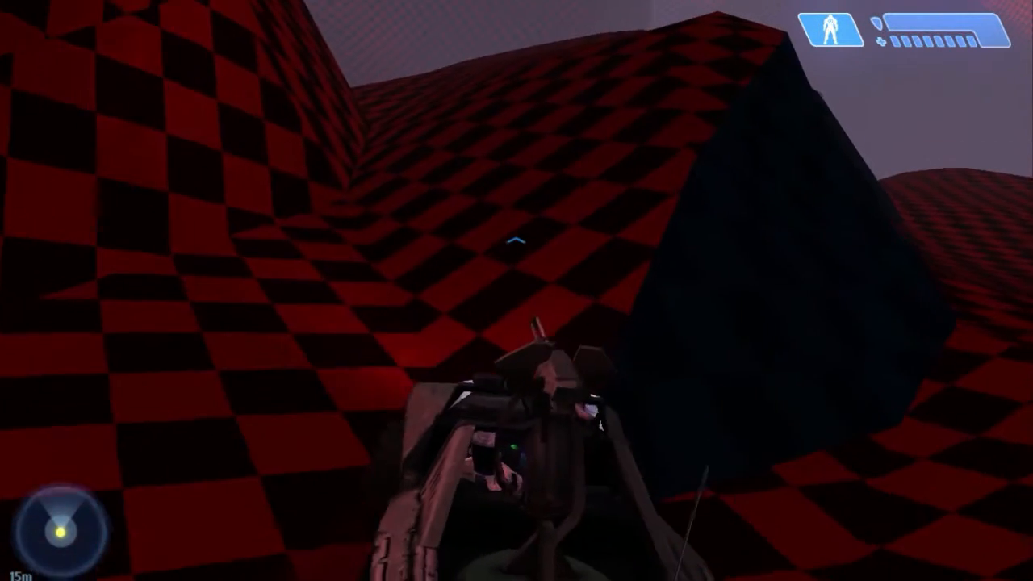
Test driving up the ridge beside its steep dark face, and reverse the warthog back down to the floor
{"action": "key", "text": "w"}
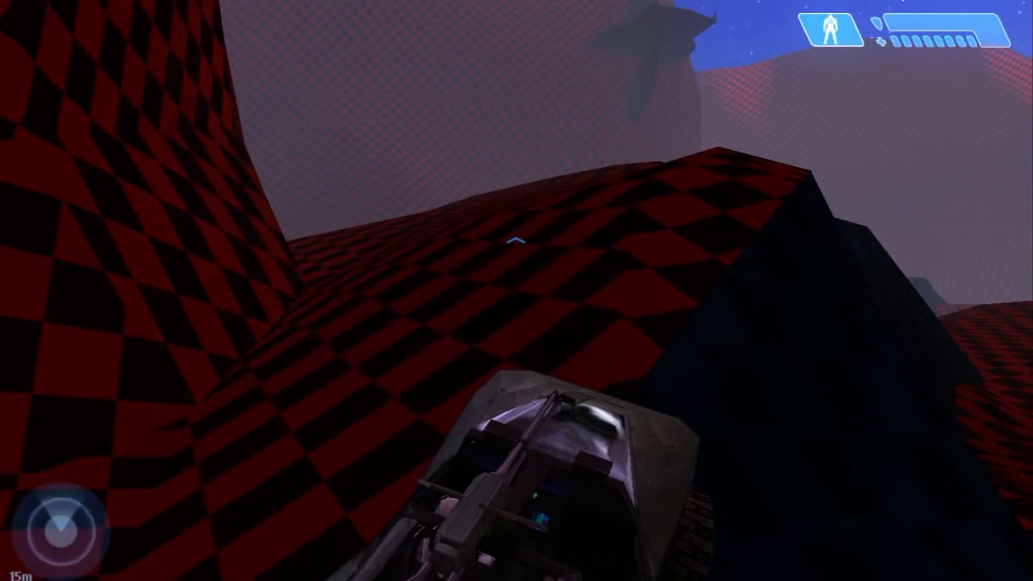
{"action": "key", "text": "s"}
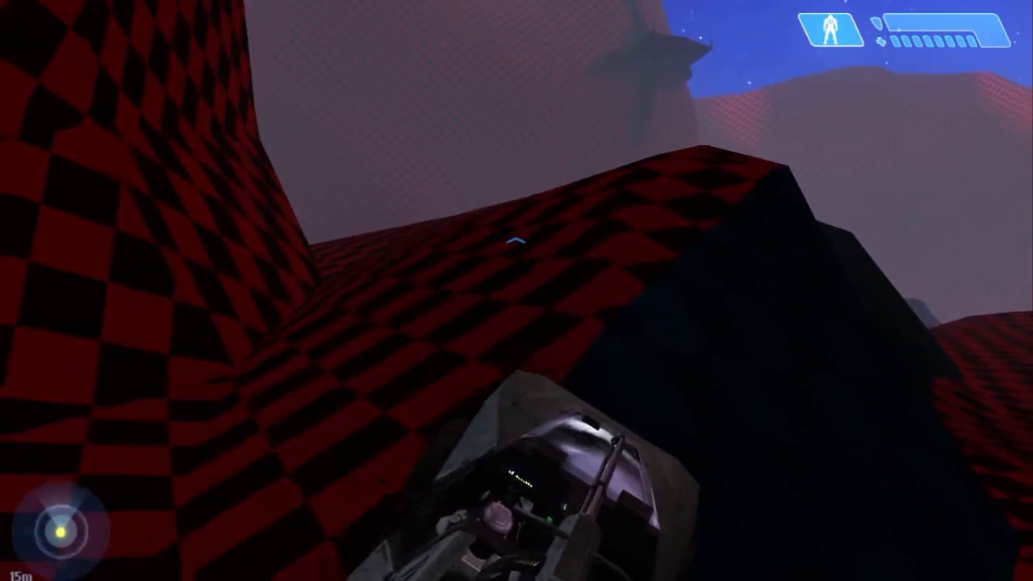
{"action": "key", "text": "s"}
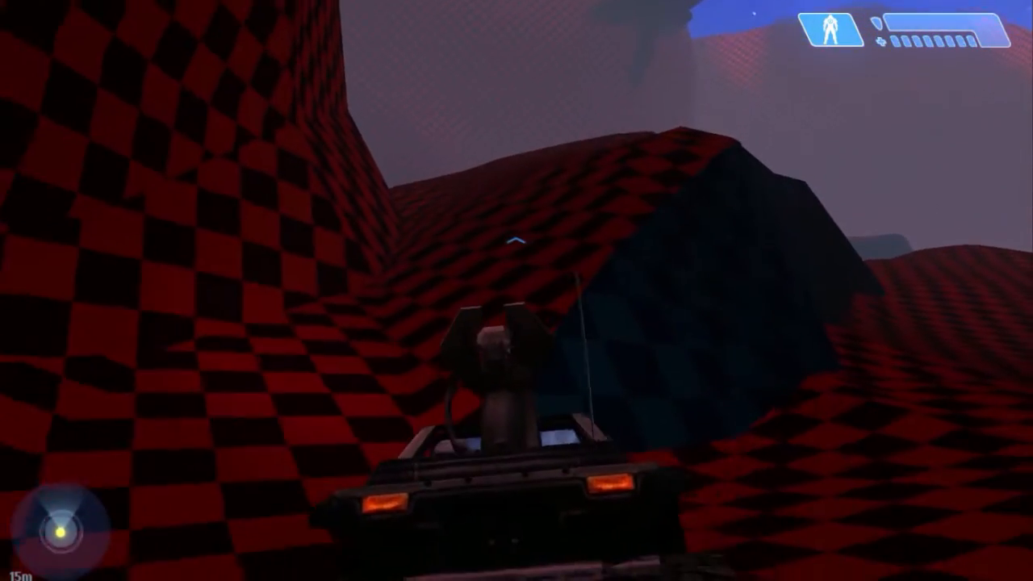
Climb the slope between the canyon wall and the ridge in the warthog, and continue over its crest
{"action": "key", "text": "w"}
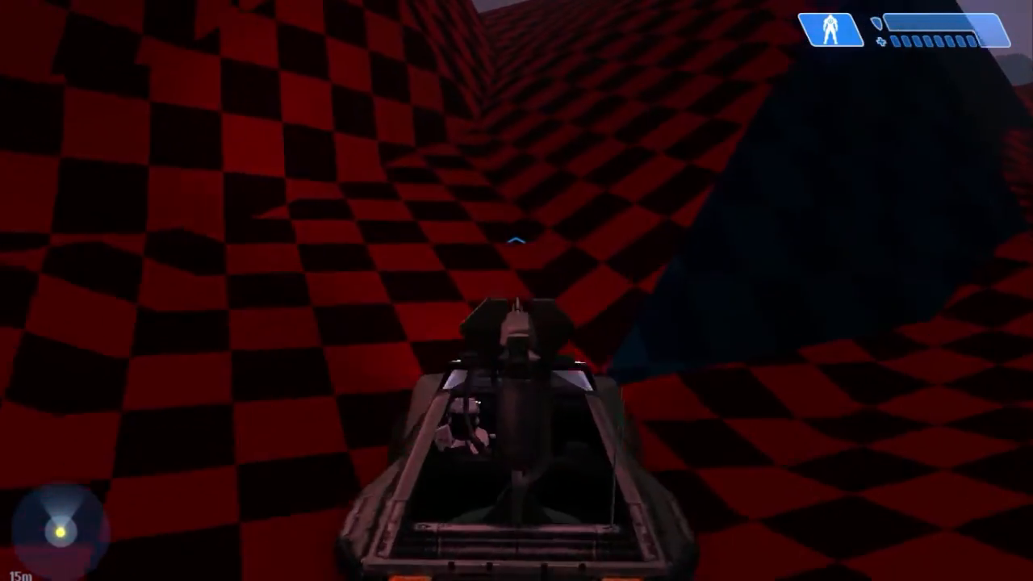
{"action": "key", "text": "w"}
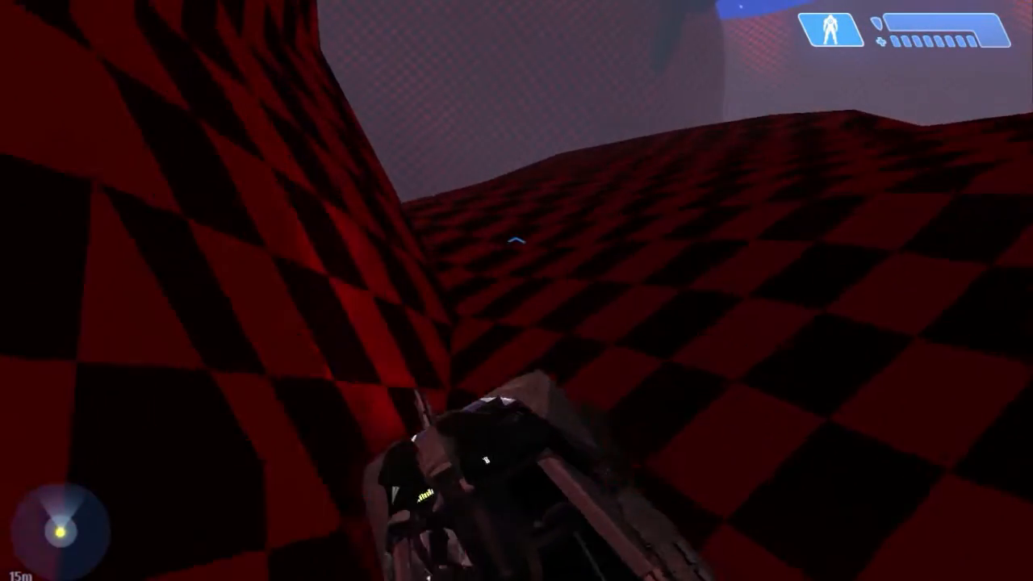
{"action": "key", "text": "w"}
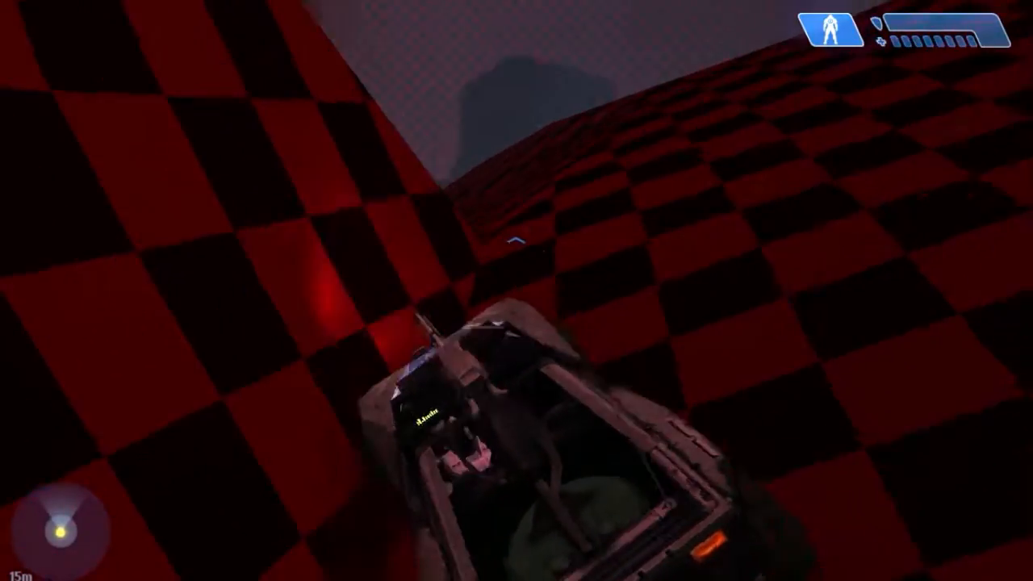
{"action": "key", "text": "w"}
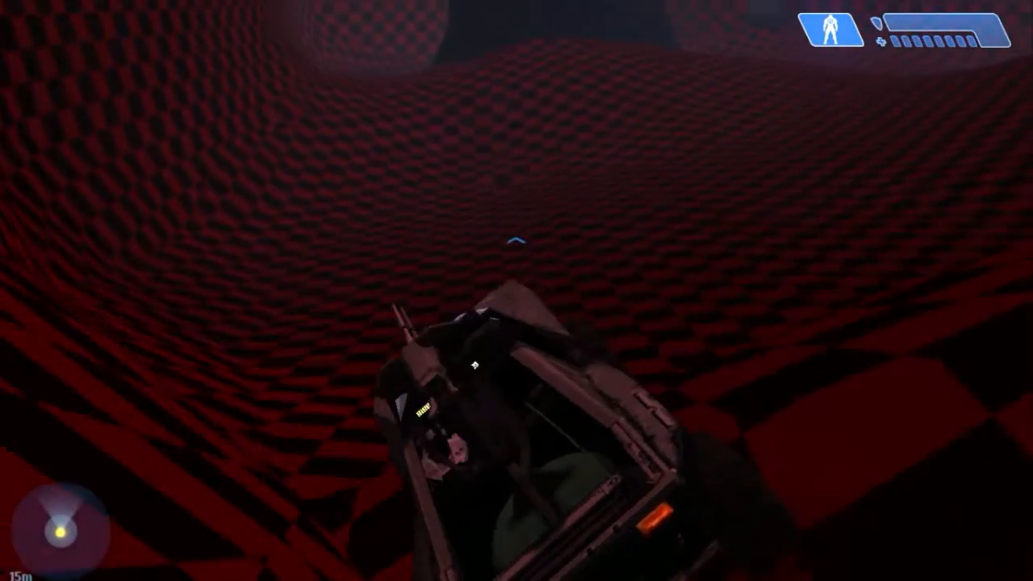
Drive the warthog along the foot of the canyon wall, past the dark rock face, towards the open slope
{"action": "key", "text": "w"}
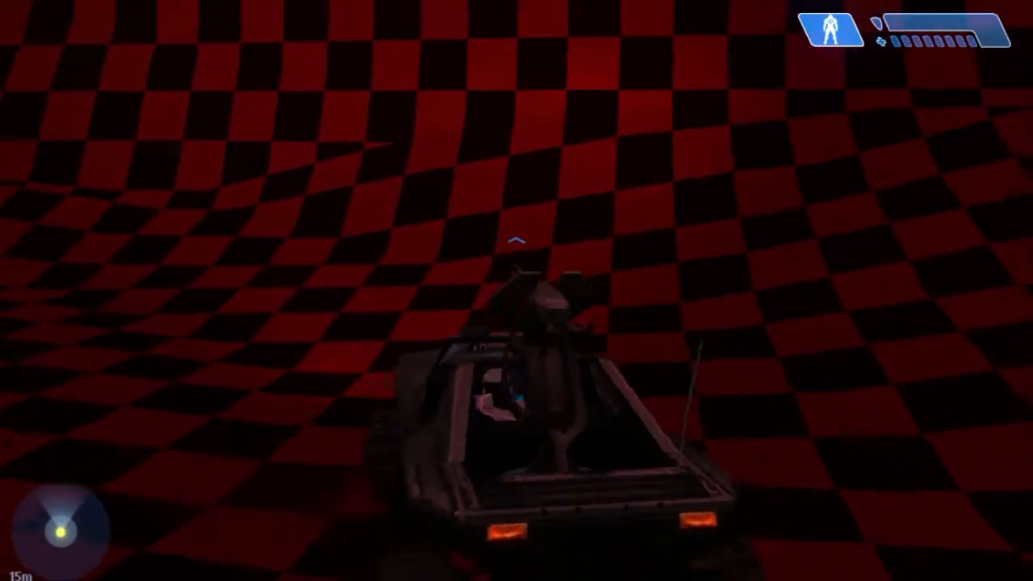
{"action": "key", "text": "w"}
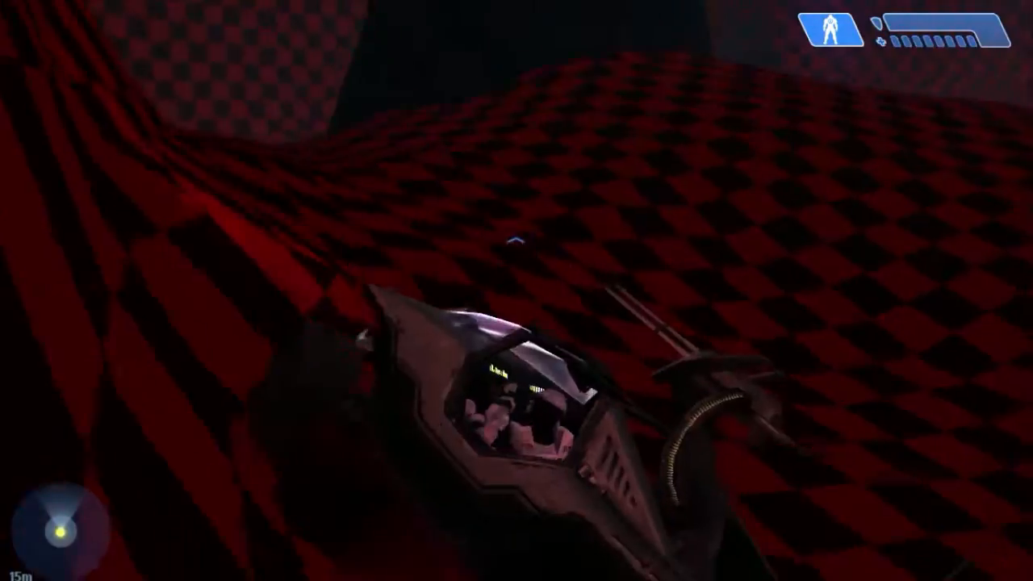
{"action": "key", "text": "w"}
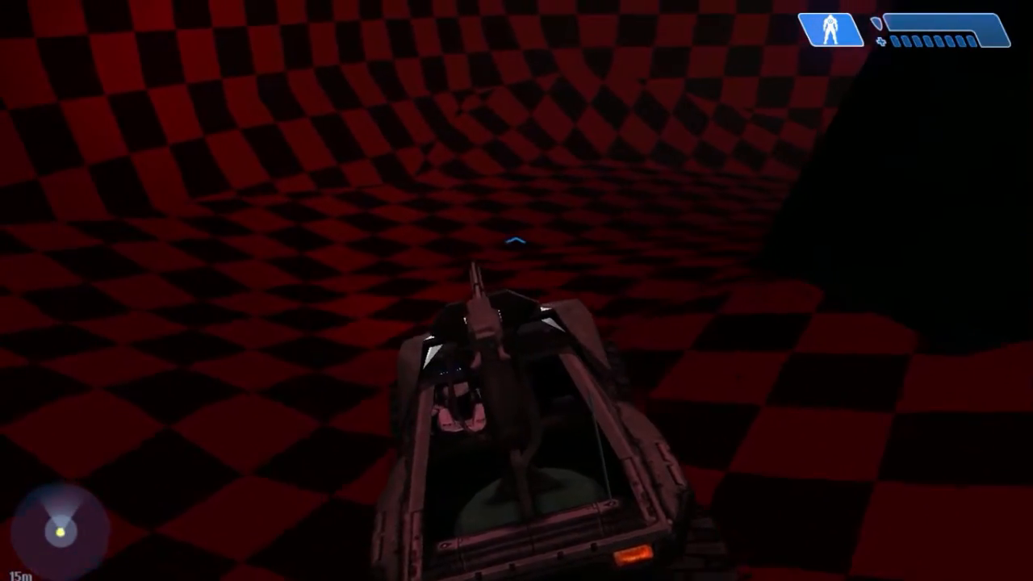
{"action": "key", "text": "w"}
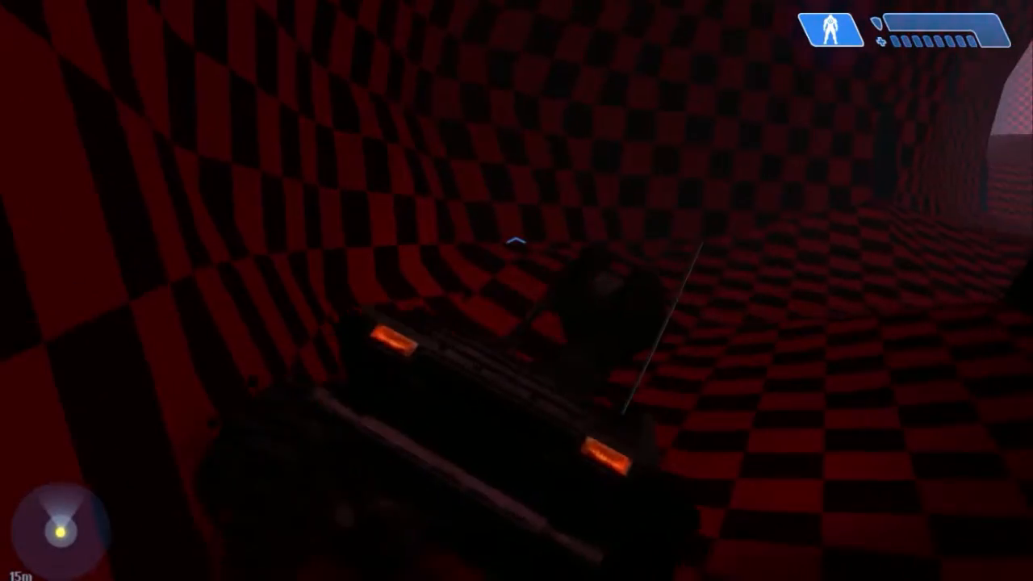
{"action": "key", "text": "w"}
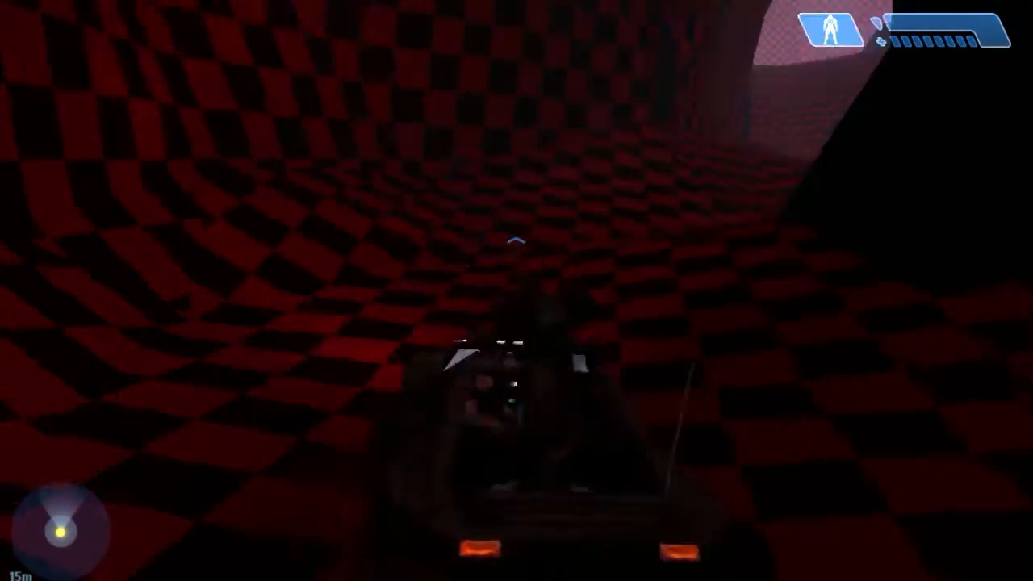
{"action": "key", "text": "w"}
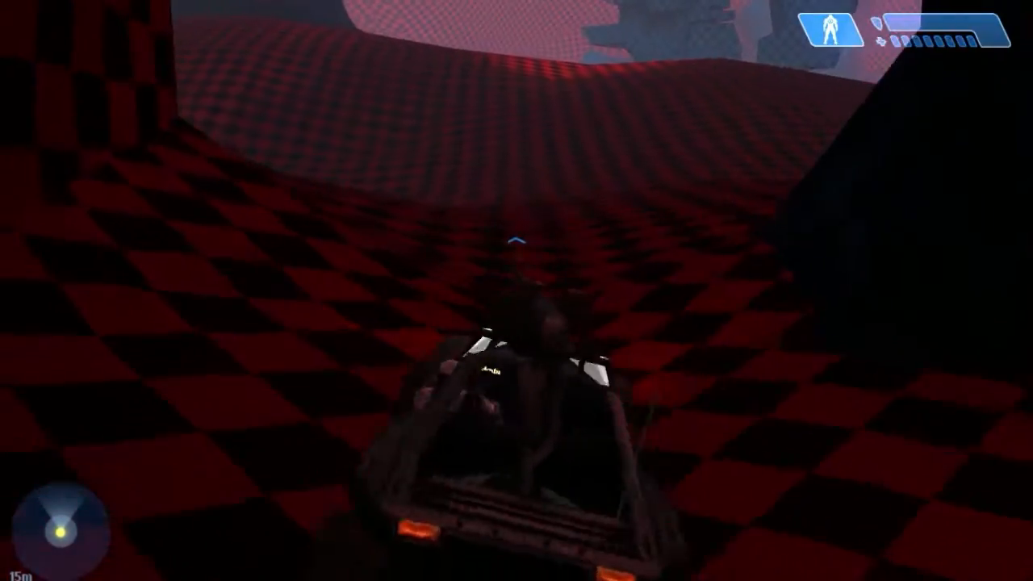
Cross the rolling slope in the warthog and examine the terrain where the floor meets the curved canyon wall
{"action": "key", "text": "w"}
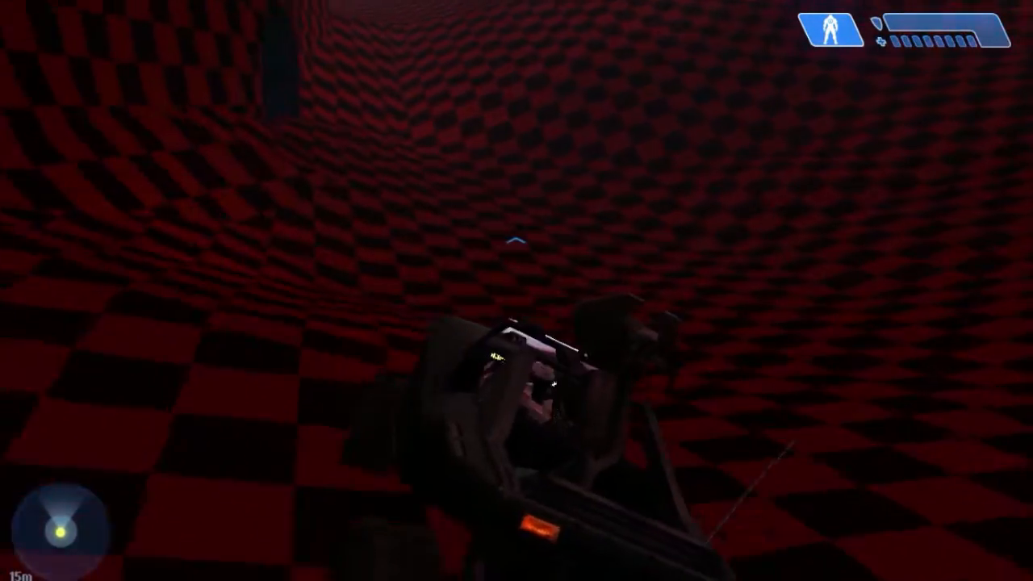
{"action": "key", "text": "w"}
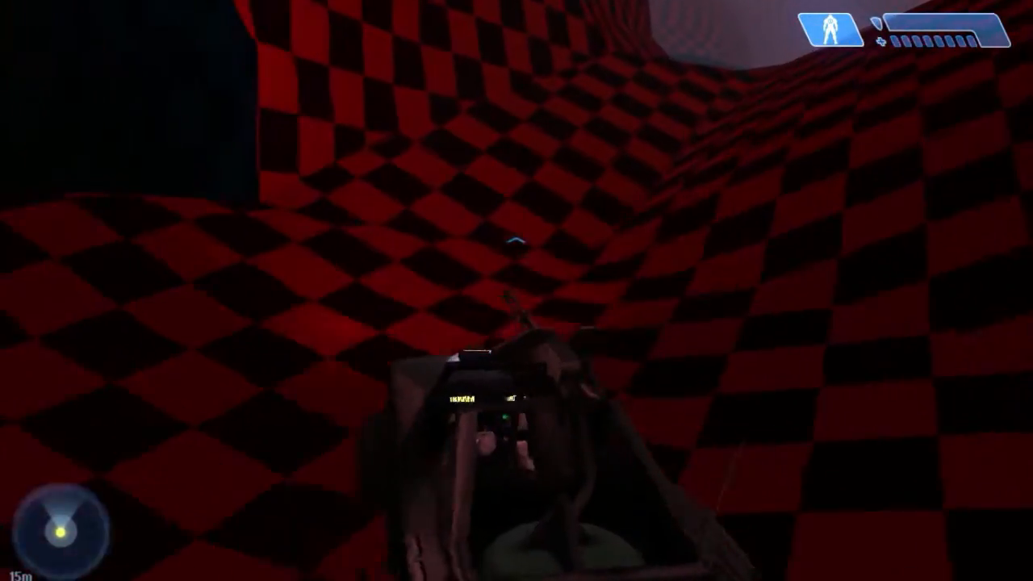
{"action": "key", "text": "w"}
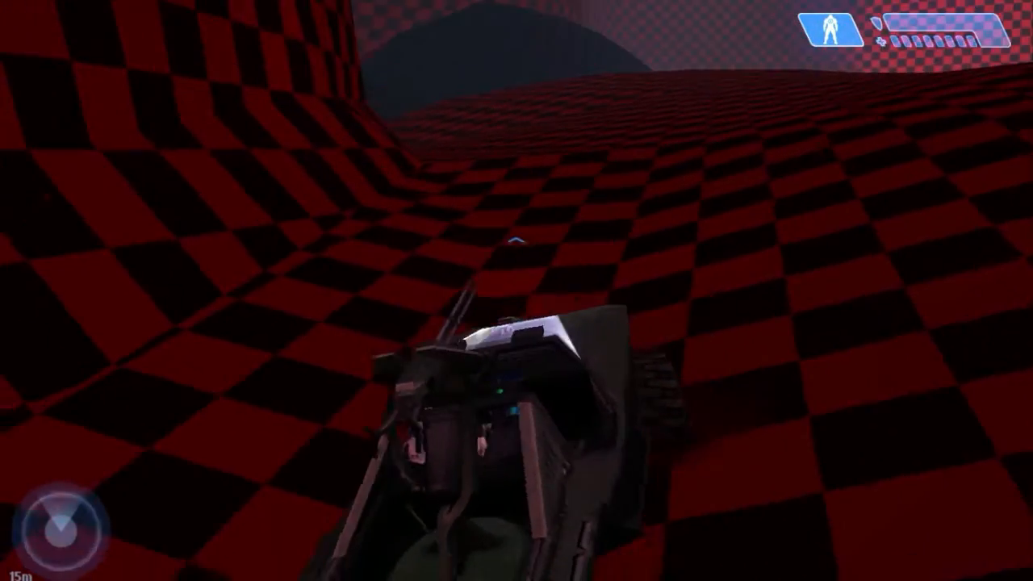
{"action": "key", "text": "w"}
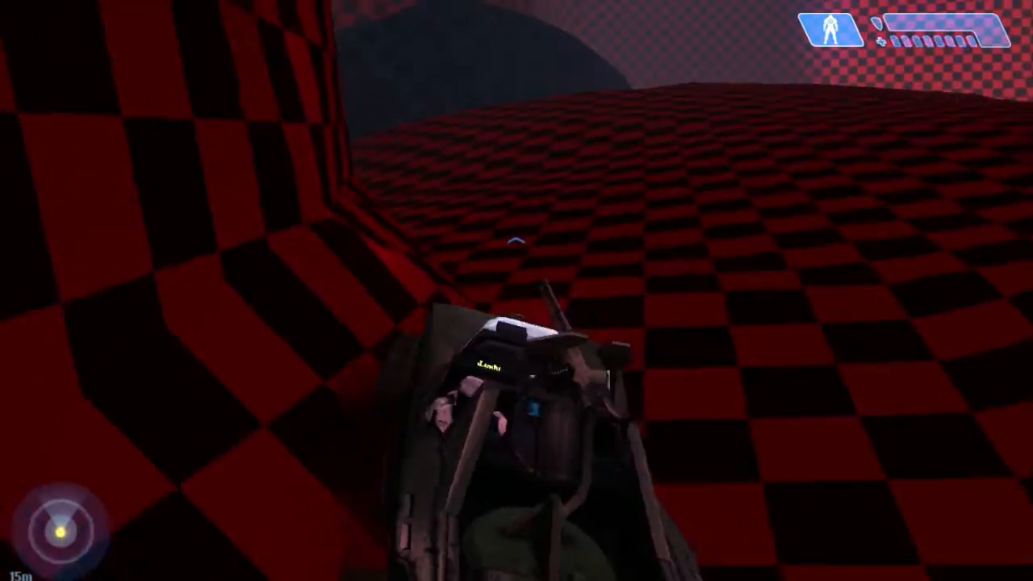
{"action": "key", "text": "w"}
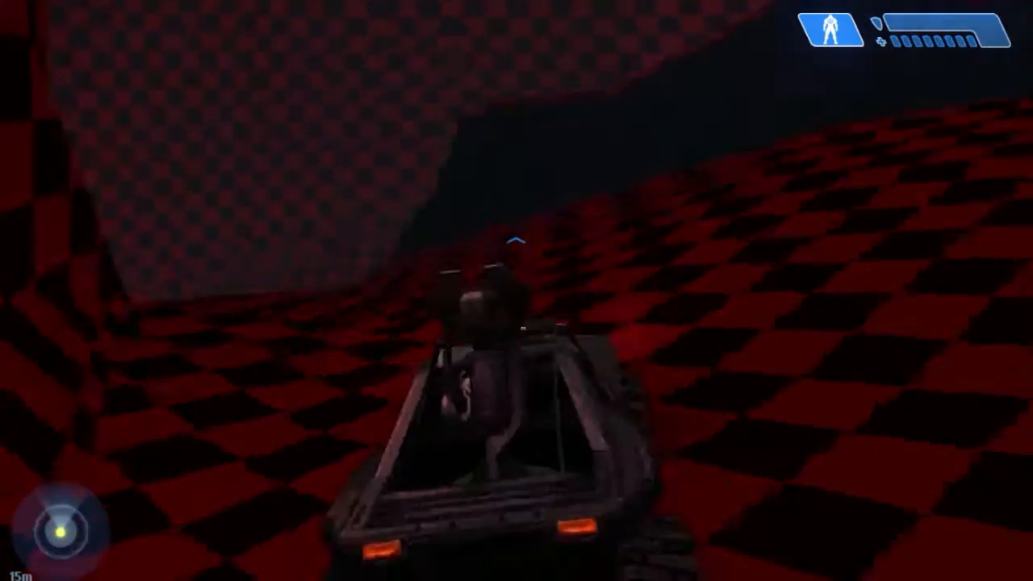
Drive the warthog through the darkest stretch of the canyon, checking the floor and wall surfaces for drivability
{"action": "key", "text": "w"}
{"action": "key", "text": "w"}
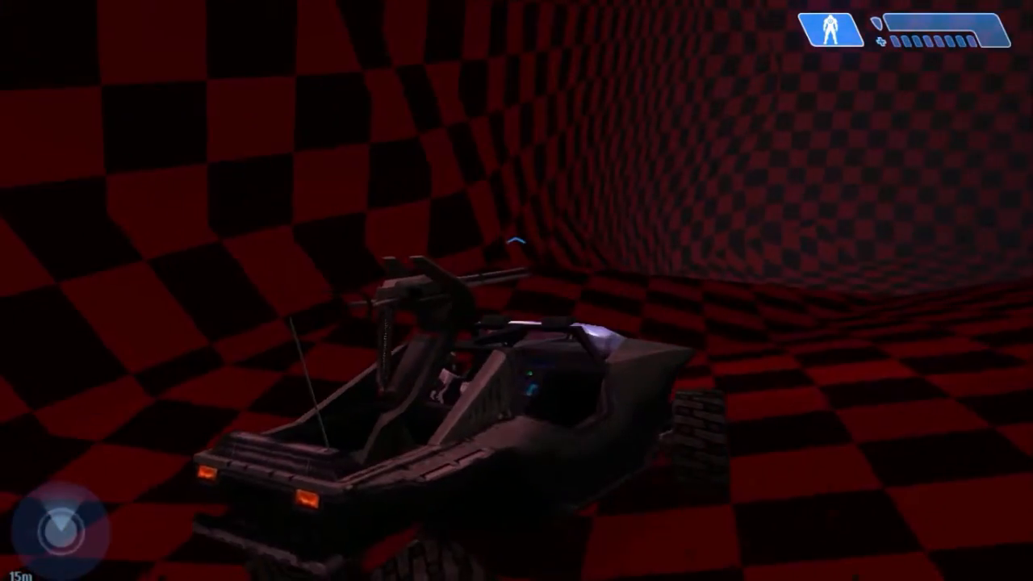
{"action": "key", "text": "w"}
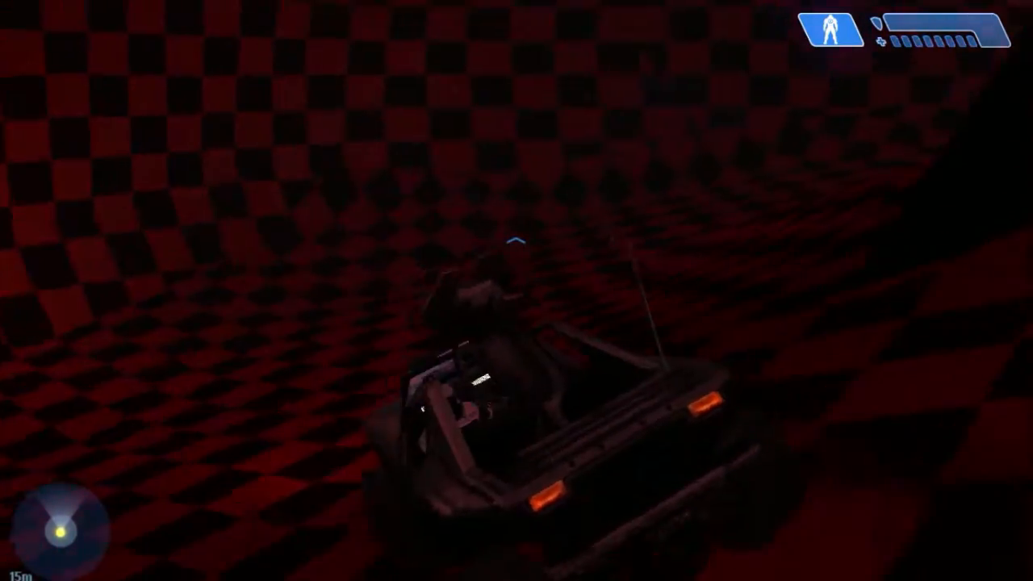
{"action": "key", "text": "w"}
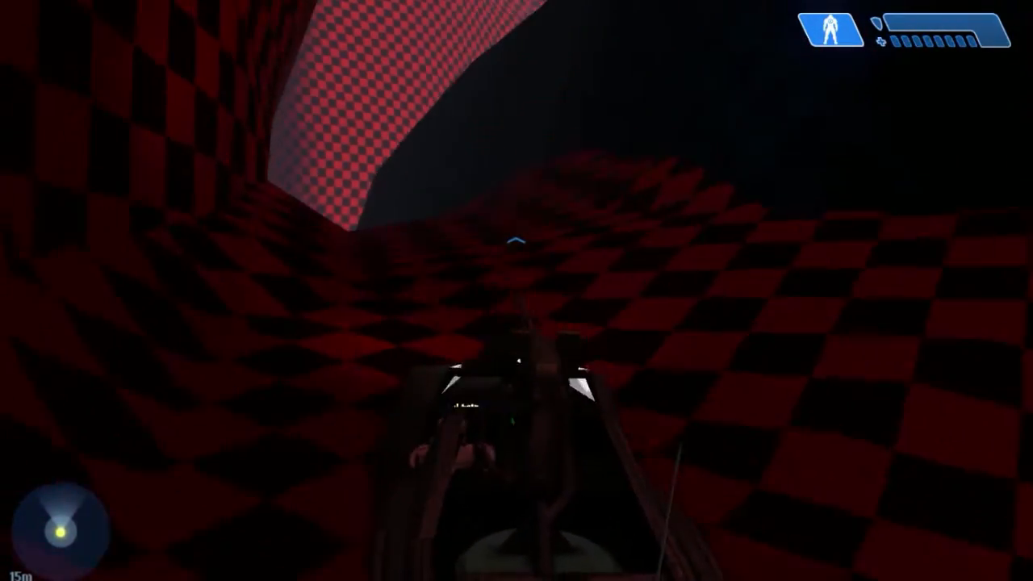
{"action": "key", "text": "w"}
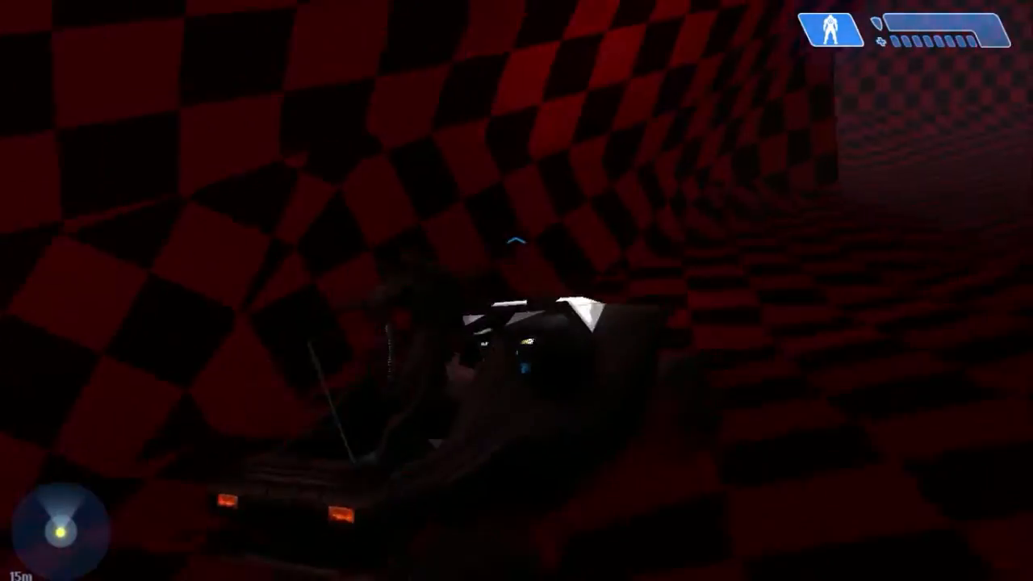
Drive the warthog out of the dark stretch along the canyon wall, past the black rock face, onto the open floor
{"action": "key", "text": "w"}
{"action": "key", "text": "w"}
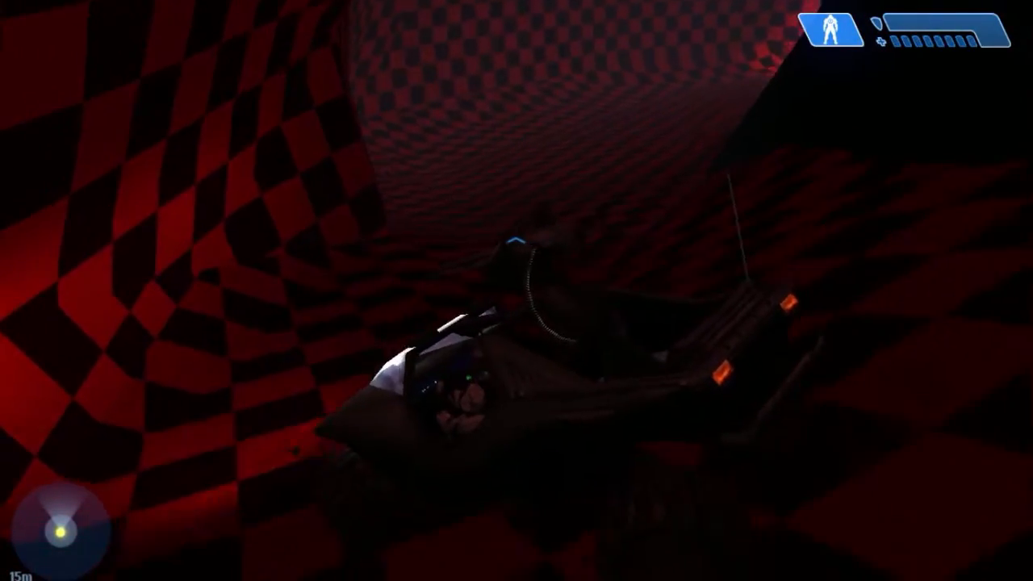
{"action": "key", "text": "w"}
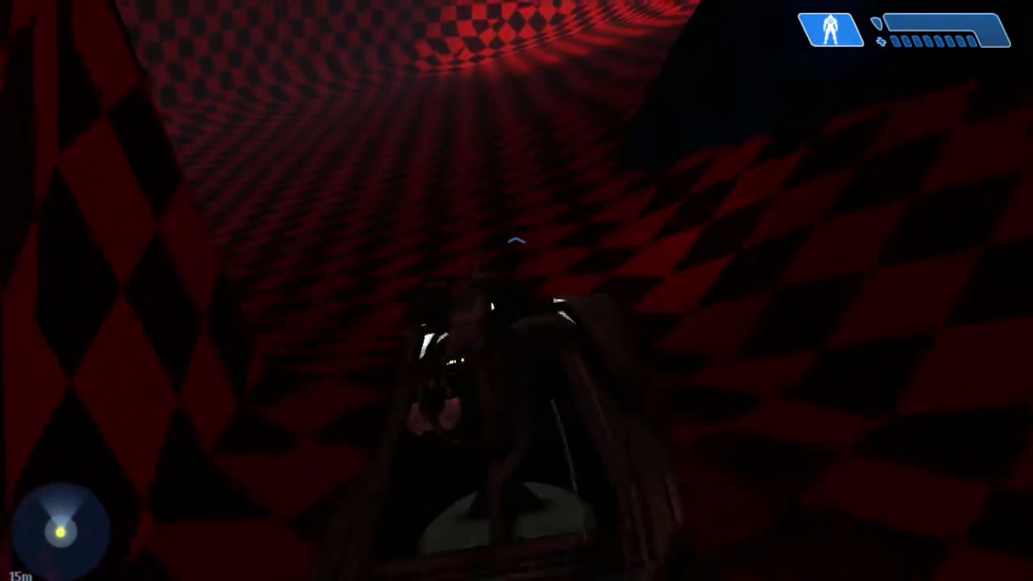
{"action": "key", "text": "w"}
{"action": "key", "text": "w"}
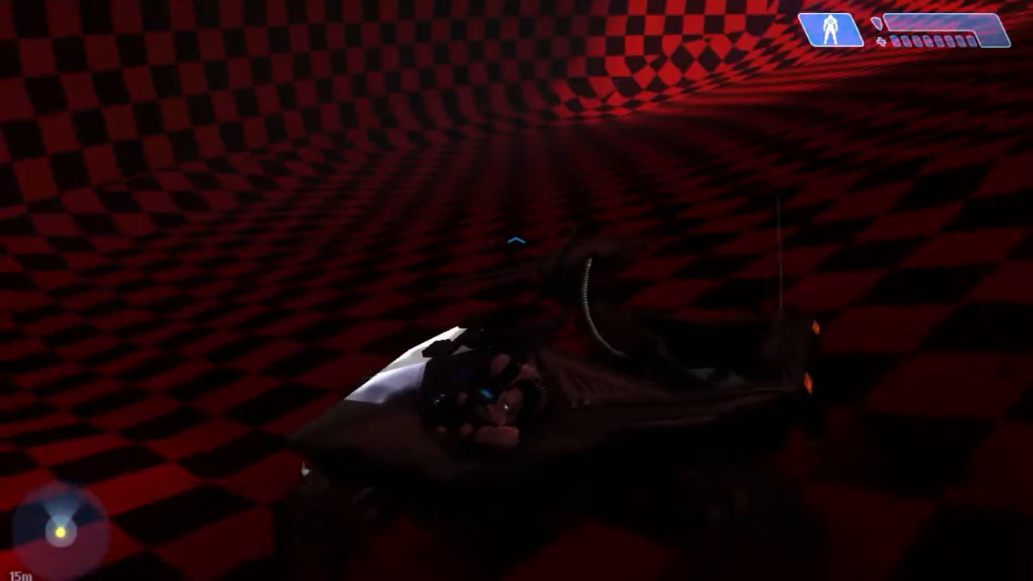
{"action": "key", "text": "w"}
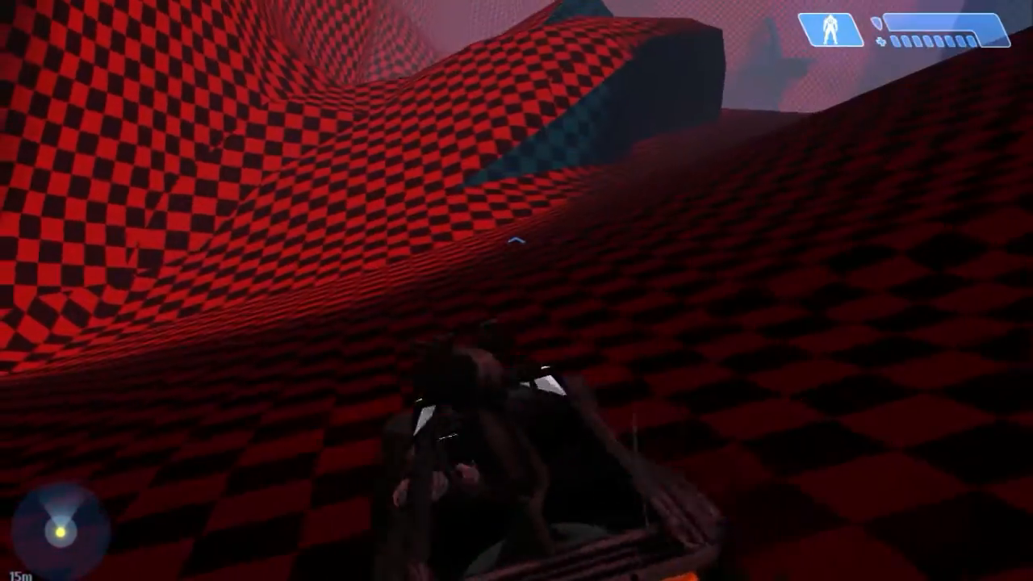
Run the warthog up against the base of the curved canyon wall to test the seam between floor and wall
{"action": "key", "text": "w"}
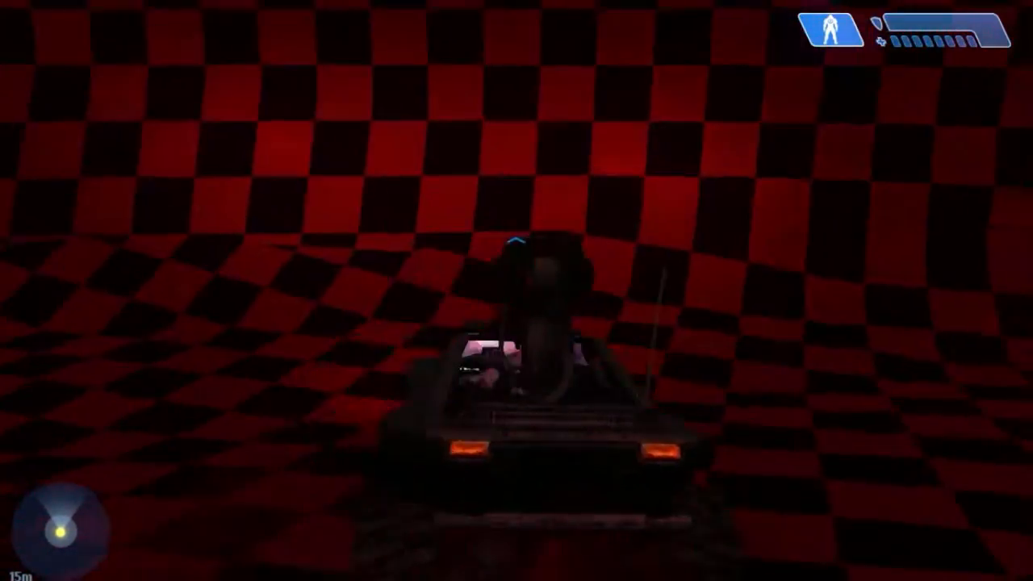
{"action": "key", "text": "w"}
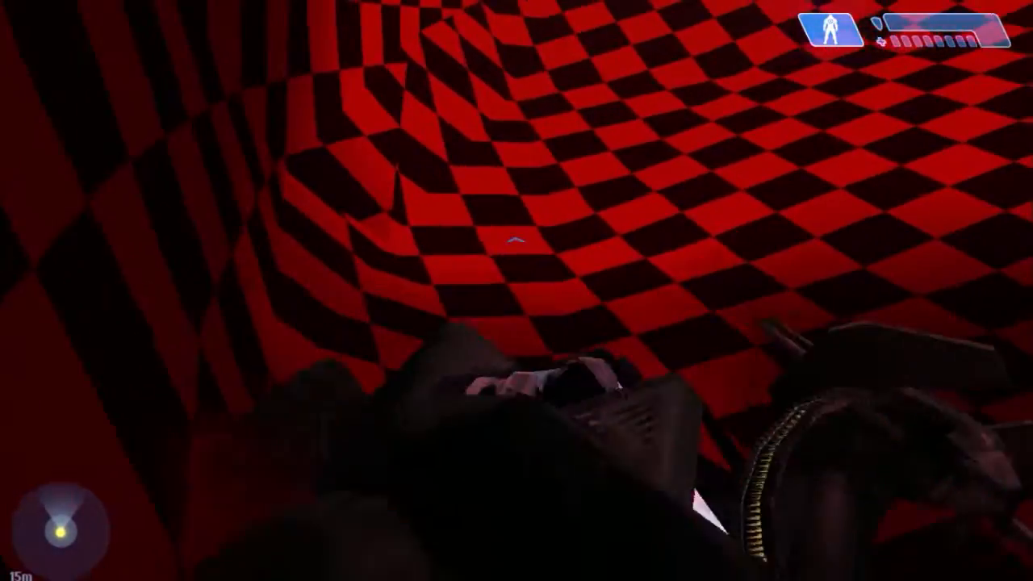
{"action": "key", "text": "w"}
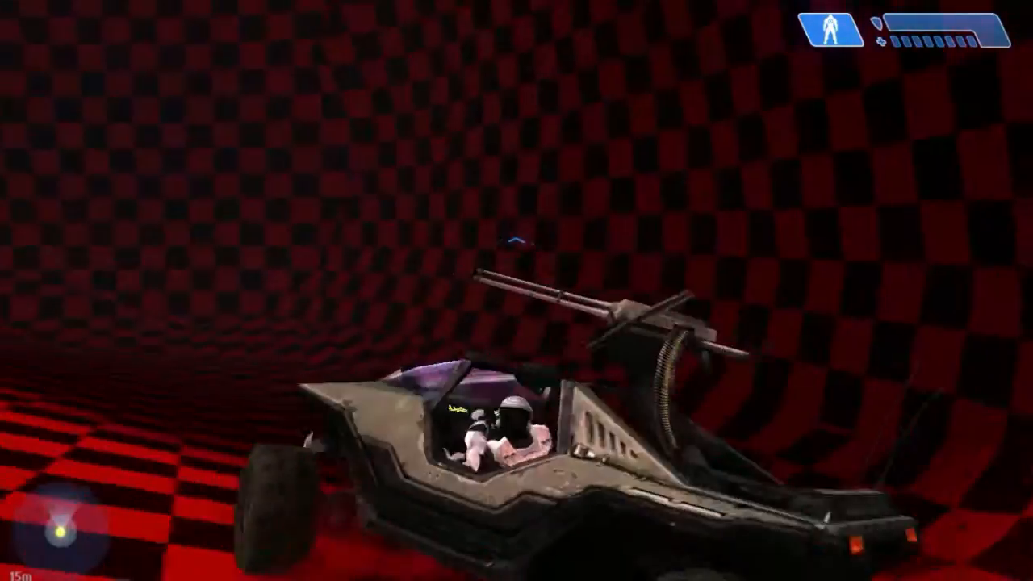
{"action": "key", "text": "w"}
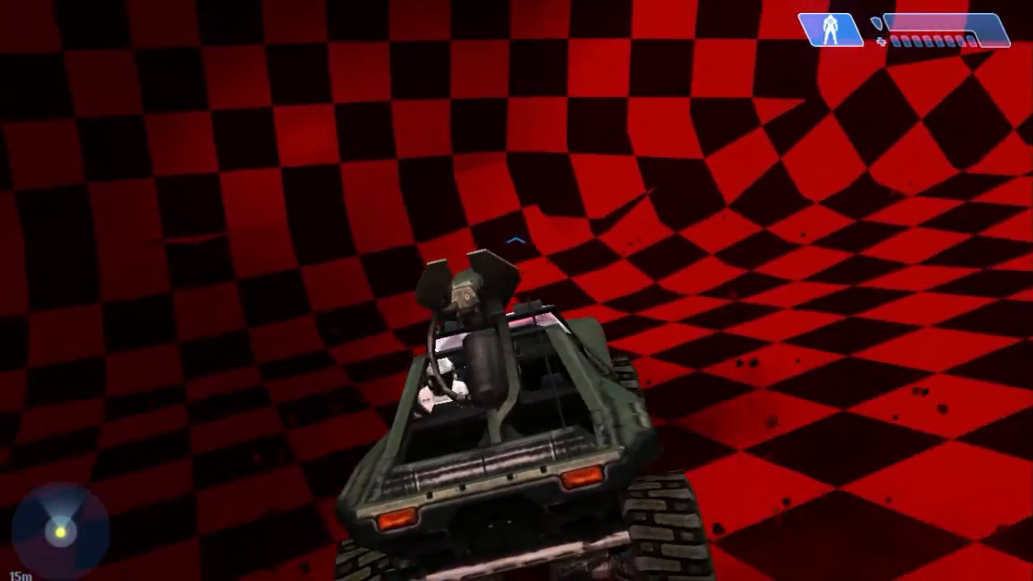
{"action": "key", "text": "w"}
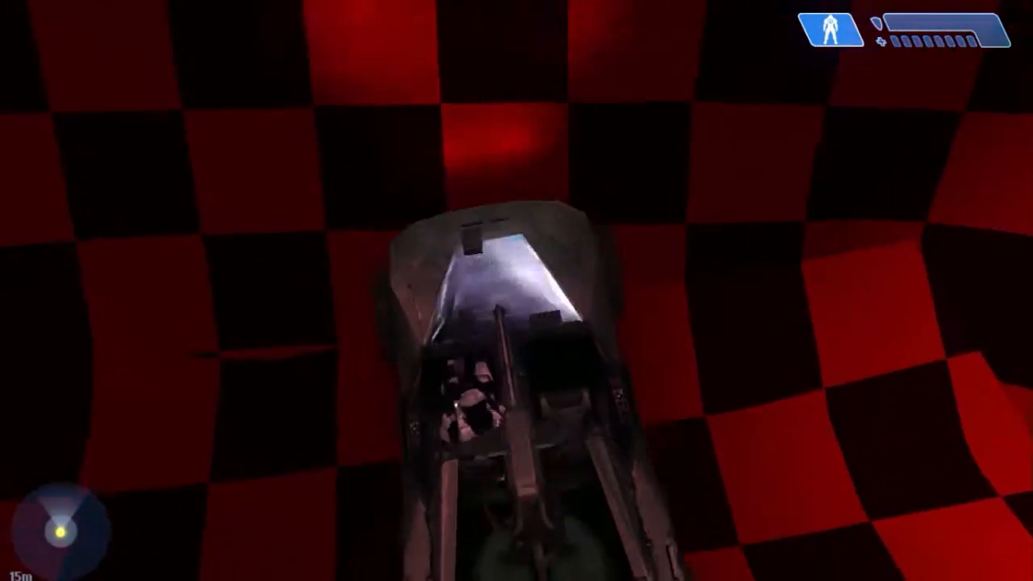
{"action": "key", "text": "w"}
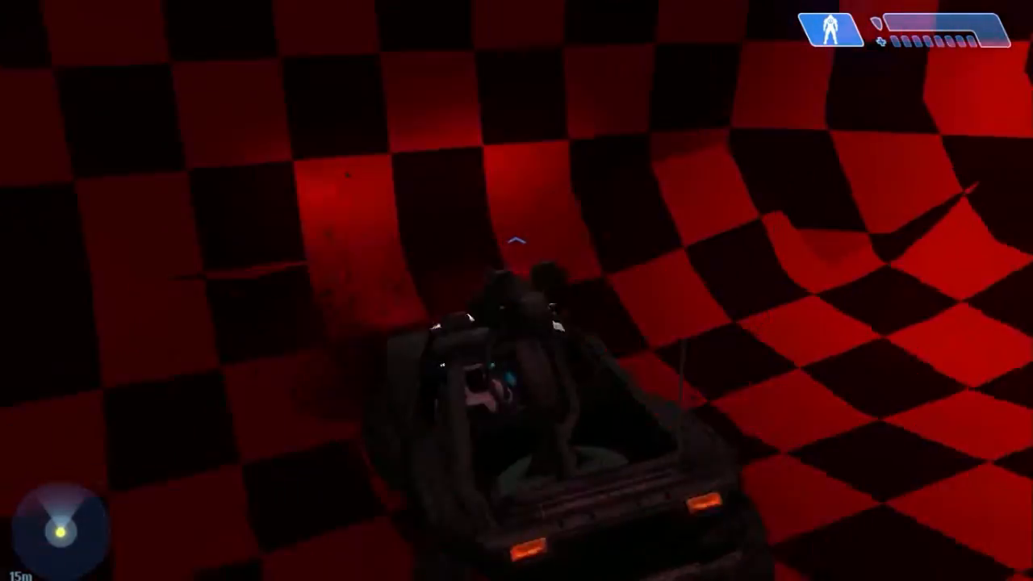
{"action": "key", "text": "w"}
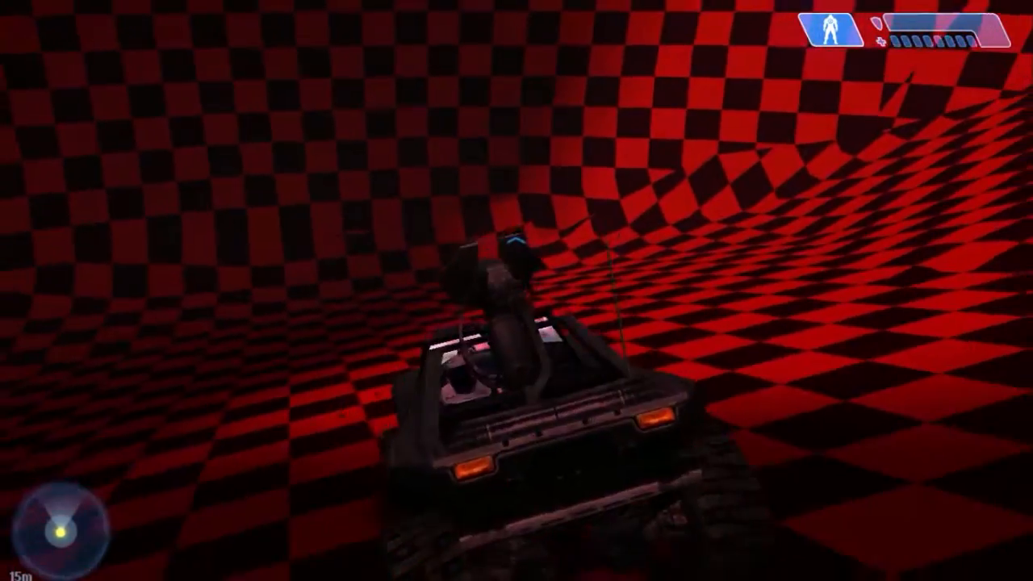
Drive the warthog away from the canyon wall across the lit floor and up the ridge beside the blue cliff
{"action": "key", "text": "w"}
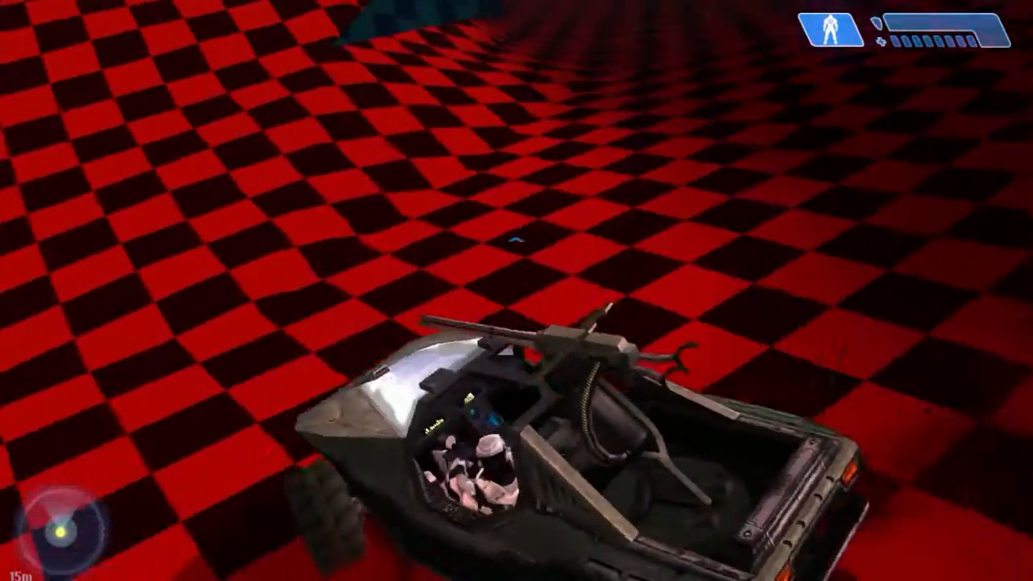
{"action": "key", "text": "w"}
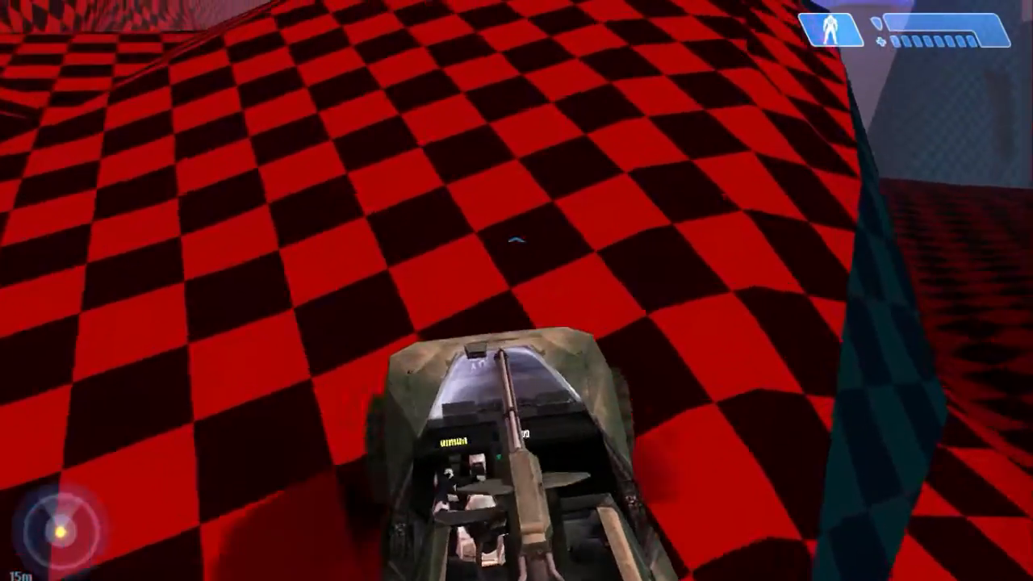
{"action": "key", "text": "w"}
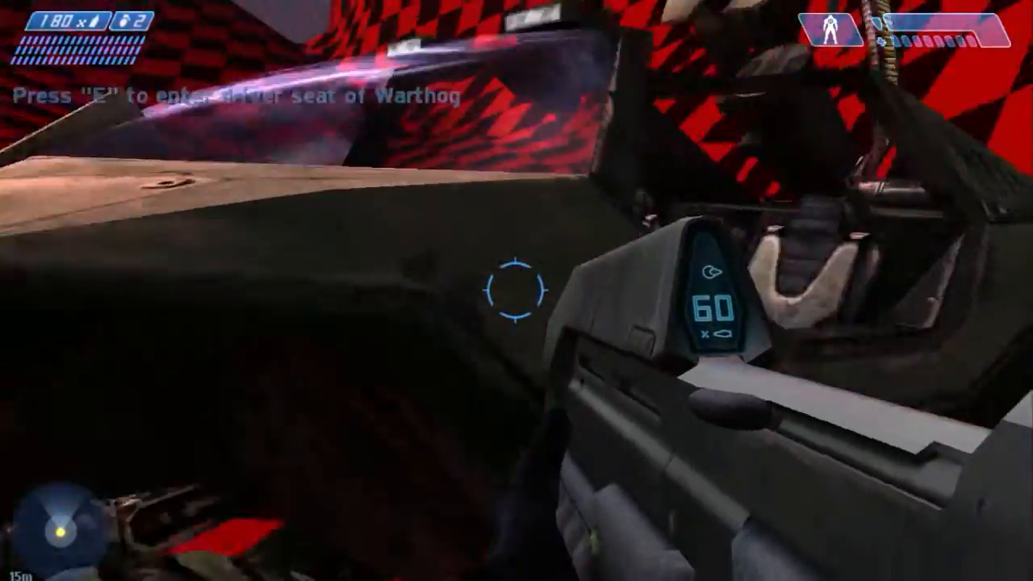
Board the warthog and drive over the hills, flip it upright after it rolls over, and return to the driver seat
{"action": "key", "text": "e"}
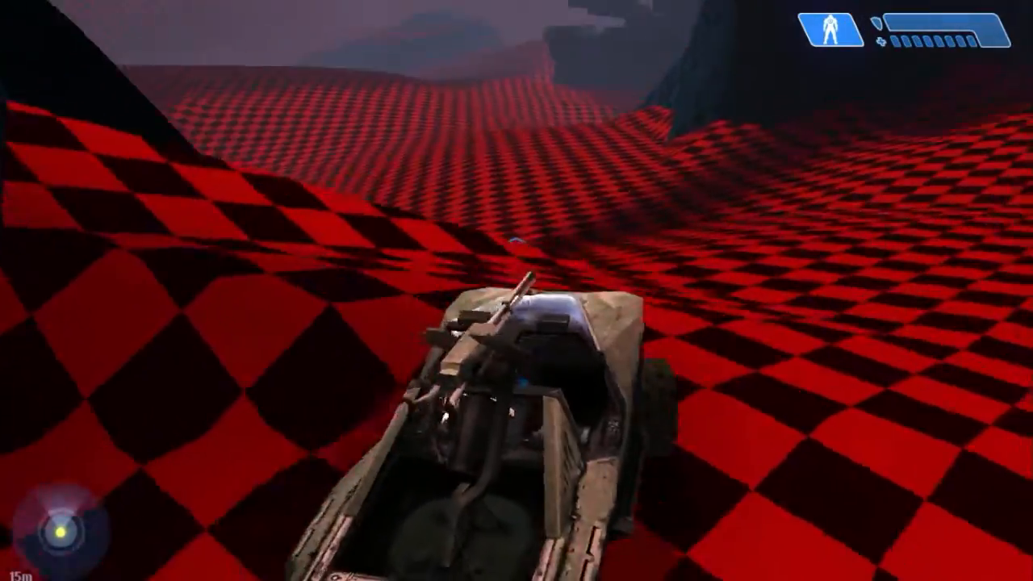
{"action": "key", "text": "e"}
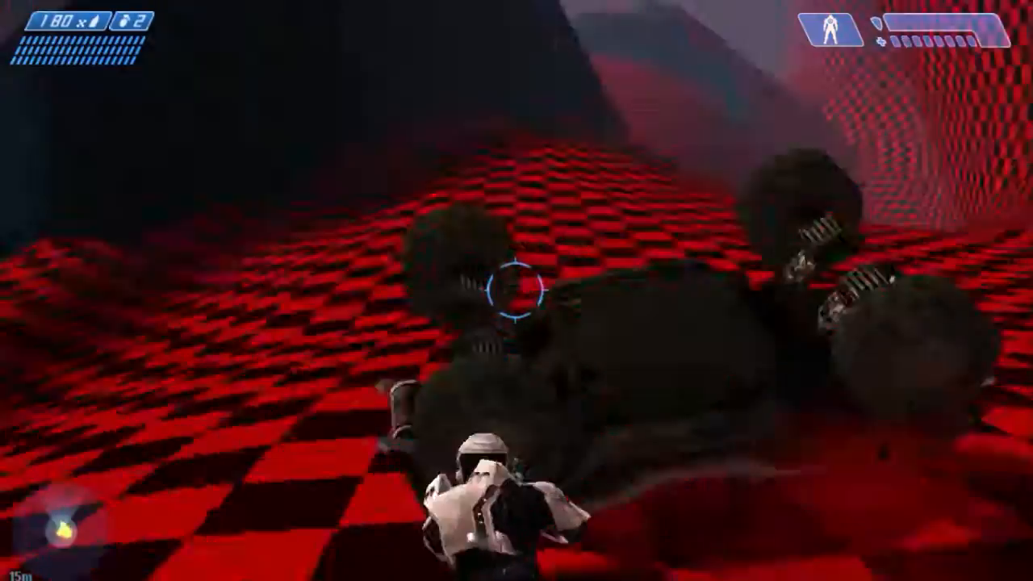
{"action": "key", "text": "e"}
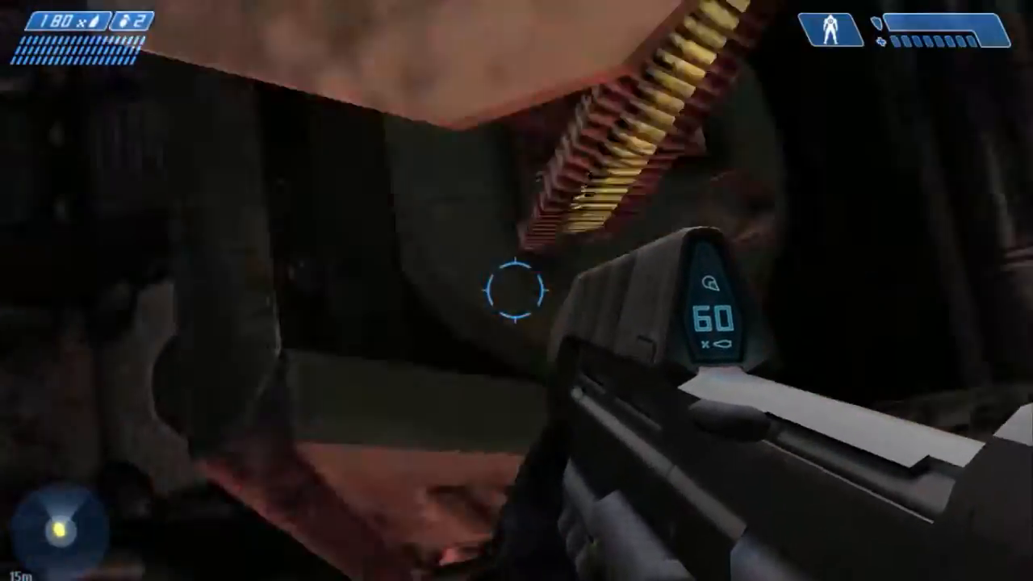
{"action": "key", "text": "e"}
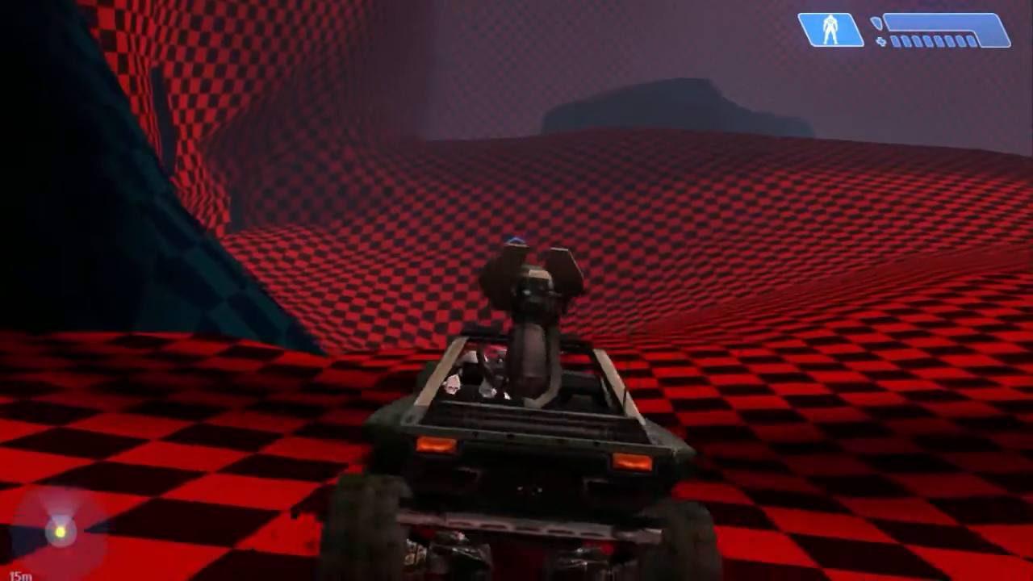
Drive the warthog past the blue rock face and up to the dark cave opening in the canyon wall
{"action": "key", "text": "w"}
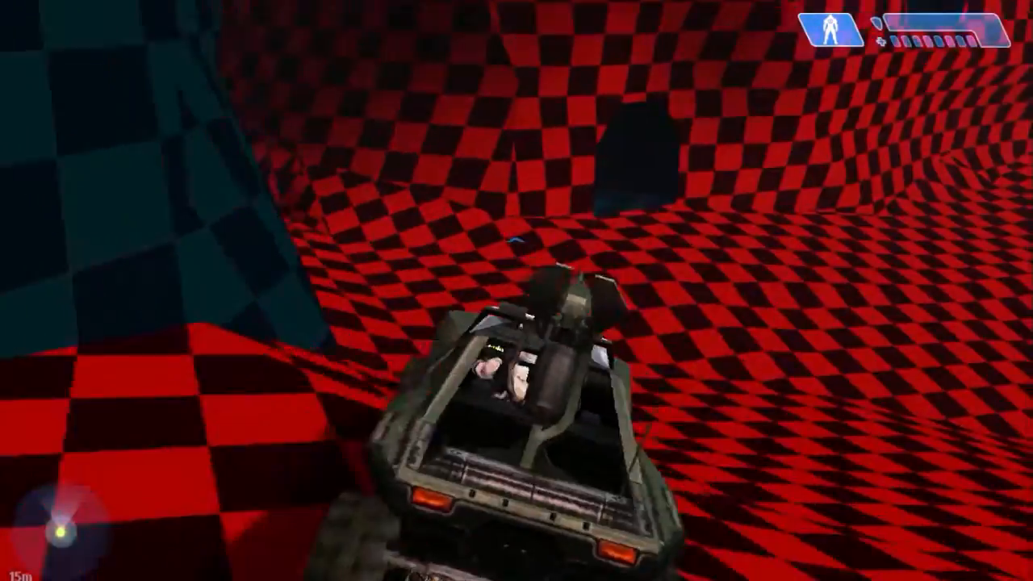
{"action": "key", "text": "w"}
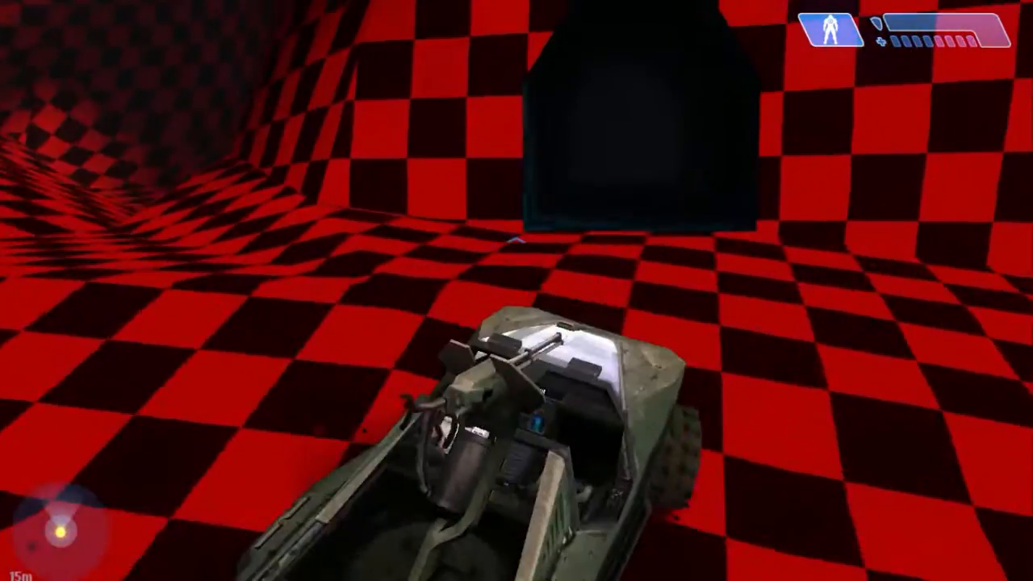
{"action": "key", "text": "w"}
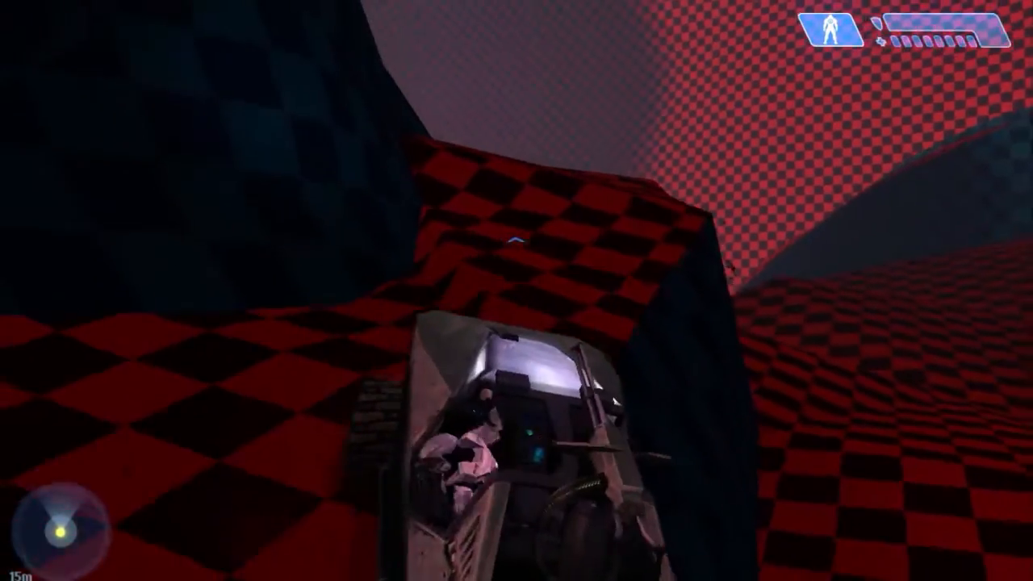
Leave the warthog on the rock ledge, switch on the flashlight, and fire the assault rifle at the blue cliff's base
{"action": "key", "text": "e"}
{"action": "key", "text": "q"}
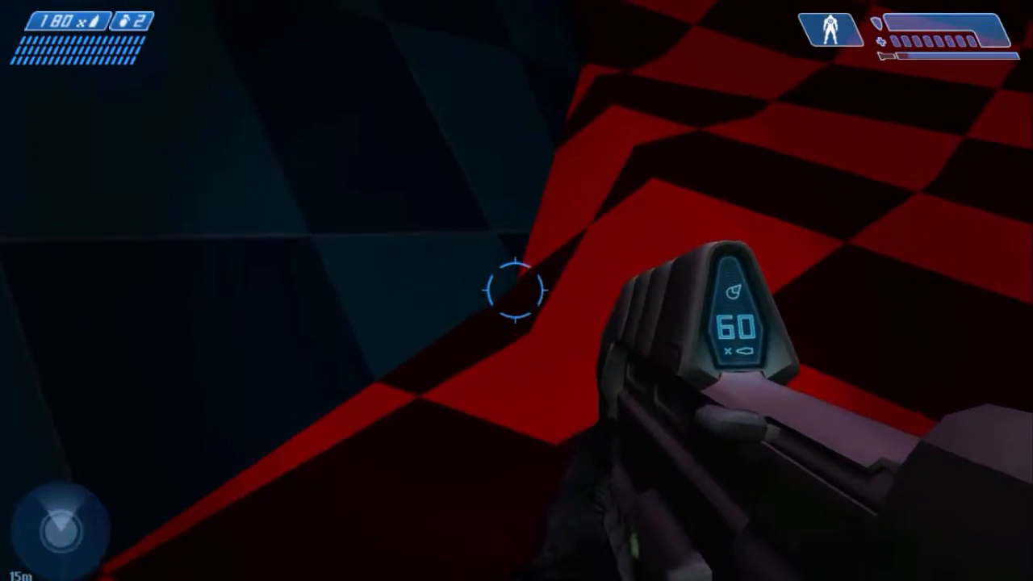
{"action": "left_click", "coordinate": [516, 291]}
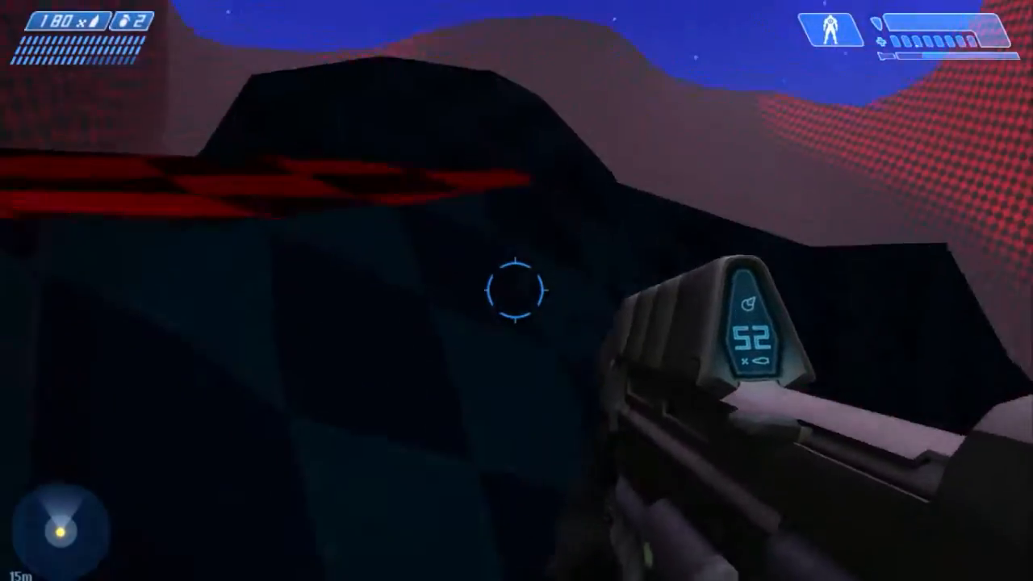
Re-enter the warthog, drive it along the foot of the blue cliff, and get out and back in after it tips
{"action": "key", "text": "e"}
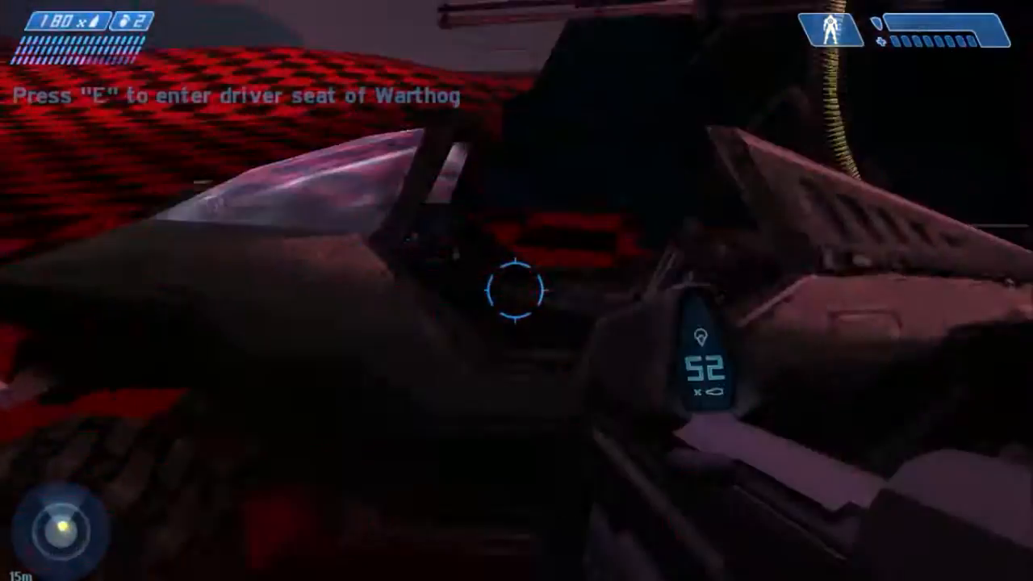
{"action": "key", "text": "e"}
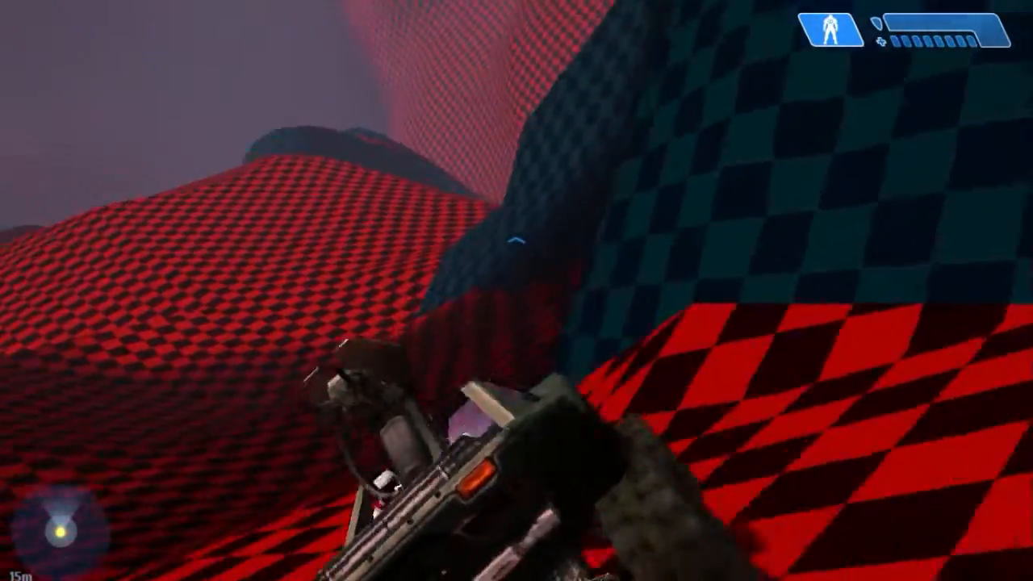
{"action": "key", "text": "e"}
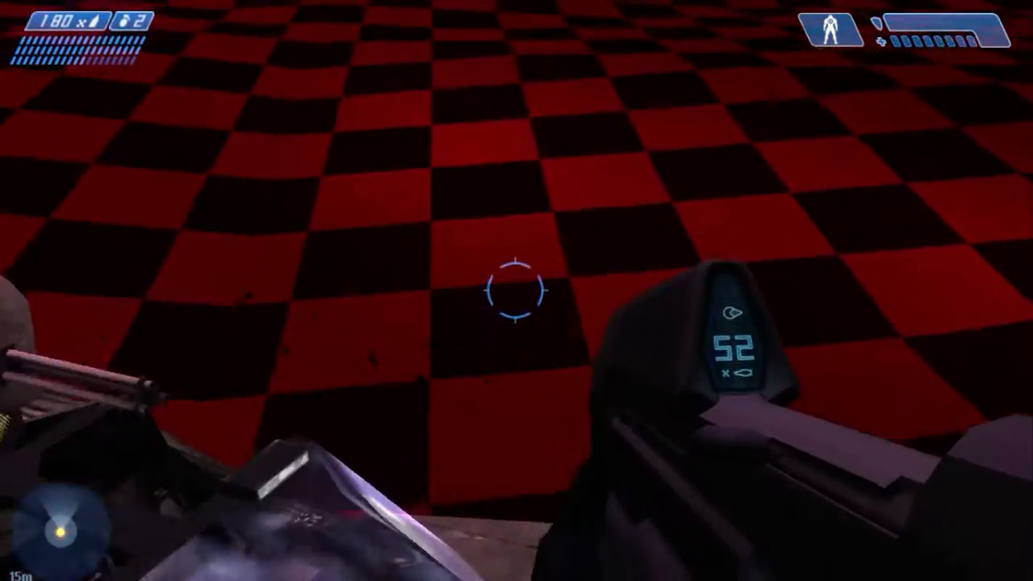
{"action": "key", "text": "e"}
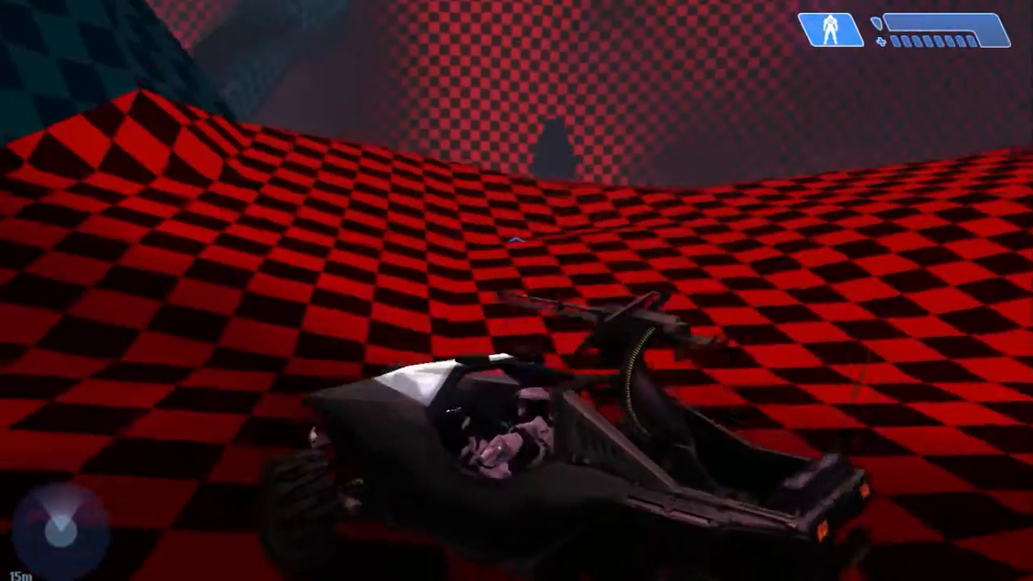
Drive the warthog over the rolling canyon floor and past the dark rock towards the tall tower structure
{"action": "key", "text": "w"}
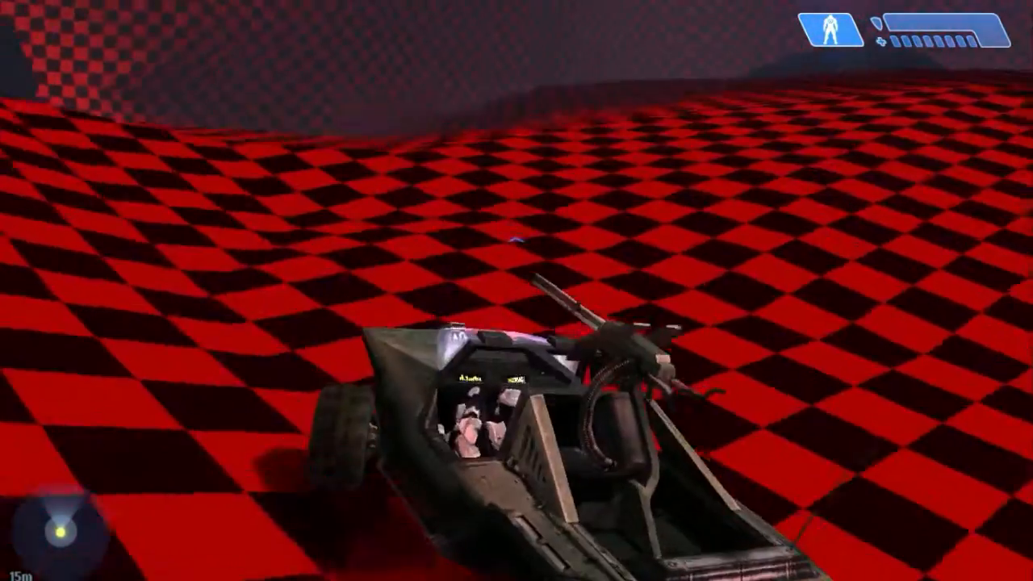
{"action": "key", "text": "w"}
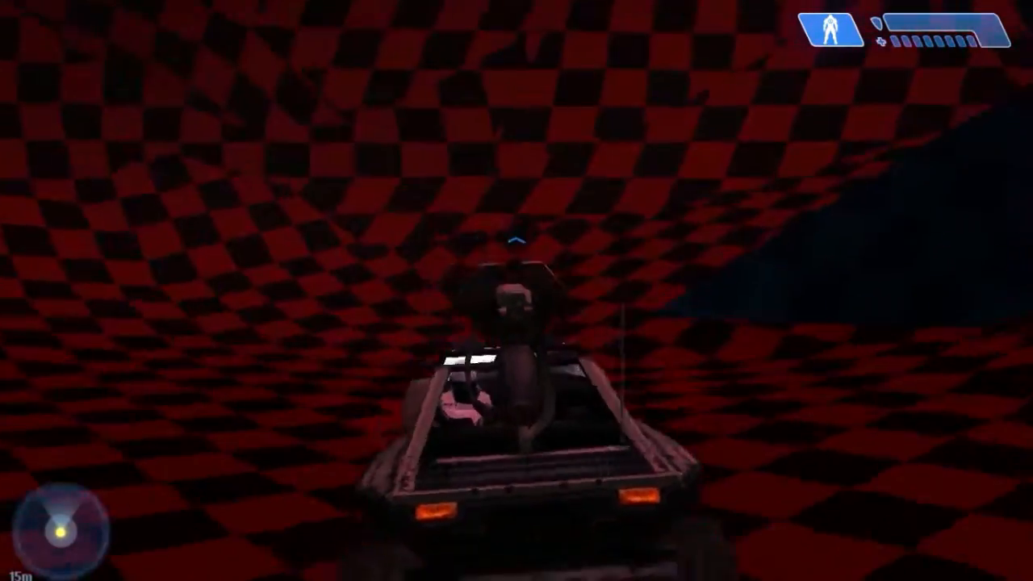
{"action": "key", "text": "w"}
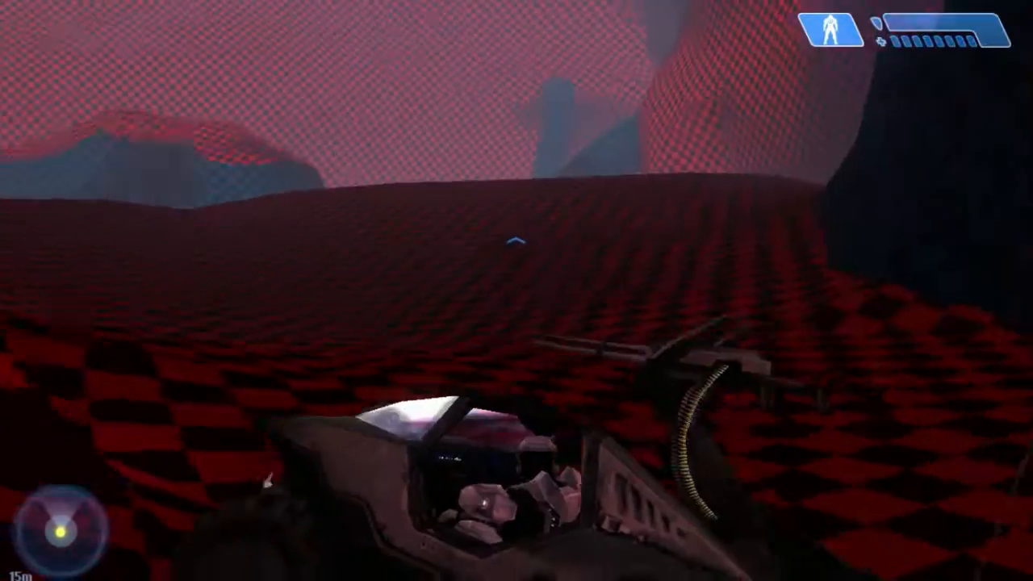
{"action": "key", "text": "w"}
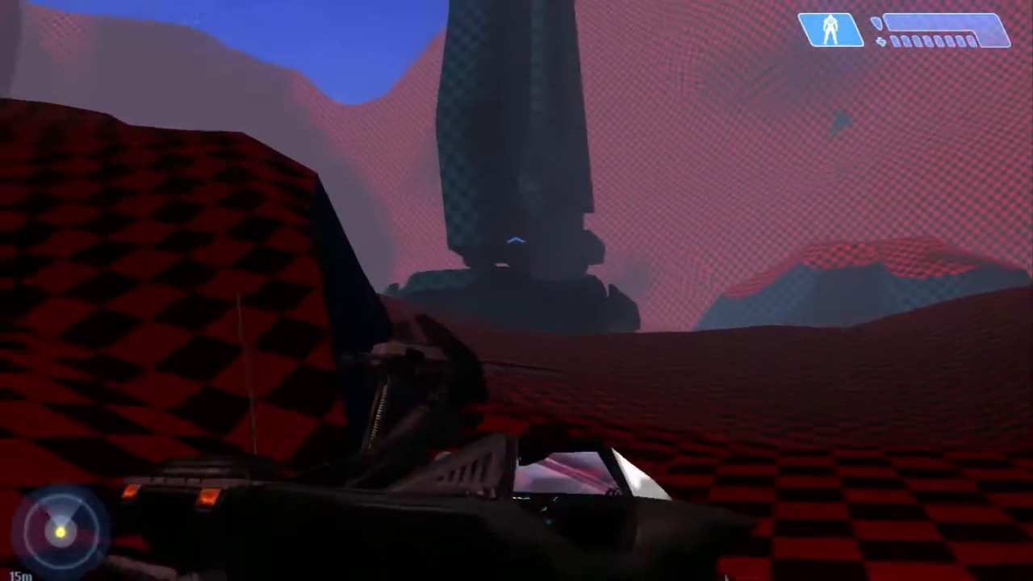
Get out of the warthog and explore the ridge beside the canyon wall on foot, surveying the tower and rock edges
{"action": "key", "text": "e"}
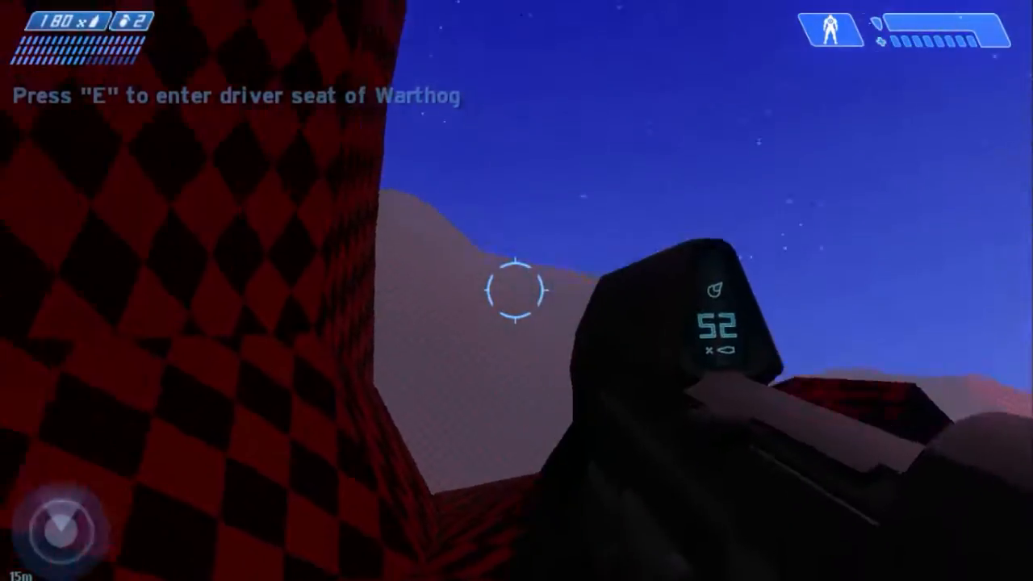
{"action": "key", "text": "w"}
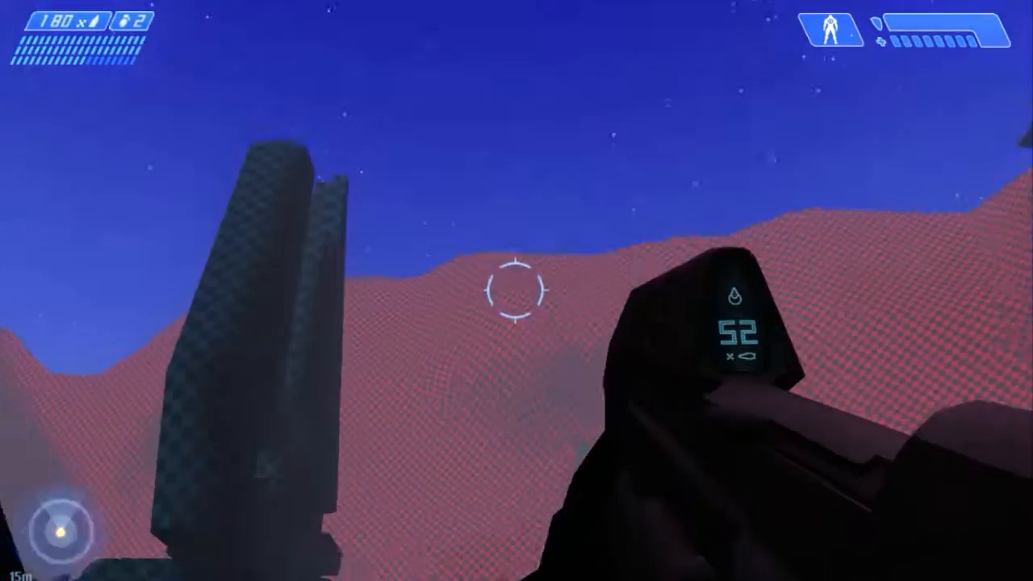
{"action": "key", "text": "w"}
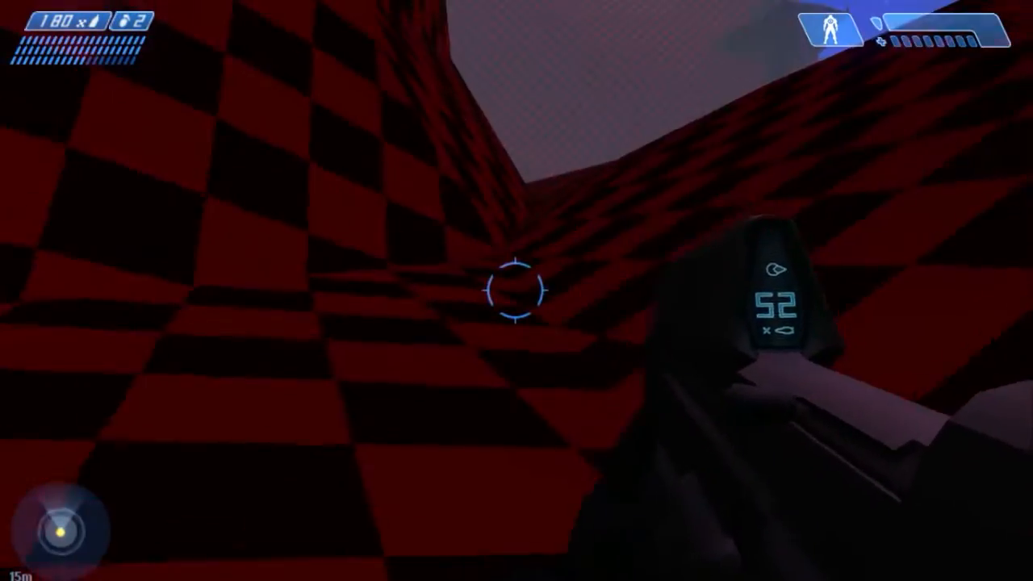
{"action": "key", "text": "w"}
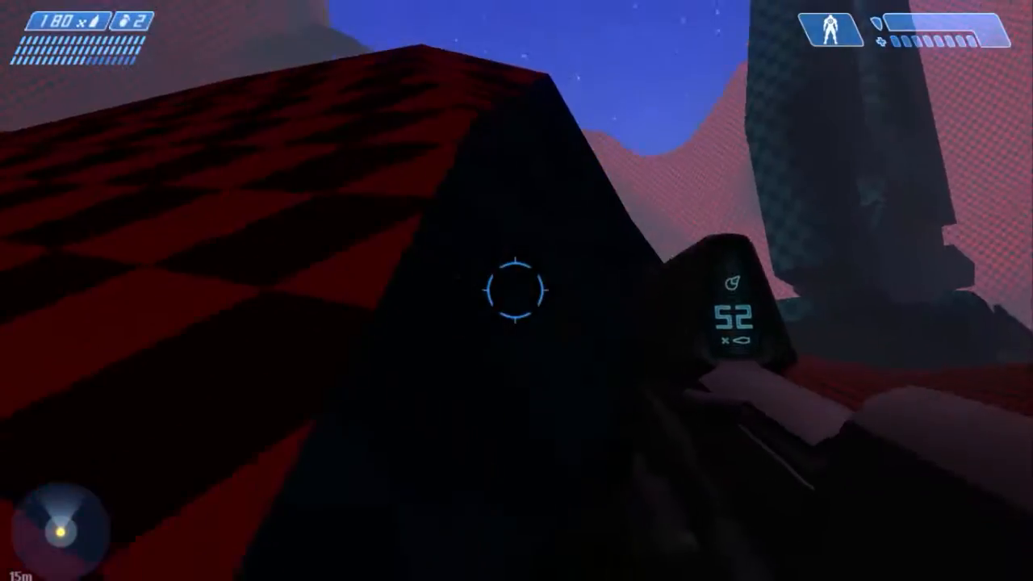
Walk off the ridge past the dark rock edge, cross the checkered ground to the warthog and board it
{"action": "key", "text": "w"}
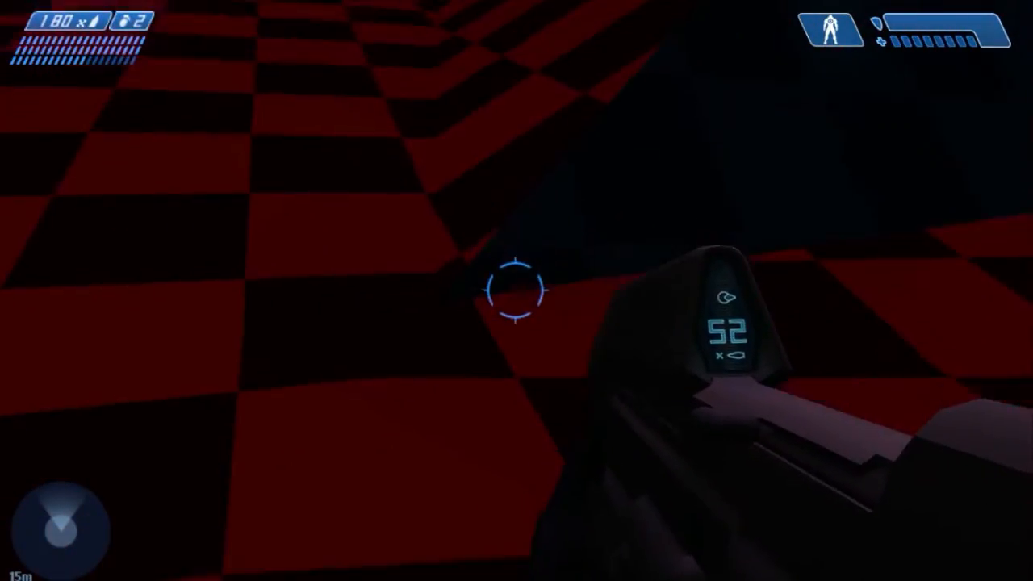
{"action": "key", "text": "w"}
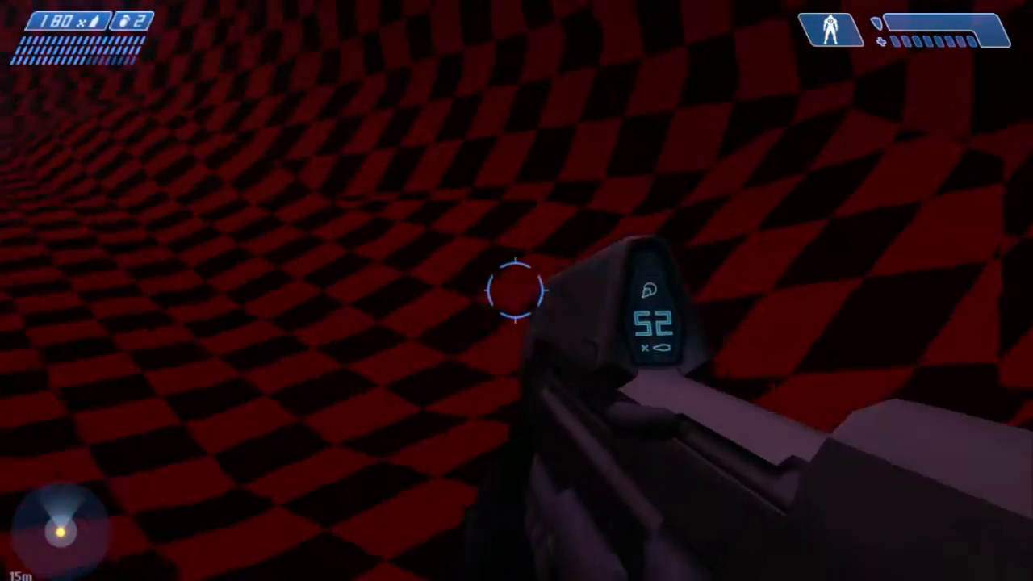
{"action": "key", "text": "w"}
{"action": "key", "text": "e"}
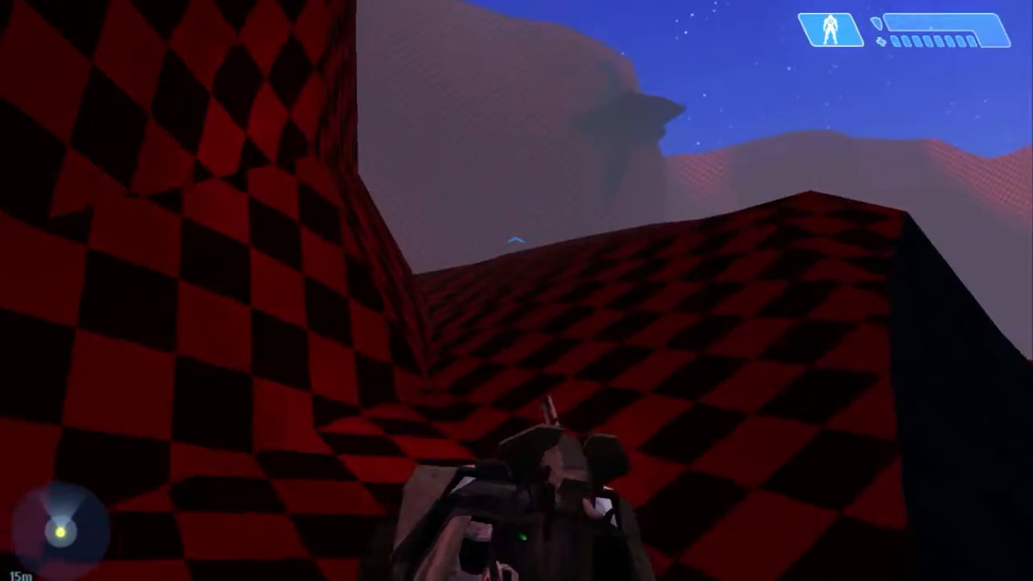
Drive the warthog off the ridge and across the rolling canyon floor towards the dark rock formations
{"action": "key", "text": "w"}
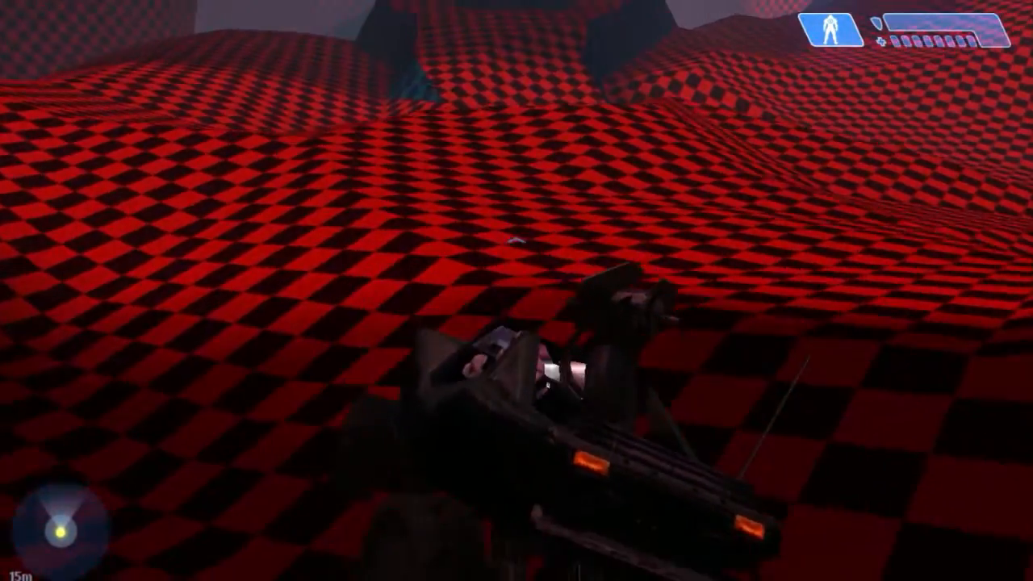
{"action": "key", "text": "w"}
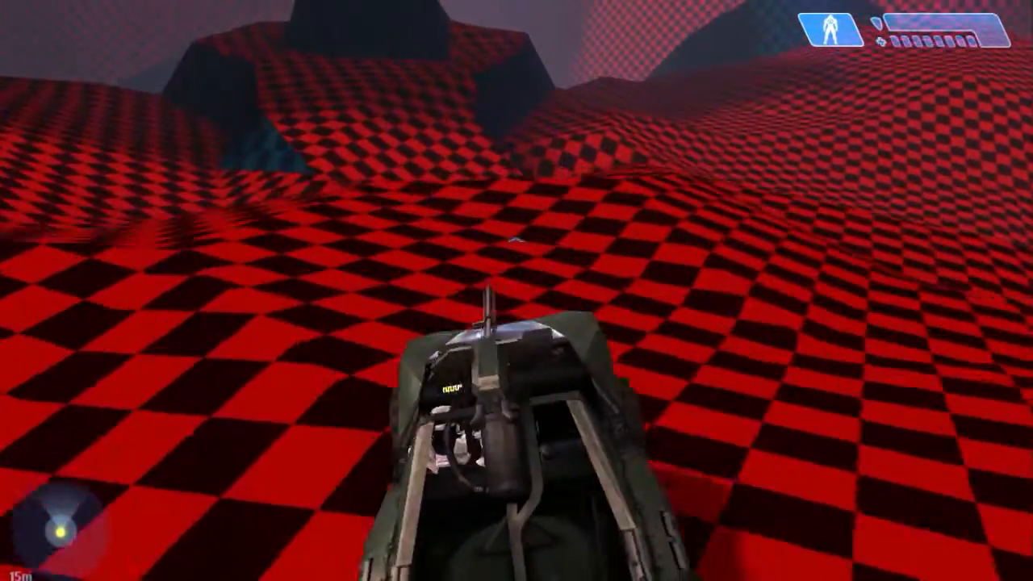
{"action": "key", "text": "w"}
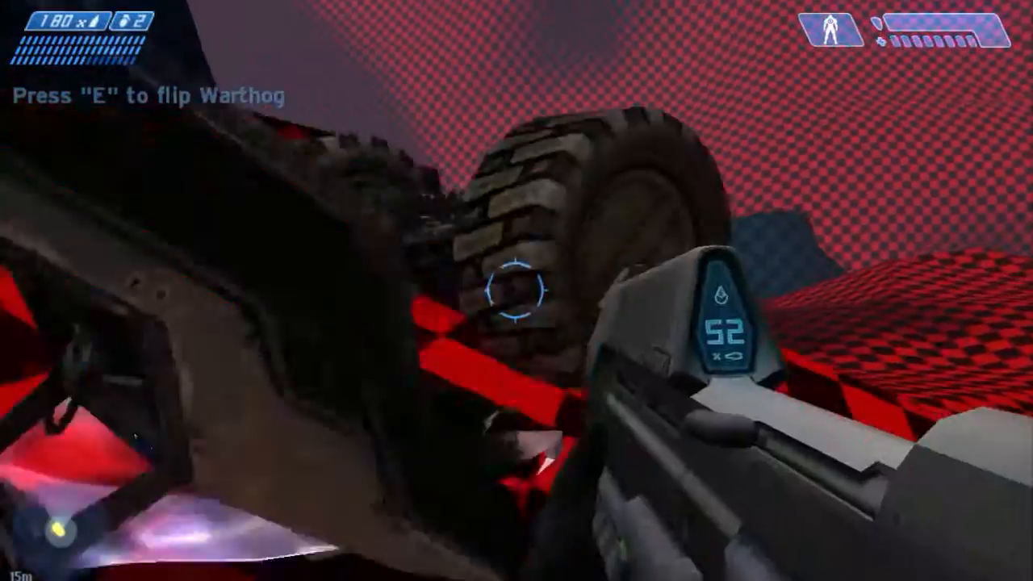
Flip the overturned warthog back onto its wheels and get into the driver's seat
{"action": "key", "text": "e"}
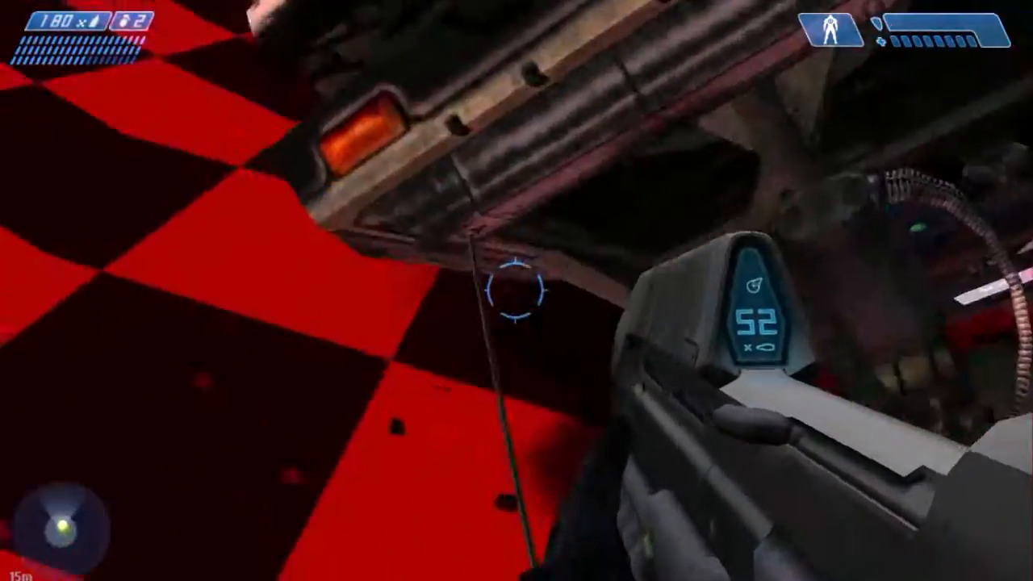
{"action": "key", "text": "e"}
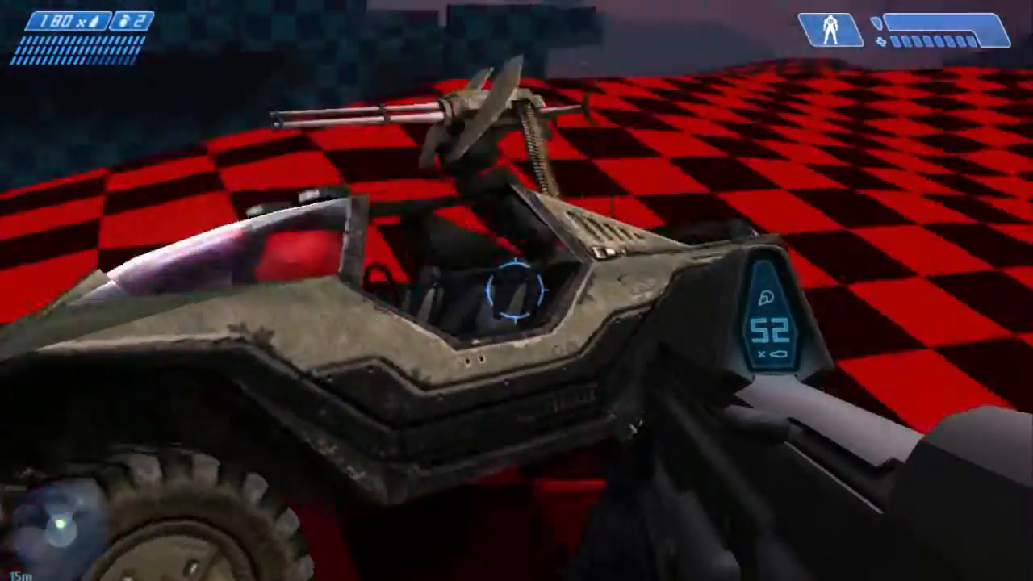
{"action": "key", "text": "e"}
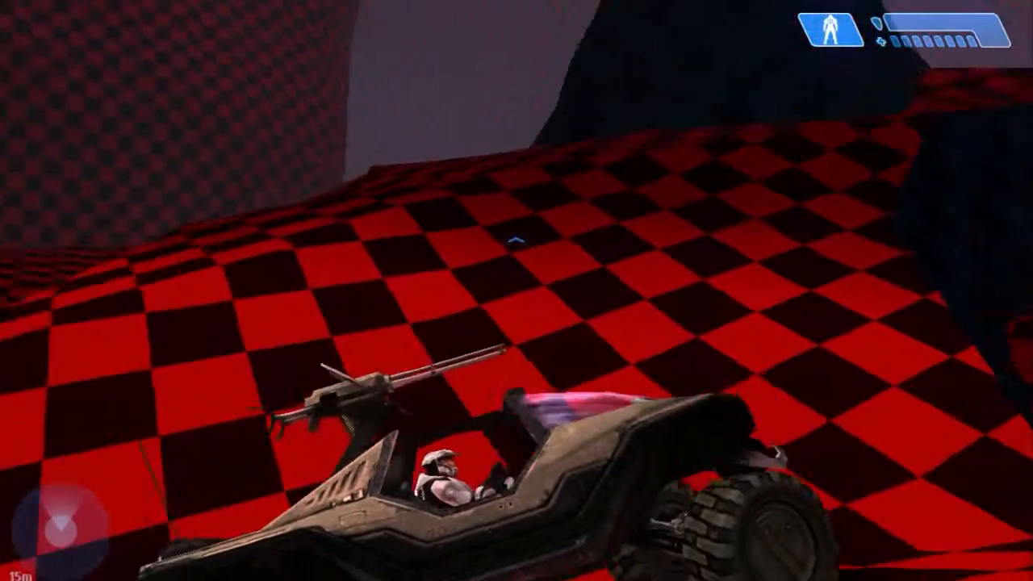
Drive the warthog up the checkered slope, around the dark rock along its ledge, and down onto the open canyon floor
{"action": "key", "text": "w"}
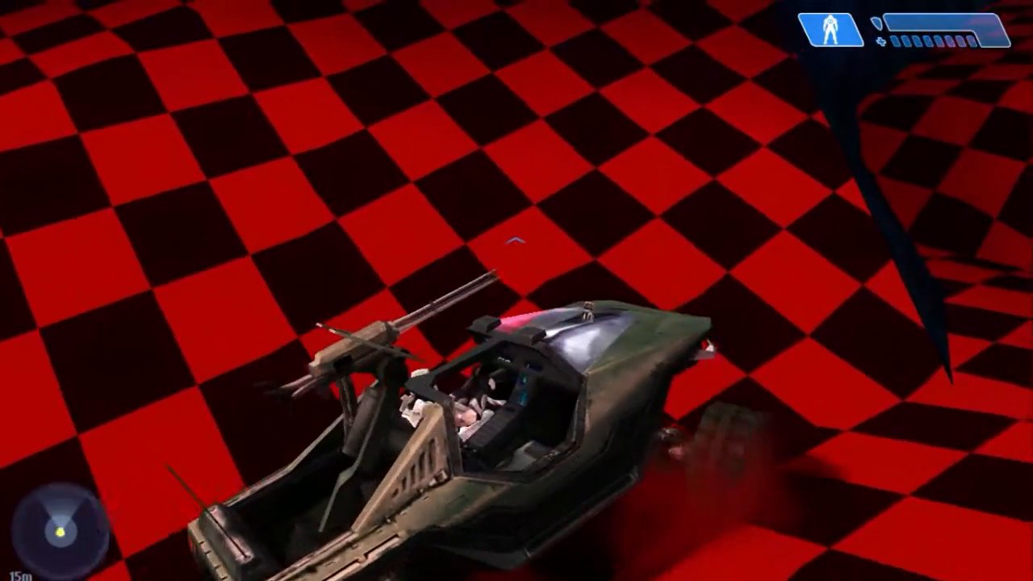
{"action": "key", "text": "w"}
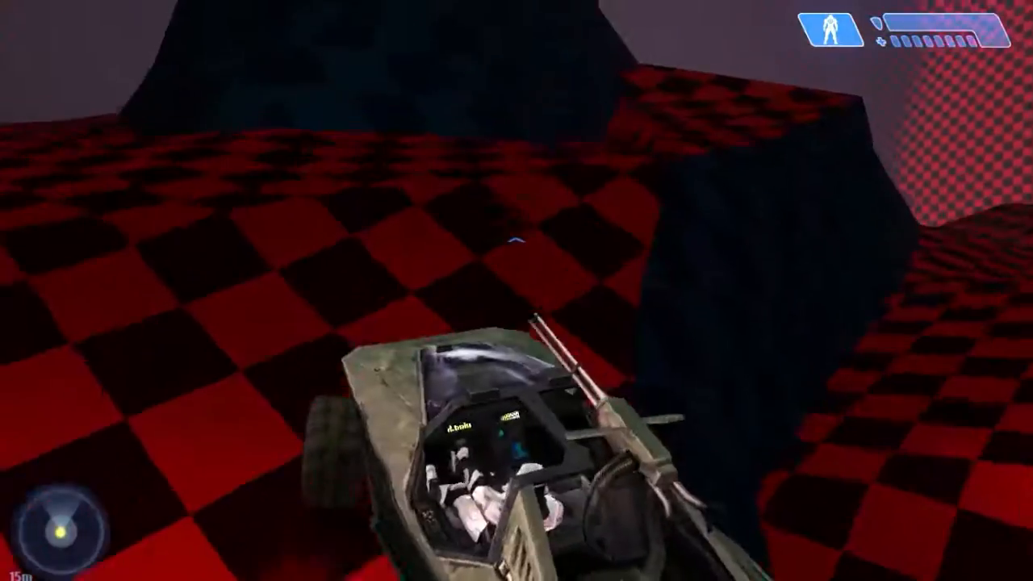
{"action": "key", "text": "w"}
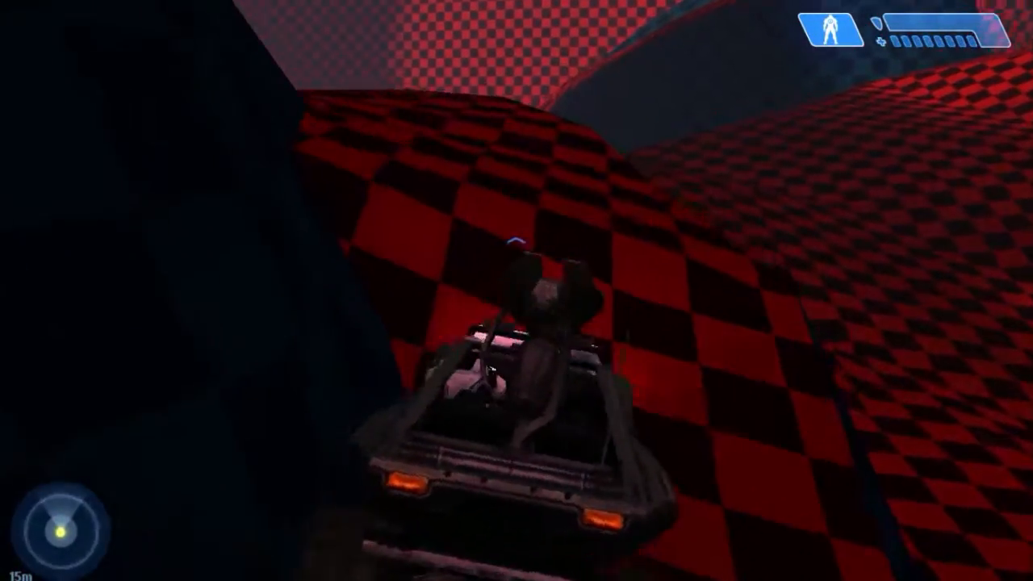
{"action": "key", "text": "w"}
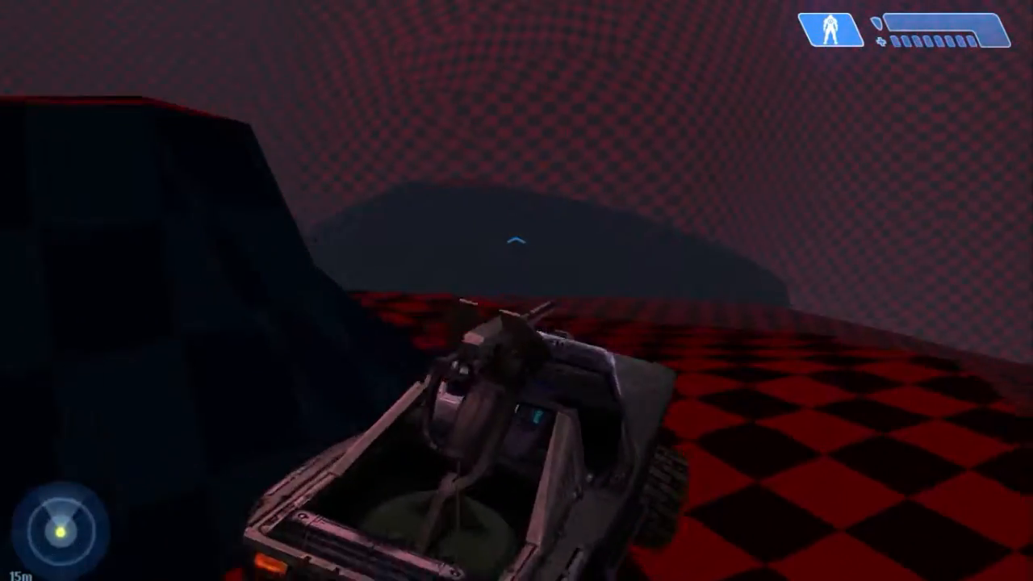
{"action": "key", "text": "w"}
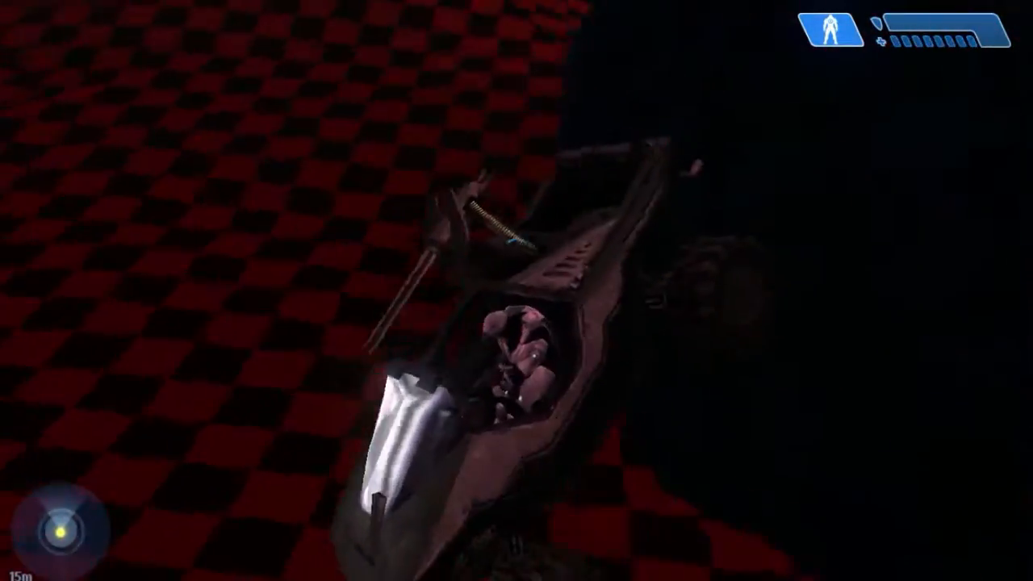
{"action": "key", "text": "w"}
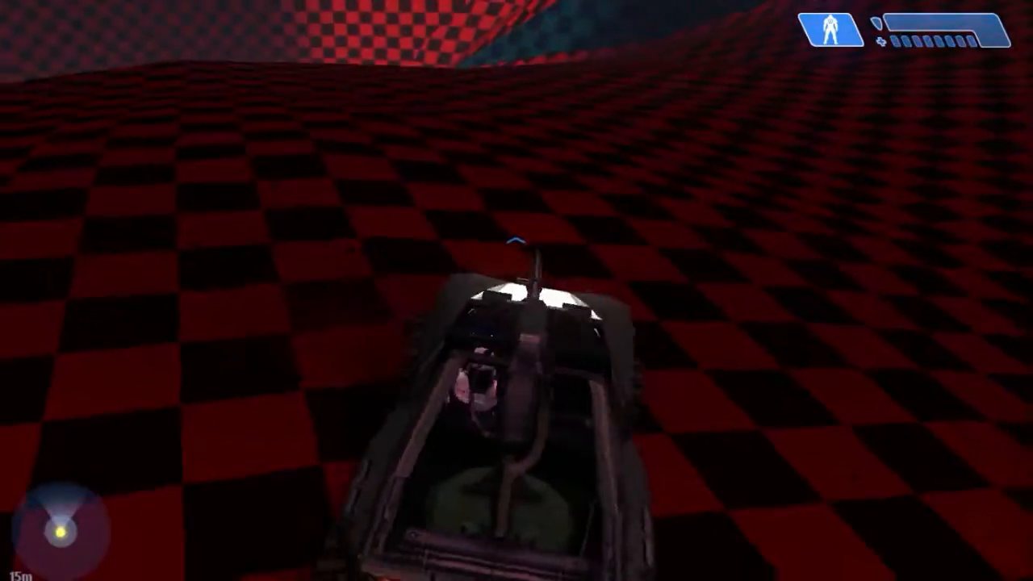